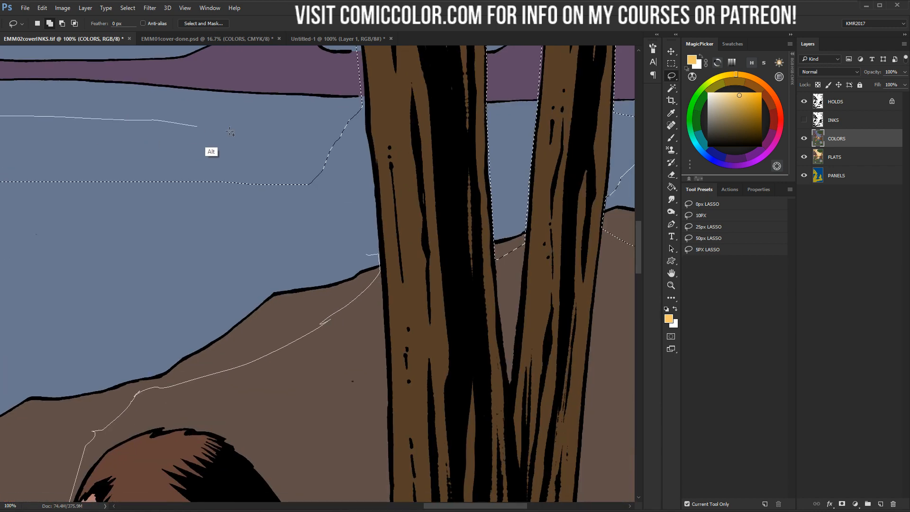
Add the mountains and the strip of sky behind the woman's shoulder, along the left edge of the artwork, to the lasso selection
{"action": "left_click", "coordinate": [671, 285]}
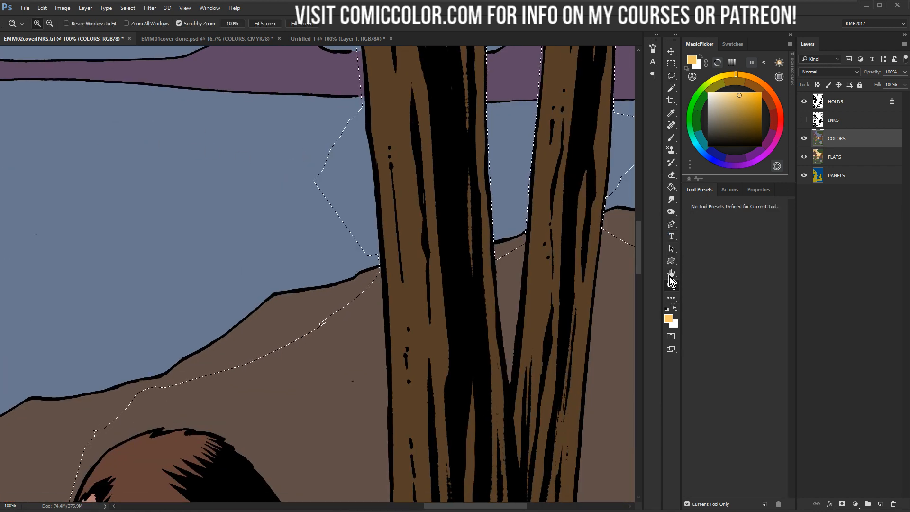
{"action": "left_click", "coordinate": [295, 311], "text": "alt"}
{"action": "left_click", "coordinate": [296, 310], "text": "alt"}
{"action": "left_click", "coordinate": [296, 310], "text": "alt"}
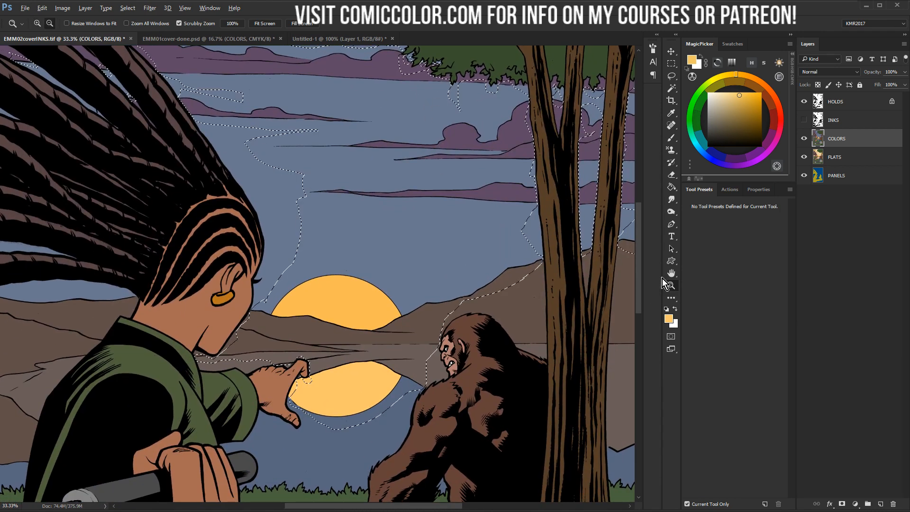
{"action": "left_click", "coordinate": [409, 299], "text": "alt"}
{"action": "left_click", "coordinate": [124, 331]}
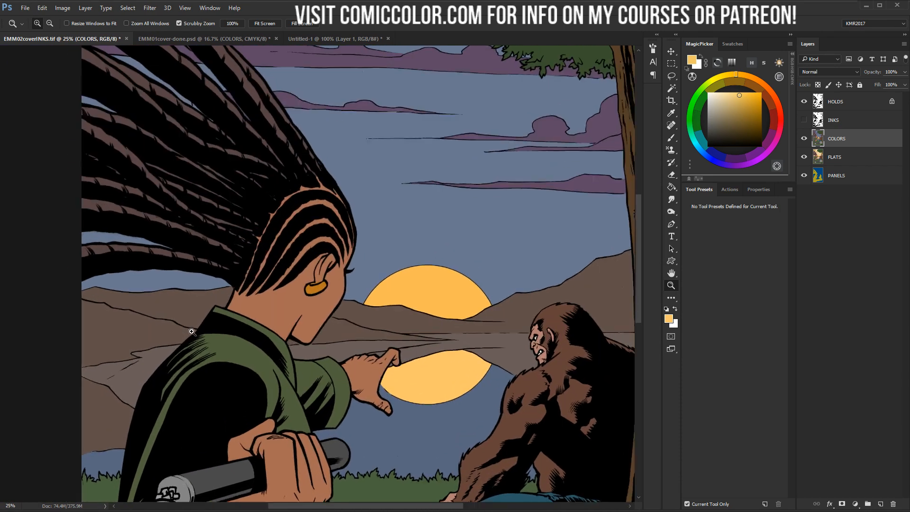
{"action": "left_click_drag", "start_coordinate": [174, 328], "coordinate": [392, 237]}
{"action": "left_click", "coordinate": [358, 240]}
{"action": "left_click", "coordinate": [375, 249]}
{"action": "key", "text": "l"}
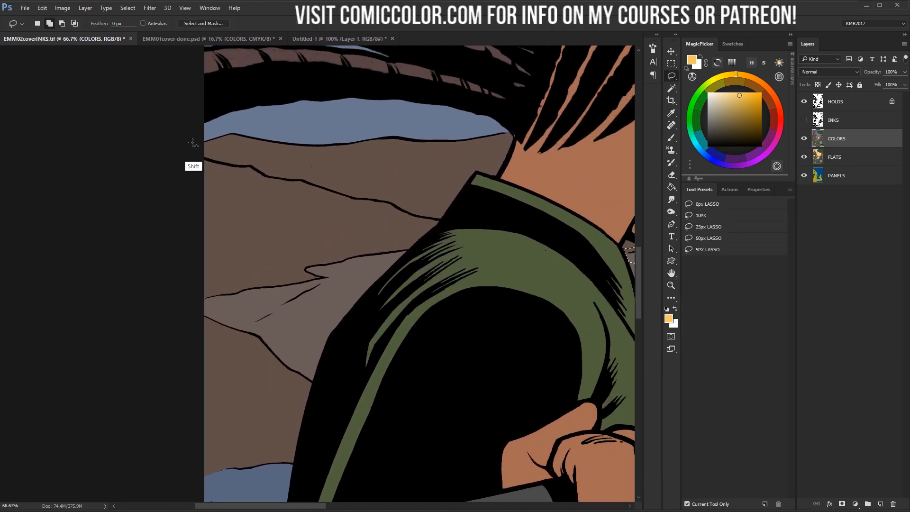
{"action": "mouse_move", "coordinate": [202, 140]}
{"action": "left_mouse_down"}
{"action": "mouse_move", "coordinate": [249, 122]}
{"action": "mouse_move", "coordinate": [332, 120]}
{"action": "mouse_move", "coordinate": [509, 137]}
{"action": "mouse_move", "coordinate": [446, 189]}
{"action": "mouse_move", "coordinate": [431, 231]}
{"action": "mouse_move", "coordinate": [439, 223]}
{"action": "mouse_move", "coordinate": [348, 283]}
{"action": "mouse_move", "coordinate": [322, 321]}
{"action": "mouse_move", "coordinate": [307, 396]}
{"action": "mouse_move", "coordinate": [396, 224]}
{"action": "mouse_move", "coordinate": [381, 299]}
{"action": "mouse_move", "coordinate": [351, 312]}
{"action": "mouse_move", "coordinate": [263, 308]}
{"action": "mouse_move", "coordinate": [254, 87]}
{"action": "left_mouse_up"}
{"action": "key", "text": "space"}
{"action": "key", "text": "space"}
{"action": "left_click_drag", "start_coordinate": [405, 139], "coordinate": [314, 361]}
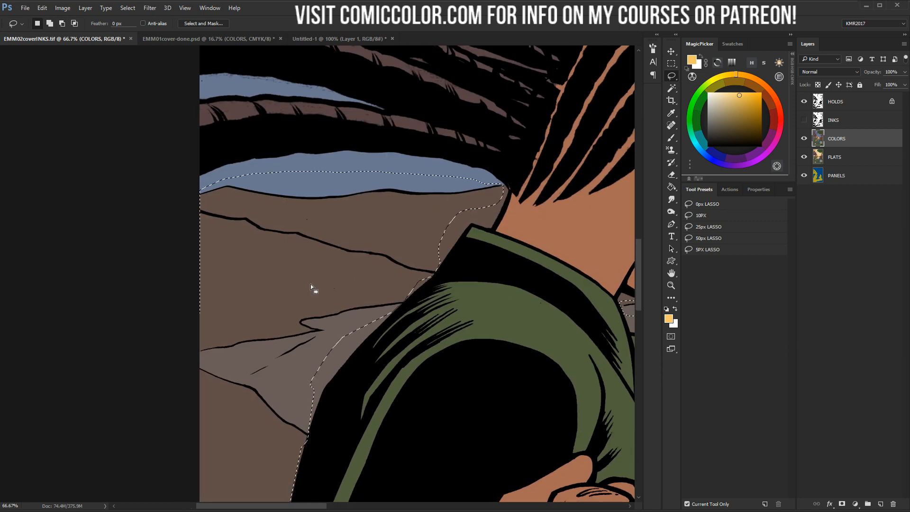
Add the background patches between the gorilla and the tree and along the shoreline right of the trunk to the lasso selection
{"action": "left_click_drag", "start_coordinate": [311, 283], "coordinate": [322, 100]}
{"action": "left_click_drag", "start_coordinate": [548, 188], "coordinate": [207, 185]}
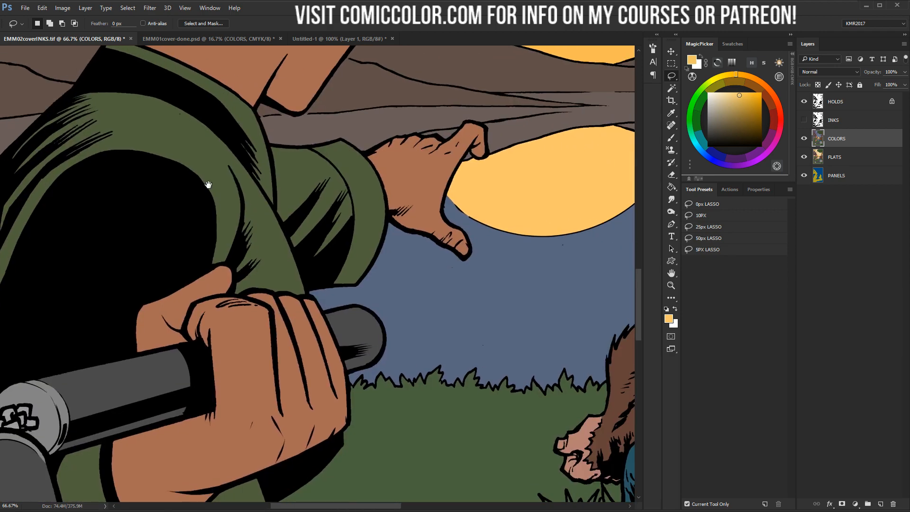
{"action": "left_click_drag", "start_coordinate": [485, 185], "coordinate": [250, 226]}
{"action": "left_click", "coordinate": [671, 285]}
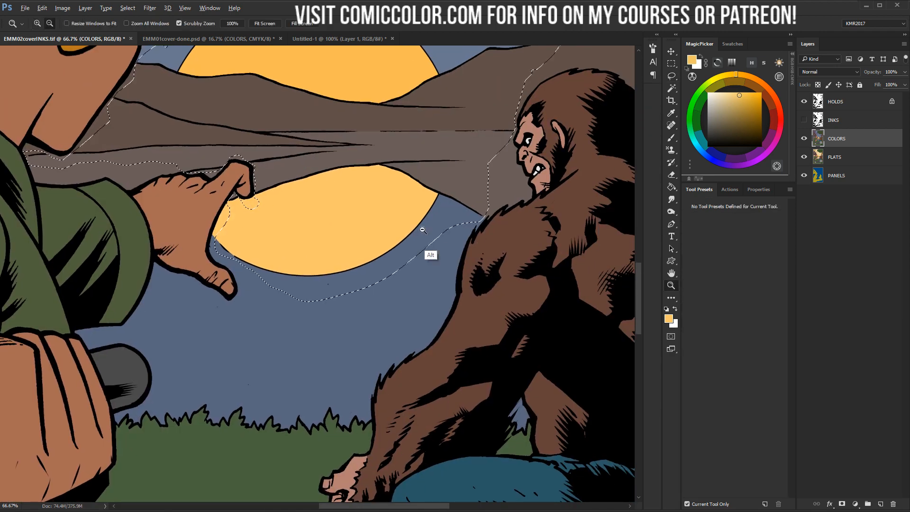
{"action": "left_click", "coordinate": [405, 221], "text": "alt"}
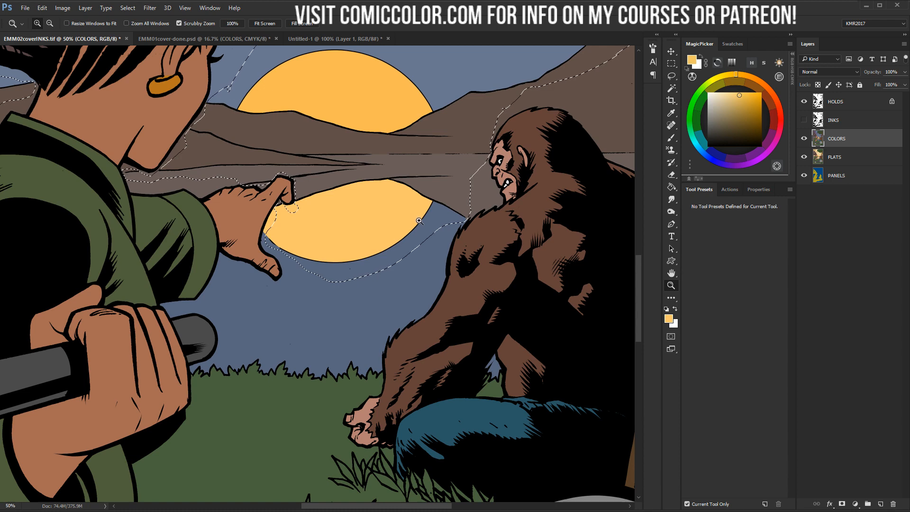
{"action": "left_click_drag", "start_coordinate": [465, 196], "coordinate": [298, 263]}
{"action": "key", "text": "l"}
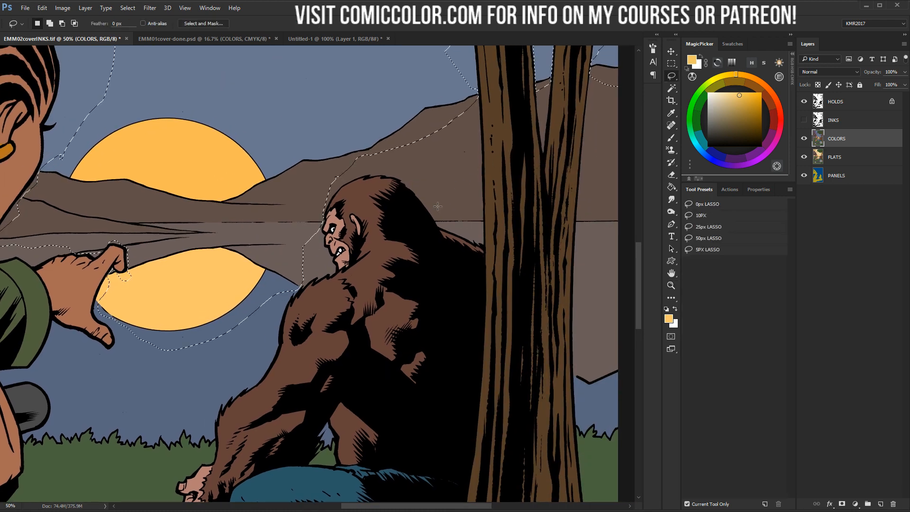
{"action": "key", "text": "alt"}
{"action": "mouse_move", "coordinate": [440, 206]}
{"action": "left_mouse_down"}
{"action": "mouse_move", "coordinate": [437, 226]}
{"action": "mouse_move", "coordinate": [482, 254]}
{"action": "mouse_move", "coordinate": [482, 239]}
{"action": "mouse_move", "coordinate": [445, 185]}
{"action": "mouse_move", "coordinate": [440, 191]}
{"action": "left_mouse_up"}
{"action": "mouse_move", "coordinate": [595, 201]}
{"action": "left_mouse_down"}
{"action": "mouse_move", "coordinate": [602, 208]}
{"action": "mouse_move", "coordinate": [584, 212]}
{"action": "mouse_move", "coordinate": [576, 228]}
{"action": "mouse_move", "coordinate": [595, 241]}
{"action": "mouse_move", "coordinate": [616, 190]}
{"action": "left_mouse_up"}
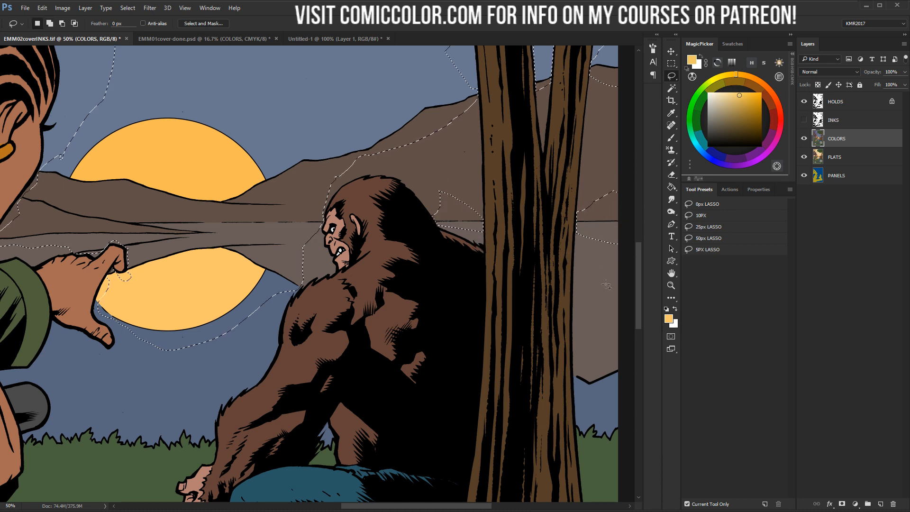
{"action": "mouse_move", "coordinate": [579, 352]}
{"action": "left_mouse_down"}
{"action": "mouse_move", "coordinate": [575, 396]}
{"action": "mouse_move", "coordinate": [626, 368]}
{"action": "mouse_move", "coordinate": [571, 356]}
{"action": "left_mouse_up"}
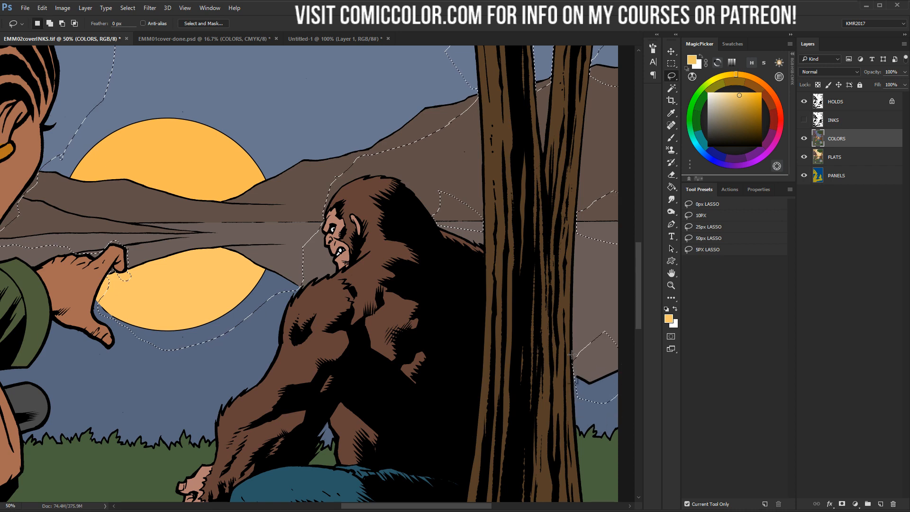
Check the selected background areas across the whole cover with a Quick Mask overlay
{"action": "key", "text": "z"}
{"action": "left_click", "coordinate": [383, 284], "text": "alt"}
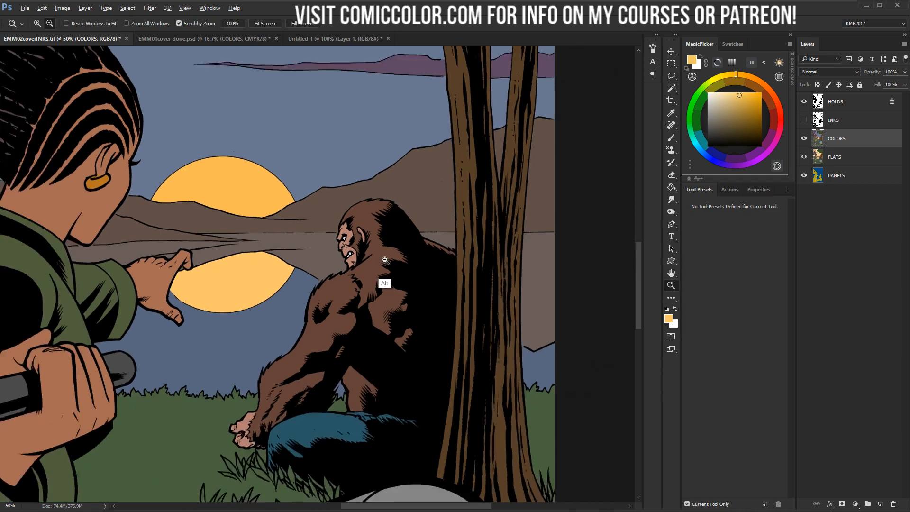
{"action": "left_click", "coordinate": [396, 263], "text": "alt"}
{"action": "left_click", "coordinate": [408, 241], "text": "alt"}
{"action": "left_click", "coordinate": [407, 232], "text": "alt"}
{"action": "key", "text": "q"}
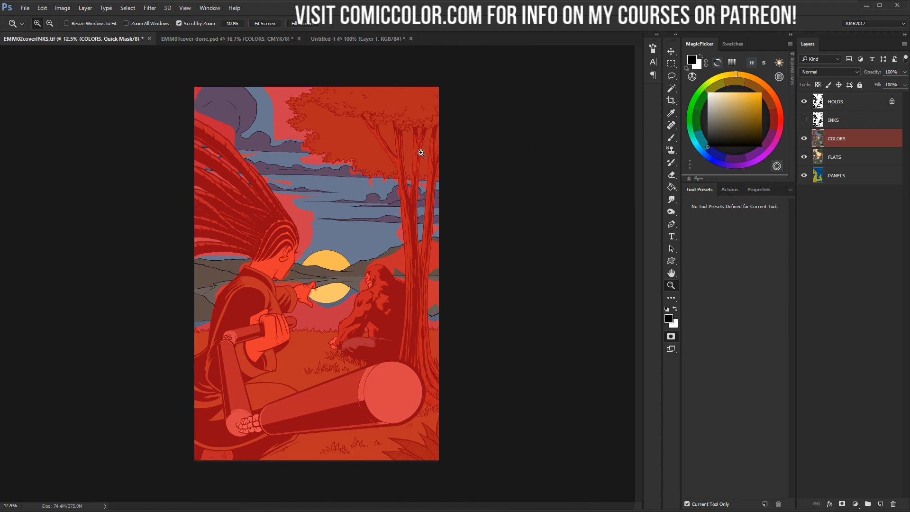
{"action": "key", "text": "q"}
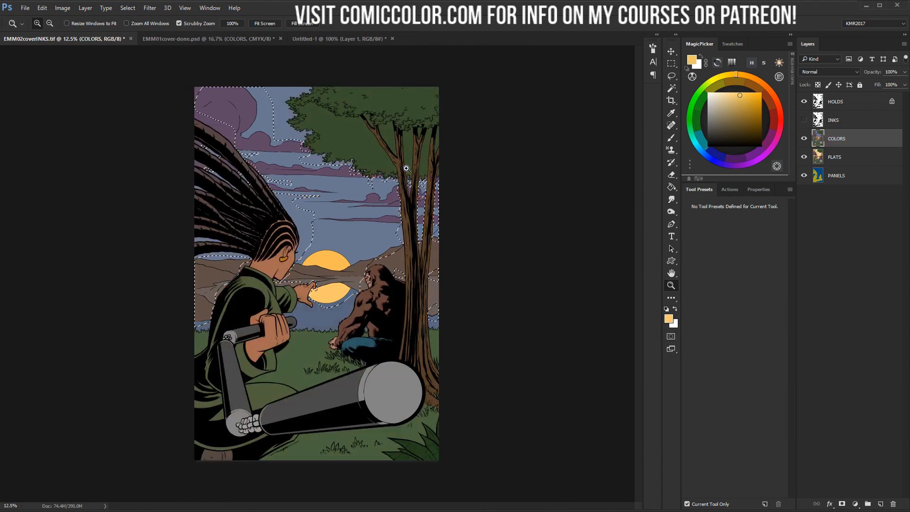
Colorize the selected line art on the HOLDS layer using Hue/Saturation with hue 42, saturation 25 and lightness +17
{"action": "left_click", "coordinate": [851, 101]}
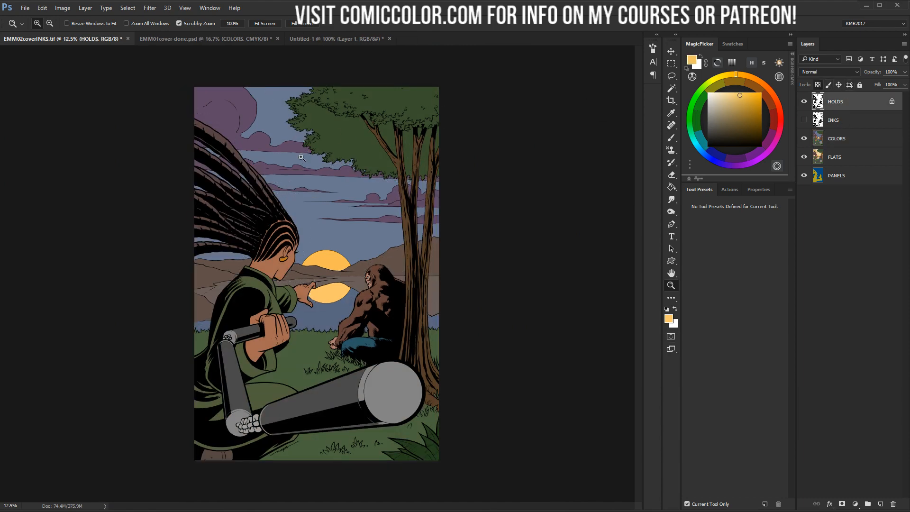
{"action": "left_click", "coordinate": [312, 188]}
{"action": "key", "text": "ctrl+h"}
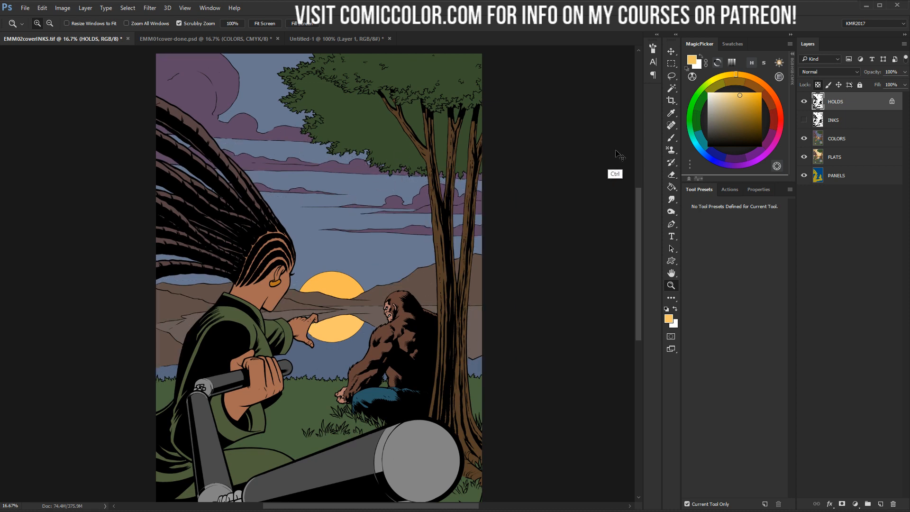
{"action": "key", "text": "ctrl+u"}
{"action": "left_click", "coordinate": [670, 238]}
{"action": "left_click_drag", "start_coordinate": [579, 232], "coordinate": [590, 234]}
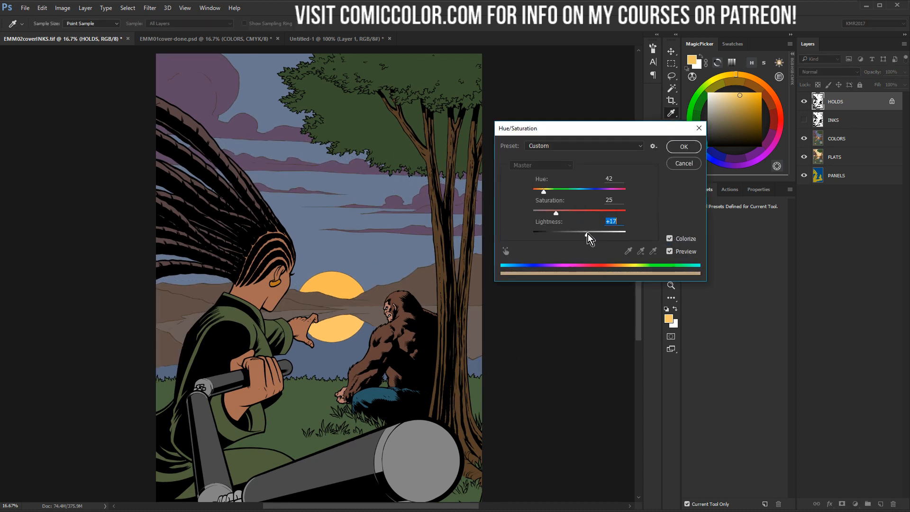
{"action": "left_click", "coordinate": [683, 148]}
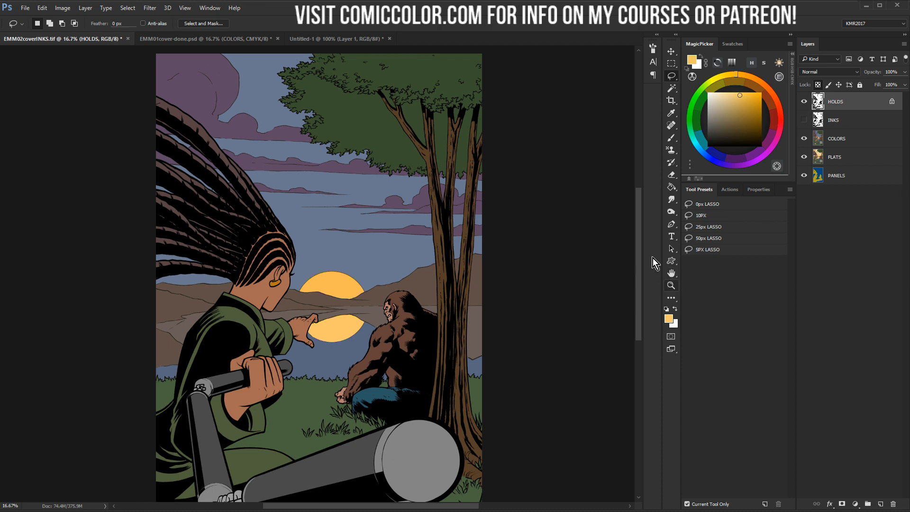
Look at the sunset reference photo in Untitled-1, return to the EMM02coverINKS.tif artwork and view the full cover
{"action": "left_click", "coordinate": [352, 37]}
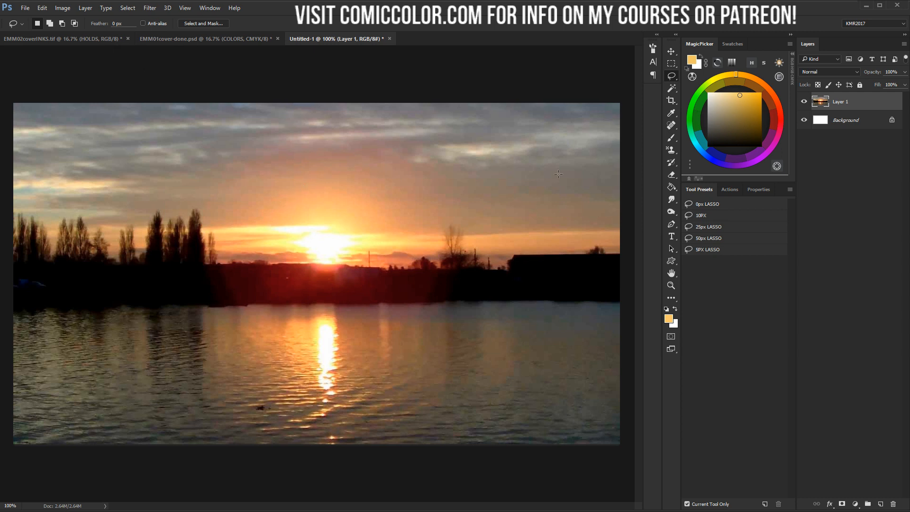
{"action": "left_click", "coordinate": [108, 41]}
{"action": "left_click", "coordinate": [671, 285]}
{"action": "left_click", "coordinate": [441, 261], "text": "alt"}
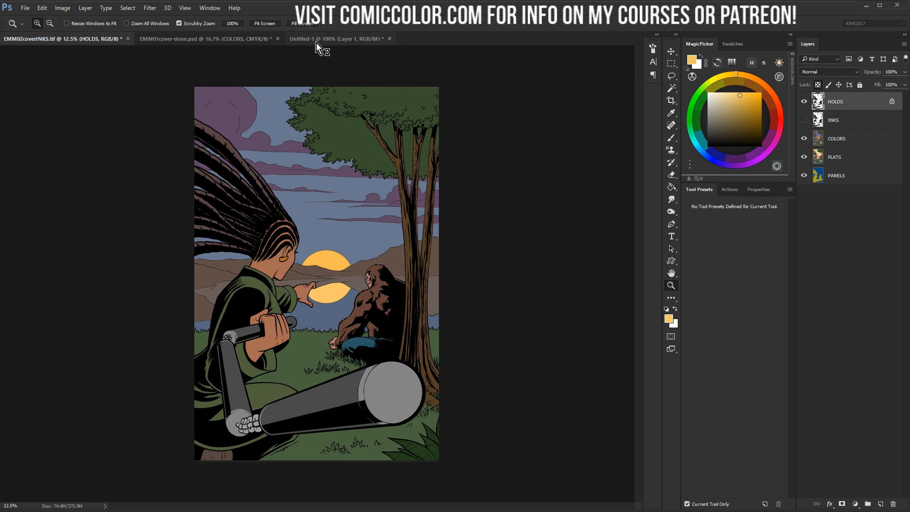
Select the sky and clouds on the COLORS layer with the Magic Wand and hide the selection outline
{"action": "left_click", "coordinate": [334, 226]}
{"action": "left_click", "coordinate": [839, 141]}
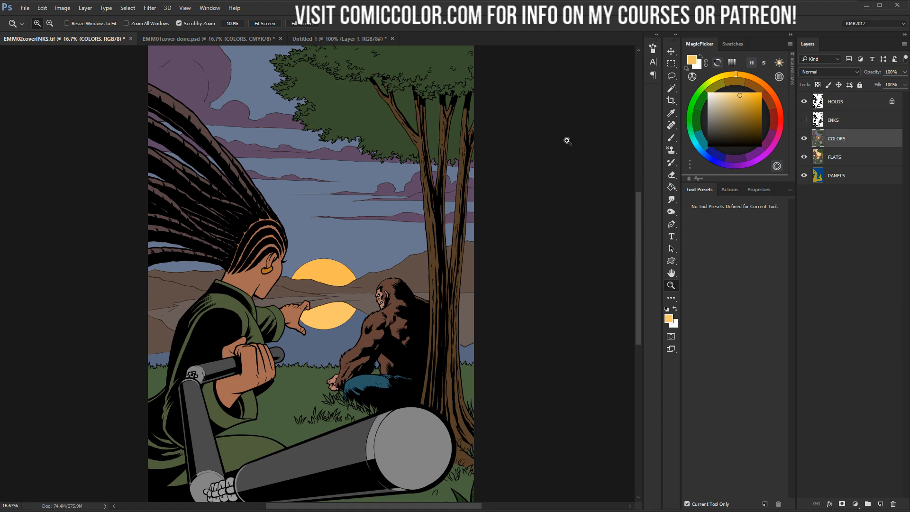
{"action": "key", "text": "w"}
{"action": "left_click", "coordinate": [388, 240]}
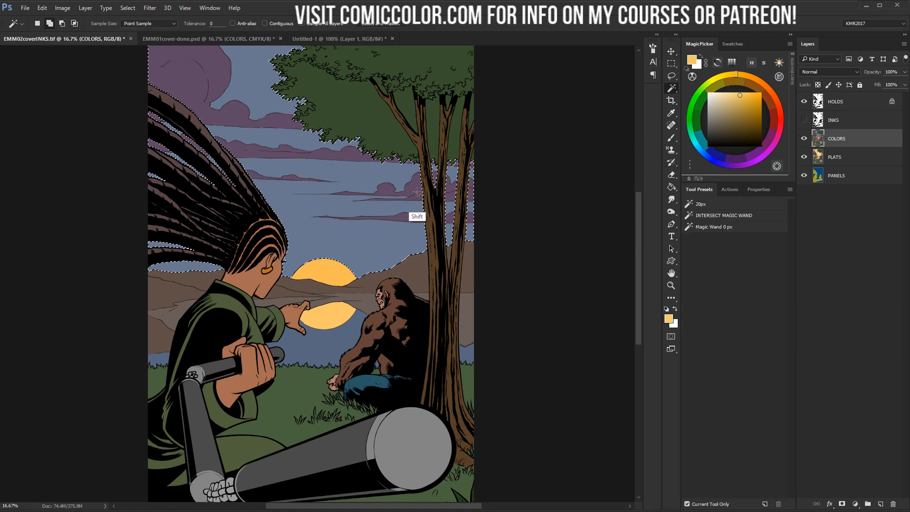
{"action": "key", "text": "ctrl+d"}
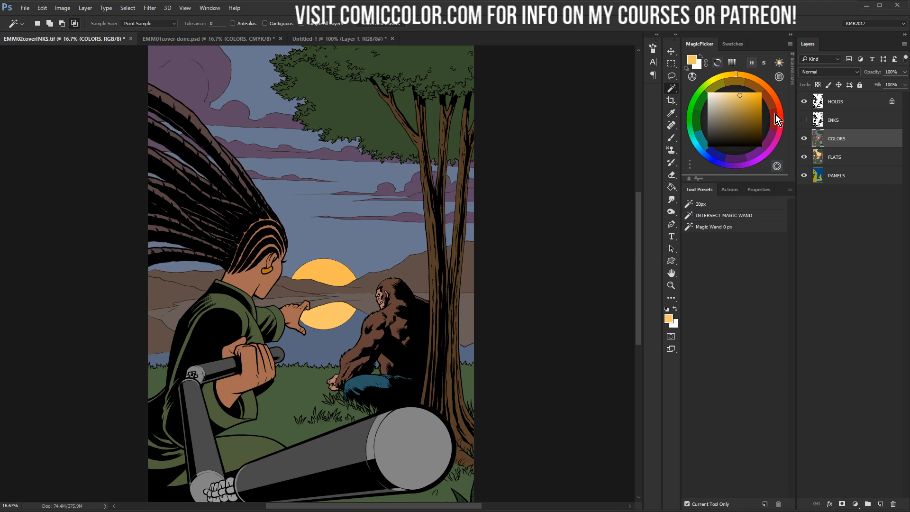
Add a new layer above COLORS and undo it
{"action": "left_click", "coordinate": [880, 503]}
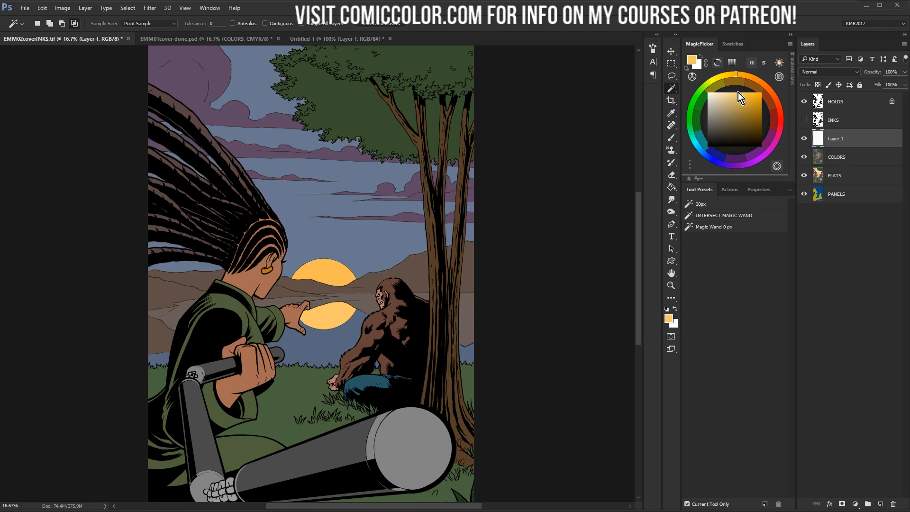
{"action": "key", "text": "ctrl+z"}
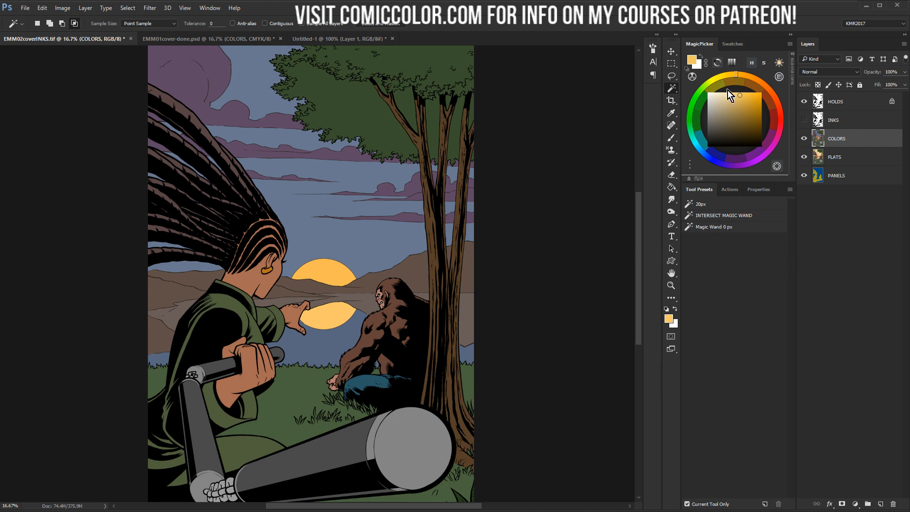
Choose a lighter yellow foreground color and the Brush in Hard Light mode for painting the sky
{"action": "key", "text": "b"}
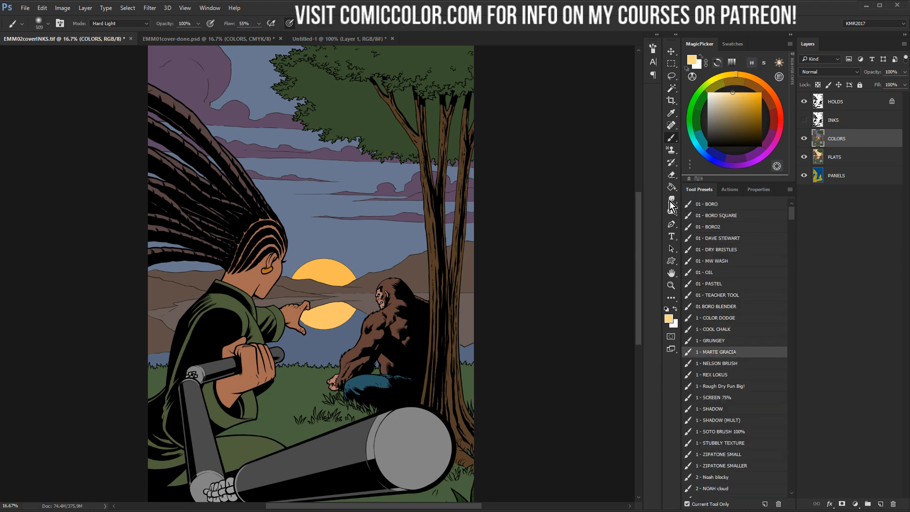
{"action": "left_click", "coordinate": [671, 285]}
{"action": "left_click", "coordinate": [589, 282], "text": "alt"}
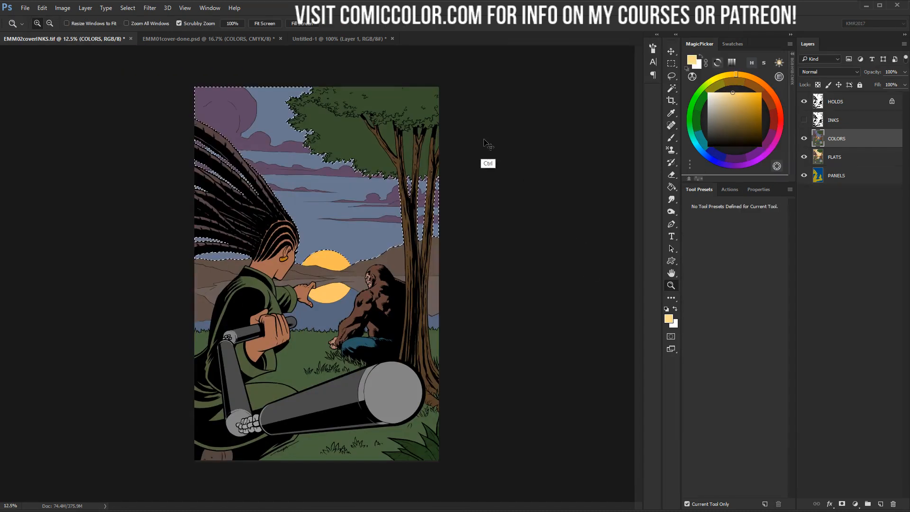
Detach the Untitled-1 sunset reference into a floating window and move it clear of the cover artwork
{"action": "left_click", "coordinate": [336, 38]}
{"action": "left_click_drag", "start_coordinate": [335, 38], "coordinate": [489, 117]}
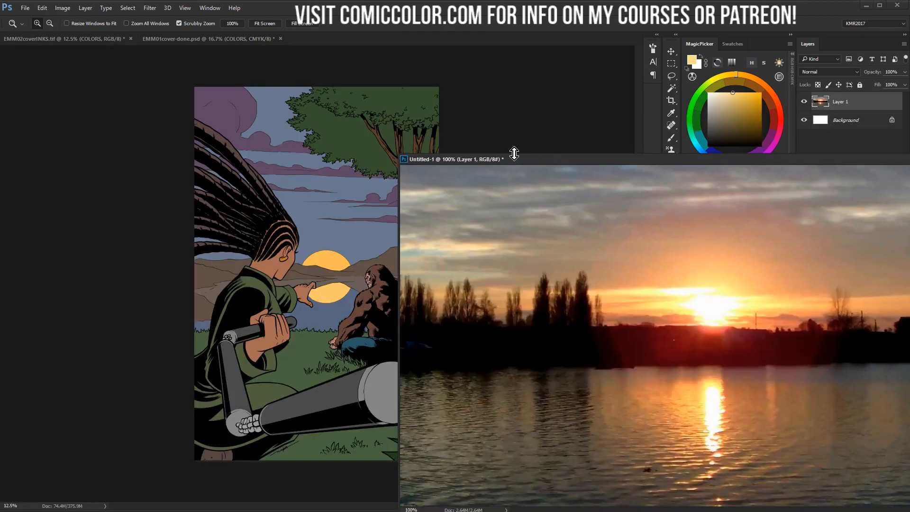
{"action": "left_click_drag", "start_coordinate": [400, 154], "coordinate": [765, 321]}
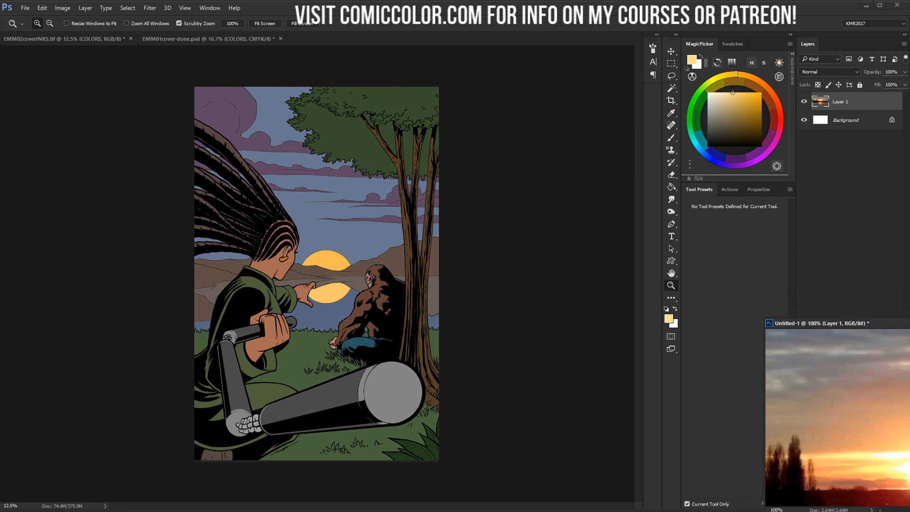
{"action": "left_click_drag", "start_coordinate": [886, 325], "coordinate": [1, 331]}
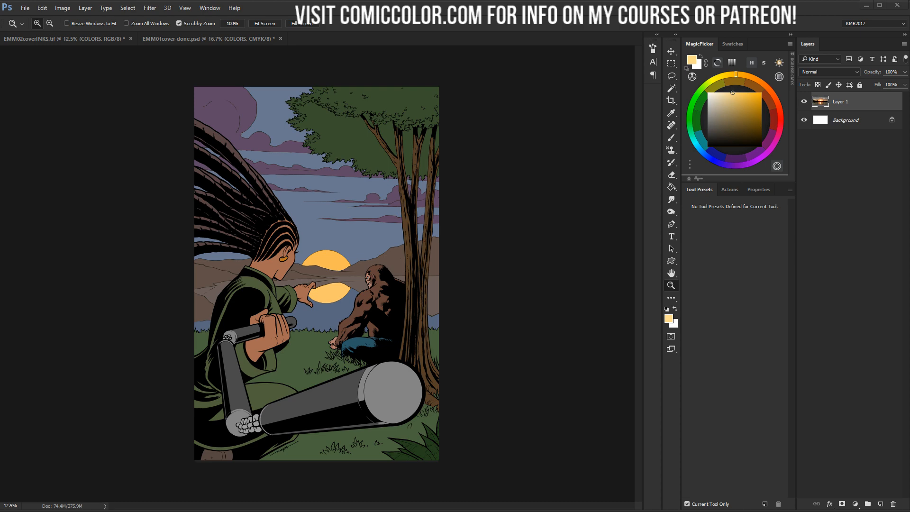
Return to the COLORS layer of the cover, check the sky selection, hide its outline and activate the Brush
{"action": "left_click", "coordinate": [372, 185]}
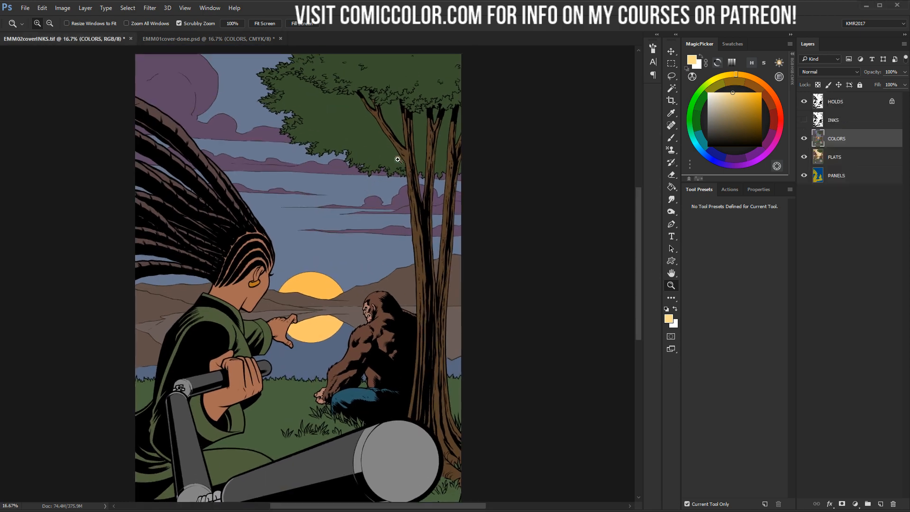
{"action": "left_click", "coordinate": [452, 292], "text": "alt"}
{"action": "key", "text": "ctrl+shift+d"}
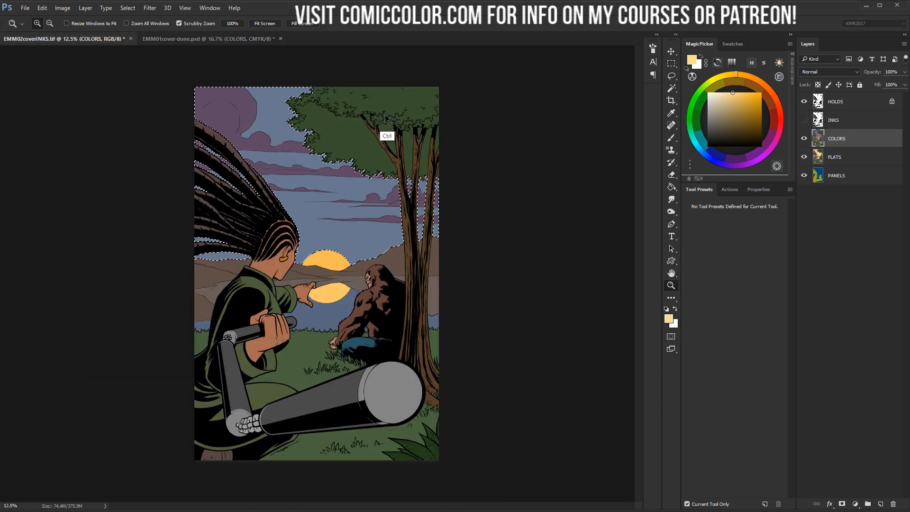
{"action": "key", "text": "ctrl+d"}
{"action": "key", "text": "b"}
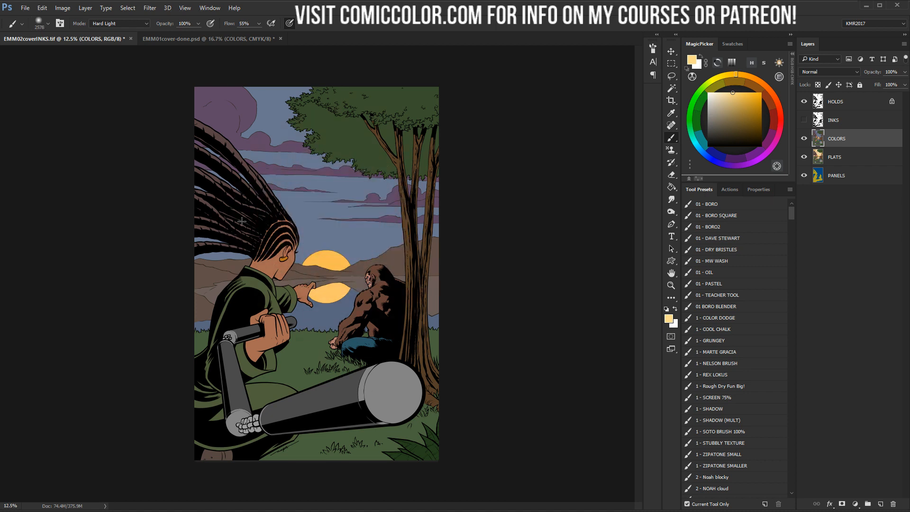
{"action": "left_click_drag", "start_coordinate": [241, 222], "coordinate": [427, 199]}
{"action": "key", "text": "ctrl+z"}
{"action": "left_click_drag", "start_coordinate": [232, 257], "coordinate": [425, 304]}
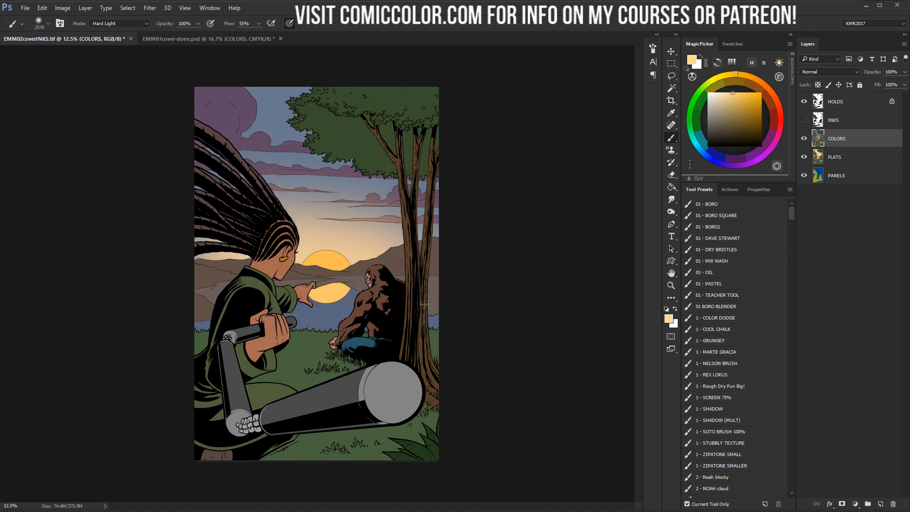
{"action": "key", "text": "ctrl+z"}
{"action": "left_click_drag", "start_coordinate": [349, 208], "coordinate": [386, 210]}
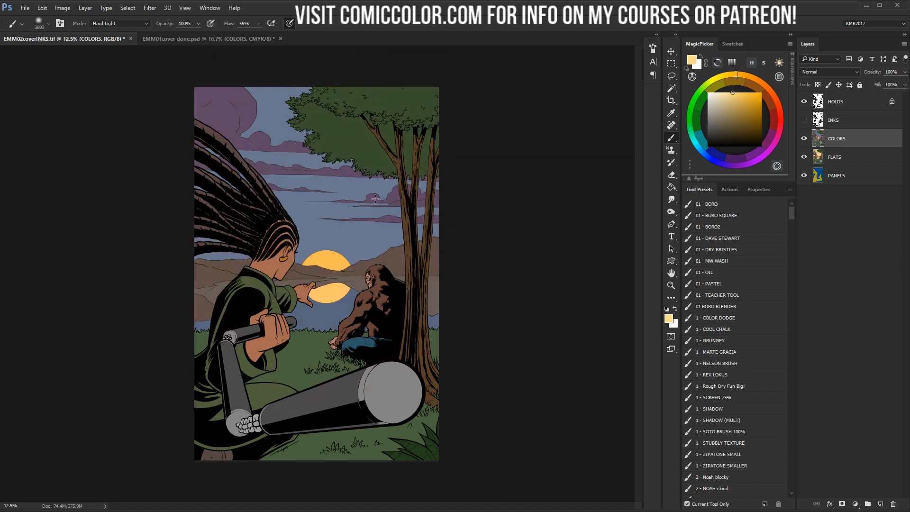
Choose an orange foreground color, test it across the sky, undo the stroke and turn on the CMYK proof preview
{"action": "left_click_drag", "start_coordinate": [749, 81], "coordinate": [767, 89]}
{"action": "left_click_drag", "start_coordinate": [286, 228], "coordinate": [289, 227]}
{"action": "mouse_move", "coordinate": [247, 284]}
{"action": "left_mouse_down"}
{"action": "mouse_move", "coordinate": [445, 277]}
{"action": "mouse_move", "coordinate": [393, 231]}
{"action": "left_mouse_up"}
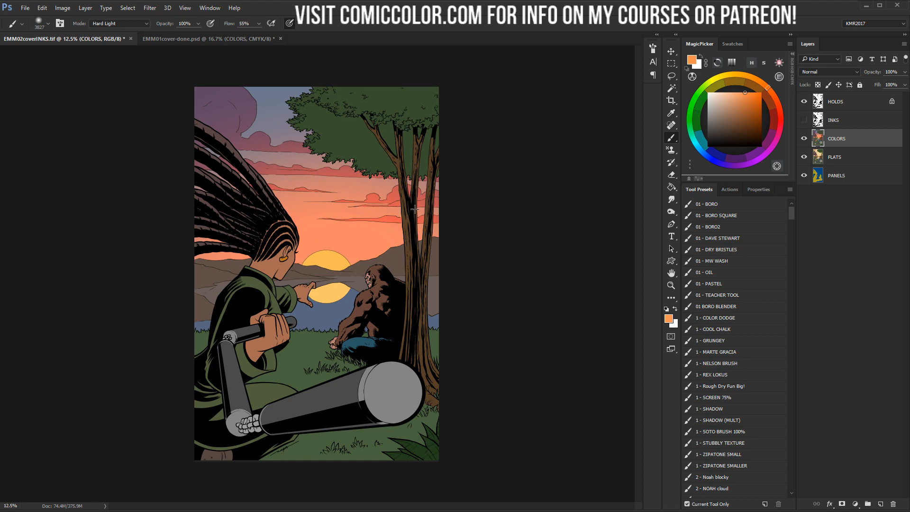
{"action": "key", "text": "ctrl+z"}
{"action": "key", "text": "ctrl+y"}
Enlarge the Hard Light brush and paint a broad orange glow across the lower sky and clouds
{"action": "key", "text": "alt"}
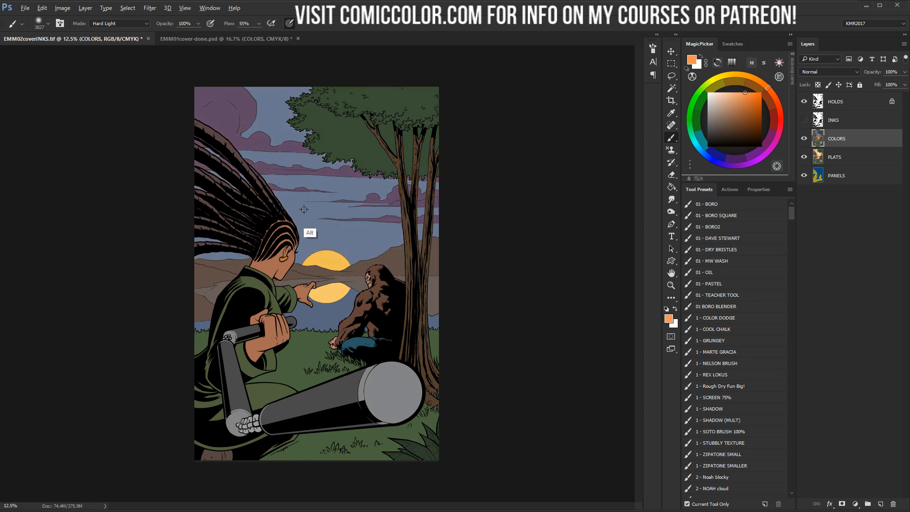
{"action": "left_click_drag", "start_coordinate": [304, 209], "coordinate": [327, 234]}
{"action": "mouse_move", "coordinate": [207, 259]}
{"action": "left_mouse_down"}
{"action": "mouse_move", "coordinate": [303, 237]}
{"action": "mouse_move", "coordinate": [388, 265]}
{"action": "left_mouse_up"}
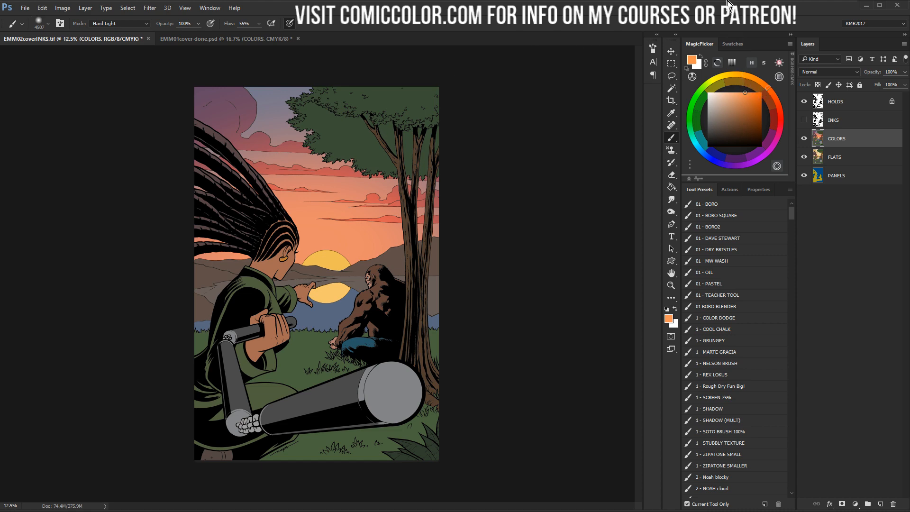
Choose a lighter yellow-orange and paint it over the sky just above the horizon
{"action": "left_click", "coordinate": [753, 79]}
{"action": "left_click", "coordinate": [741, 93]}
{"action": "mouse_move", "coordinate": [259, 219]}
{"action": "left_mouse_down"}
{"action": "mouse_move", "coordinate": [284, 228]}
{"action": "mouse_move", "coordinate": [258, 235]}
{"action": "left_mouse_up"}
{"action": "mouse_move", "coordinate": [273, 266]}
{"action": "left_mouse_down"}
{"action": "mouse_move", "coordinate": [352, 256]}
{"action": "mouse_move", "coordinate": [373, 228]}
{"action": "left_mouse_up"}
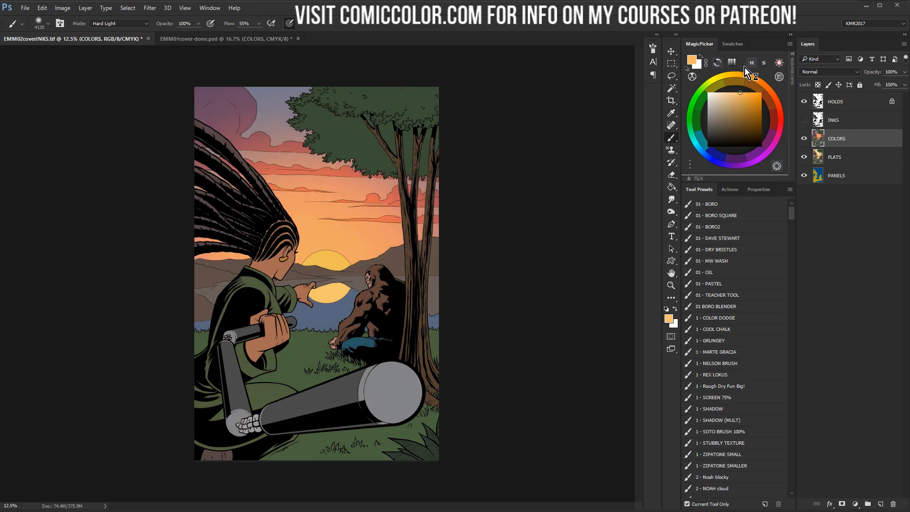
Brighten the sky around the sun using a smaller brush and a paler peach-yellow color
{"action": "mouse_move", "coordinate": [297, 248]}
{"action": "left_mouse_down"}
{"action": "mouse_move", "coordinate": [266, 246]}
{"action": "mouse_move", "coordinate": [258, 223]}
{"action": "left_mouse_up"}
{"action": "left_click_drag", "start_coordinate": [335, 246], "coordinate": [325, 264], "text": "alt"}
{"action": "left_click_drag", "start_coordinate": [258, 275], "coordinate": [385, 243]}
{"action": "key", "text": "ctrl+z"}
{"action": "left_click", "coordinate": [730, 92]}
{"action": "left_click_drag", "start_coordinate": [352, 296], "coordinate": [363, 309]}
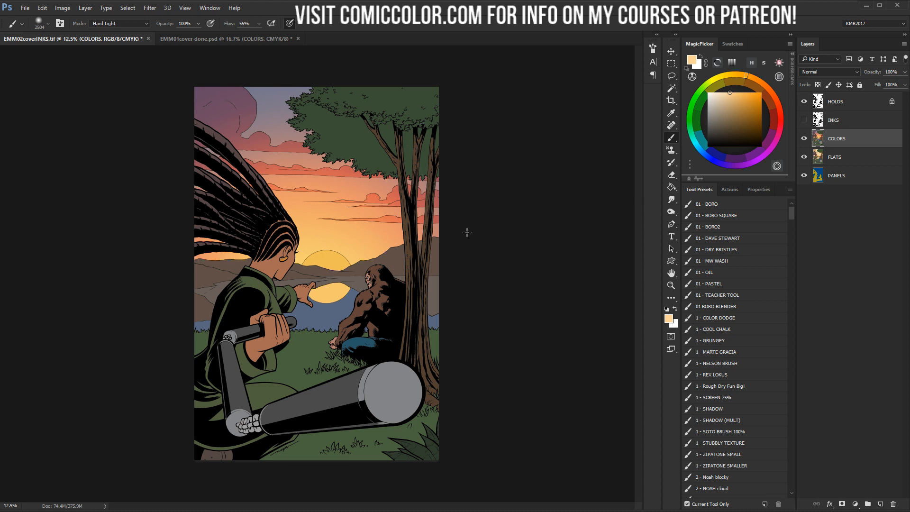
Select the sun and its reflection with the Magic Wand and raise their Hue/Saturation lightness to +49
{"action": "key", "text": "l"}
{"action": "key", "text": "w"}
{"action": "left_click", "coordinate": [347, 256]}
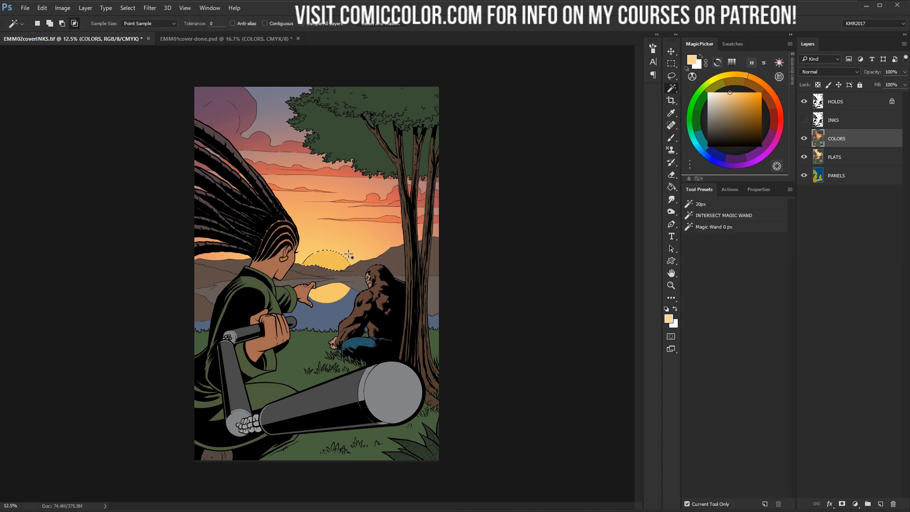
{"action": "key", "text": "ctrl+u"}
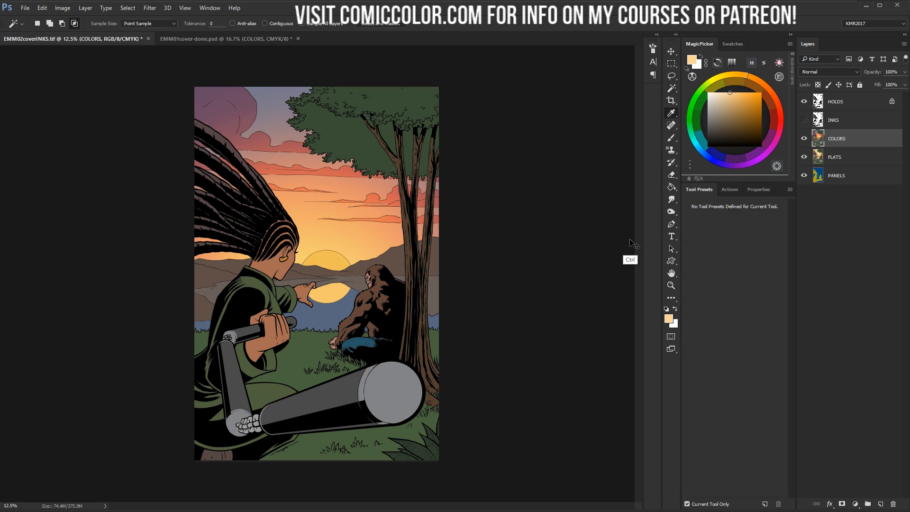
{"action": "left_click_drag", "start_coordinate": [579, 233], "coordinate": [602, 230]}
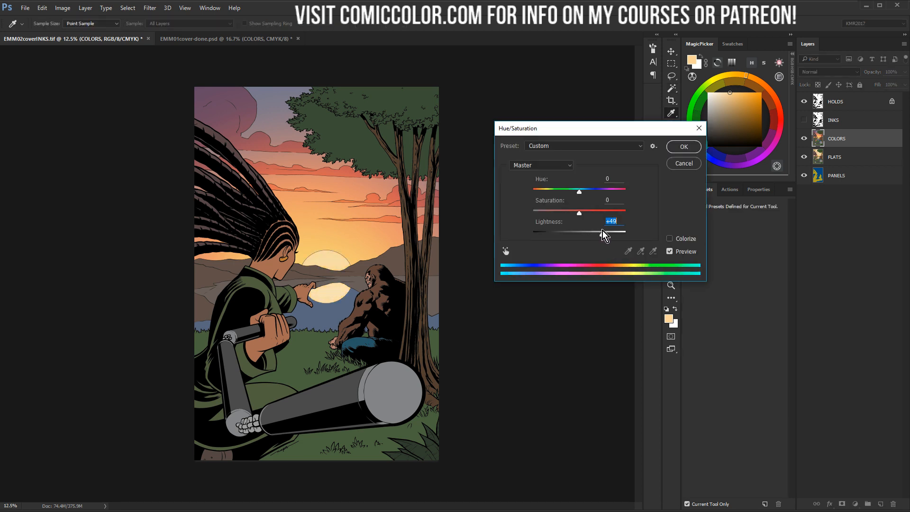
{"action": "left_click", "coordinate": [684, 146]}
Select the sky on the FLATS layer with the Magic Wand, clear the selection outline and sample the sun's pale yellow for the Brush
{"action": "key", "text": "z"}
{"action": "left_click", "coordinate": [359, 229]}
{"action": "key", "text": "l"}
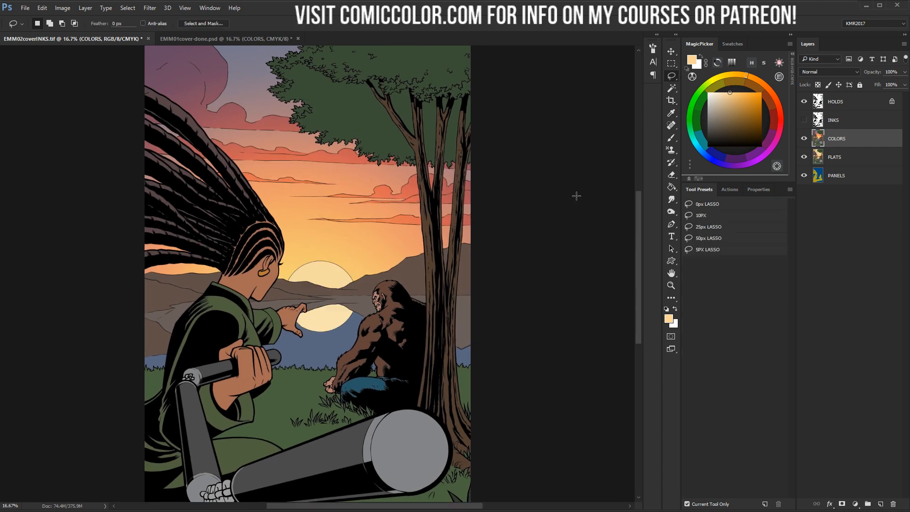
{"action": "left_click", "coordinate": [839, 157]}
{"action": "key", "text": "w"}
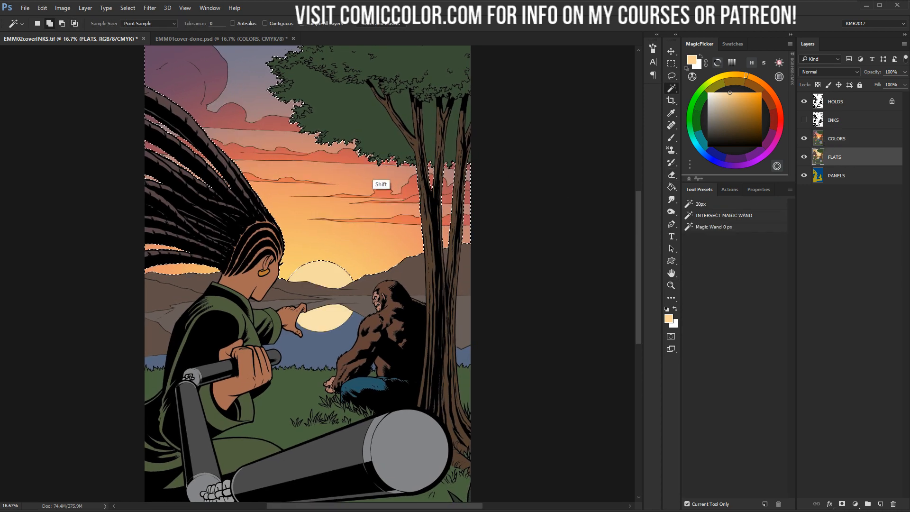
{"action": "key", "text": "ctrl+d"}
{"action": "key", "text": "b"}
{"action": "left_click", "coordinate": [338, 267], "text": "alt"}
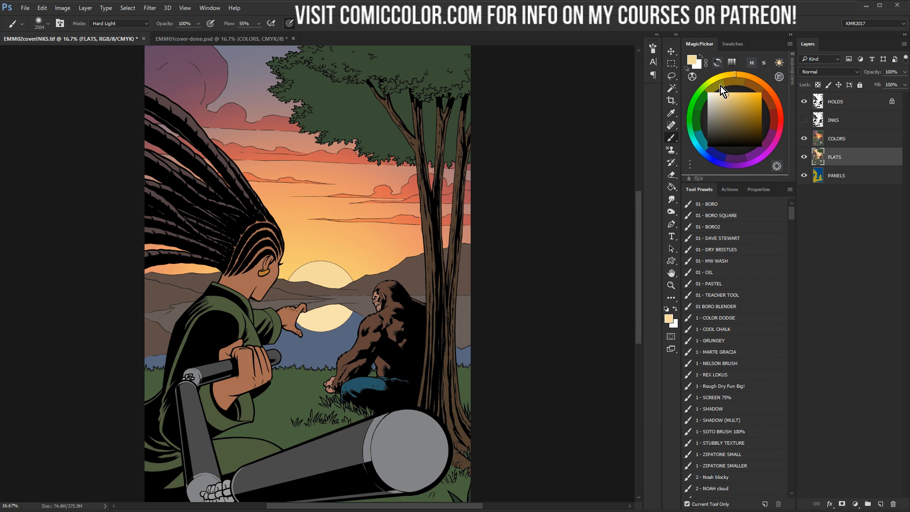
Lock the FLATS and PANELS layers and brush a pale yellow glow around the sun on the COLORS layer
{"action": "left_click", "coordinate": [817, 139]}
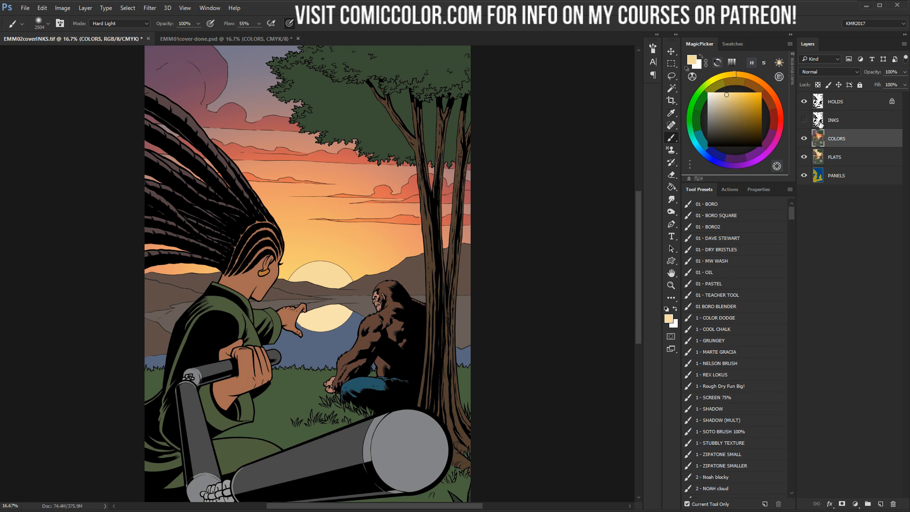
{"action": "left_click", "coordinate": [847, 152]}
{"action": "key", "text": "/"}
{"action": "left_click", "coordinate": [849, 178]}
{"action": "key", "text": "/"}
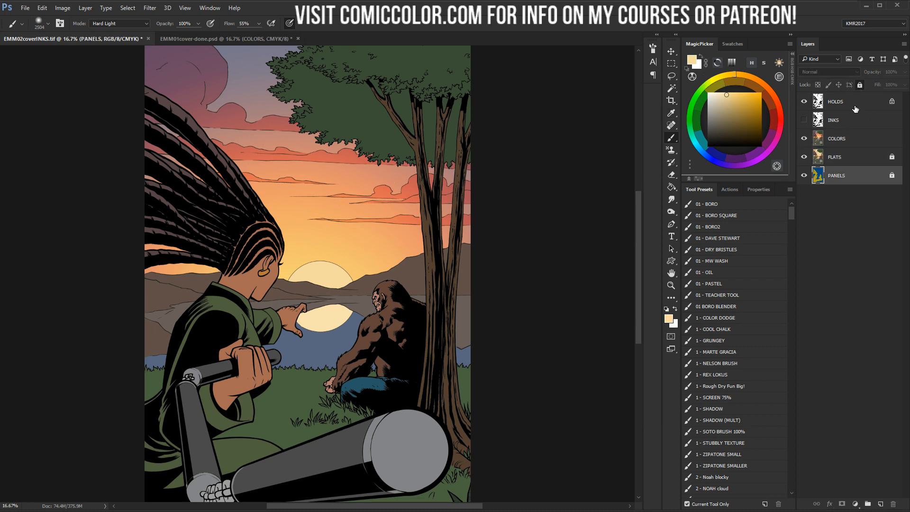
{"action": "left_click", "coordinate": [846, 139]}
{"action": "mouse_move", "coordinate": [312, 262]}
{"action": "left_mouse_down"}
{"action": "mouse_move", "coordinate": [310, 279]}
{"action": "mouse_move", "coordinate": [284, 278]}
{"action": "left_mouse_up"}
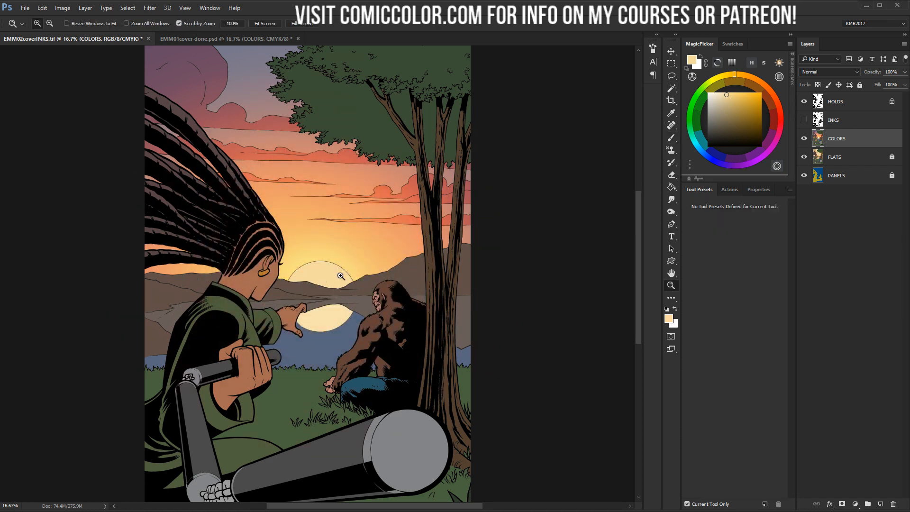
Draw a Lasso selection around the curved outline of the upper sun
{"action": "key", "text": "ctrl+plus"}
{"action": "key", "text": "ctrl+plus"}
{"action": "key", "text": "ctrl+plus"}
{"action": "key", "text": "ctrl+plus"}
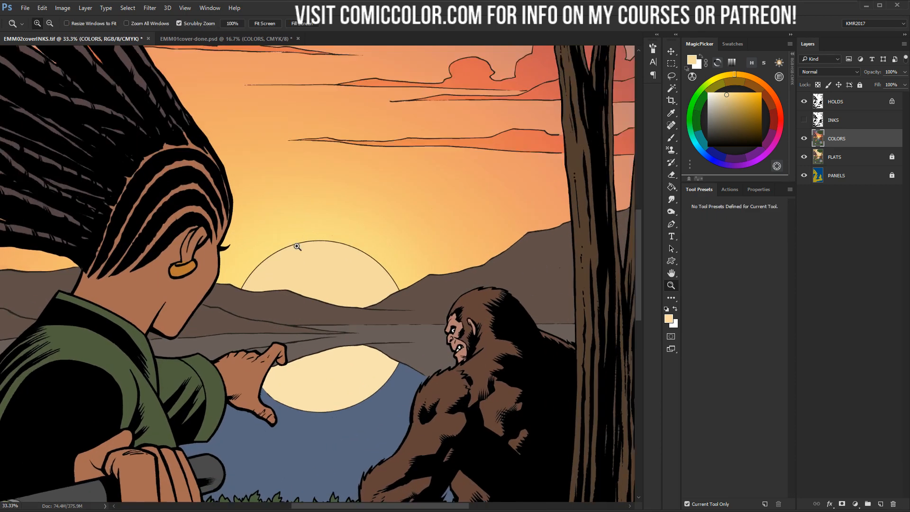
{"action": "key", "text": "l"}
{"action": "key", "text": "ctrl+plus"}
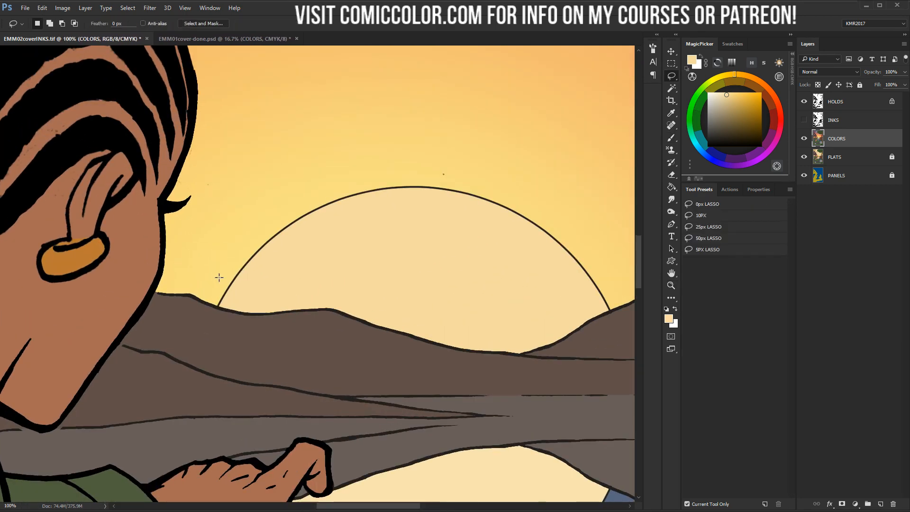
{"action": "mouse_move", "coordinate": [211, 267]}
{"action": "left_mouse_down"}
{"action": "mouse_move", "coordinate": [208, 301]}
{"action": "mouse_move", "coordinate": [229, 304]}
{"action": "mouse_move", "coordinate": [220, 307]}
{"action": "mouse_move", "coordinate": [394, 273]}
{"action": "mouse_move", "coordinate": [619, 308]}
{"action": "mouse_move", "coordinate": [213, 165]}
{"action": "left_mouse_up"}
{"action": "left_click", "coordinate": [670, 275]}
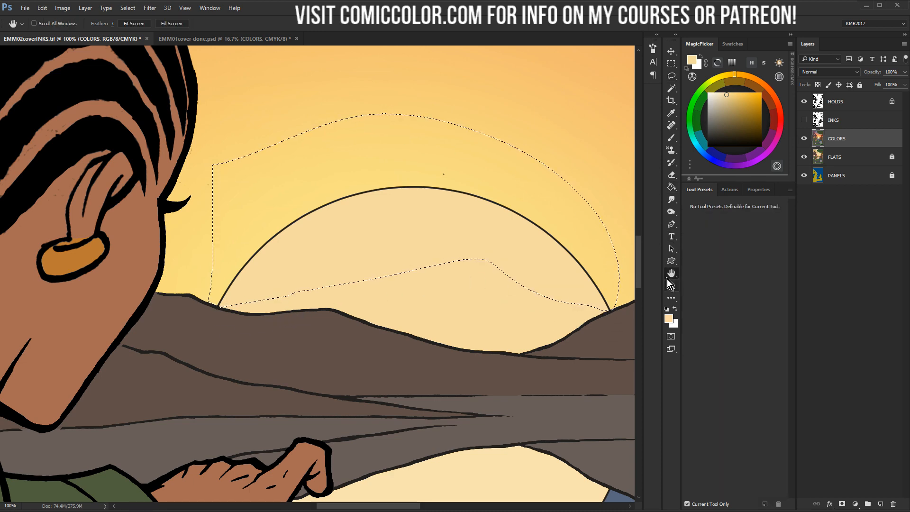
{"action": "left_click", "coordinate": [483, 296], "text": "alt"}
{"action": "left_click", "coordinate": [497, 237], "text": "alt"}
{"action": "left_click_drag", "start_coordinate": [494, 210], "coordinate": [325, 175]}
{"action": "left_click", "coordinate": [376, 232], "text": "alt"}
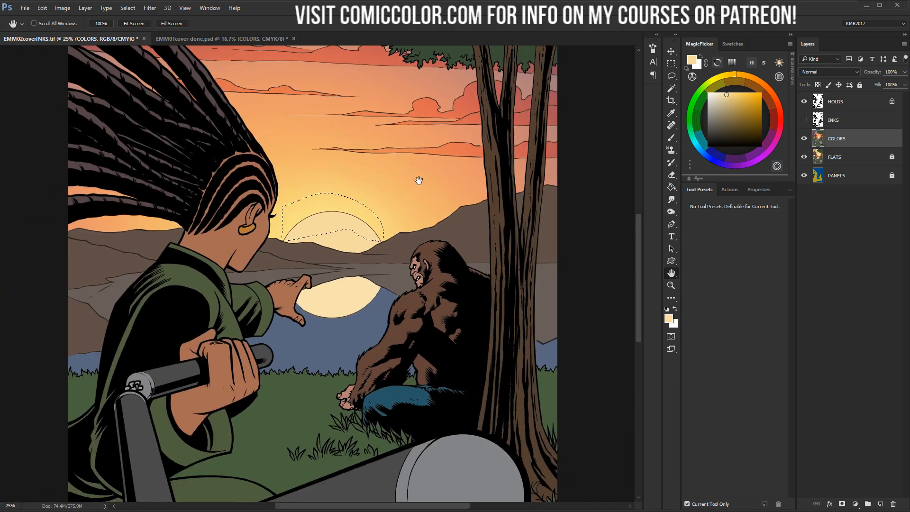
{"action": "key", "text": "ctrl+u"}
{"action": "left_click", "coordinate": [669, 239]}
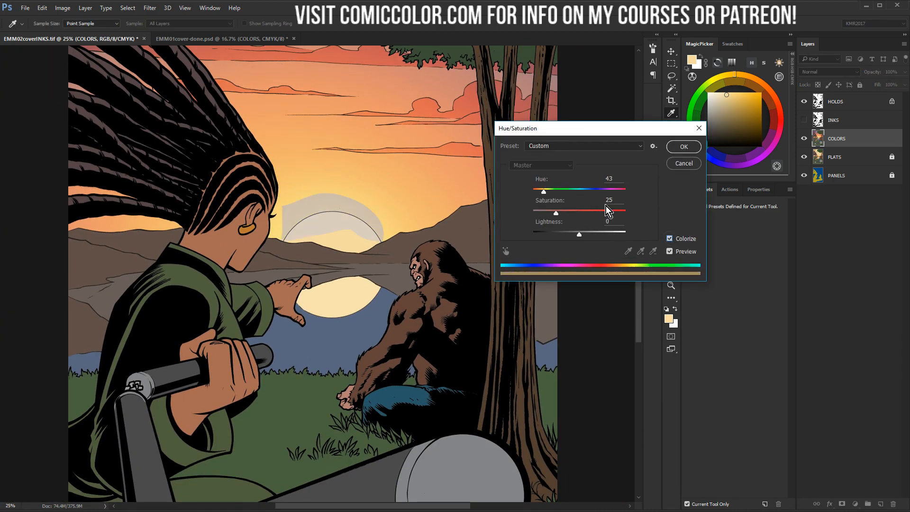
{"action": "left_click", "coordinate": [684, 163]}
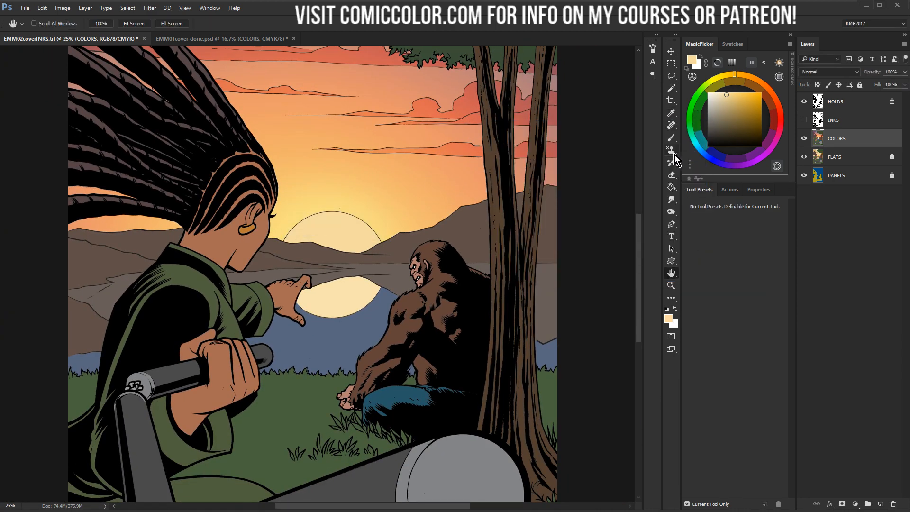
Tint the sun's outline on the HOLDS layer pale yellow using Hue/Saturation with Colorize and increased lightness and saturation
{"action": "left_click", "coordinate": [834, 104]}
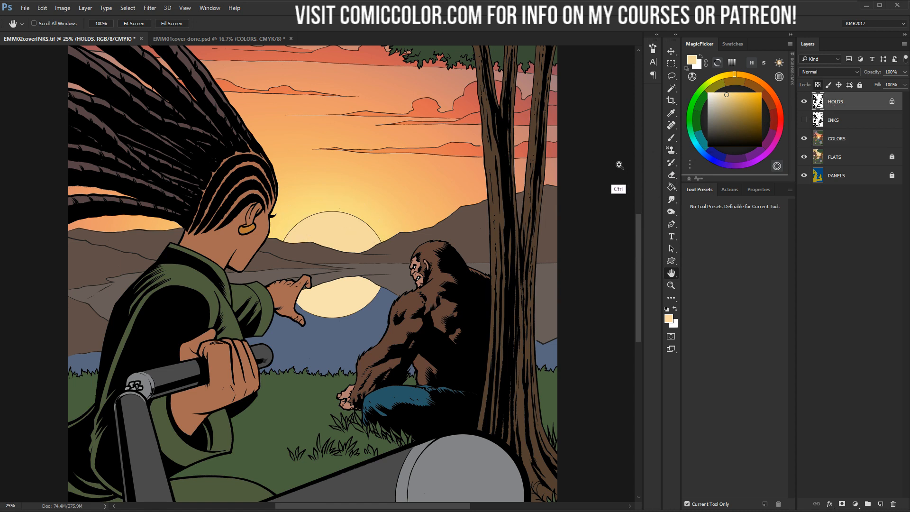
{"action": "key", "text": "ctrl+u"}
{"action": "left_click_drag", "start_coordinate": [579, 231], "coordinate": [610, 232]}
{"action": "left_click", "coordinate": [670, 239]}
{"action": "left_click_drag", "start_coordinate": [569, 211], "coordinate": [622, 213]}
{"action": "left_click", "coordinate": [684, 146]}
{"action": "key", "text": "l"}
{"action": "key", "text": "z"}
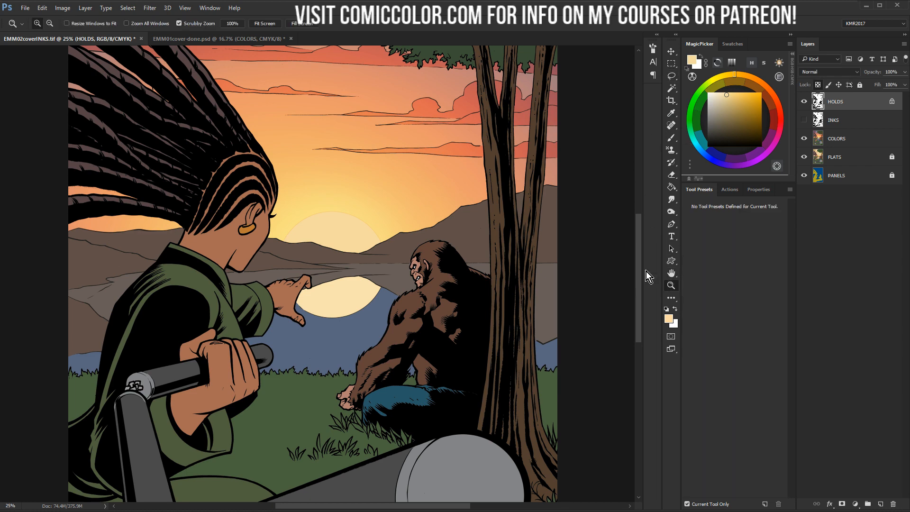
Return to the COLORS layer and select the blue water around the sun's reflection with the Magic Wand
{"action": "left_click", "coordinate": [596, 279], "text": "alt"}
{"action": "left_click", "coordinate": [591, 287], "text": "alt"}
{"action": "left_click", "coordinate": [316, 215]}
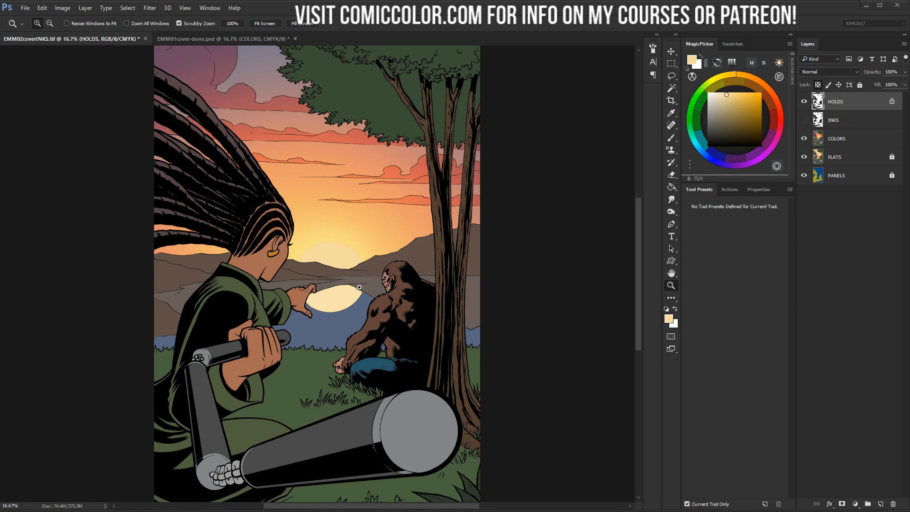
{"action": "left_click", "coordinate": [351, 317]}
{"action": "key", "text": "w"}
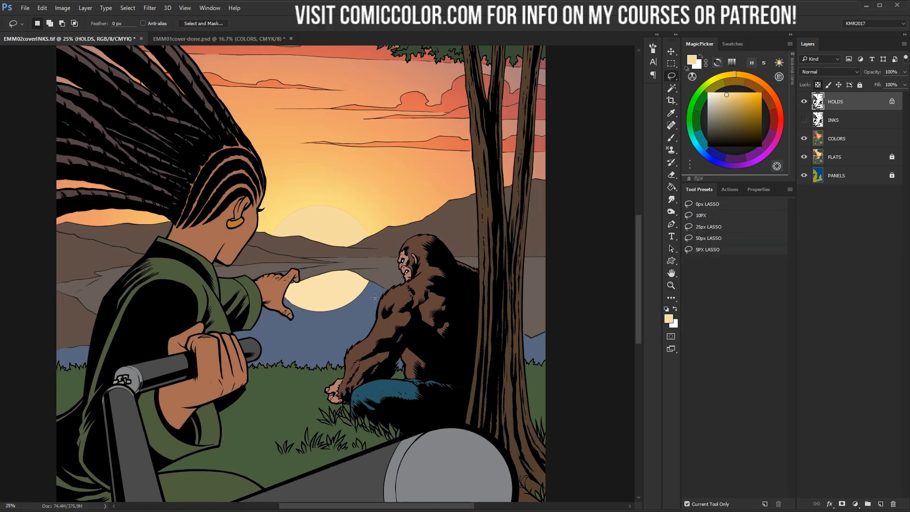
{"action": "key", "text": "l"}
{"action": "left_click", "coordinate": [854, 138]}
{"action": "key", "text": "w"}
{"action": "left_click", "coordinate": [339, 302]}
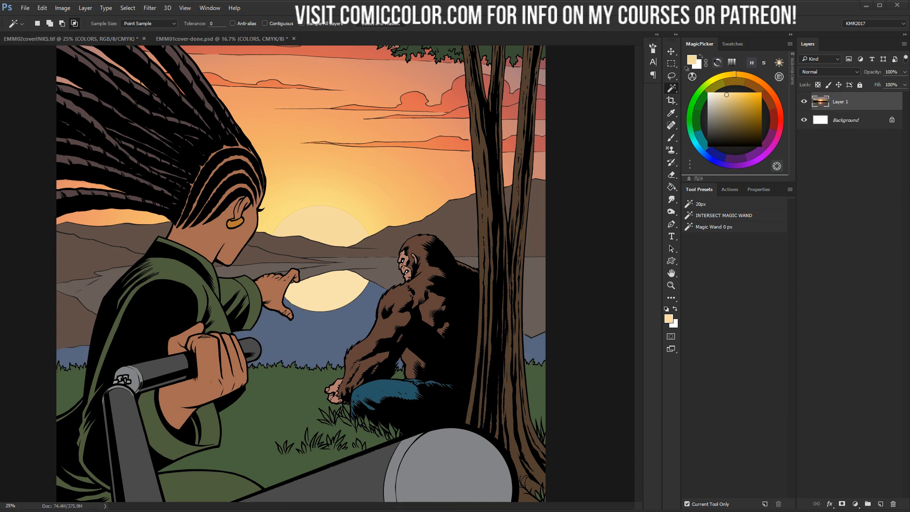
Set up the 1 - SOTO BRUSH 100% preset at a large size with a light orange sampled from the cover's sky
{"action": "key", "text": "b"}
{"action": "left_click", "coordinate": [429, 97], "text": "alt"}
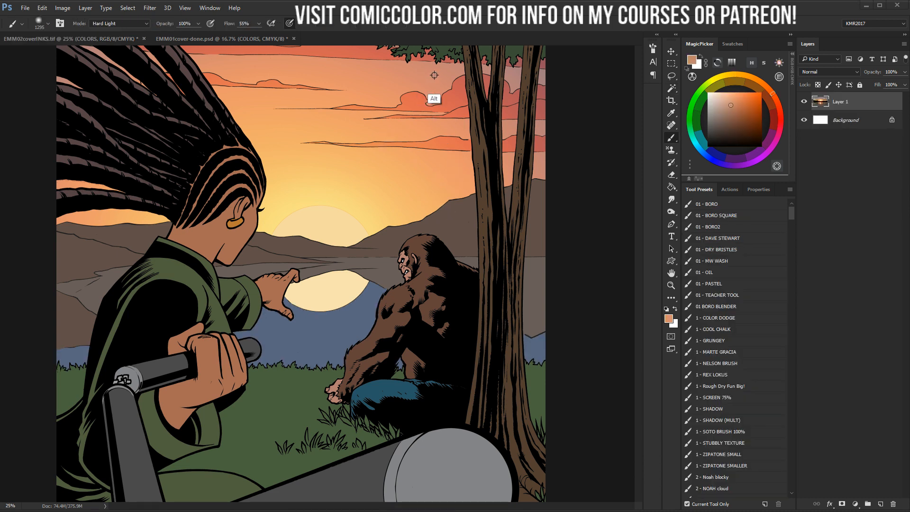
{"action": "left_click", "coordinate": [573, 142]}
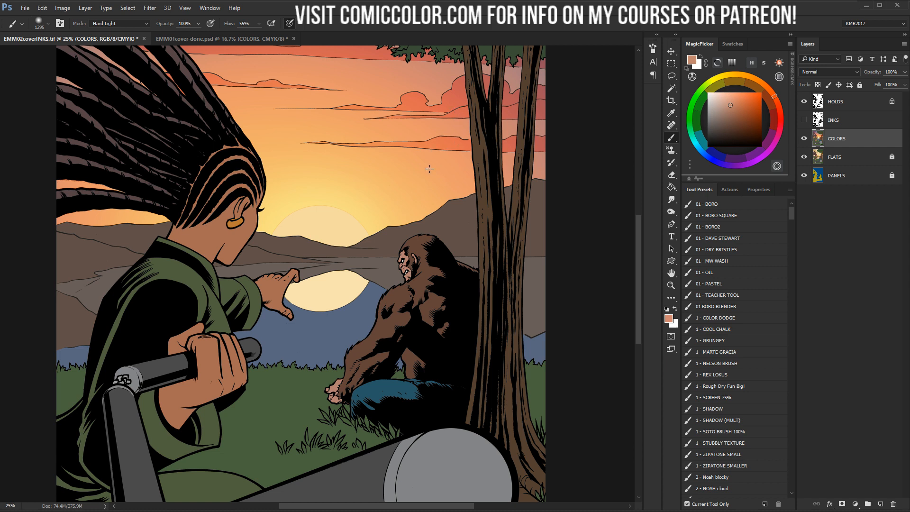
{"action": "left_click", "coordinate": [412, 173], "text": "alt"}
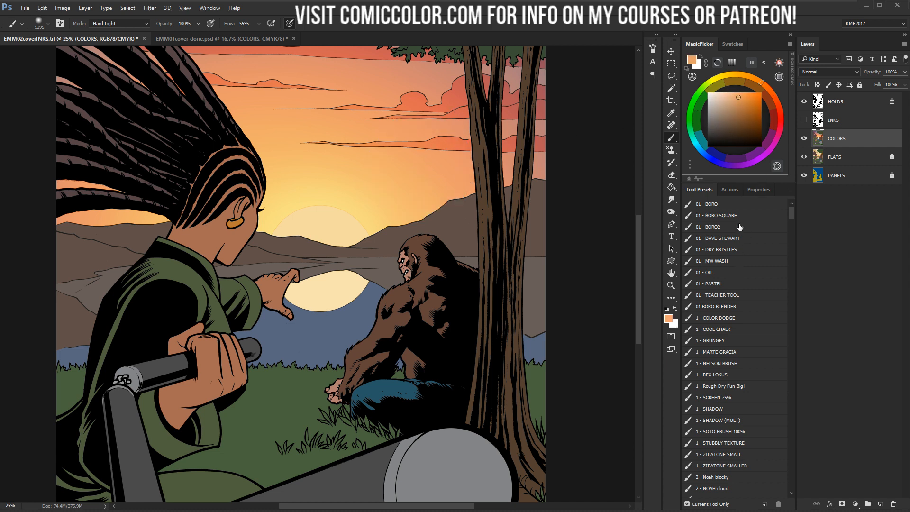
{"action": "left_click", "coordinate": [732, 432]}
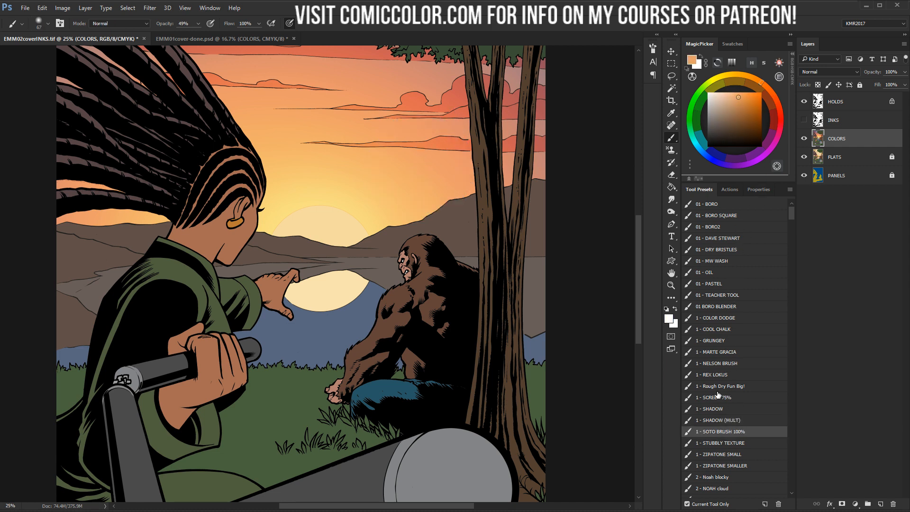
{"action": "right_click", "coordinate": [259, 255], "text": "alt"}
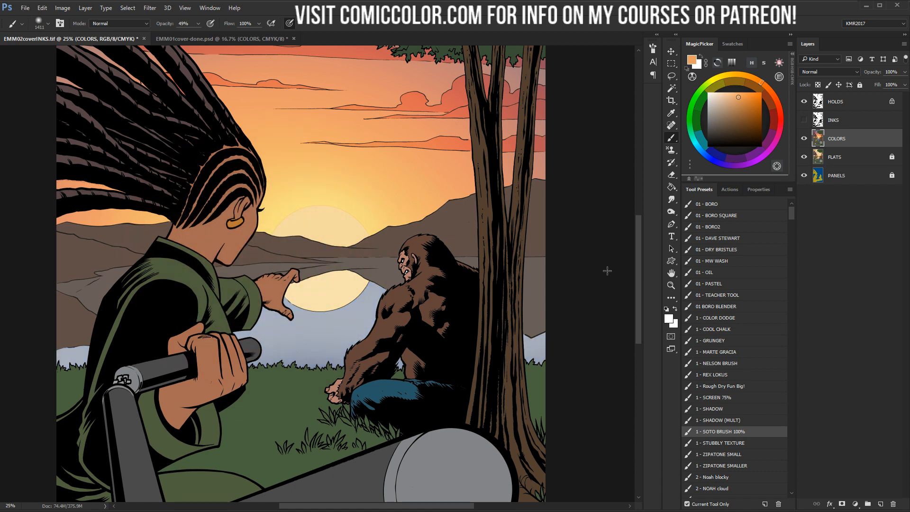
{"action": "left_click", "coordinate": [439, 163], "text": "alt"}
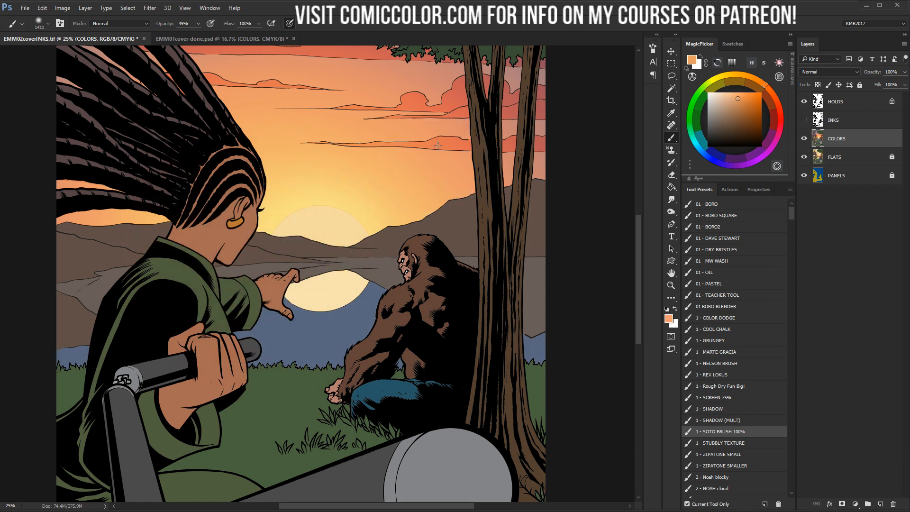
Paint the water with the sampled orange and add yellow sampled near the sun around its reflection
{"action": "mouse_move", "coordinate": [181, 290]}
{"action": "left_mouse_down"}
{"action": "mouse_move", "coordinate": [303, 313]}
{"action": "mouse_move", "coordinate": [451, 251]}
{"action": "left_mouse_up"}
{"action": "left_click", "coordinate": [323, 215], "text": "alt"}
{"action": "left_click_drag", "start_coordinate": [242, 332], "coordinate": [386, 251]}
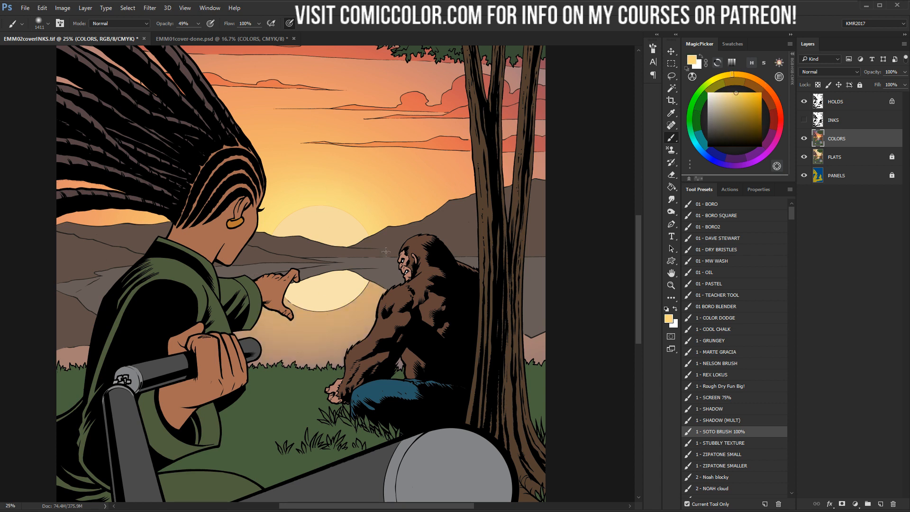
{"action": "left_click_drag", "start_coordinate": [341, 224], "coordinate": [354, 259]}
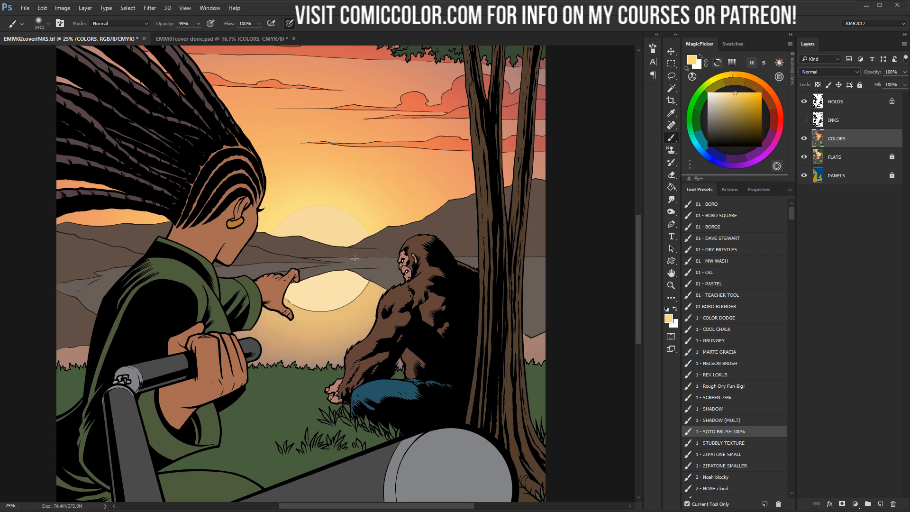
Select the outline of the sun's reflection in the water with the Lasso and hide the selection edges
{"action": "key", "text": "z"}
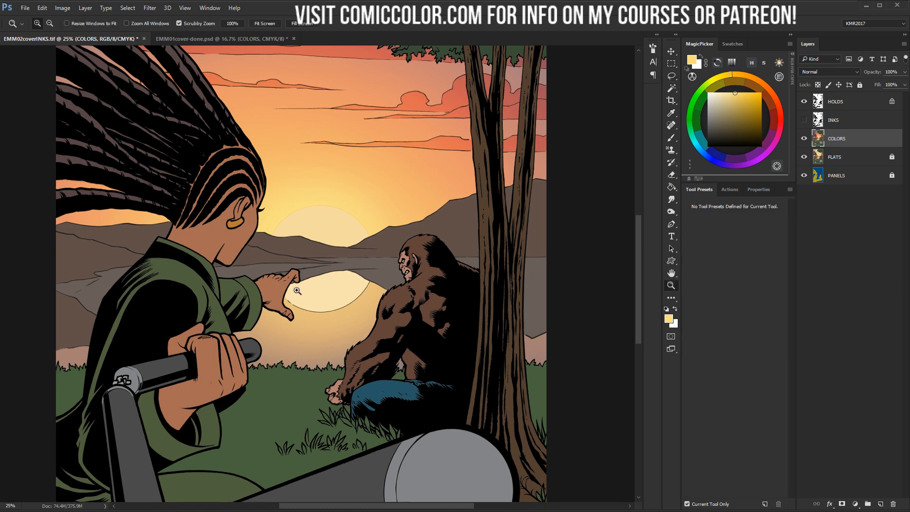
{"action": "left_click", "coordinate": [319, 304]}
{"action": "left_click", "coordinate": [321, 308]}
{"action": "key", "text": "l"}
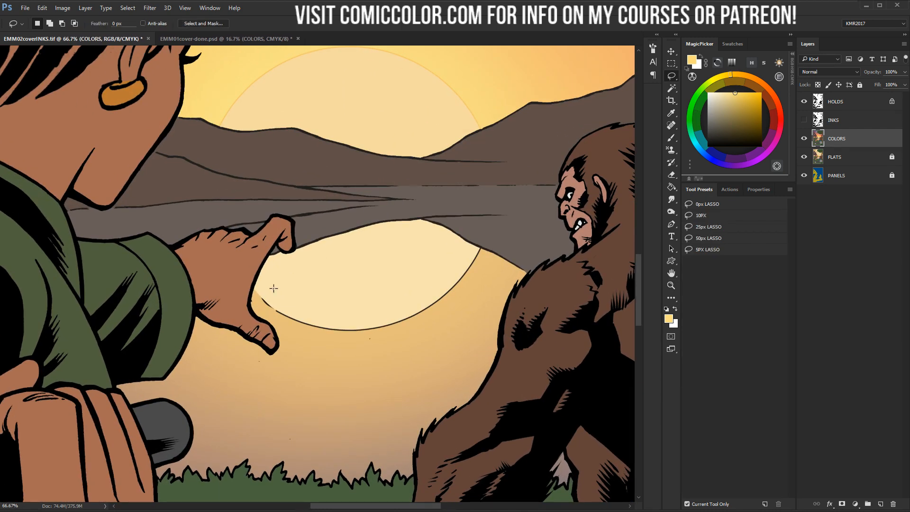
{"action": "mouse_move", "coordinate": [273, 288]}
{"action": "left_mouse_down"}
{"action": "mouse_move", "coordinate": [271, 315]}
{"action": "mouse_move", "coordinate": [471, 306]}
{"action": "mouse_move", "coordinate": [488, 258]}
{"action": "mouse_move", "coordinate": [479, 248]}
{"action": "mouse_move", "coordinate": [274, 287]}
{"action": "left_mouse_up"}
{"action": "key", "text": "ctrl+h"}
Tint the reflection's outline on the HOLDS layer using Hue/Saturation with Colorize at hue 46, saturation 68 and lightness +60
{"action": "key", "text": "ctrl+u"}
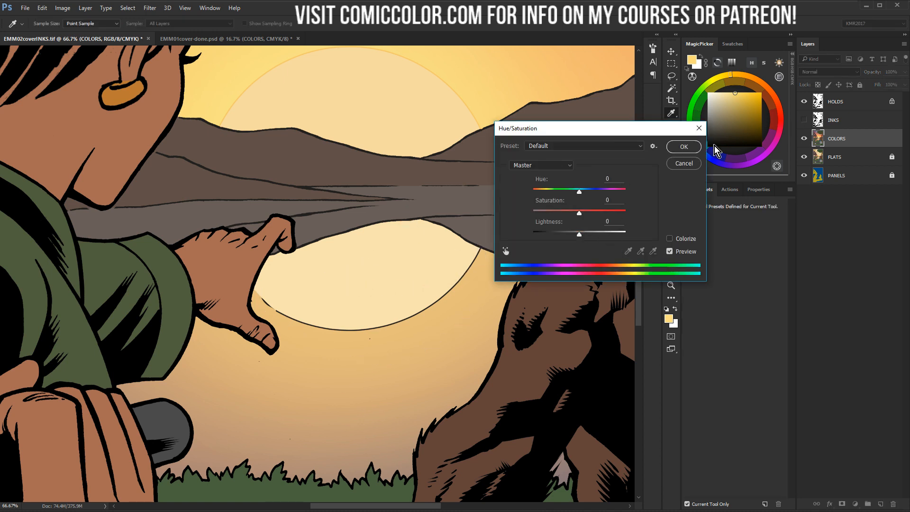
{"action": "key", "text": "Escape"}
{"action": "left_click", "coordinate": [838, 101]}
{"action": "key", "text": "ctrl+u"}
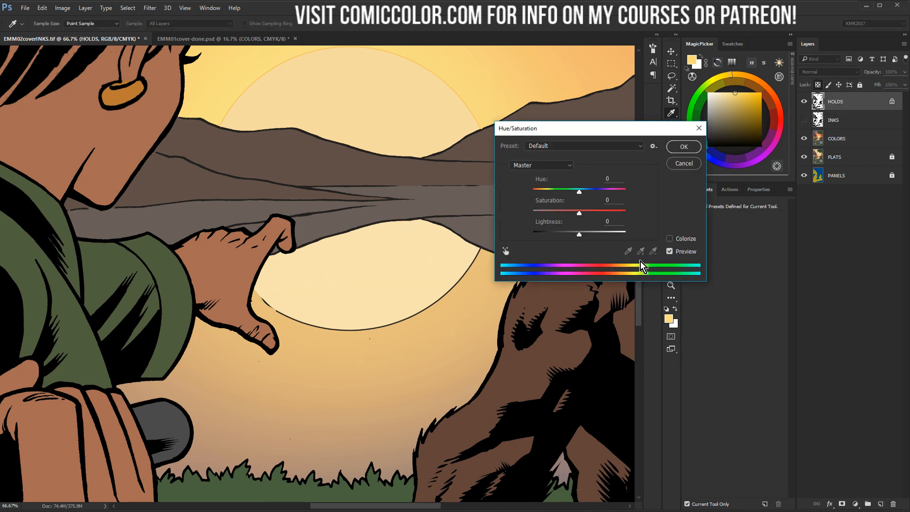
{"action": "left_click_drag", "start_coordinate": [576, 233], "coordinate": [597, 213]}
{"action": "left_click", "coordinate": [669, 238]}
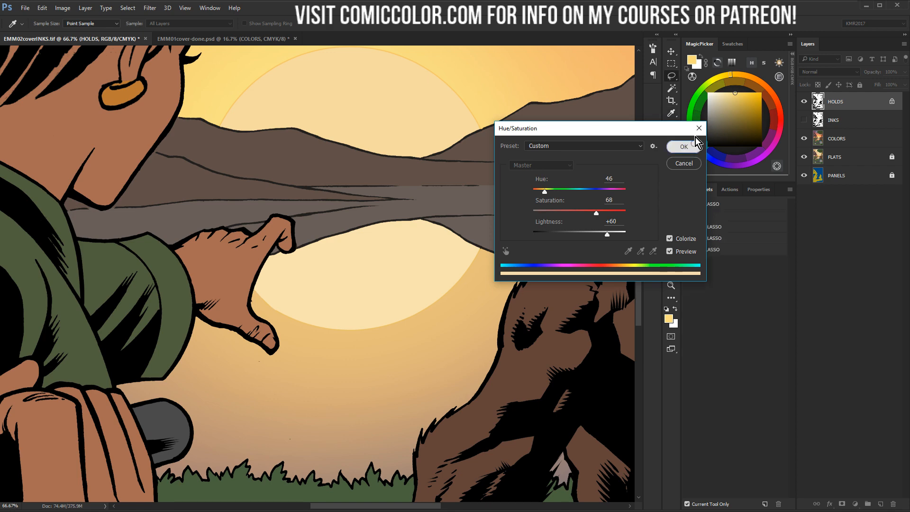
{"action": "left_click", "coordinate": [684, 146]}
Select the mountains and their grey reflection on the COLORS layer with the Magic Wand and hide the selection edges
{"action": "left_click", "coordinate": [390, 314], "text": "alt"}
{"action": "left_click", "coordinate": [405, 315], "text": "alt"}
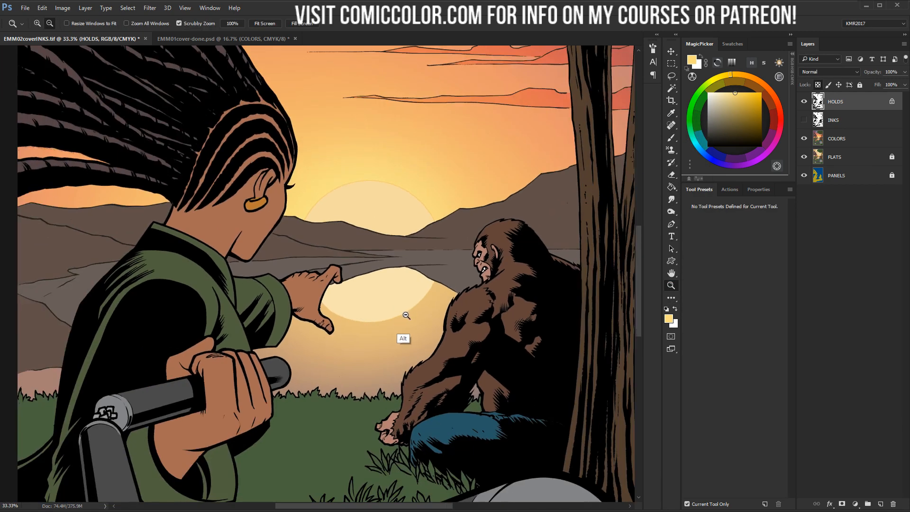
{"action": "left_click", "coordinate": [410, 297], "text": "alt"}
{"action": "left_click", "coordinate": [422, 299], "text": "alt"}
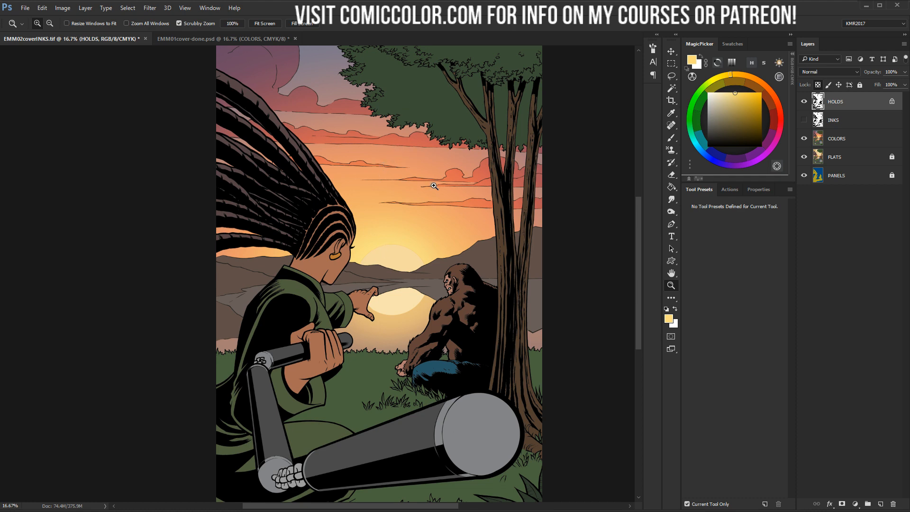
{"action": "left_click", "coordinate": [467, 273]}
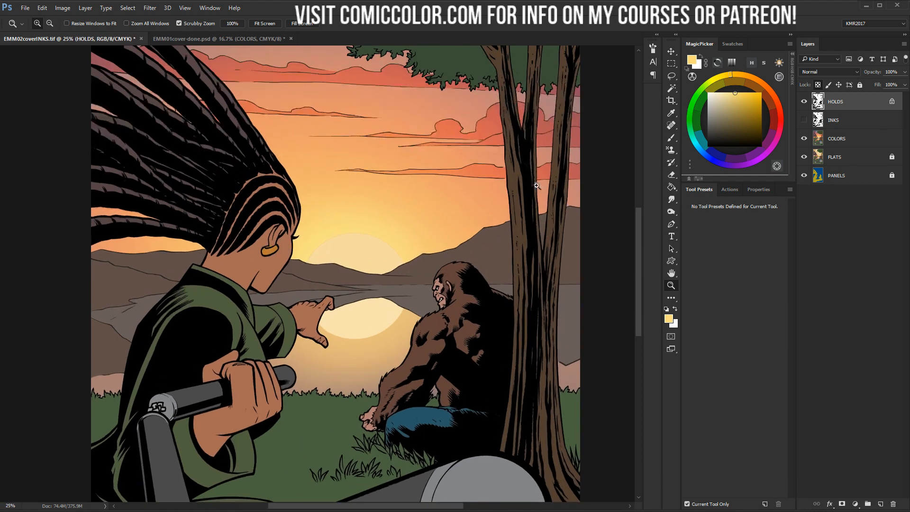
{"action": "left_click", "coordinate": [839, 146]}
{"action": "key", "text": "w"}
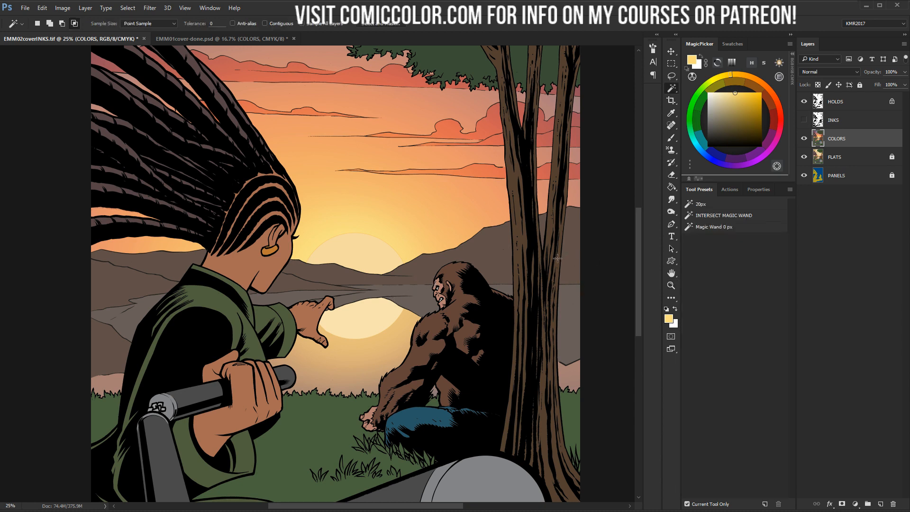
{"action": "left_click", "coordinate": [423, 276]}
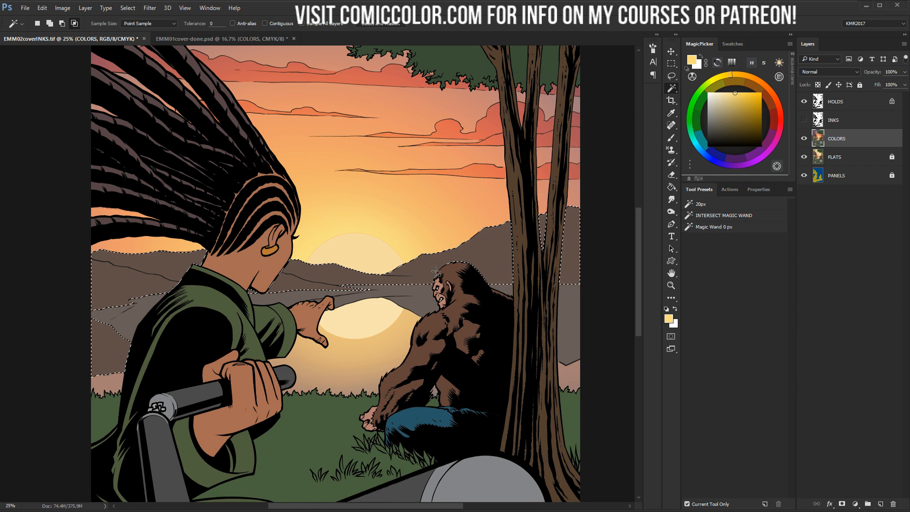
{"action": "left_click", "coordinate": [419, 304], "text": "shift"}
{"action": "scroll", "coordinate": [420, 301], "scroll_direction": "up", "scroll_amount": 1}
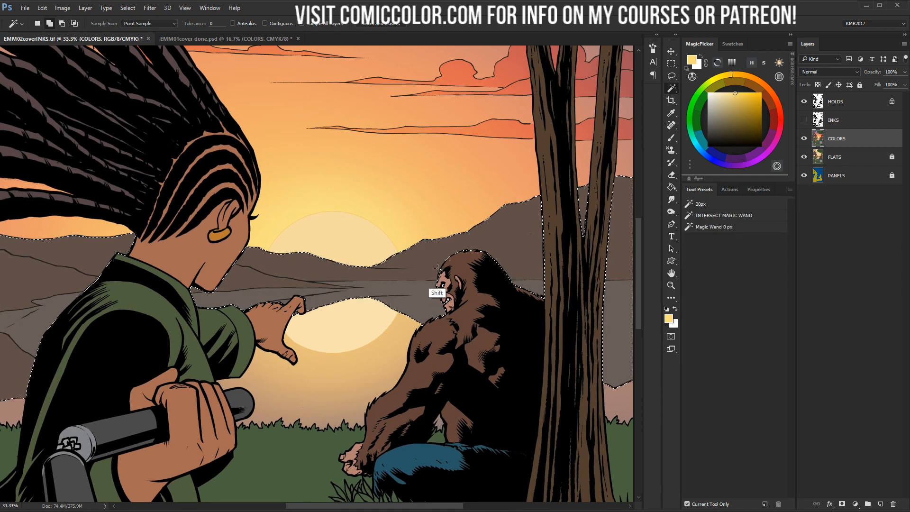
{"action": "key", "text": "ctrl+h"}
Create a new layer above COLORS and set up a small BORO brush with yellow sampled from the sky beside the sun
{"action": "key", "text": "b"}
{"action": "left_click", "coordinate": [445, 222], "text": "alt"}
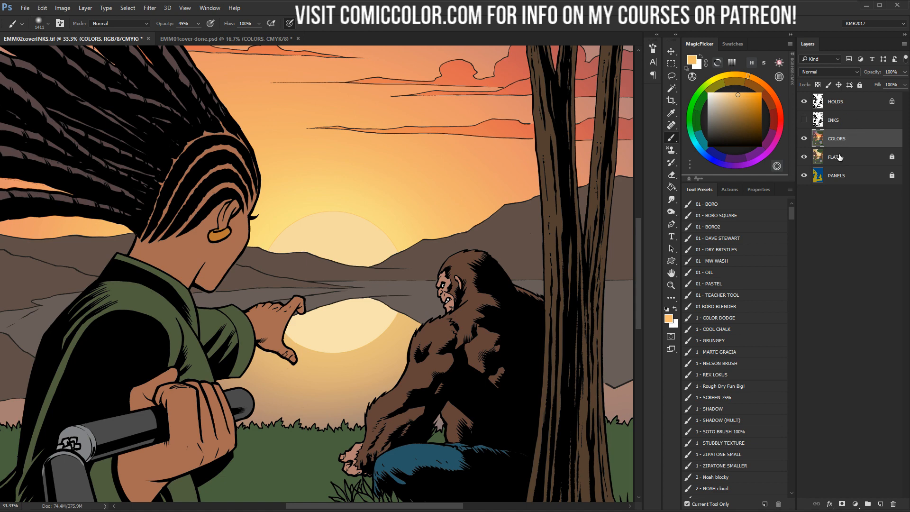
{"action": "key", "text": "ctrl+h"}
{"action": "key", "text": "ctrl+h"}
{"action": "left_click", "coordinate": [880, 504]}
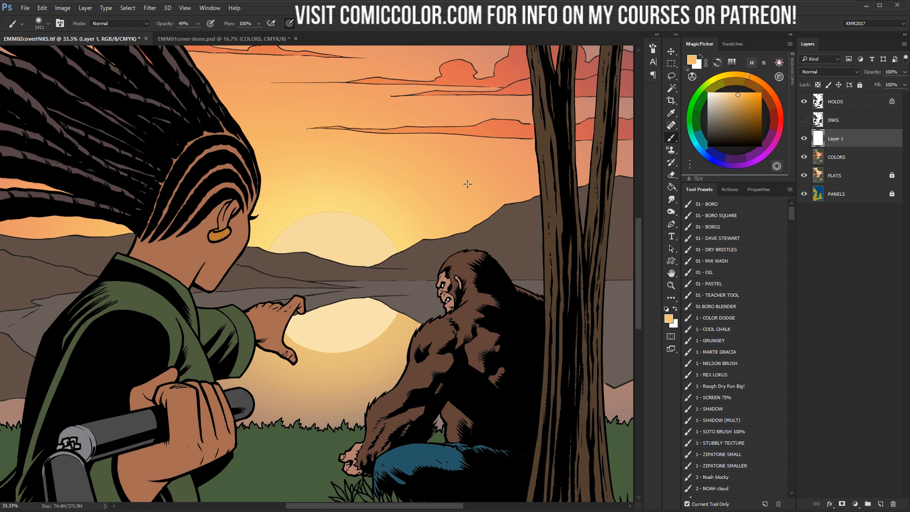
{"action": "left_click", "coordinate": [391, 244], "text": "alt"}
{"action": "left_click", "coordinate": [721, 215]}
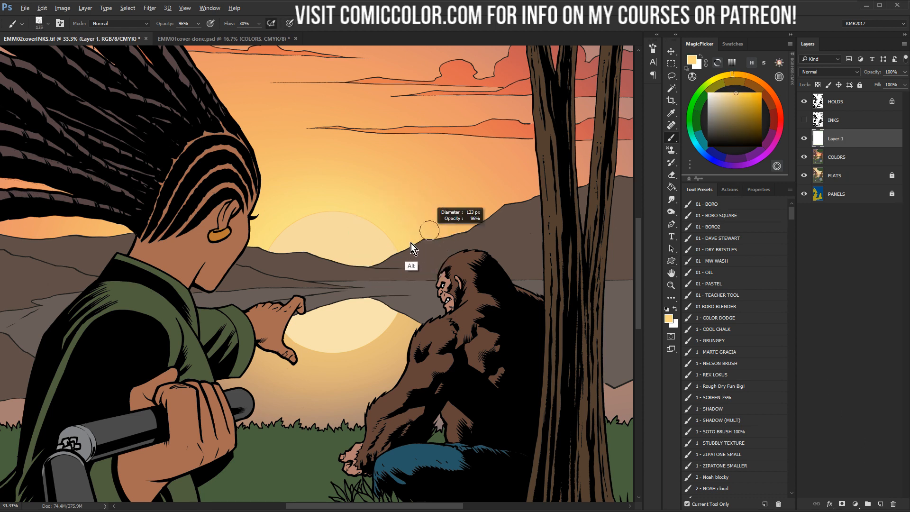
Paint a yellow rim light along the mountain ridges on both sides of the sun, and clear the selection
{"action": "mouse_move", "coordinate": [372, 264]}
{"action": "left_mouse_down"}
{"action": "mouse_move", "coordinate": [499, 204]}
{"action": "mouse_move", "coordinate": [541, 195]}
{"action": "left_mouse_up"}
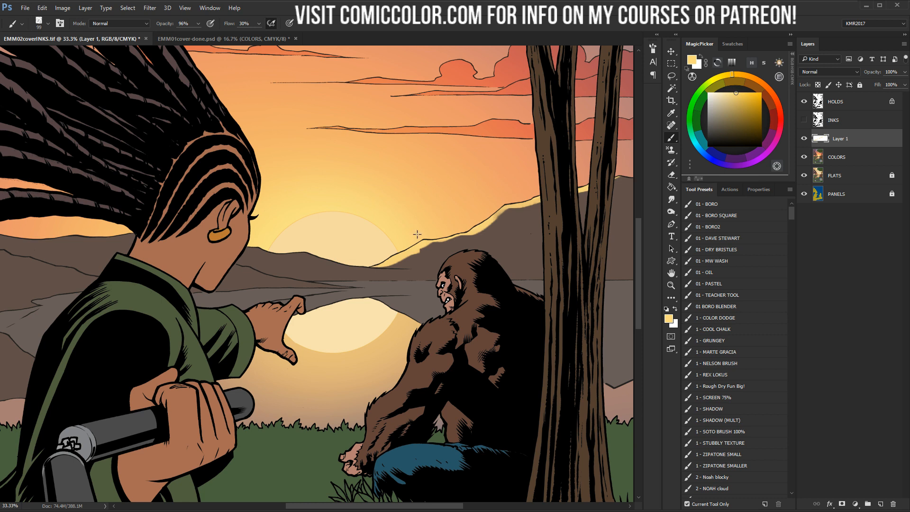
{"action": "left_click_drag", "start_coordinate": [334, 214], "coordinate": [446, 220]}
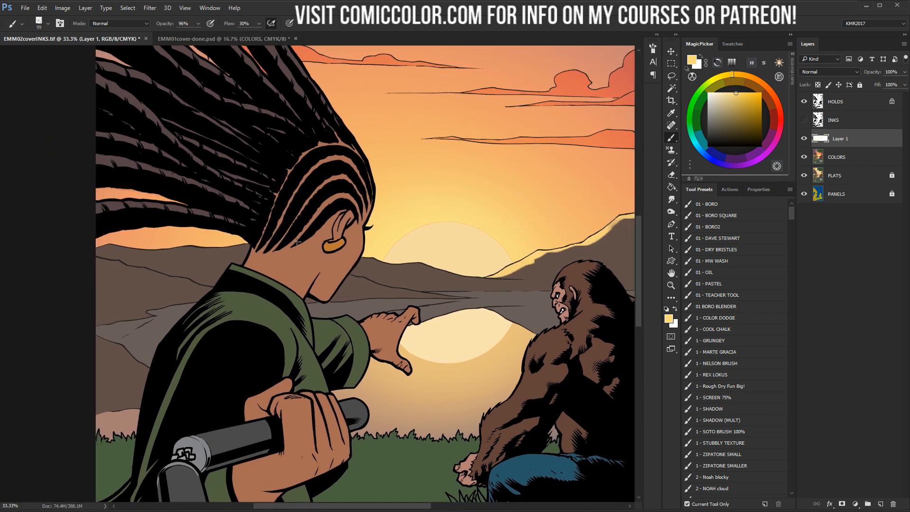
{"action": "mouse_move", "coordinate": [380, 253]}
{"action": "left_mouse_down"}
{"action": "mouse_move", "coordinate": [474, 273]}
{"action": "mouse_move", "coordinate": [503, 268]}
{"action": "left_mouse_up"}
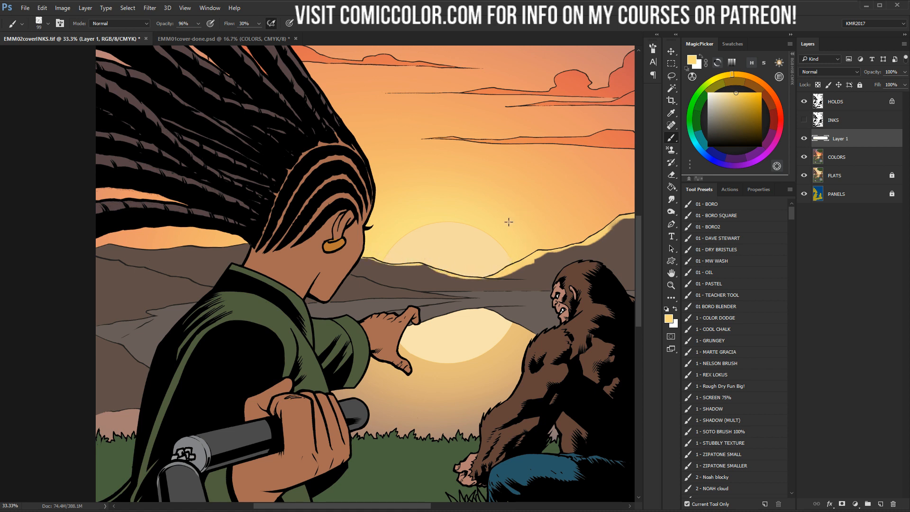
{"action": "left_click_drag", "start_coordinate": [421, 262], "coordinate": [445, 272]}
{"action": "left_click", "coordinate": [496, 274], "text": "ctrl"}
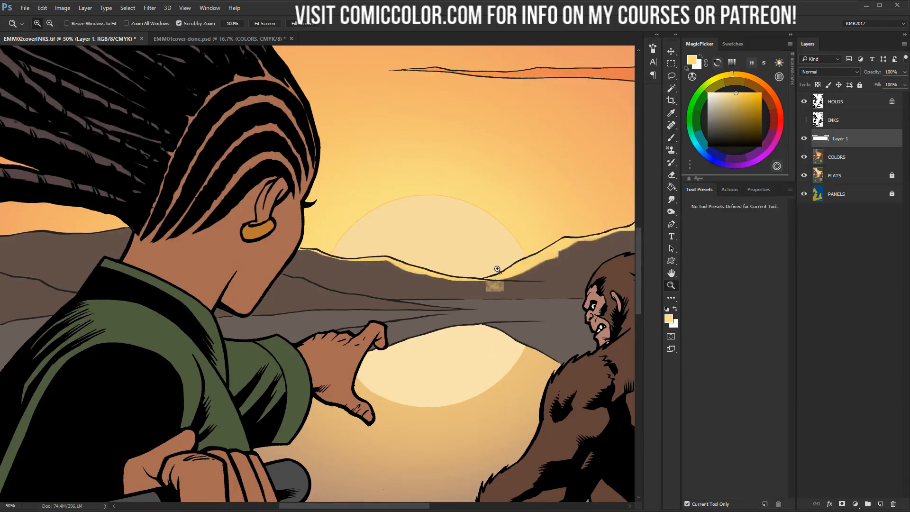
{"action": "left_click", "coordinate": [494, 260]}
{"action": "mouse_move", "coordinate": [495, 260]}
{"action": "left_mouse_down"}
{"action": "mouse_move", "coordinate": [405, 156]}
{"action": "mouse_move", "coordinate": [360, 146]}
{"action": "mouse_move", "coordinate": [360, 158]}
{"action": "mouse_move", "coordinate": [465, 164]}
{"action": "mouse_move", "coordinate": [325, 160]}
{"action": "mouse_move", "coordinate": [432, 164]}
{"action": "mouse_move", "coordinate": [379, 163]}
{"action": "left_mouse_up"}
{"action": "left_click", "coordinate": [405, 154]}
{"action": "key", "text": "l"}
{"action": "key", "text": "b"}
{"action": "key", "text": "l"}
{"action": "key", "text": "ctrl+d"}
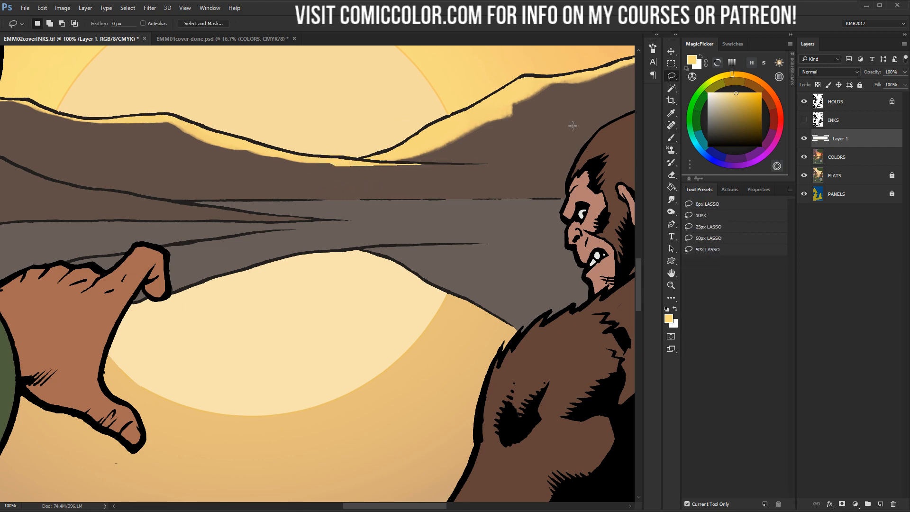
Paste the copied ocean photo as a new layer directly above COLORS
{"action": "left_click", "coordinate": [673, 286]}
{"action": "left_click", "coordinate": [361, 278], "text": "alt"}
{"action": "left_click", "coordinate": [361, 278], "text": "alt"}
{"action": "left_click", "coordinate": [362, 279], "text": "alt"}
{"action": "left_click", "coordinate": [358, 280], "text": "alt"}
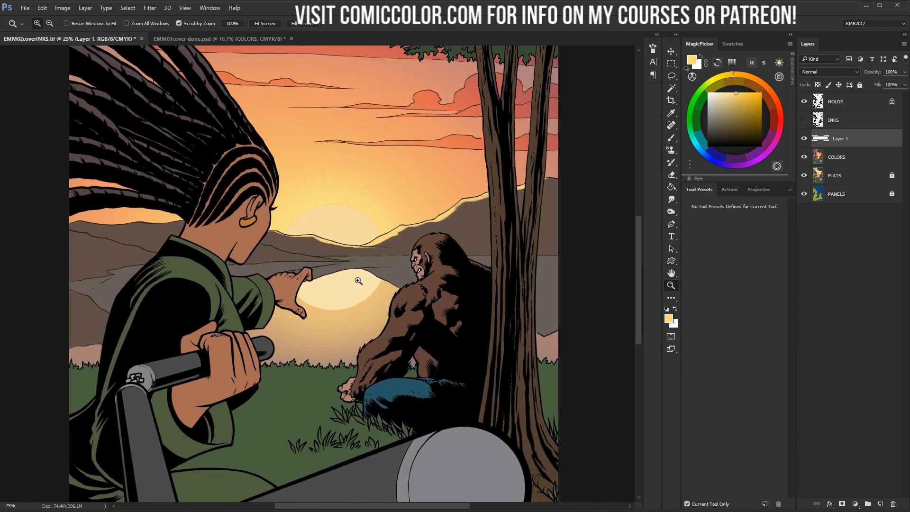
{"action": "left_click", "coordinate": [358, 281], "text": "alt"}
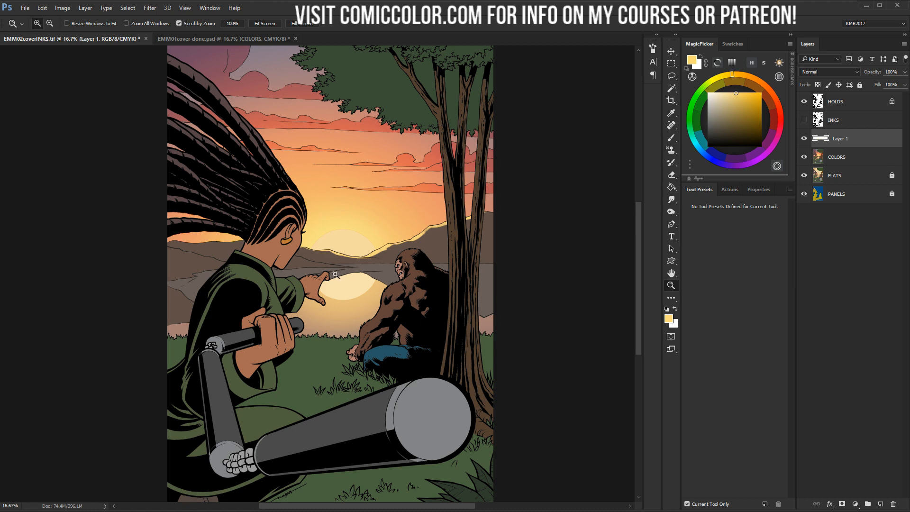
{"action": "left_click", "coordinate": [388, 278]}
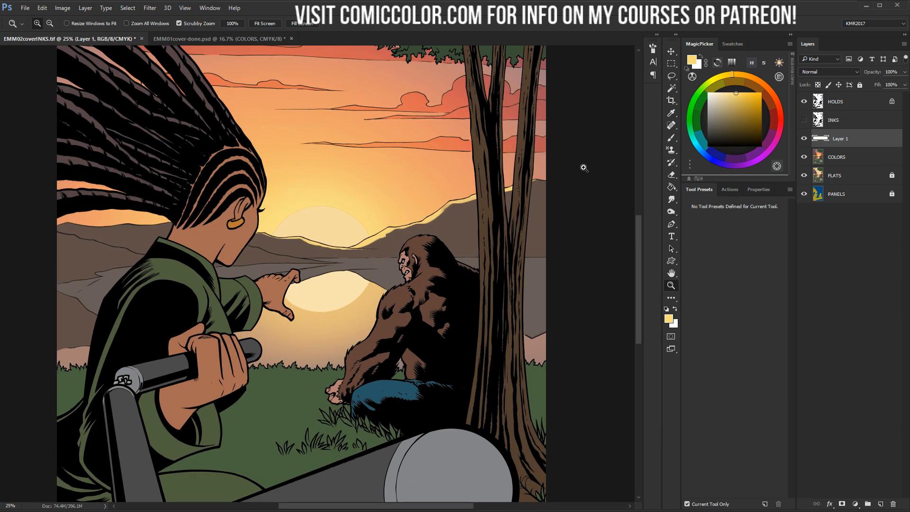
{"action": "left_click", "coordinate": [843, 159]}
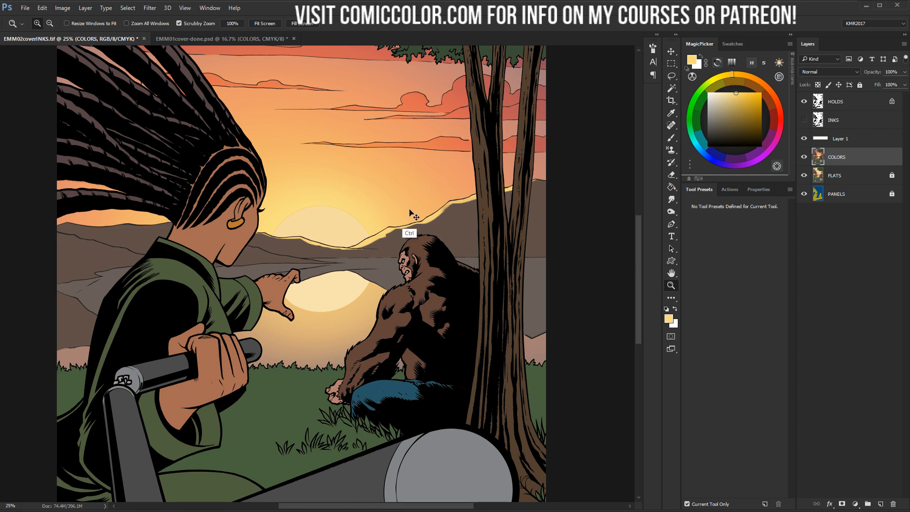
{"action": "key", "text": "ctrl+v"}
Stretch the ocean photo to about 288% width and 194% height, spanning the cover with its horizon at the waterline, and apply the transform
{"action": "left_click", "coordinate": [672, 51]}
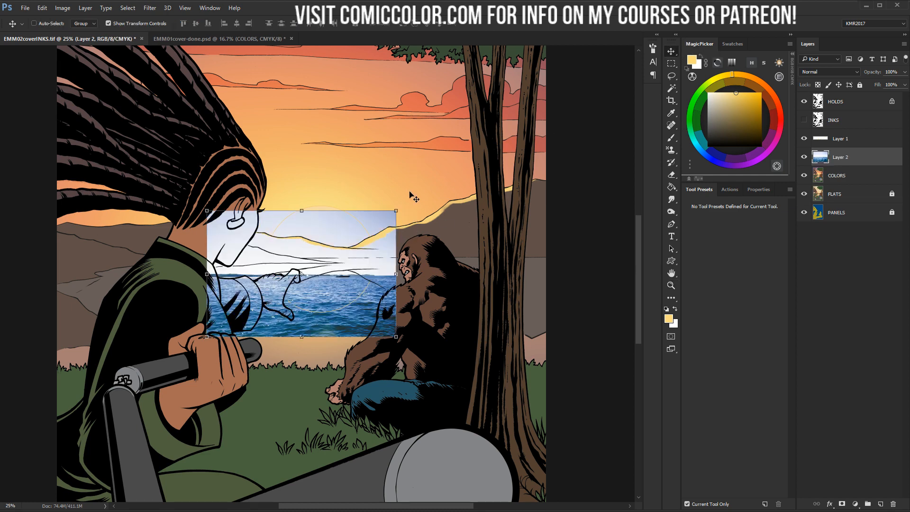
{"action": "left_click_drag", "start_coordinate": [396, 210], "coordinate": [577, 144]}
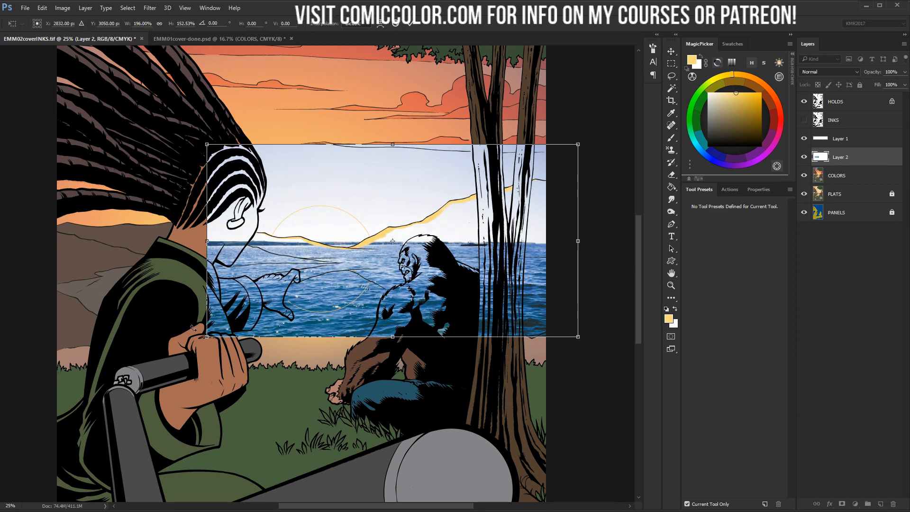
{"action": "left_click_drag", "start_coordinate": [204, 339], "coordinate": [30, 391]}
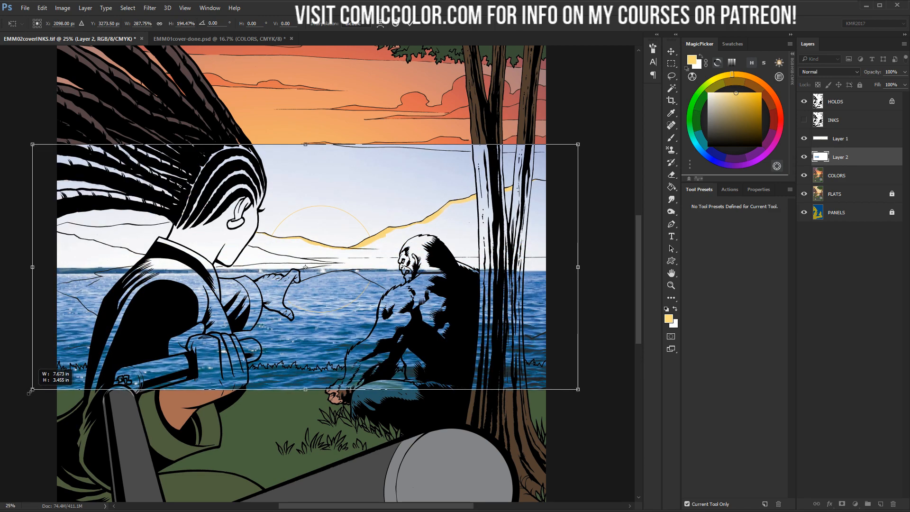
{"action": "mouse_move", "coordinate": [386, 237]}
{"action": "left_mouse_down"}
{"action": "mouse_move", "coordinate": [382, 211]}
{"action": "mouse_move", "coordinate": [383, 245]}
{"action": "mouse_move", "coordinate": [381, 228]}
{"action": "left_mouse_up"}
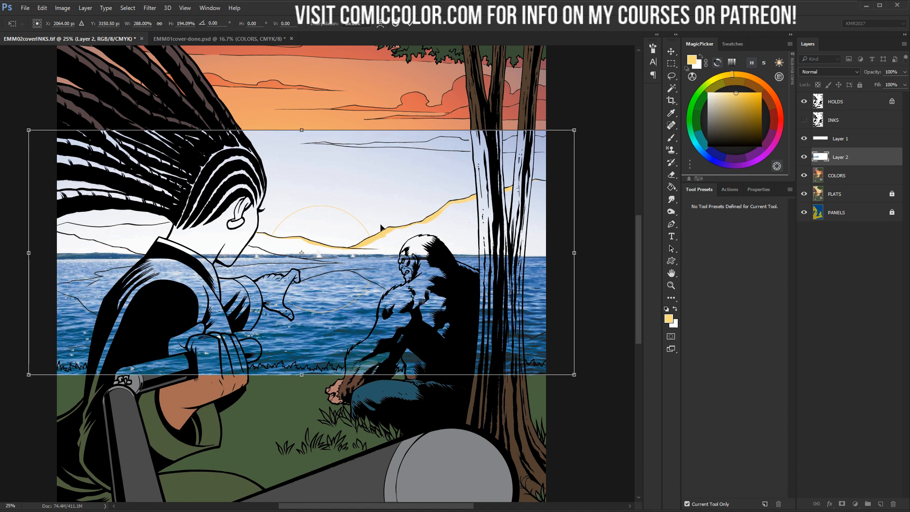
{"action": "left_click", "coordinate": [416, 19]}
Select all the water areas with the Magic Wand using the COLORS and FLATS layers, and check the selection in Quick Mask
{"action": "left_click", "coordinate": [844, 176]}
{"action": "key", "text": "w"}
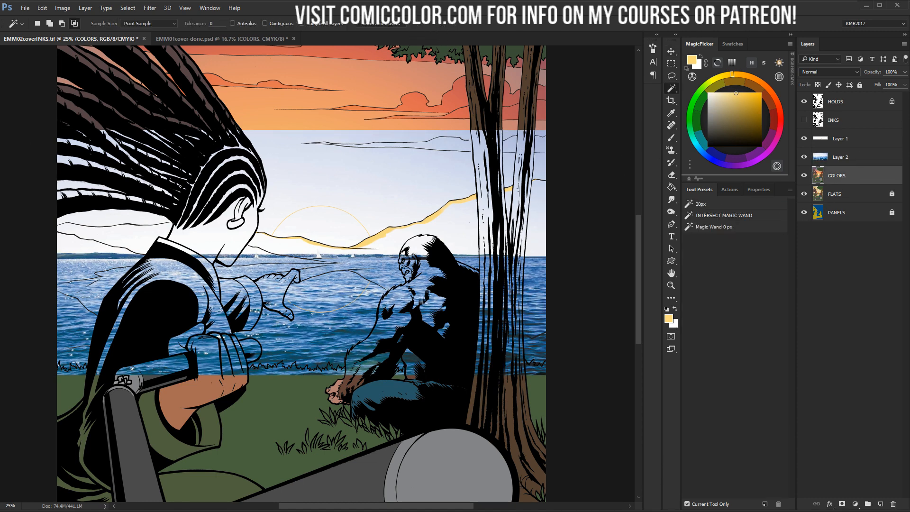
{"action": "left_click", "coordinate": [315, 274], "text": "shift"}
{"action": "left_click", "coordinate": [290, 269], "text": "shift"}
{"action": "left_click", "coordinate": [294, 260], "text": "shift"}
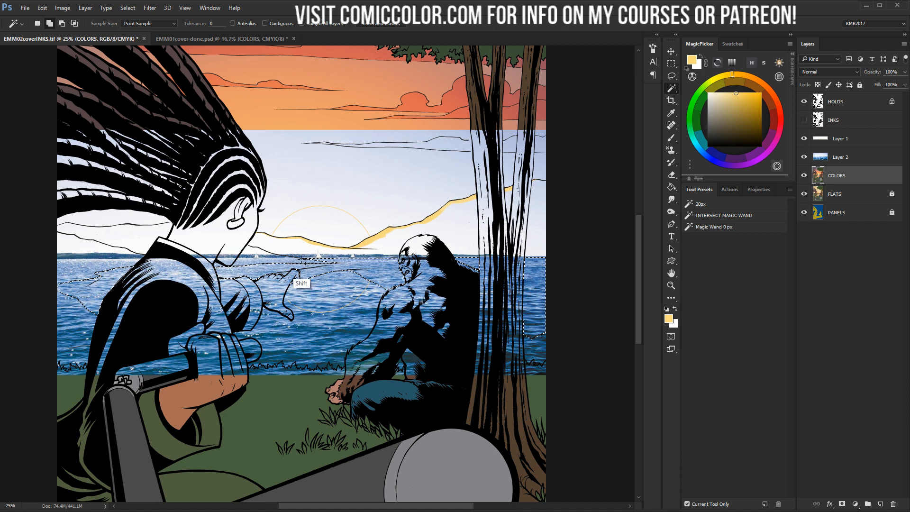
{"action": "left_click", "coordinate": [362, 249], "text": "alt+shift"}
{"action": "left_click", "coordinate": [340, 317], "text": "shift"}
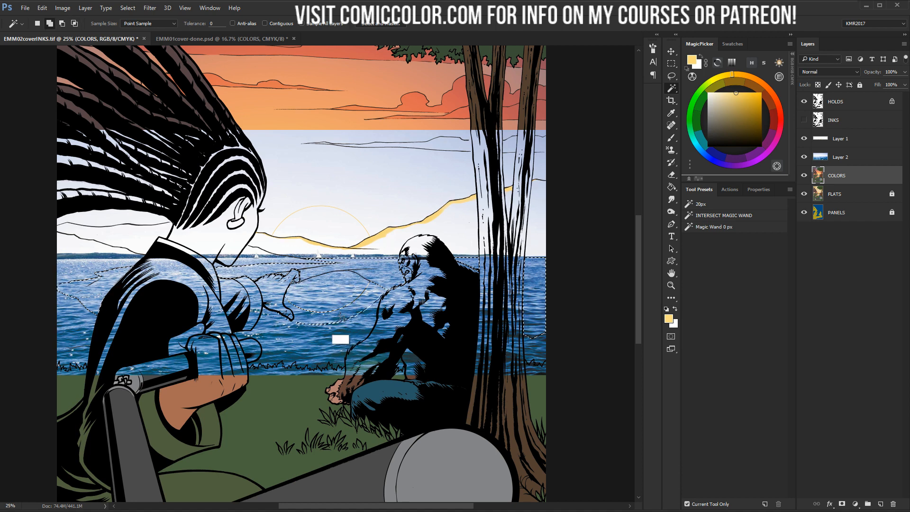
{"action": "key", "text": "alt+bracketleft"}
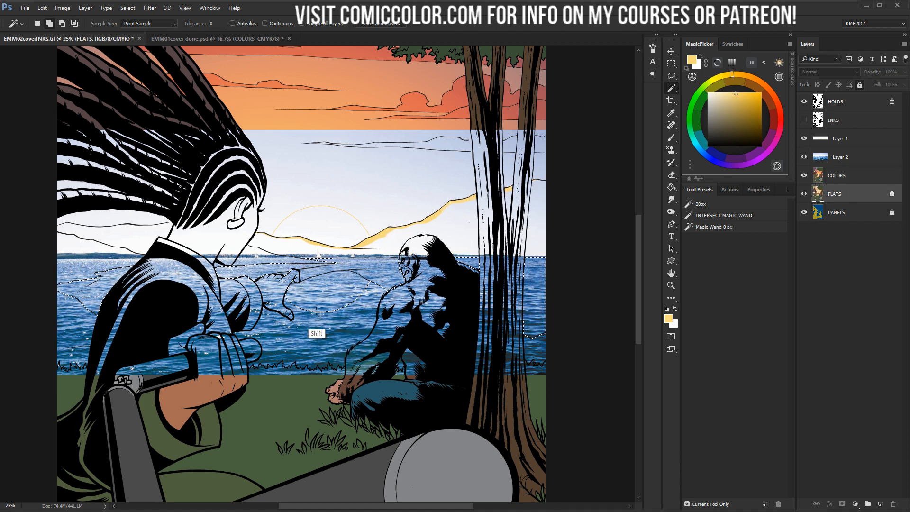
{"action": "key", "text": "q"}
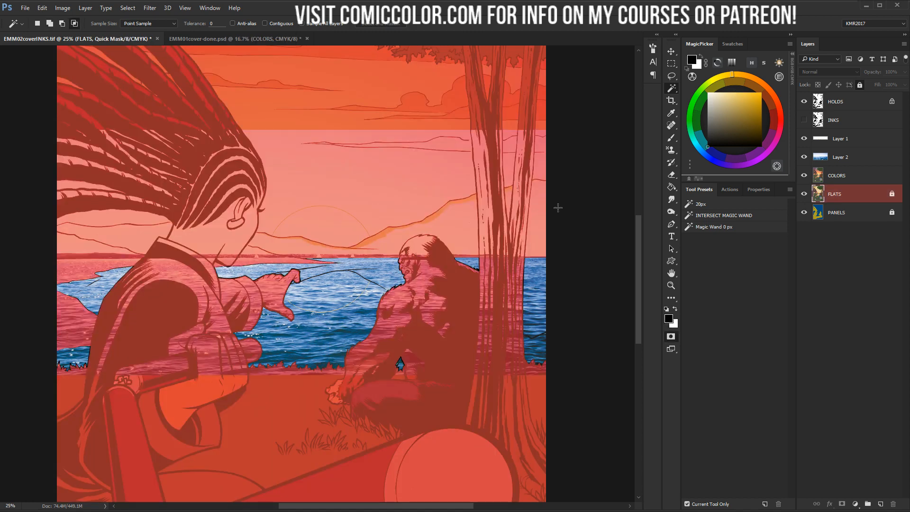
{"action": "key", "text": "q"}
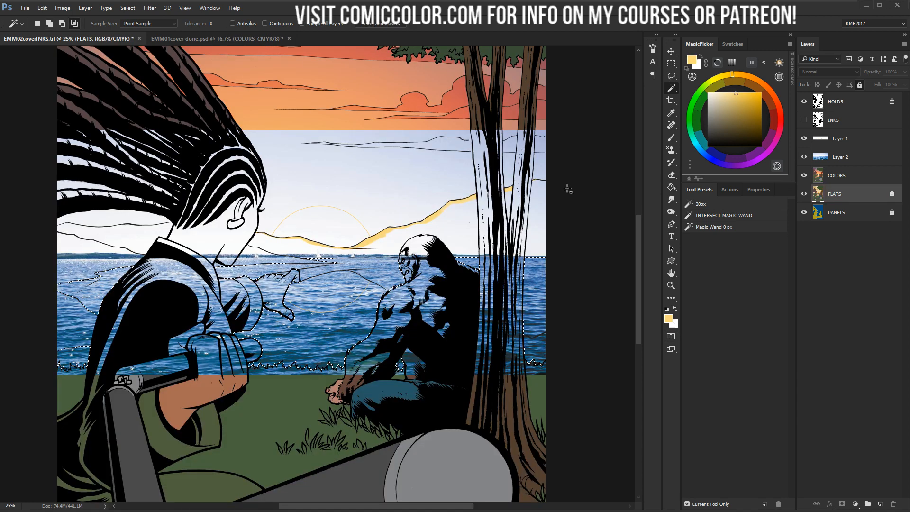
Mask the ocean photo layer to the water selection and make its image thumbnail active again
{"action": "left_click", "coordinate": [834, 157]}
{"action": "left_click", "coordinate": [842, 504]}
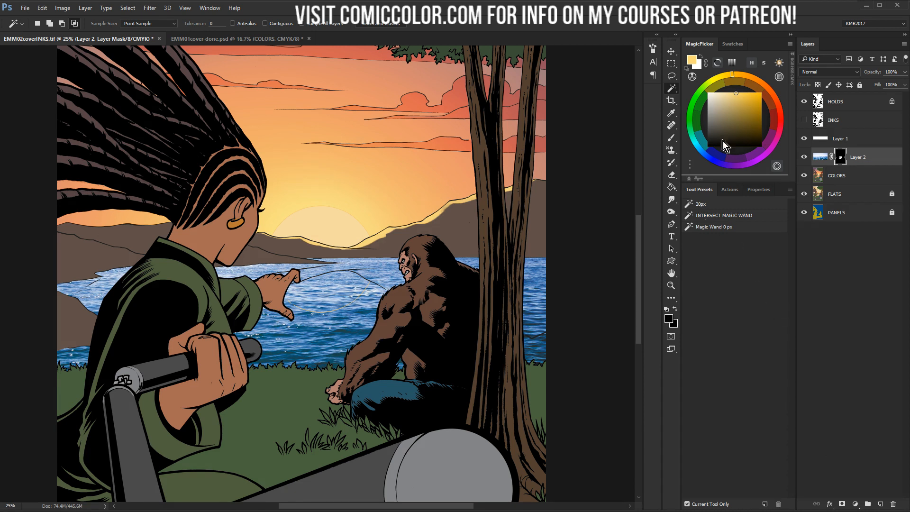
{"action": "left_click", "coordinate": [821, 157]}
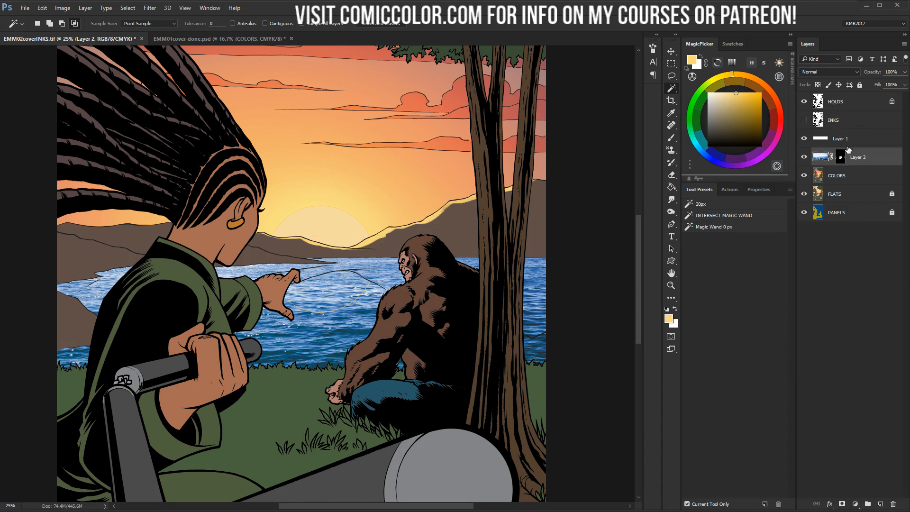
Lower the ocean photo layer's opacity to 14%, keeping the Normal blend mode, and check the effect on the whole cover
{"action": "left_click", "coordinate": [855, 72]}
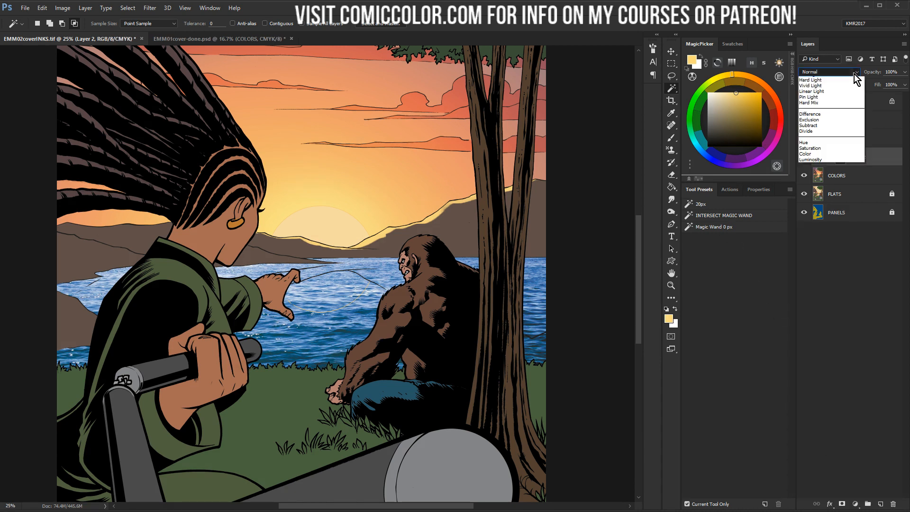
{"action": "left_click", "coordinate": [875, 73]}
{"action": "left_click", "coordinate": [904, 72]}
{"action": "left_click", "coordinate": [868, 85]}
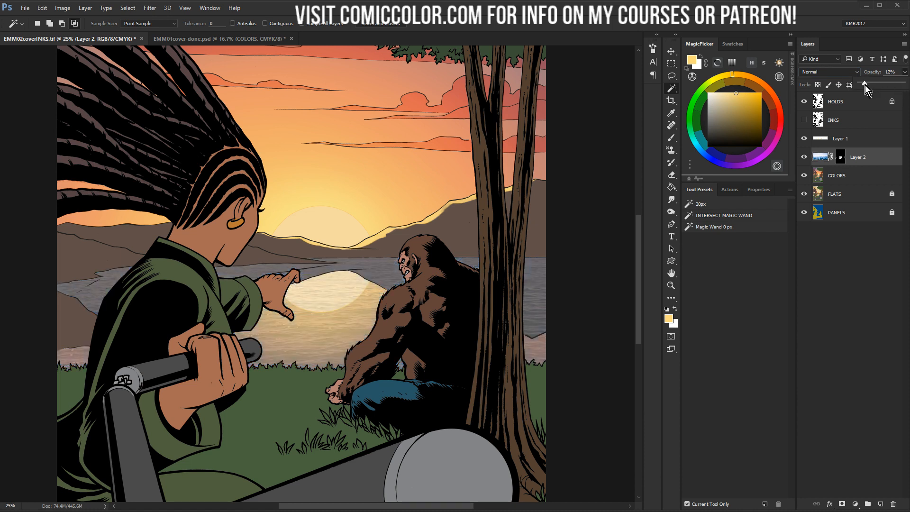
{"action": "left_click_drag", "start_coordinate": [865, 85], "coordinate": [861, 84]}
{"action": "left_click", "coordinate": [672, 285]}
{"action": "left_click", "coordinate": [405, 312], "text": "alt"}
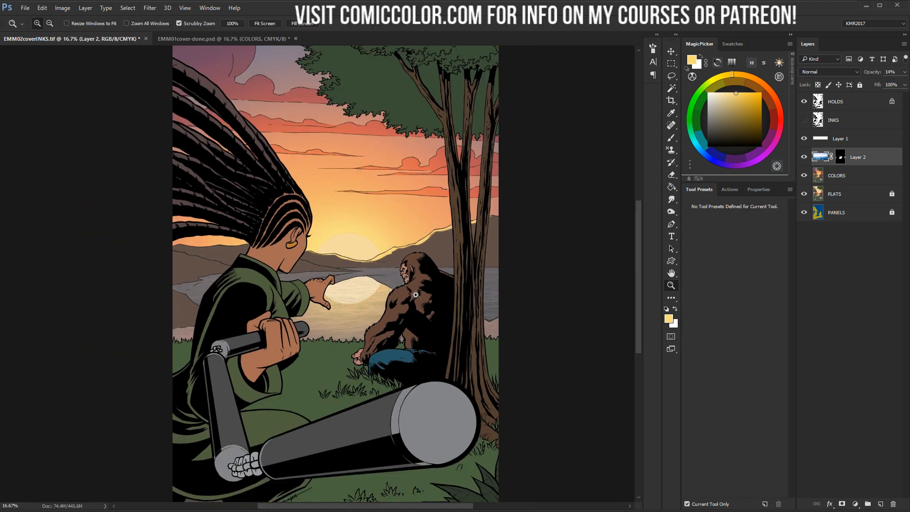
{"action": "left_click", "coordinate": [378, 254]}
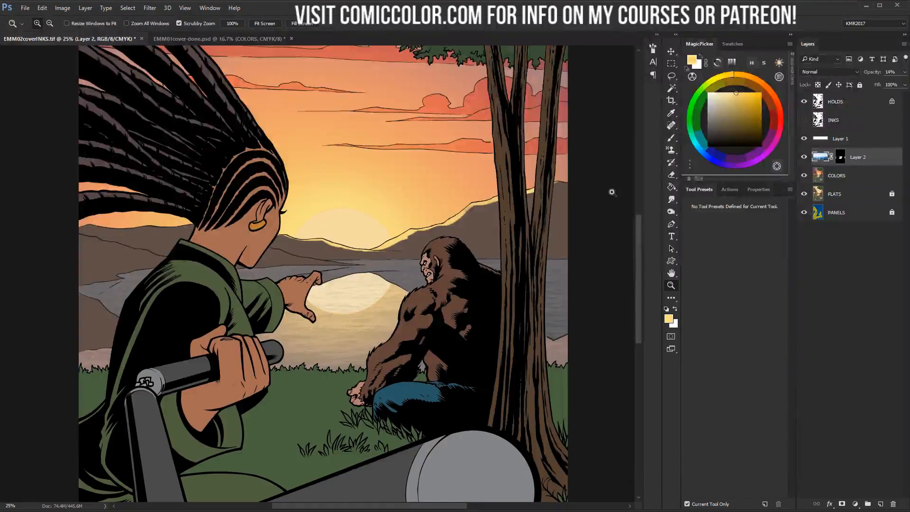
Try out blend modes on the ocean photo layer, settle on Overlay, and set its opacity to 21%
{"action": "left_click", "coordinate": [834, 72]}
{"action": "left_click", "coordinate": [825, 85]}
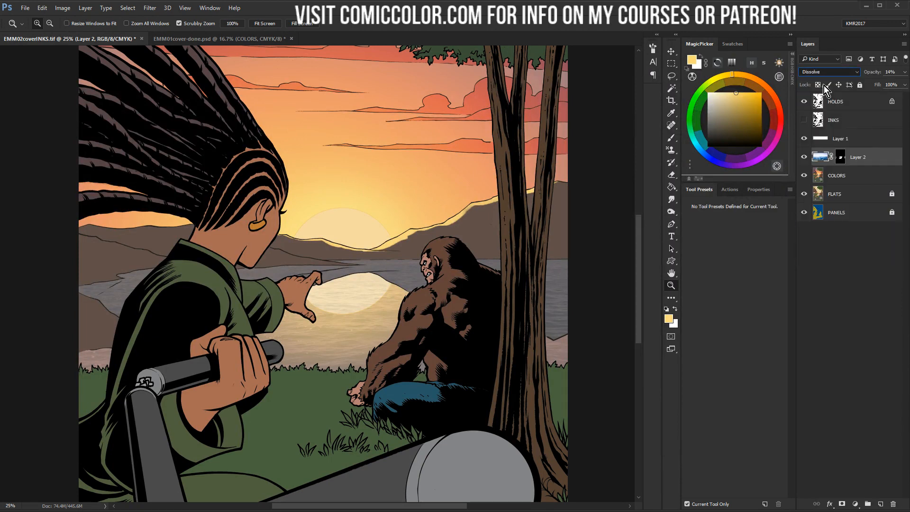
{"action": "key", "text": "Down"}
{"action": "key", "text": "Down"}
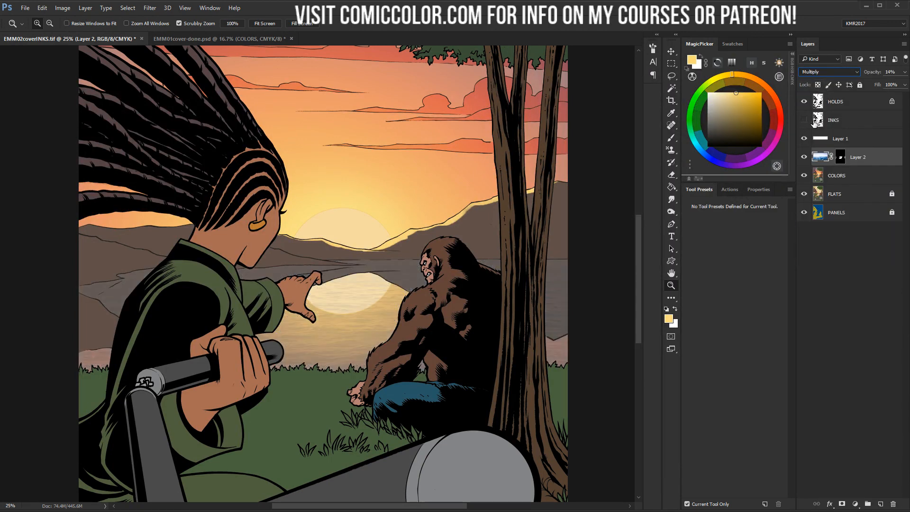
{"action": "key", "text": "Down"}
{"action": "key", "text": "Up"}
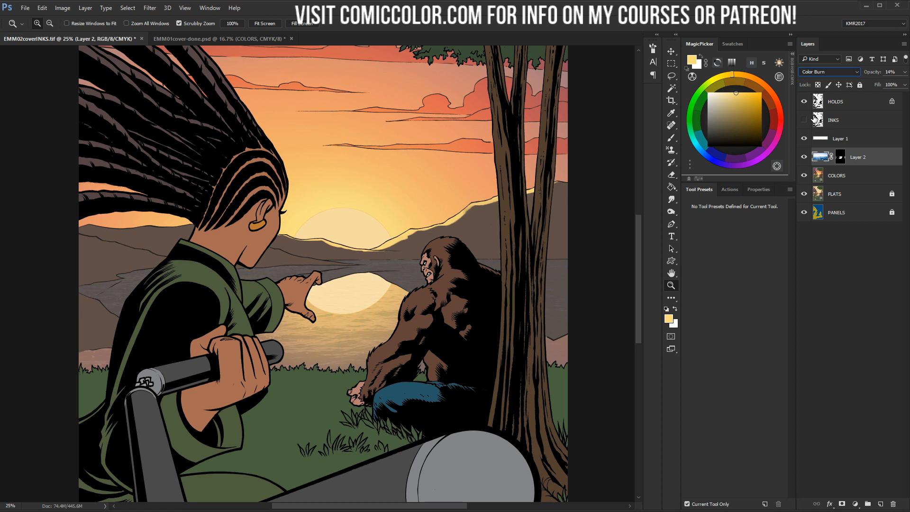
{"action": "key", "text": "Down"}
{"action": "key", "text": "Down"}
{"action": "key", "text": "Down"}
{"action": "key", "text": "Down"}
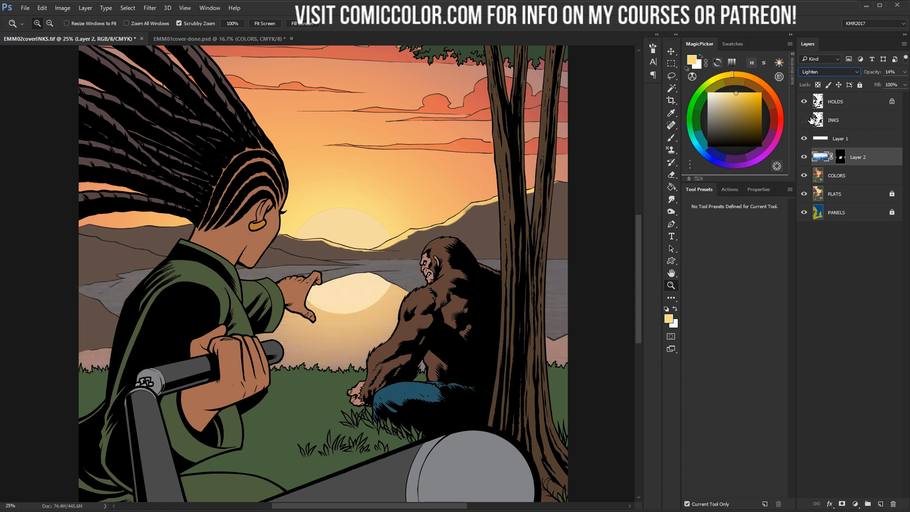
{"action": "key", "text": "Down"}
{"action": "key", "text": "Down"}
{"action": "key", "text": "Down"}
{"action": "key", "text": "Down"}
{"action": "left_click", "coordinate": [903, 72]}
{"action": "left_click_drag", "start_coordinate": [880, 84], "coordinate": [873, 85]}
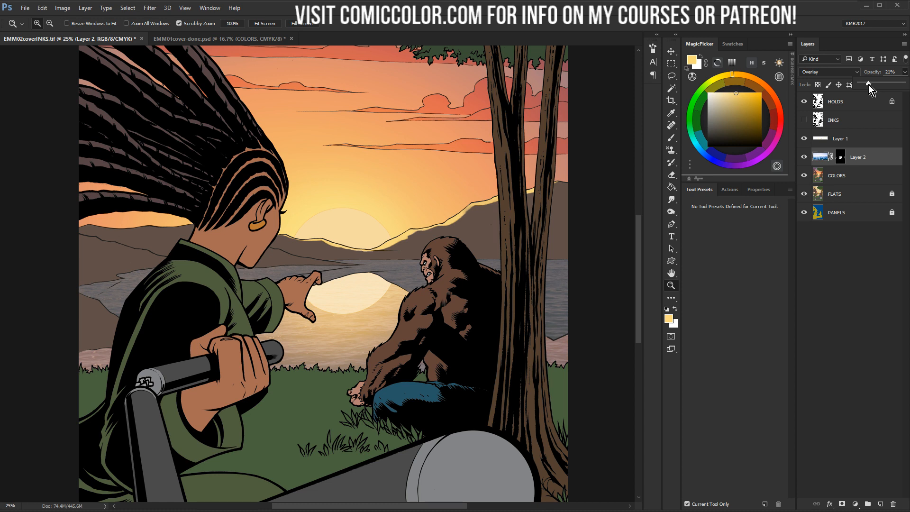
Activate the ocean photo layer's mask and choose the 1 - SOTO BRUSH 100% preset with the default black and white colors
{"action": "key", "text": "l"}
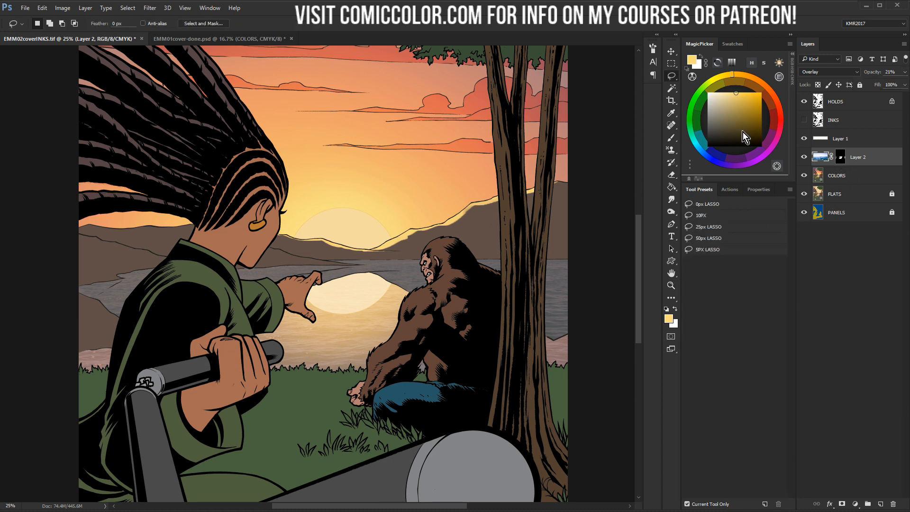
{"action": "key", "text": "b"}
{"action": "key", "text": "d"}
{"action": "left_click", "coordinate": [841, 159]}
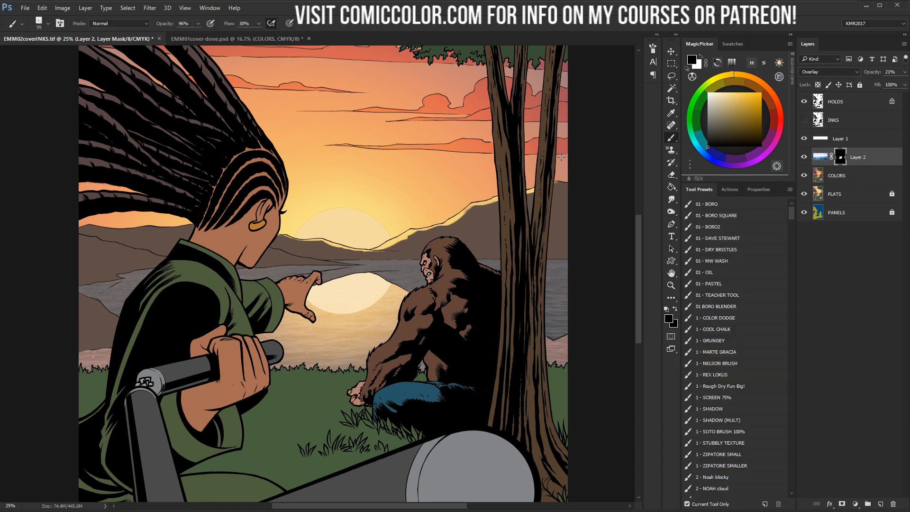
{"action": "left_click", "coordinate": [723, 431]}
{"action": "key", "text": "x"}
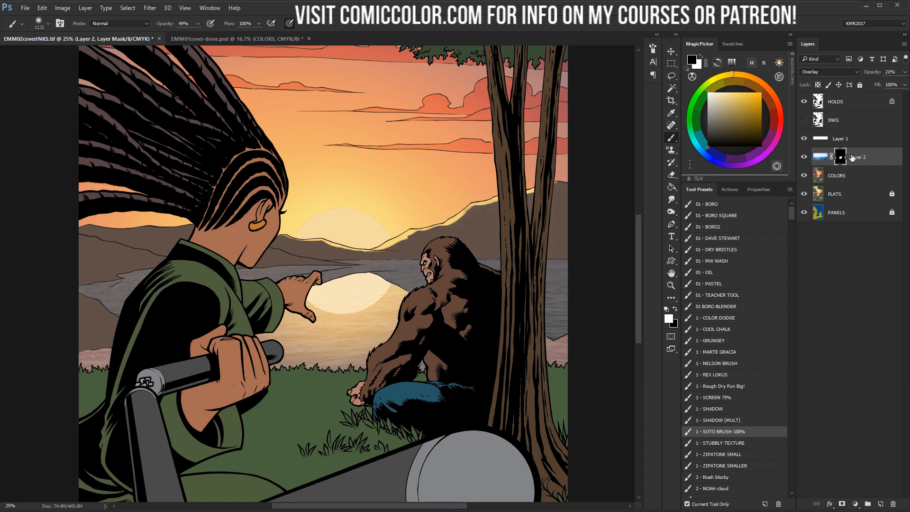
Try to fill the ocean photo layer's mask with black
{"action": "left_click", "coordinate": [714, 146]}
{"action": "key", "text": "g"}
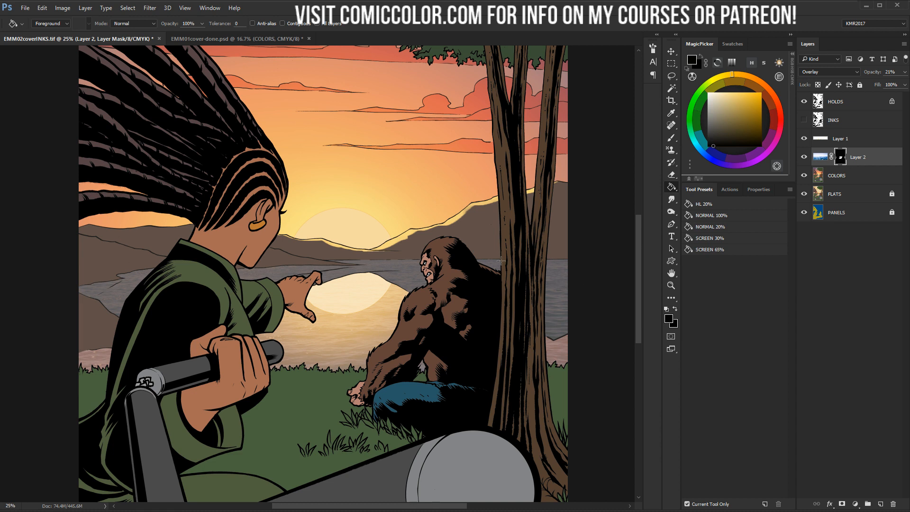
{"action": "key", "text": "alt+BackSpace"}
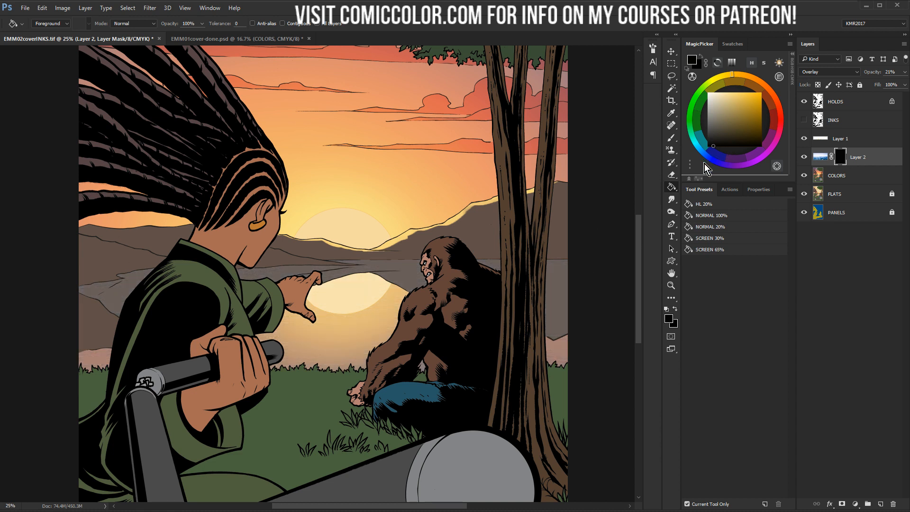
Paint black on the ocean layer's mask with a large soft brush, fading the water texture toward both sides of the cover
{"action": "key", "text": "b"}
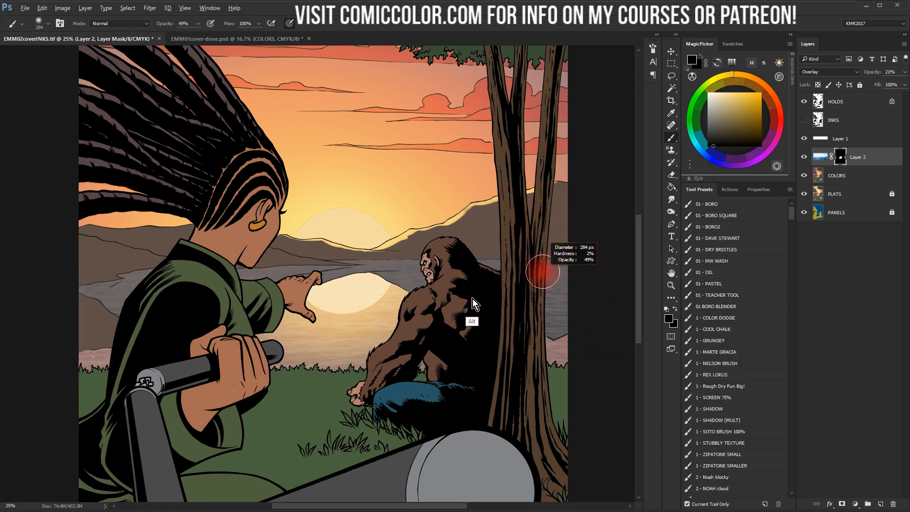
{"action": "left_click_drag", "start_coordinate": [543, 271], "coordinate": [581, 294]}
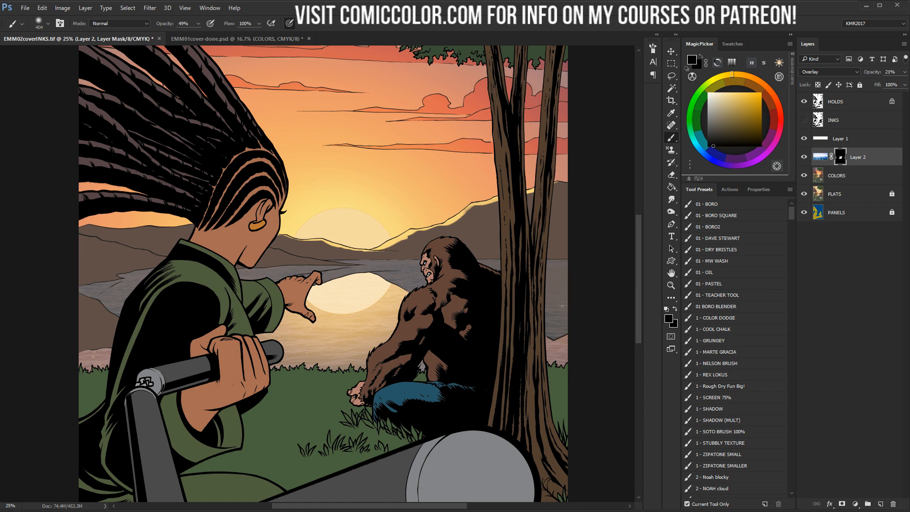
{"action": "key", "text": "alt"}
{"action": "left_click_drag", "start_coordinate": [170, 265], "coordinate": [113, 302]}
Select the tinted background lines on the HOLDS layer with the Magic Wand
{"action": "key", "text": "l"}
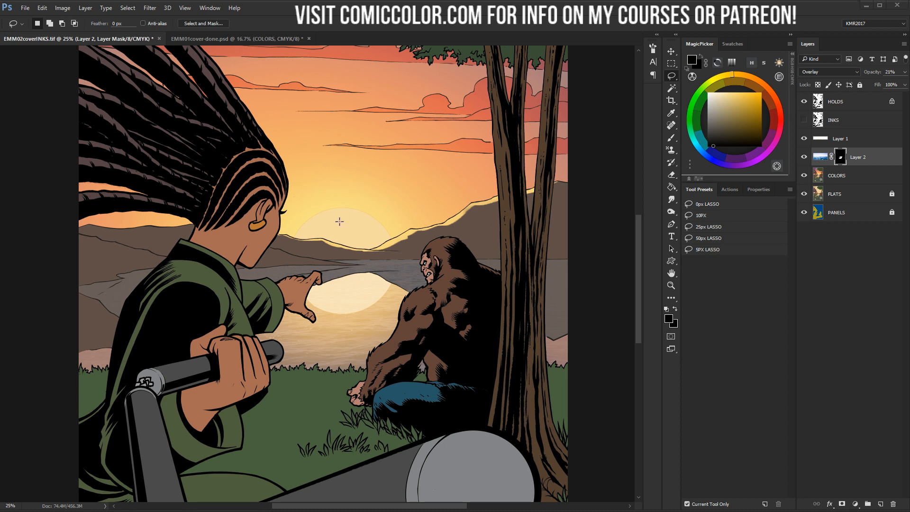
{"action": "key", "text": "z"}
{"action": "left_click", "coordinate": [326, 290]}
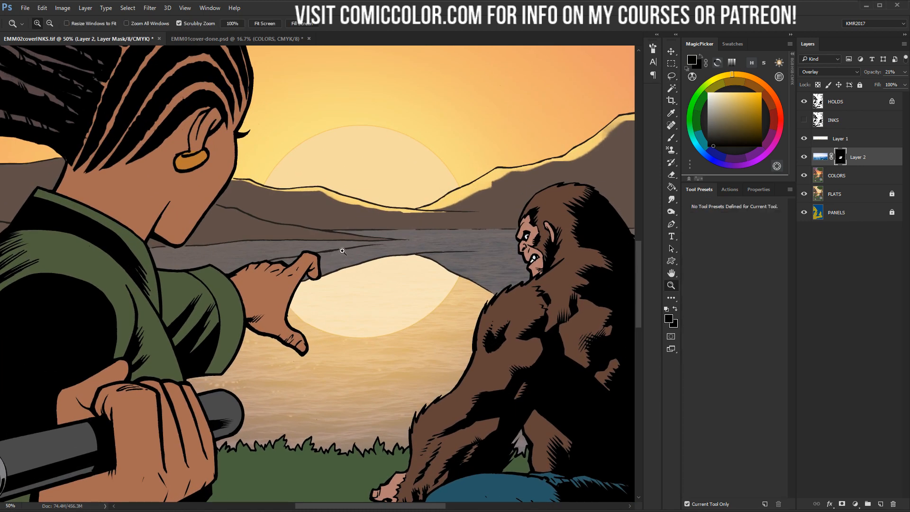
{"action": "left_click", "coordinate": [318, 253]}
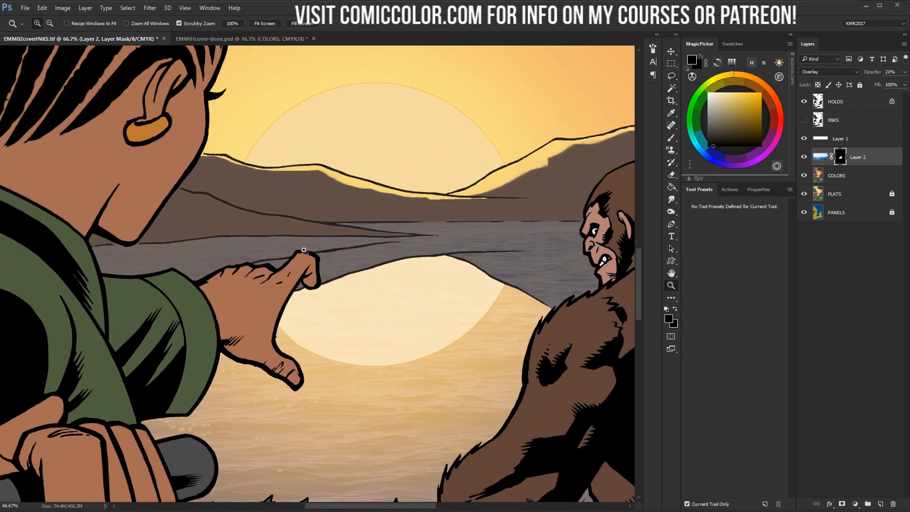
{"action": "left_click", "coordinate": [288, 255]}
{"action": "key", "text": "l"}
{"action": "key", "text": "w"}
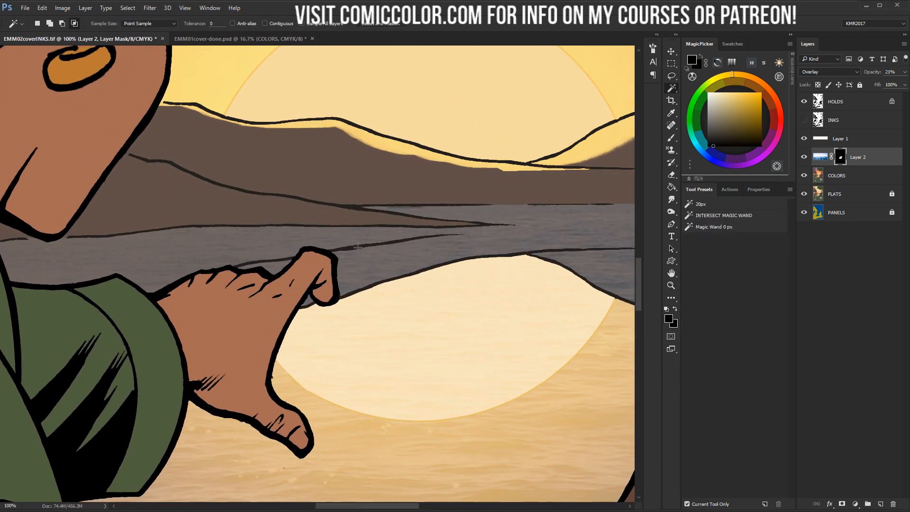
{"action": "key", "text": "l"}
{"action": "left_click", "coordinate": [856, 105]}
{"action": "key", "text": "w"}
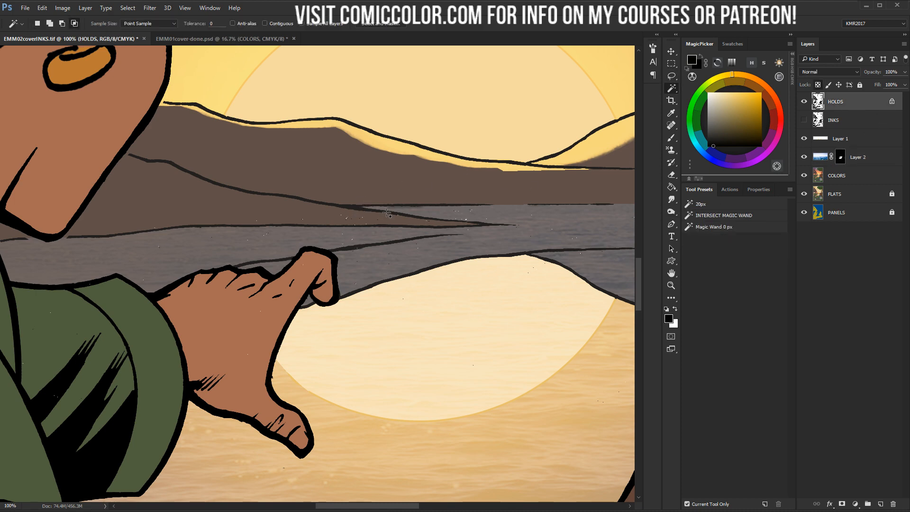
{"action": "left_click", "coordinate": [364, 245]}
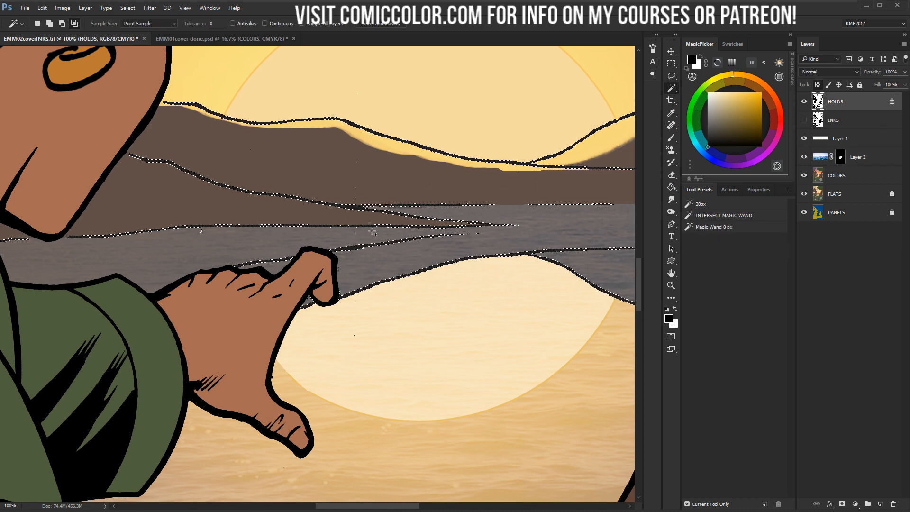
Subtract the hill and shoreline lines beside the woman from the selection with the Lasso
{"action": "key", "text": "l"}
{"action": "left_click_drag", "start_coordinate": [215, 239], "coordinate": [561, 125]}
{"action": "left_click", "coordinate": [671, 284]}
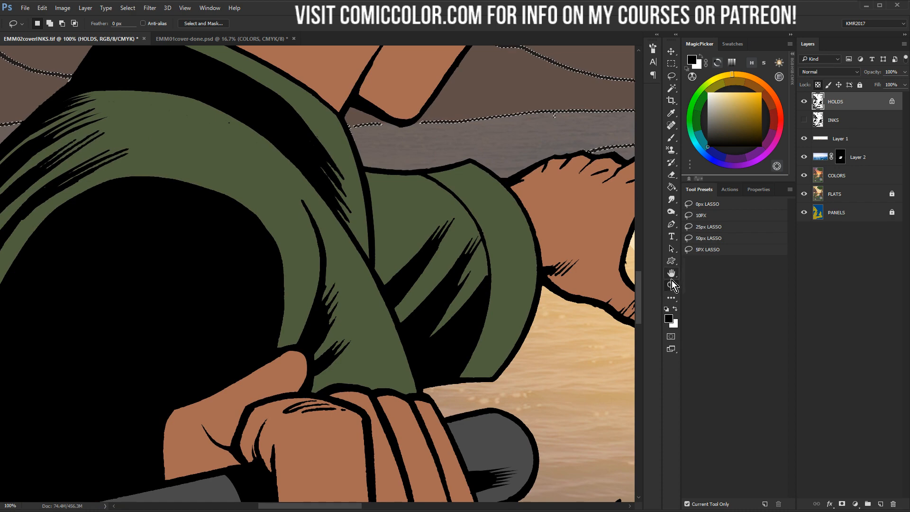
{"action": "left_click", "coordinate": [417, 333], "text": "alt"}
{"action": "left_click", "coordinate": [416, 333], "text": "alt"}
{"action": "mouse_move", "coordinate": [450, 245]}
{"action": "left_mouse_down"}
{"action": "mouse_move", "coordinate": [331, 233]}
{"action": "mouse_move", "coordinate": [468, 200]}
{"action": "left_mouse_up"}
{"action": "key", "text": "l"}
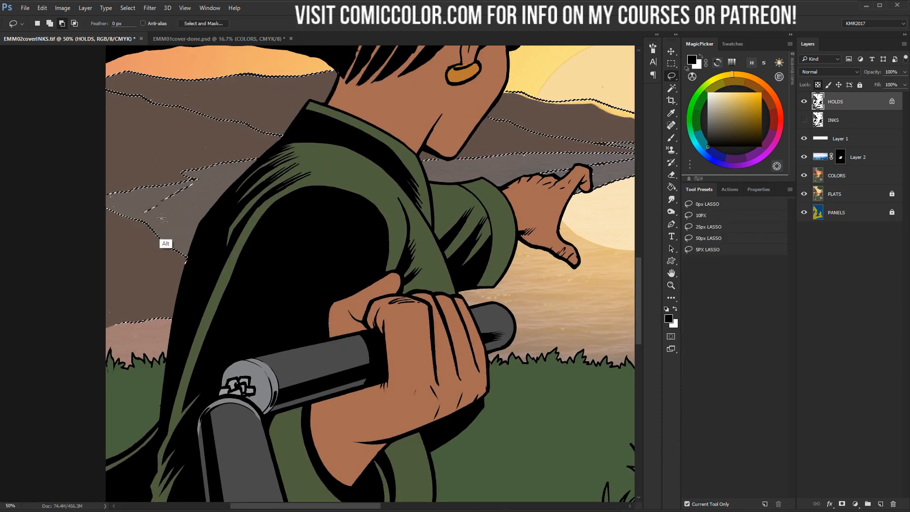
{"action": "mouse_move", "coordinate": [85, 355]}
{"action": "left_mouse_down"}
{"action": "mouse_move", "coordinate": [223, 247]}
{"action": "mouse_move", "coordinate": [151, 217]}
{"action": "mouse_move", "coordinate": [157, 192]}
{"action": "mouse_move", "coordinate": [302, 155]}
{"action": "mouse_move", "coordinate": [283, 236]}
{"action": "mouse_move", "coordinate": [26, 235]}
{"action": "left_mouse_up"}
{"action": "mouse_move", "coordinate": [435, 246]}
{"action": "left_mouse_down"}
{"action": "mouse_move", "coordinate": [305, 172]}
{"action": "mouse_move", "coordinate": [314, 167]}
{"action": "left_mouse_up"}
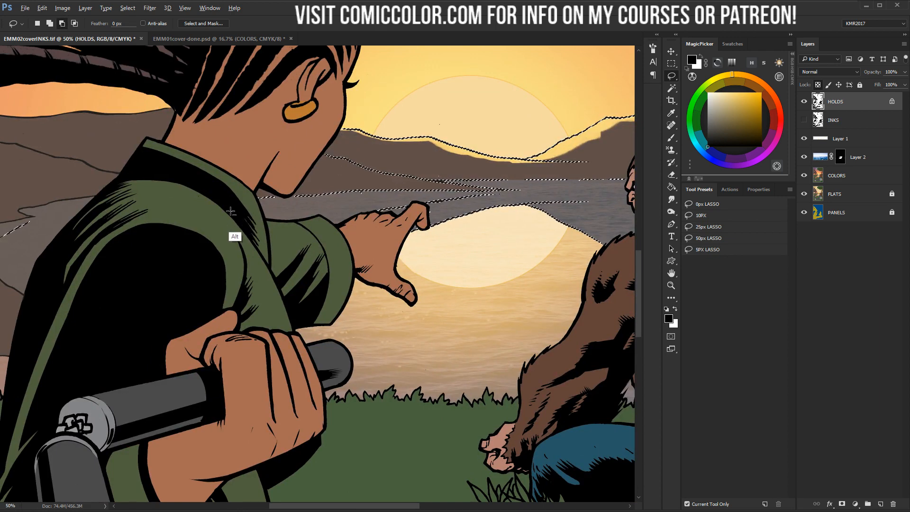
{"action": "mouse_move", "coordinate": [231, 213]}
{"action": "left_mouse_down"}
{"action": "mouse_move", "coordinate": [332, 209]}
{"action": "mouse_move", "coordinate": [396, 186]}
{"action": "mouse_move", "coordinate": [540, 194]}
{"action": "mouse_move", "coordinate": [421, 196]}
{"action": "mouse_move", "coordinate": [550, 196]}
{"action": "mouse_move", "coordinate": [549, 134]}
{"action": "mouse_move", "coordinate": [333, 65]}
{"action": "mouse_move", "coordinate": [43, 182]}
{"action": "left_mouse_up"}
Subtract the remaining mountain ridge lines and the sky's cloud lines from the selection with the Lasso, keeping the water lines
{"action": "mouse_move", "coordinate": [557, 152]}
{"action": "left_mouse_down"}
{"action": "mouse_move", "coordinate": [244, 206]}
{"action": "mouse_move", "coordinate": [524, 197]}
{"action": "mouse_move", "coordinate": [251, 205]}
{"action": "left_mouse_up"}
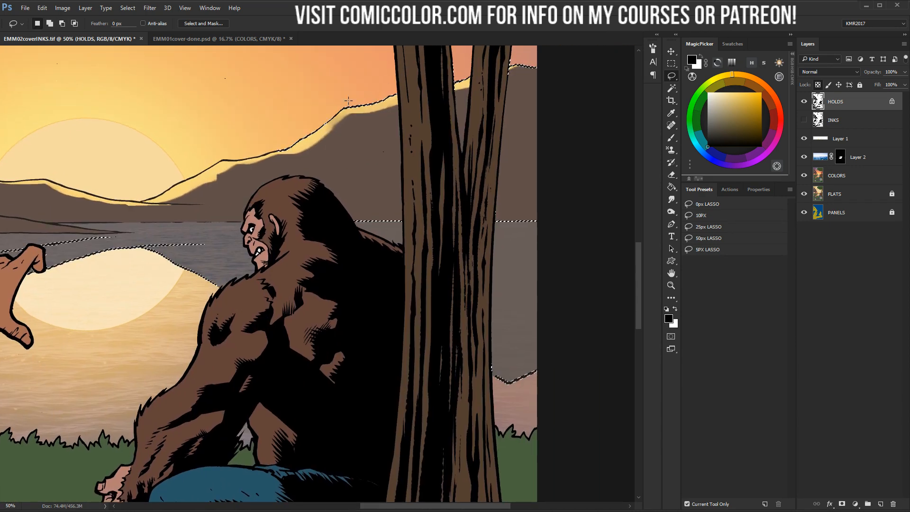
{"action": "mouse_move", "coordinate": [316, 95]}
{"action": "left_mouse_down"}
{"action": "mouse_move", "coordinate": [379, 167]}
{"action": "mouse_move", "coordinate": [517, 53]}
{"action": "mouse_move", "coordinate": [310, 76]}
{"action": "left_mouse_up"}
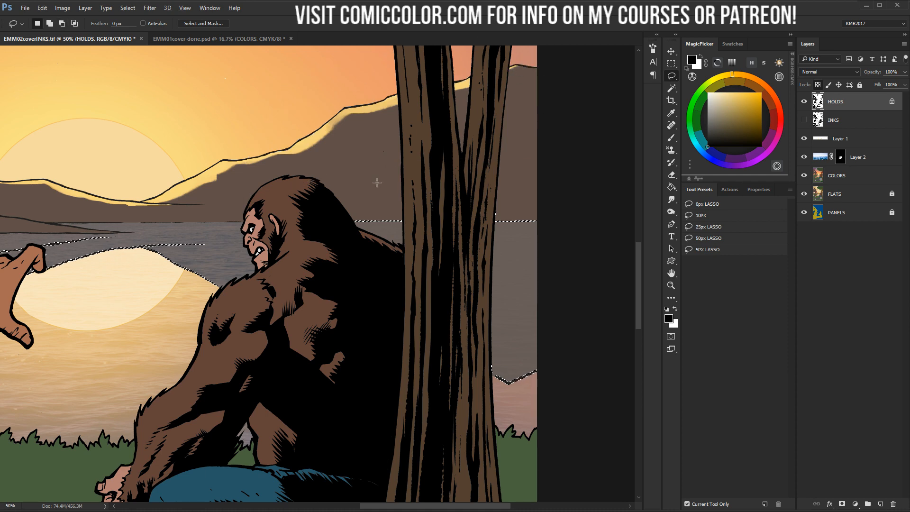
{"action": "mouse_move", "coordinate": [380, 179]}
{"action": "left_mouse_down"}
{"action": "mouse_move", "coordinate": [569, 246]}
{"action": "mouse_move", "coordinate": [423, 145]}
{"action": "left_mouse_up"}
{"action": "key", "text": "z"}
{"action": "left_click", "coordinate": [373, 302], "text": "alt"}
{"action": "left_click", "coordinate": [373, 302], "text": "alt"}
{"action": "left_click", "coordinate": [373, 302], "text": "alt"}
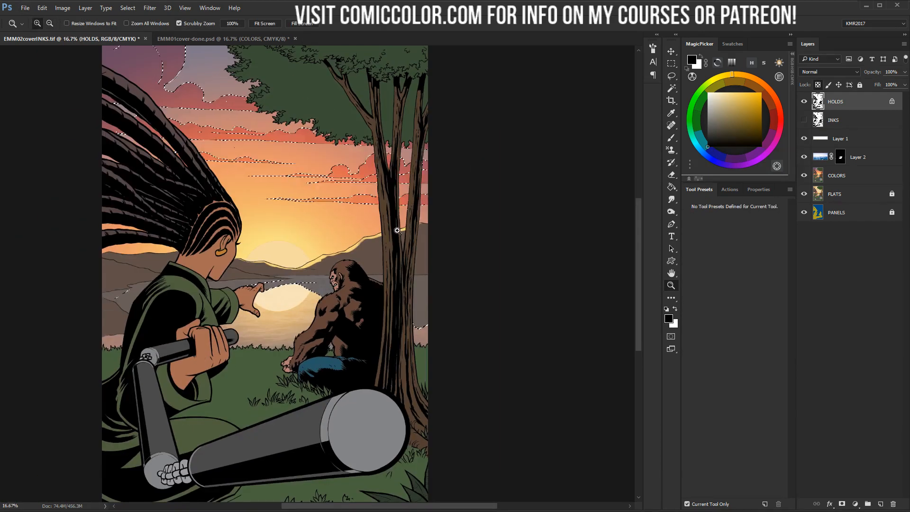
{"action": "key", "text": "l"}
{"action": "mouse_move", "coordinate": [61, 210]}
{"action": "left_mouse_down"}
{"action": "mouse_move", "coordinate": [215, 200]}
{"action": "mouse_move", "coordinate": [451, 228]}
{"action": "mouse_move", "coordinate": [496, 292]}
{"action": "mouse_move", "coordinate": [78, 149]}
{"action": "mouse_move", "coordinate": [35, 225]}
{"action": "left_mouse_up"}
Lighten the selected water lines on the HOLDS layer with Hue/Saturation, using a Lightness of +21
{"action": "key", "text": "z"}
{"action": "left_click", "coordinate": [403, 182]}
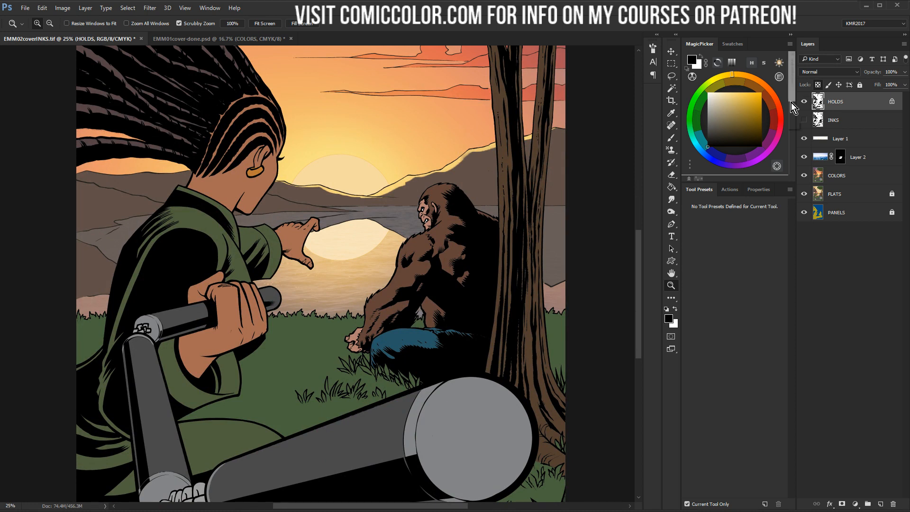
{"action": "key", "text": "ctrl+u"}
{"action": "left_click_drag", "start_coordinate": [627, 132], "coordinate": [708, 153]}
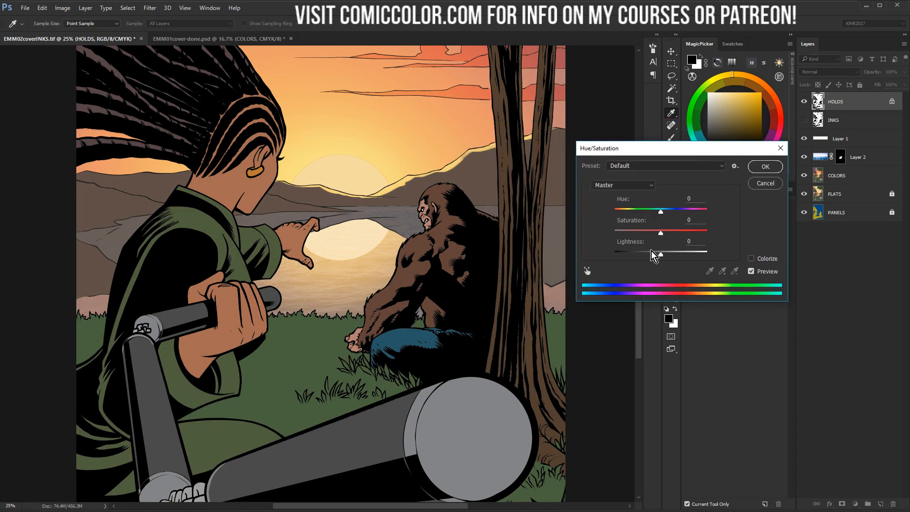
{"action": "left_click_drag", "start_coordinate": [665, 255], "coordinate": [671, 255]}
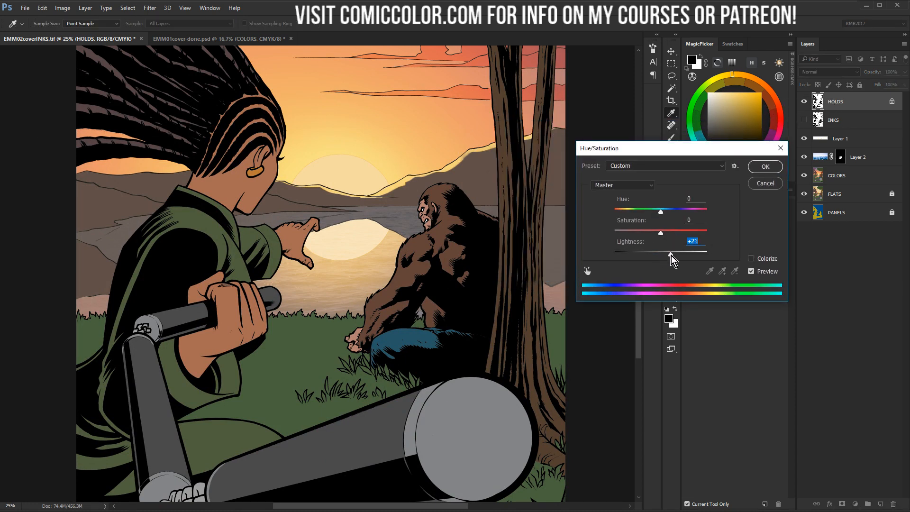
{"action": "left_click", "coordinate": [765, 167]}
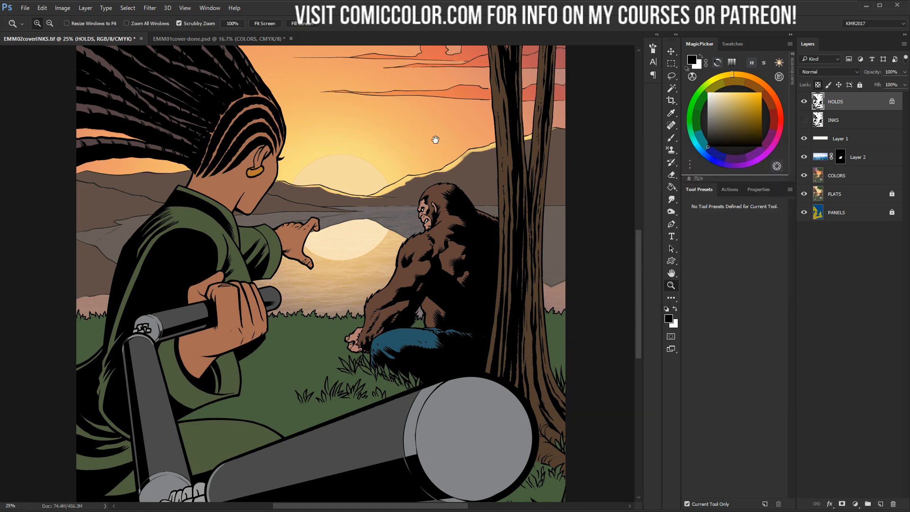
Inspect the sky, the background lines and the rim-lit mountain ridge around the sun up close
{"action": "key", "text": "z"}
{"action": "left_click_drag", "start_coordinate": [434, 138], "coordinate": [473, 294]}
{"action": "key", "text": "l"}
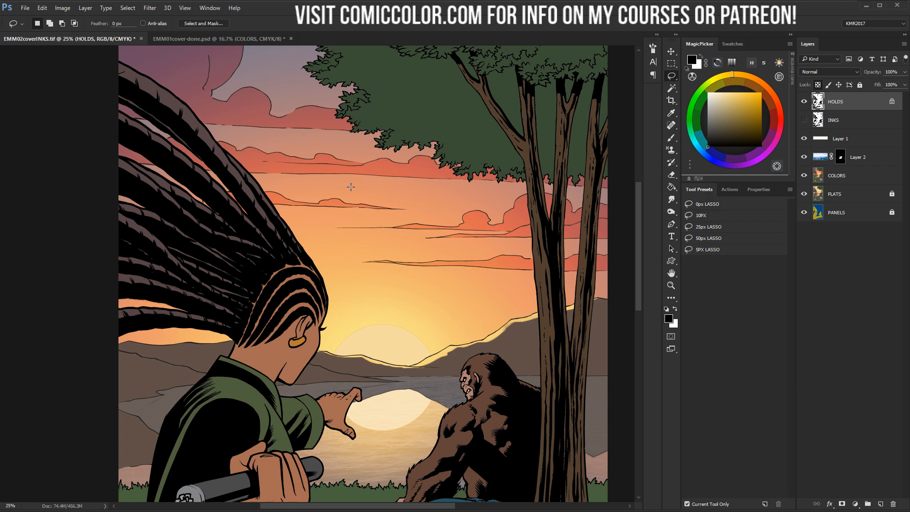
{"action": "scroll", "coordinate": [294, 337], "scroll_direction": "up", "scroll_amount": 1}
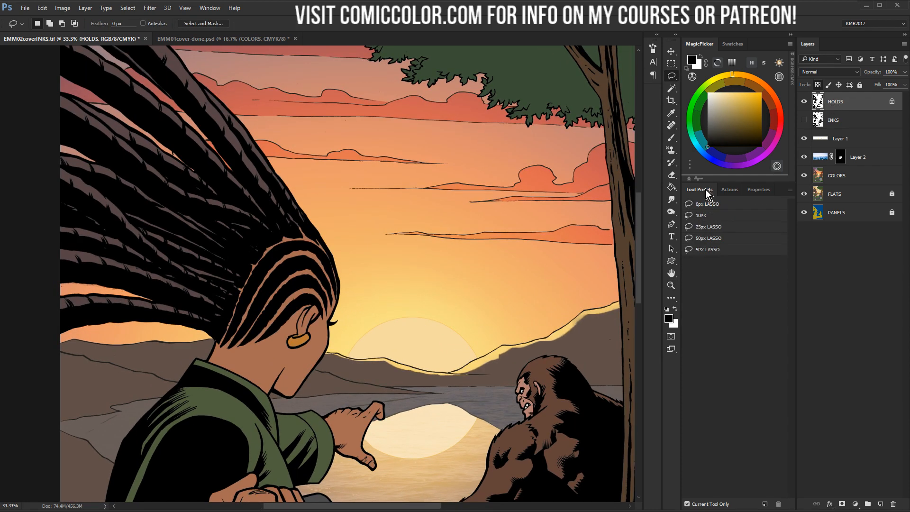
{"action": "left_click", "coordinate": [522, 325], "text": "ctrl"}
{"action": "left_click_drag", "start_coordinate": [528, 324], "coordinate": [459, 215]}
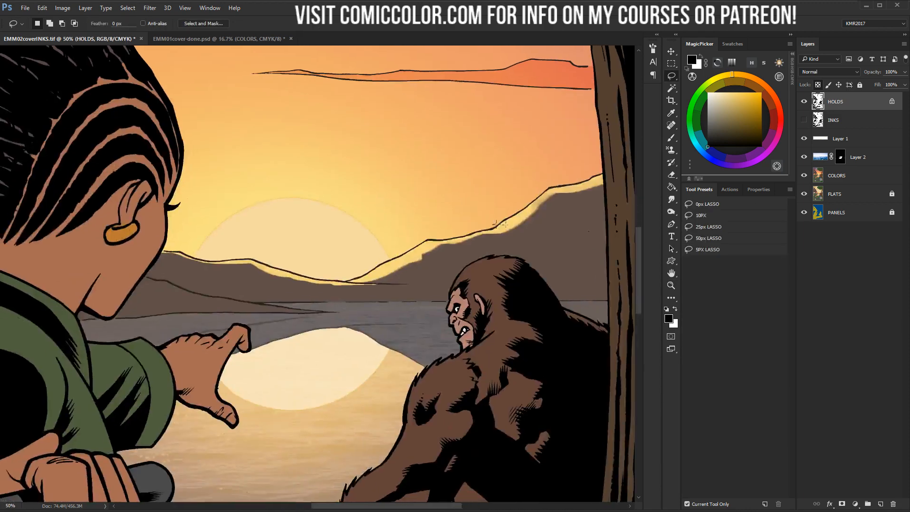
Paint the mountain ridge lines around the sun on the HOLDS layer with an orange sampled from the sky
{"action": "left_click", "coordinate": [561, 186]}
{"action": "key", "text": "l"}
{"action": "left_click_drag", "start_coordinate": [203, 255], "coordinate": [508, 181]}
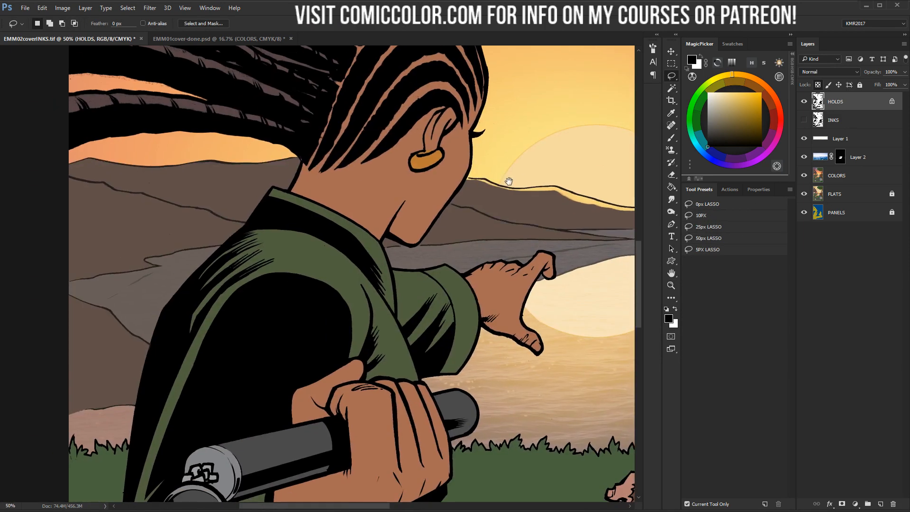
{"action": "left_click_drag", "start_coordinate": [413, 193], "coordinate": [521, 214]}
{"action": "mouse_move", "coordinate": [521, 214]}
{"action": "left_mouse_down"}
{"action": "mouse_move", "coordinate": [453, 210]}
{"action": "mouse_move", "coordinate": [275, 240]}
{"action": "left_mouse_up"}
{"action": "left_click_drag", "start_coordinate": [428, 162], "coordinate": [370, 223]}
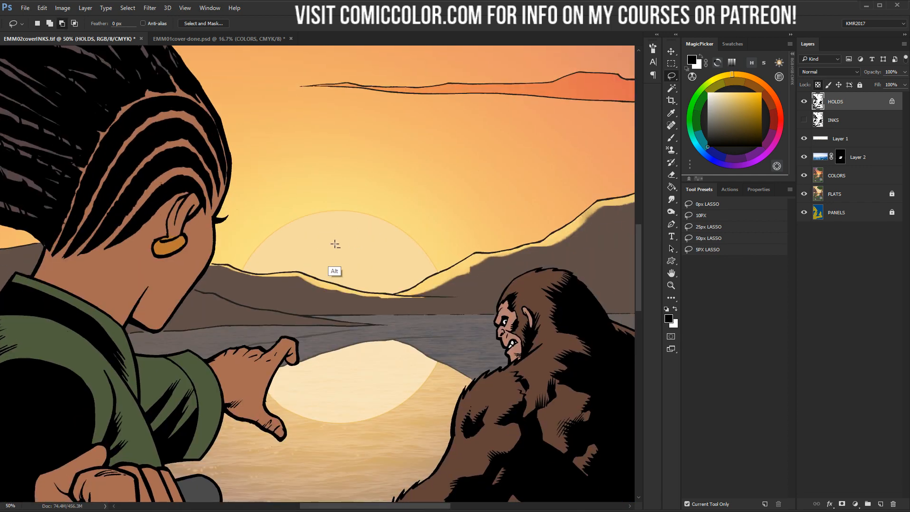
{"action": "key", "text": "b"}
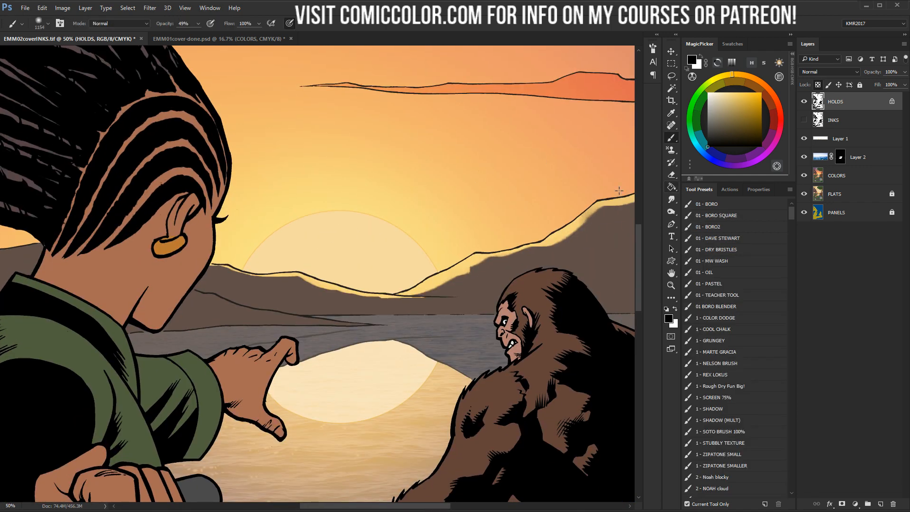
{"action": "left_click", "coordinate": [391, 239], "text": "alt"}
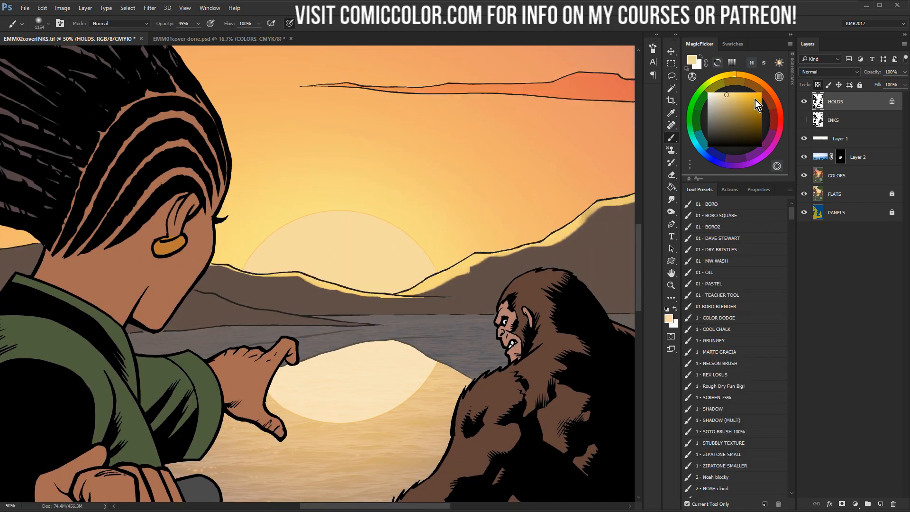
{"action": "left_click", "coordinate": [576, 129], "text": "alt"}
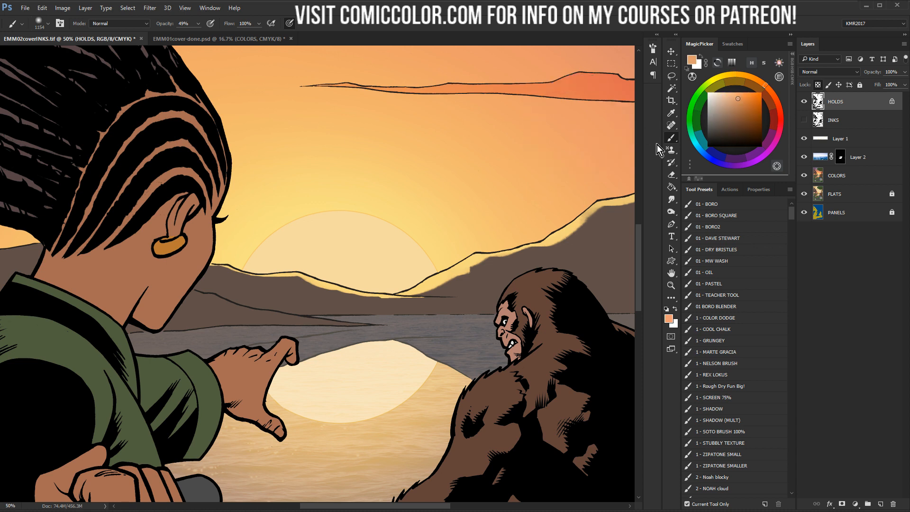
{"action": "left_click", "coordinate": [739, 218]}
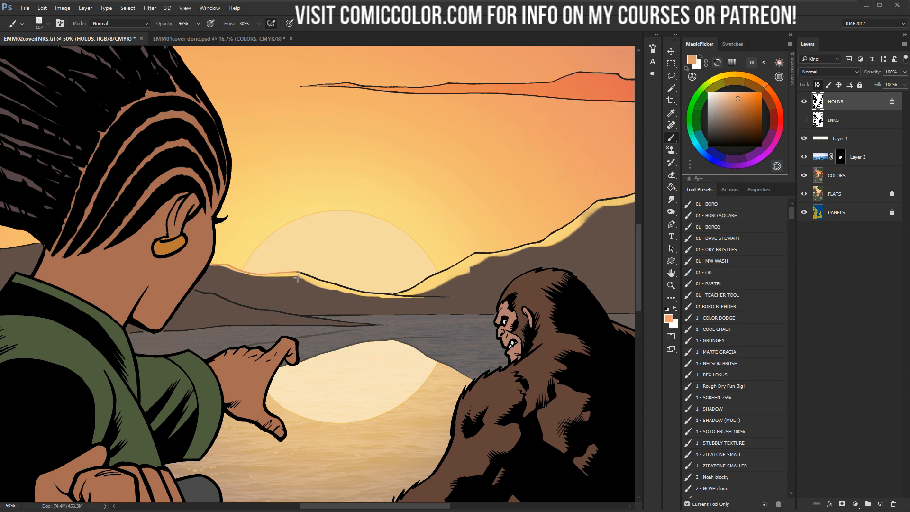
{"action": "mouse_move", "coordinate": [297, 278]}
{"action": "left_mouse_down"}
{"action": "mouse_move", "coordinate": [457, 289]}
{"action": "mouse_move", "coordinate": [480, 260]}
{"action": "mouse_move", "coordinate": [535, 245]}
{"action": "mouse_move", "coordinate": [608, 195]}
{"action": "left_mouse_up"}
{"action": "left_click_drag", "start_coordinate": [497, 150], "coordinate": [351, 155]}
{"action": "left_click_drag", "start_coordinate": [458, 194], "coordinate": [504, 189]}
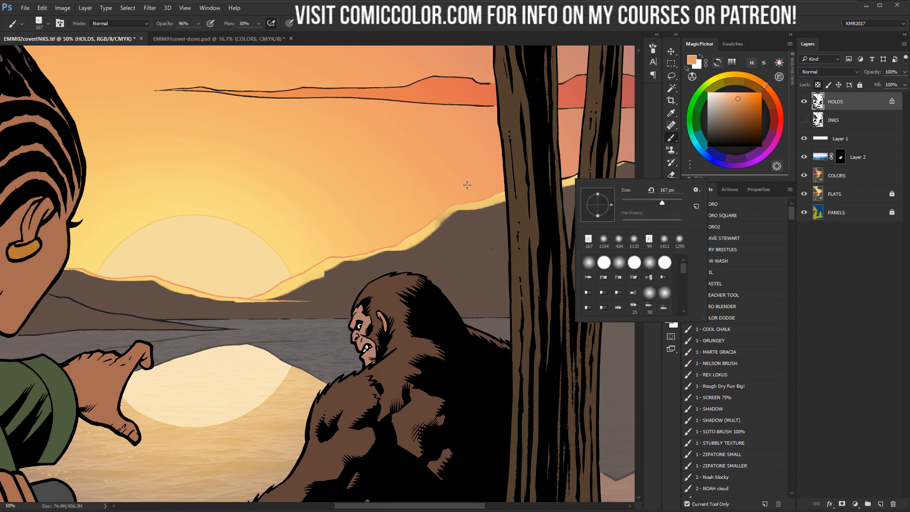
{"action": "left_click", "coordinate": [568, 181]}
{"action": "right_click", "coordinate": [556, 171]}
{"action": "left_click", "coordinate": [562, 177]}
{"action": "right_click", "coordinate": [560, 169]}
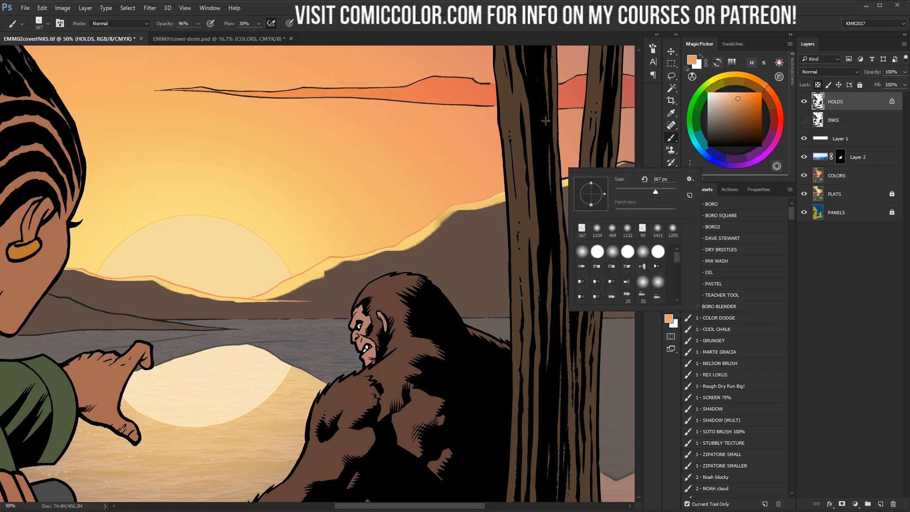
{"action": "left_click_drag", "start_coordinate": [561, 178], "coordinate": [576, 175]}
{"action": "key", "text": "z"}
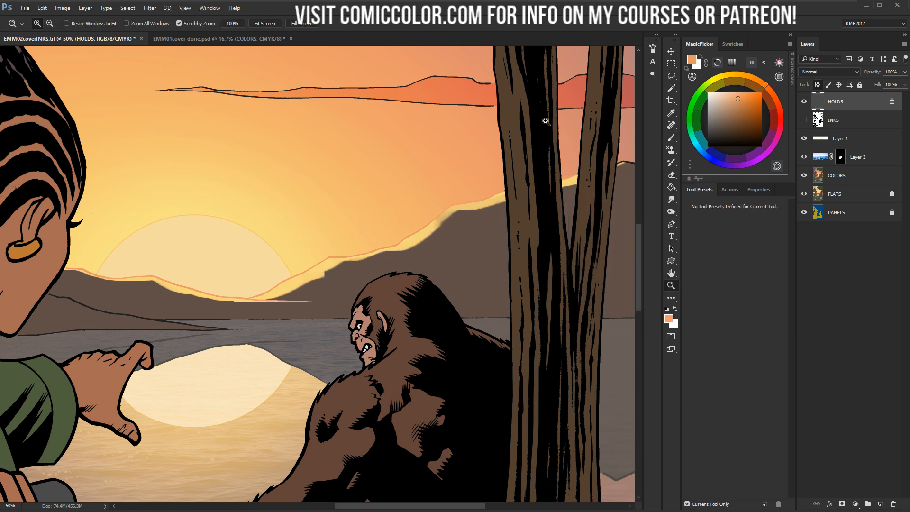
{"action": "key", "text": "z"}
{"action": "key", "text": "l"}
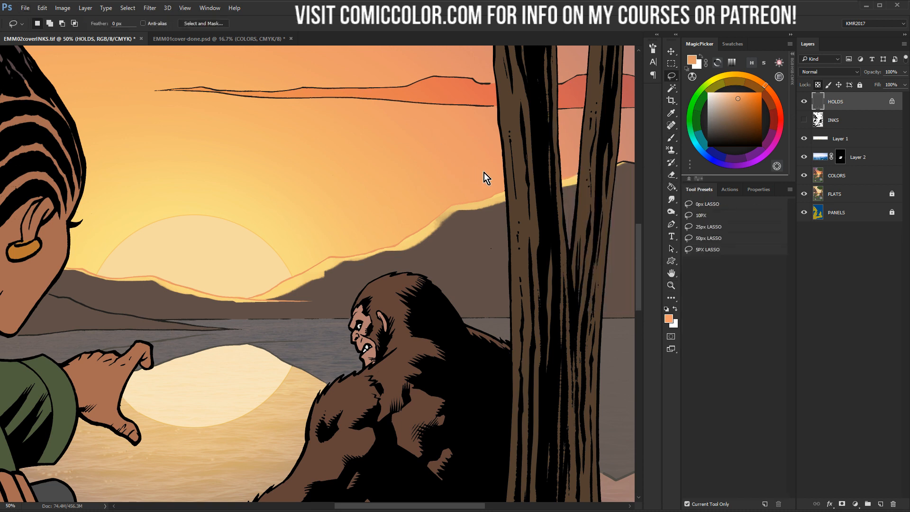
{"action": "key", "text": "z"}
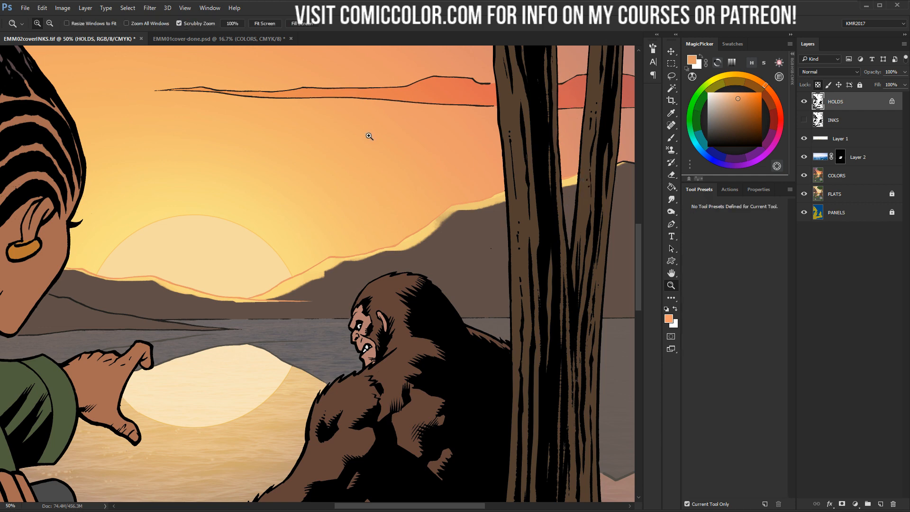
{"action": "left_click", "coordinate": [225, 38]}
{"action": "left_click", "coordinate": [134, 40]}
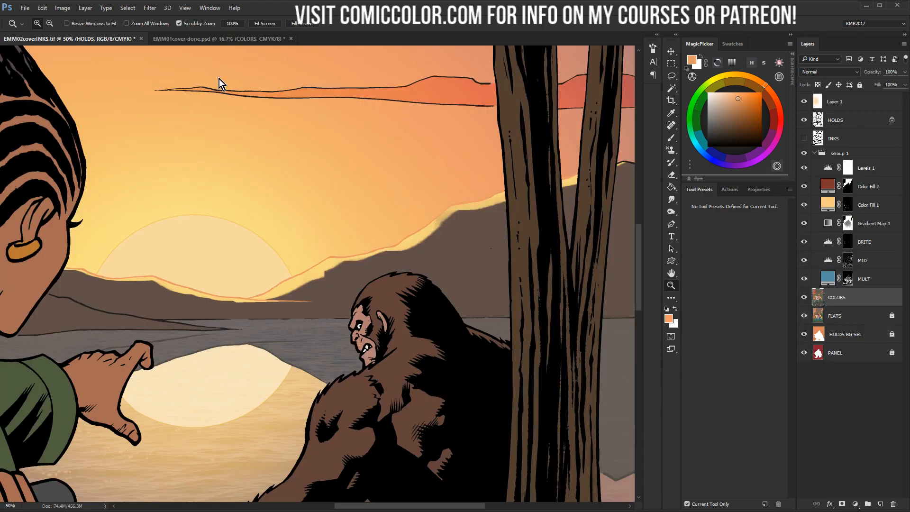
Paint the remaining ridge lines beside the tree trunks and behind the woman's hair in the same orange with a smaller brush
{"action": "left_click", "coordinate": [552, 176]}
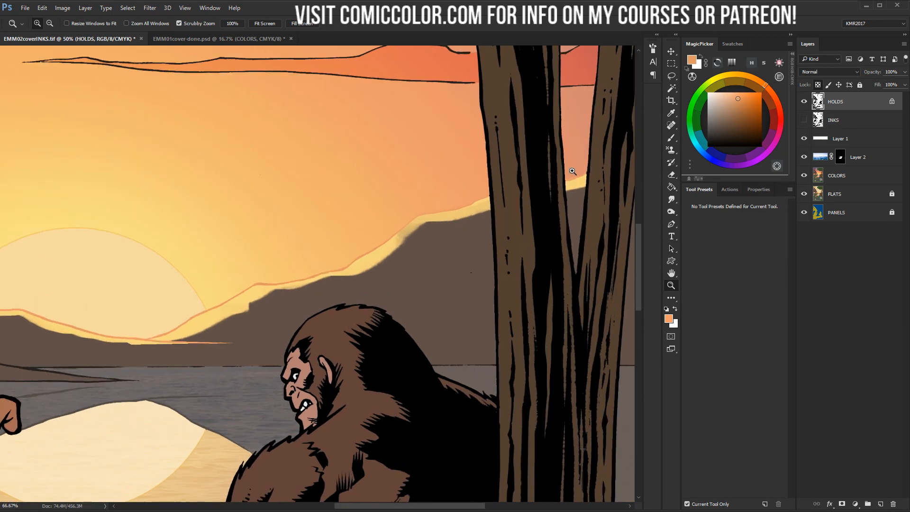
{"action": "left_click_drag", "start_coordinate": [573, 173], "coordinate": [399, 204]}
{"action": "key", "text": "b"}
{"action": "left_click", "coordinate": [478, 195], "text": "ctrl"}
{"action": "mouse_move", "coordinate": [492, 166]}
{"action": "left_mouse_down"}
{"action": "mouse_move", "coordinate": [487, 191]}
{"action": "mouse_move", "coordinate": [457, 195]}
{"action": "mouse_move", "coordinate": [473, 187]}
{"action": "left_mouse_up"}
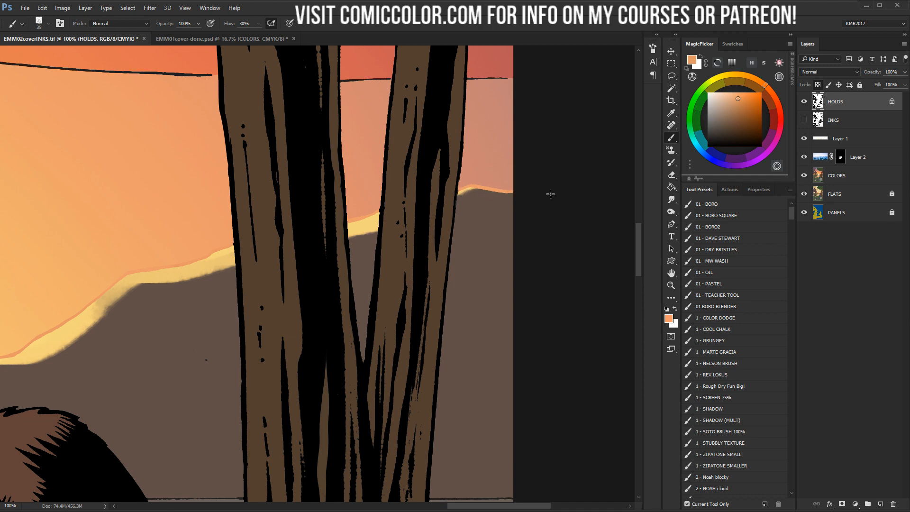
{"action": "mouse_move", "coordinate": [278, 227]}
{"action": "left_mouse_down"}
{"action": "mouse_move", "coordinate": [439, 187]}
{"action": "mouse_move", "coordinate": [434, 153]}
{"action": "mouse_move", "coordinate": [498, 152]}
{"action": "mouse_move", "coordinate": [472, 201]}
{"action": "left_mouse_up"}
{"action": "left_click_drag", "start_coordinate": [72, 236], "coordinate": [494, 225]}
{"action": "mouse_move", "coordinate": [157, 227]}
{"action": "left_mouse_down"}
{"action": "mouse_move", "coordinate": [192, 247]}
{"action": "mouse_move", "coordinate": [151, 234]}
{"action": "mouse_move", "coordinate": [283, 245]}
{"action": "left_mouse_up"}
Save the cover file with the recolored ridge lines
{"action": "left_click", "coordinate": [671, 284]}
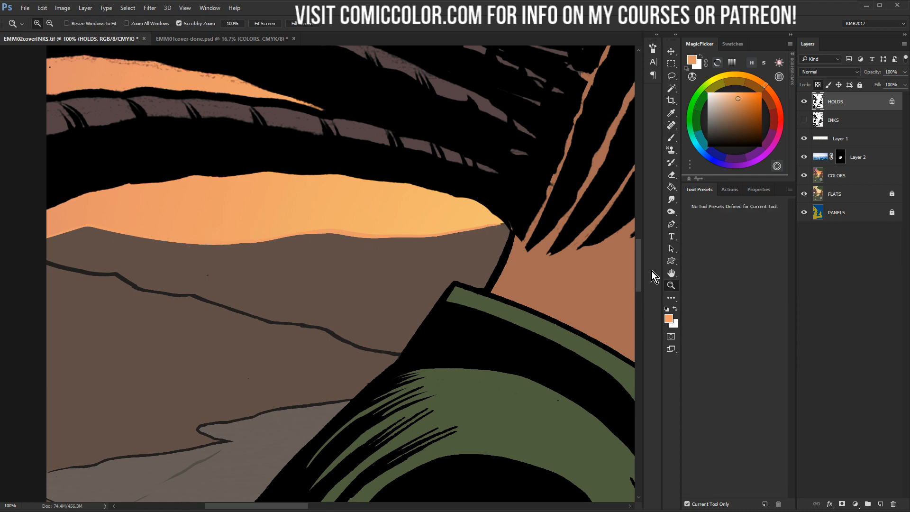
{"action": "left_click", "coordinate": [354, 284], "text": "alt"}
{"action": "left_click_drag", "start_coordinate": [486, 237], "coordinate": [320, 239]}
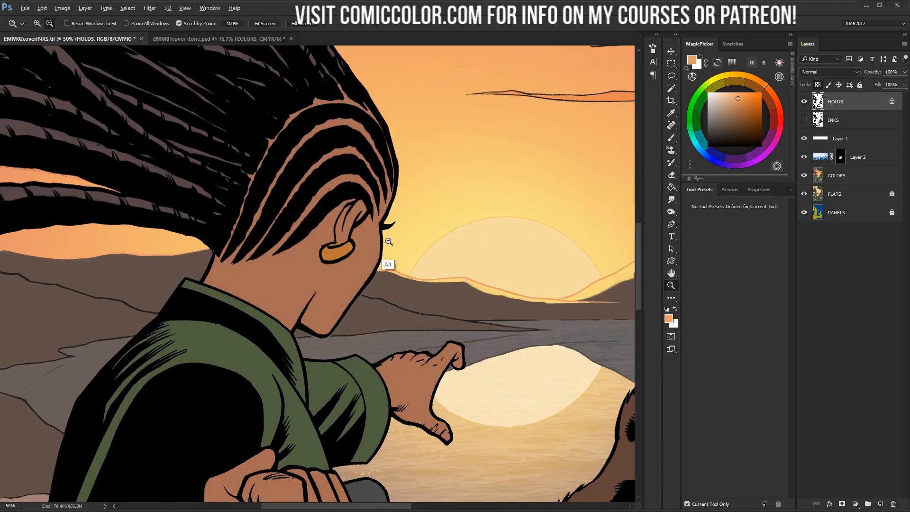
{"action": "left_click", "coordinate": [408, 171], "text": "alt"}
{"action": "key", "text": "ctrl+s"}
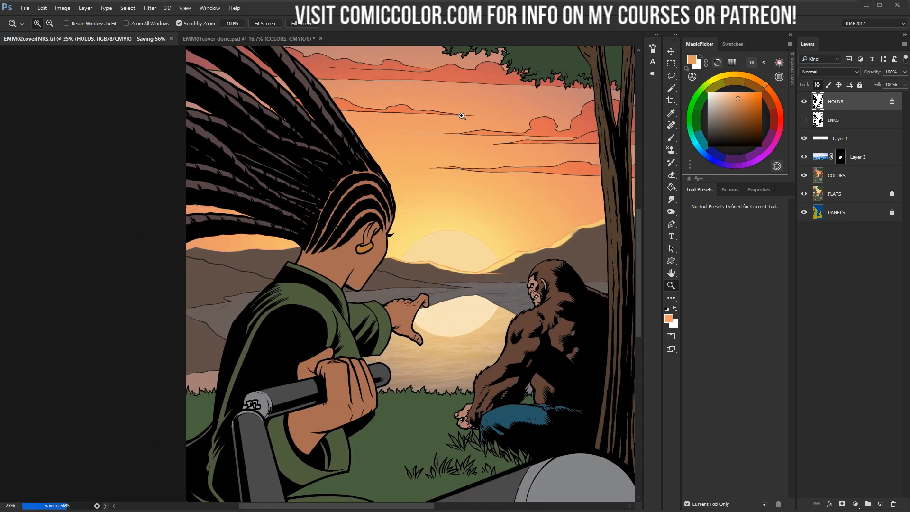
Inspect the recolored ridge lines up close and against the whole cover
{"action": "left_click_drag", "start_coordinate": [488, 234], "coordinate": [383, 174]}
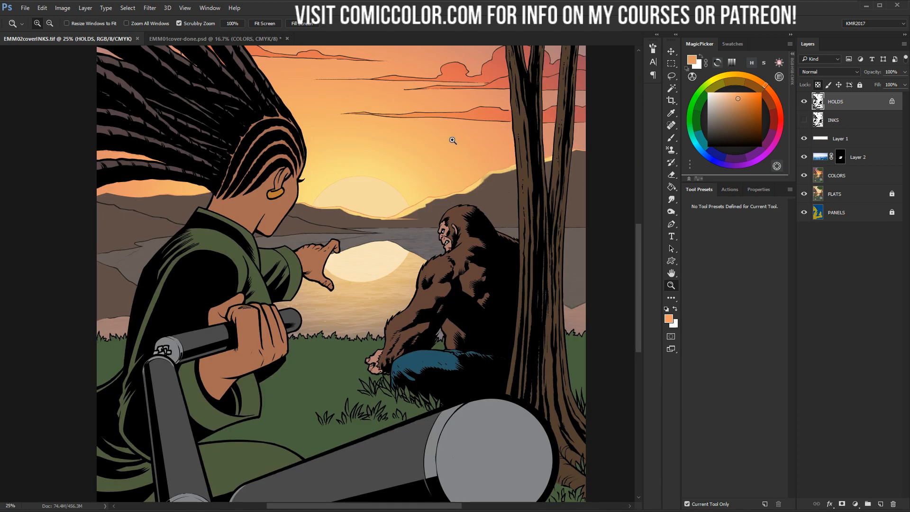
{"action": "left_click", "coordinate": [452, 140]}
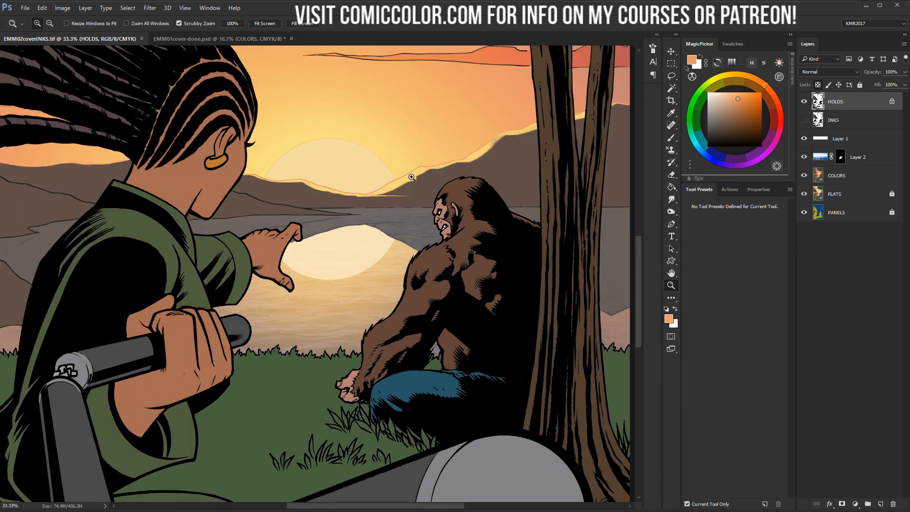
{"action": "left_click", "coordinate": [377, 294], "text": "alt"}
{"action": "left_click", "coordinate": [377, 293], "text": "alt"}
{"action": "left_click", "coordinate": [377, 293], "text": "alt"}
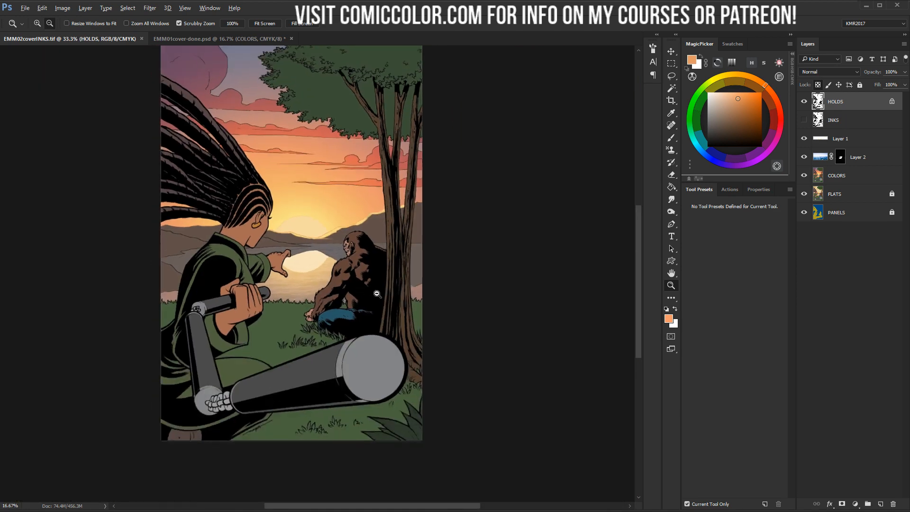
{"action": "left_click", "coordinate": [377, 294]}
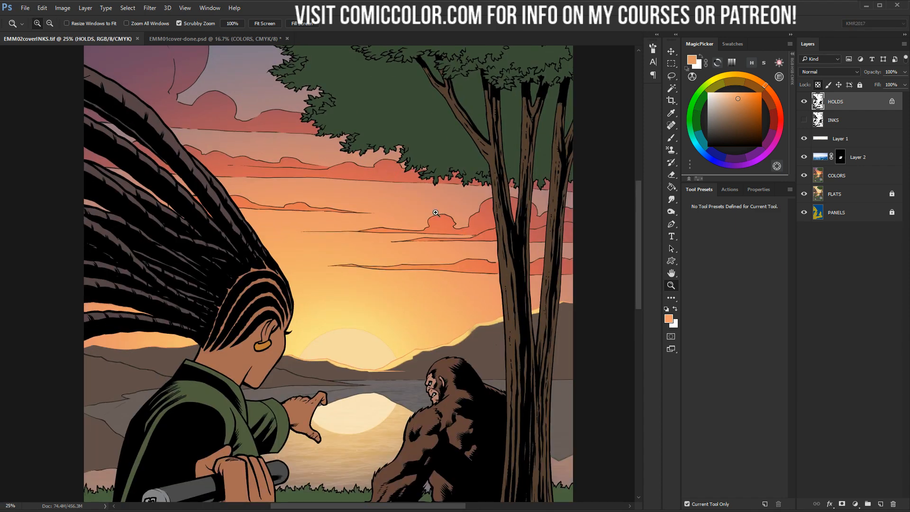
{"action": "left_click", "coordinate": [424, 234]}
Paint the inner lines of the large purple cloud with a lighter, brighter version of its sampled purple
{"action": "key", "text": "w"}
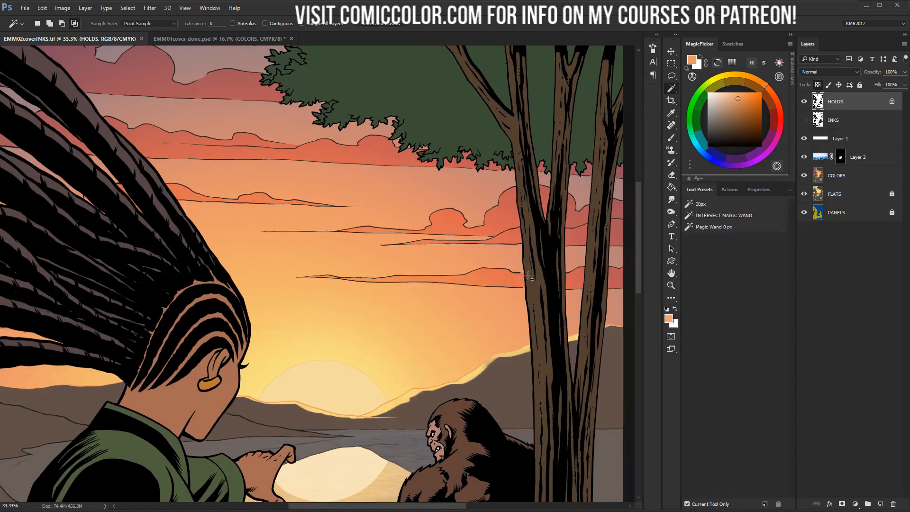
{"action": "left_click_drag", "start_coordinate": [369, 214], "coordinate": [378, 300]}
{"action": "key", "text": "ctrl+h"}
{"action": "left_click", "coordinate": [668, 287]}
{"action": "left_click", "coordinate": [479, 290], "text": "alt"}
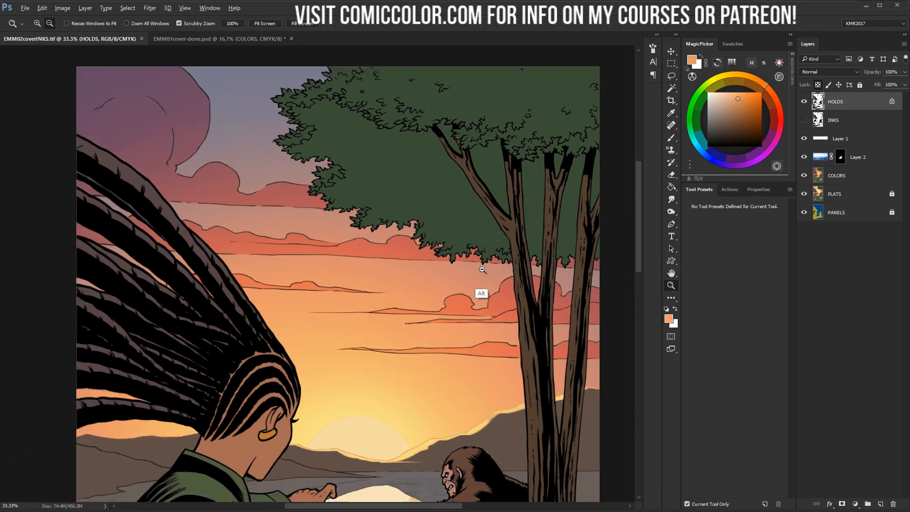
{"action": "key", "text": "b"}
{"action": "left_click", "coordinate": [216, 94], "text": "alt"}
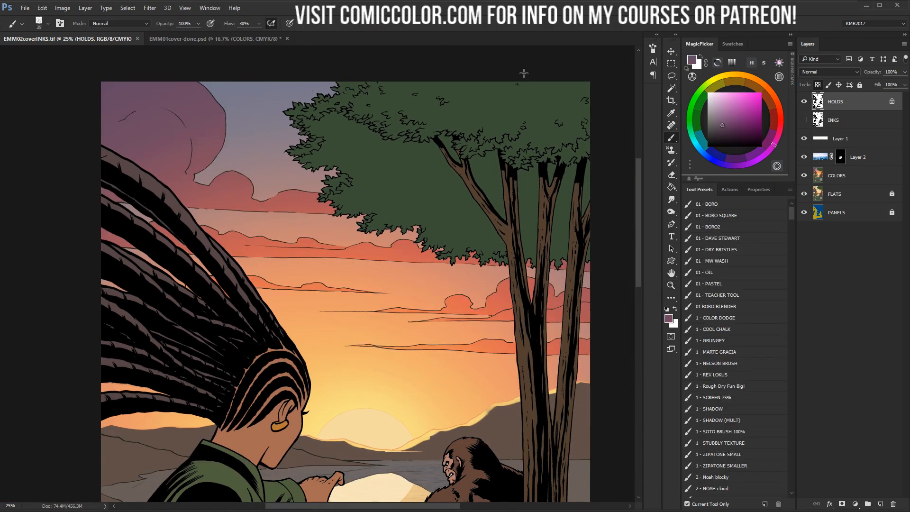
{"action": "left_click", "coordinate": [731, 110]}
{"action": "mouse_move", "coordinate": [196, 94]}
{"action": "left_mouse_down"}
{"action": "mouse_move", "coordinate": [182, 148]}
{"action": "mouse_move", "coordinate": [218, 176]}
{"action": "mouse_move", "coordinate": [569, 353]}
{"action": "mouse_move", "coordinate": [151, 163]}
{"action": "left_mouse_up"}
{"action": "key", "text": "ctrl+z"}
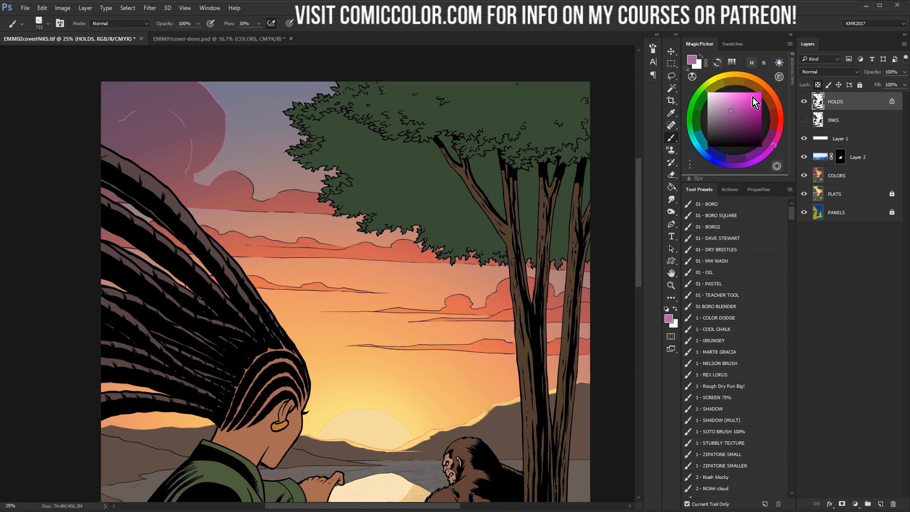
Paint the cloud lines across the sky, including the purple cloud's outline, with a light orange sampled from the sunset
{"action": "left_click", "coordinate": [718, 117]}
{"action": "left_click", "coordinate": [404, 331], "text": "alt"}
{"action": "mouse_move", "coordinate": [350, 331]}
{"action": "left_mouse_down"}
{"action": "mouse_move", "coordinate": [519, 364]}
{"action": "mouse_move", "coordinate": [535, 313]}
{"action": "mouse_move", "coordinate": [365, 301]}
{"action": "mouse_move", "coordinate": [323, 251]}
{"action": "mouse_move", "coordinate": [237, 251]}
{"action": "left_mouse_up"}
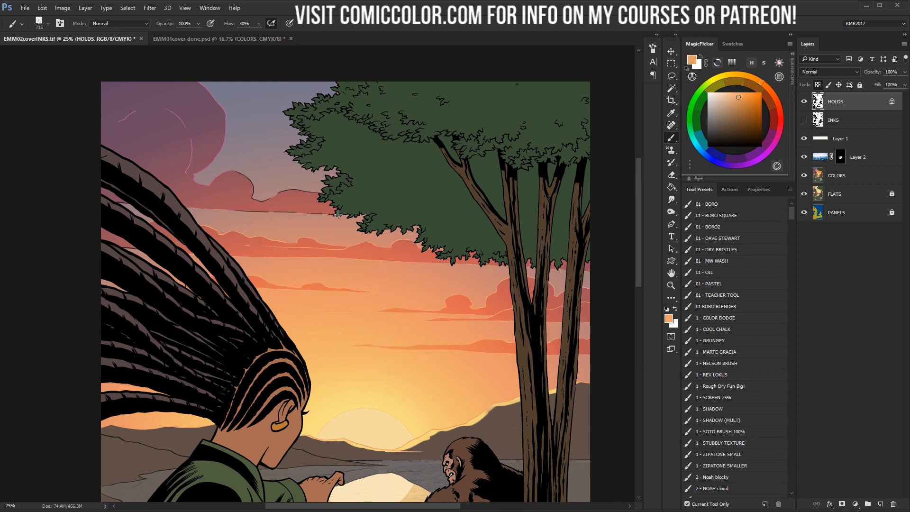
{"action": "left_click_drag", "start_coordinate": [337, 214], "coordinate": [144, 105]}
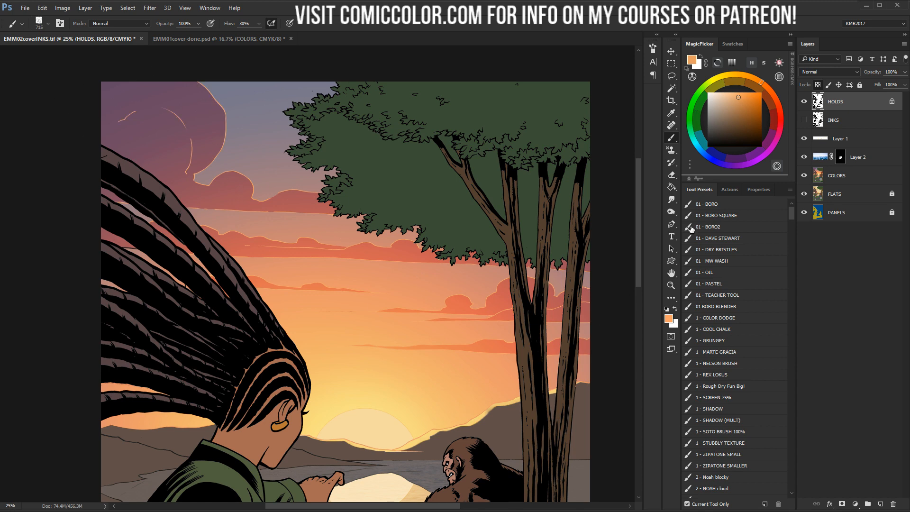
Inspect the recolored cloud lines across the whole cover and around the sun
{"action": "left_click", "coordinate": [671, 284]}
{"action": "left_click", "coordinate": [396, 309], "text": "alt"}
{"action": "left_click", "coordinate": [396, 309], "text": "alt"}
{"action": "key", "text": "b"}
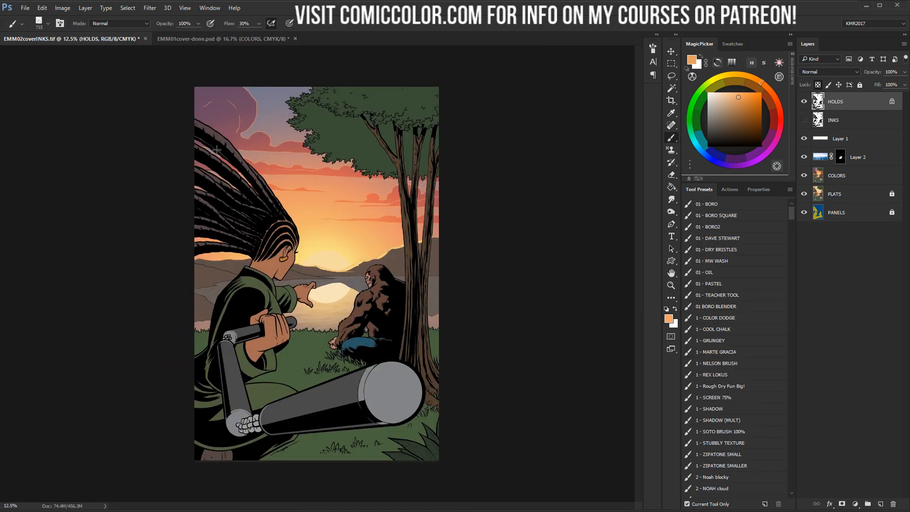
{"action": "left_click", "coordinate": [360, 232]}
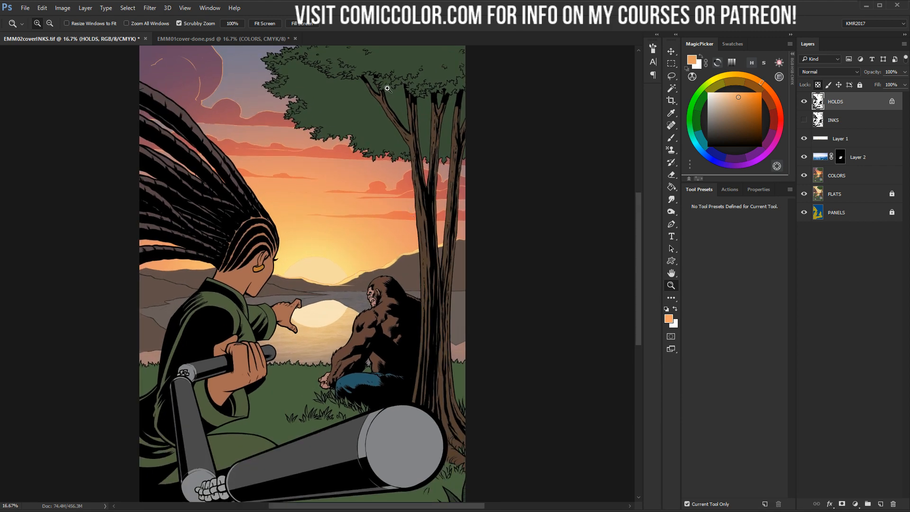
{"action": "left_click", "coordinate": [336, 225]}
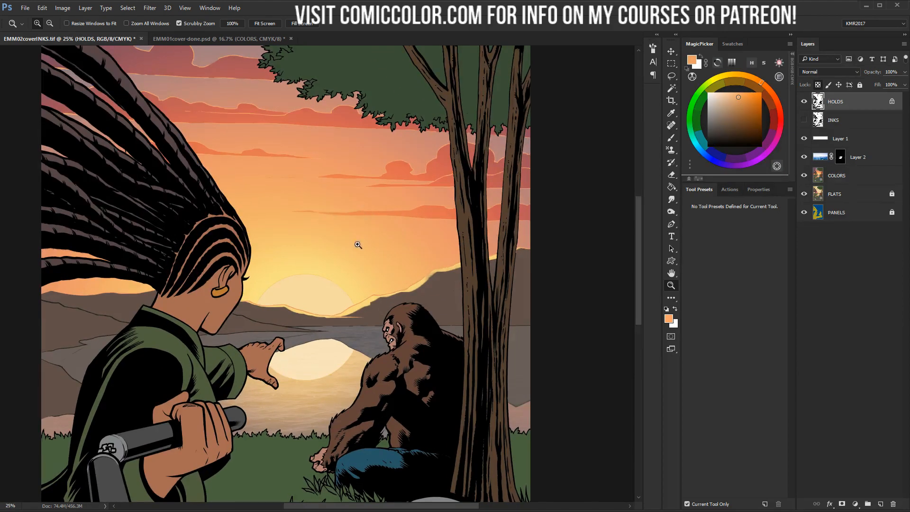
{"action": "left_click_drag", "start_coordinate": [358, 245], "coordinate": [398, 185]}
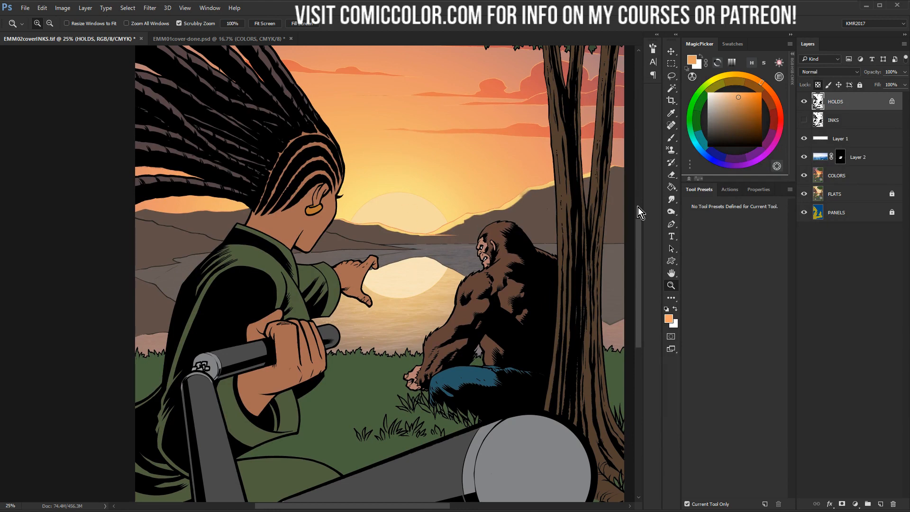
{"action": "left_click", "coordinate": [502, 318], "text": "alt"}
{"action": "left_click", "coordinate": [502, 317], "text": "alt"}
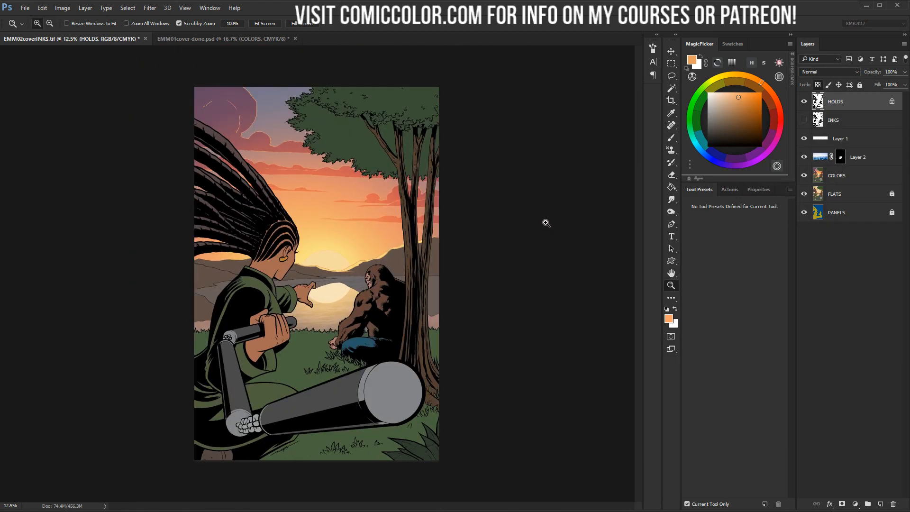
{"action": "left_click", "coordinate": [352, 273]}
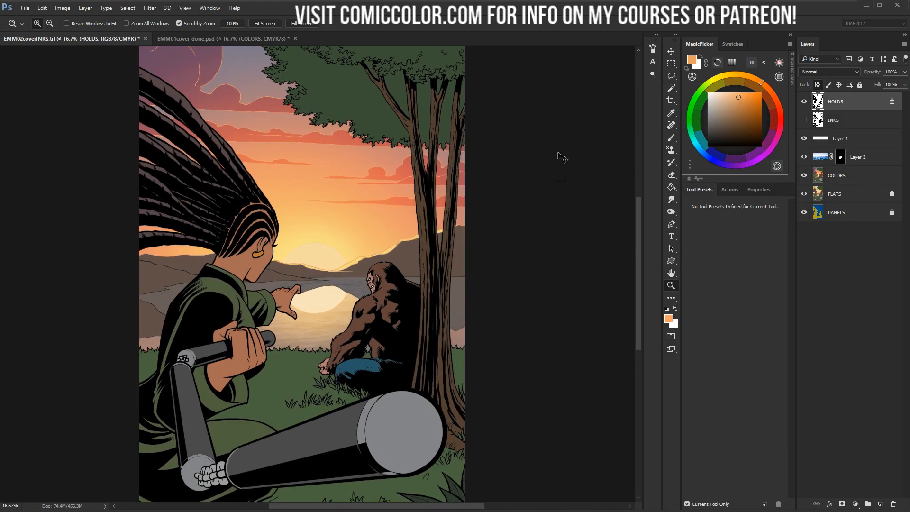
Add a new empty layer above the HOLDS layer
{"action": "key", "text": "l"}
{"action": "key", "text": "z"}
{"action": "left_click", "coordinate": [322, 252]}
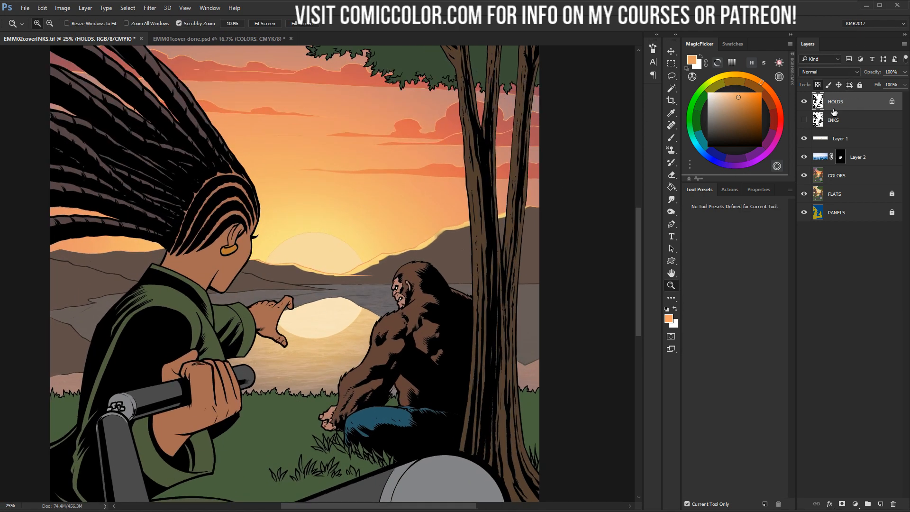
{"action": "left_click", "coordinate": [881, 504]}
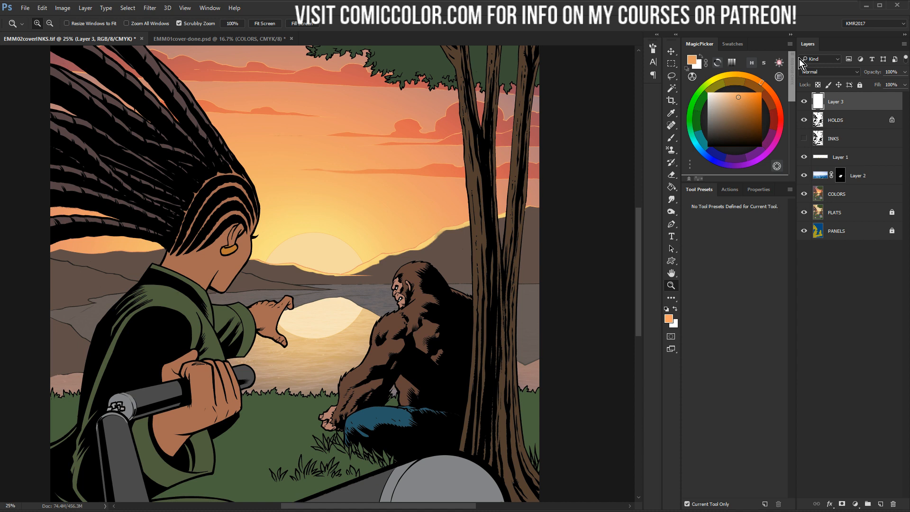
Fill the new layer with black and set its blend mode to Screen
{"action": "left_click", "coordinate": [825, 73]}
{"action": "key", "text": "Escape"}
{"action": "key", "text": "d"}
{"action": "key", "text": "g"}
{"action": "key", "text": "alt+BackSpace"}
{"action": "left_click", "coordinate": [825, 72]}
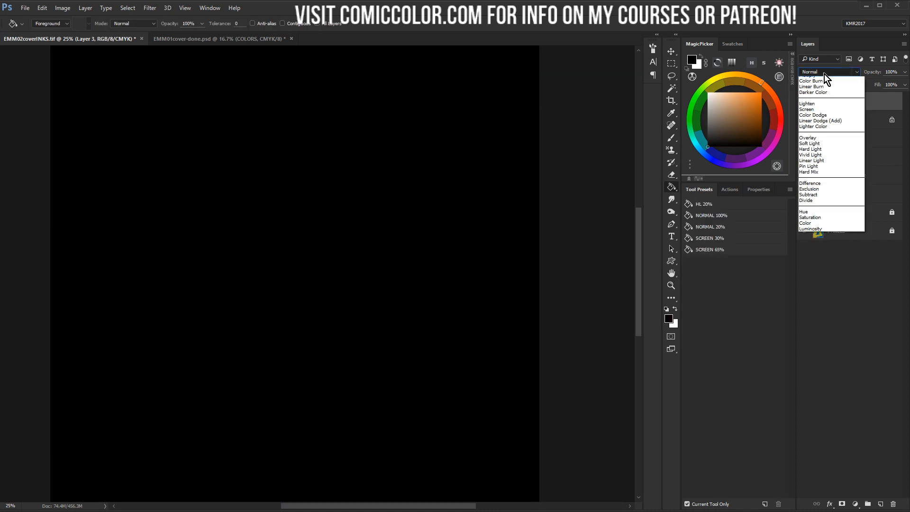
{"action": "left_click", "coordinate": [819, 137]}
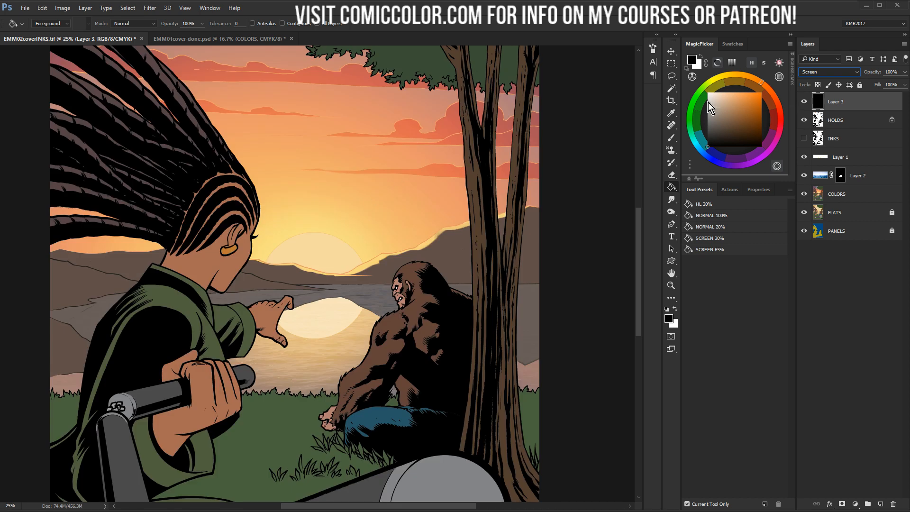
Paint a soft light-orange glow over the sun and its water reflection with the 1 - MARTE GRACIA brush on the Screen layer
{"action": "key", "text": "b"}
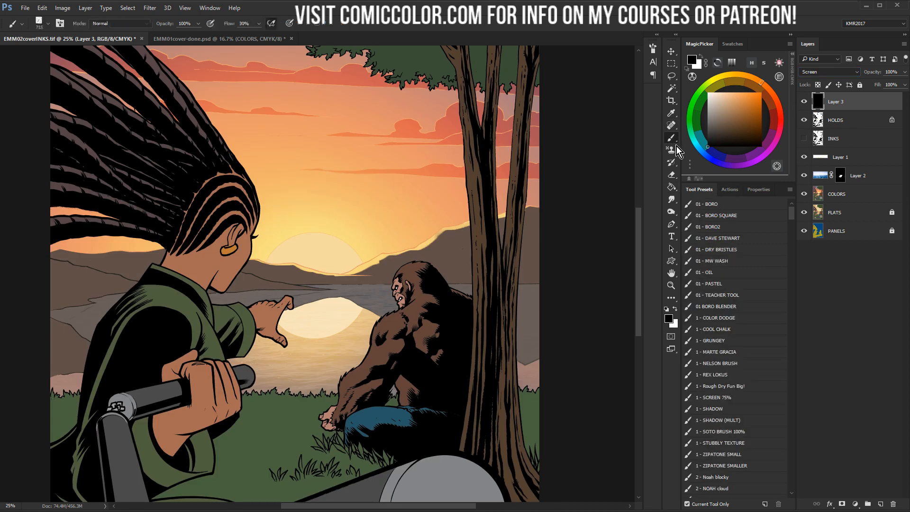
{"action": "left_click", "coordinate": [719, 352]}
{"action": "left_click", "coordinate": [736, 92]}
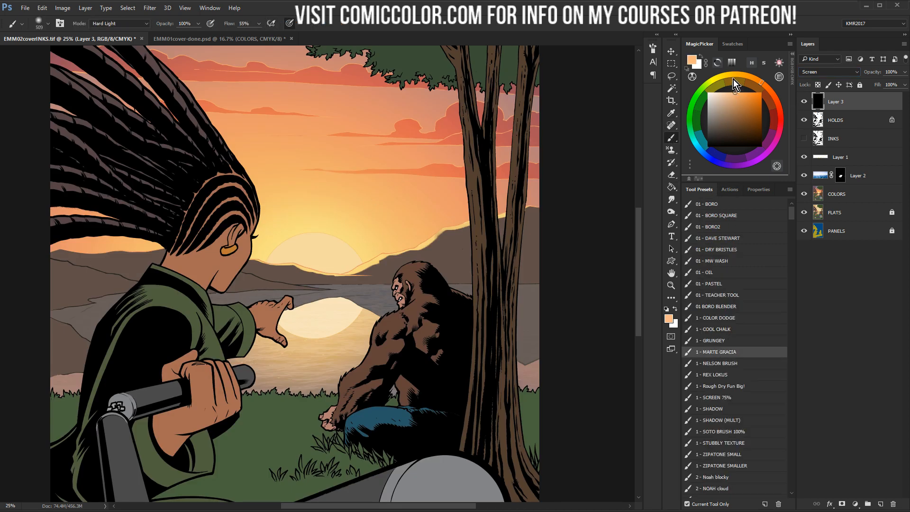
{"action": "right_click", "coordinate": [343, 269], "text": "alt"}
{"action": "left_click_drag", "start_coordinate": [324, 254], "coordinate": [329, 258]}
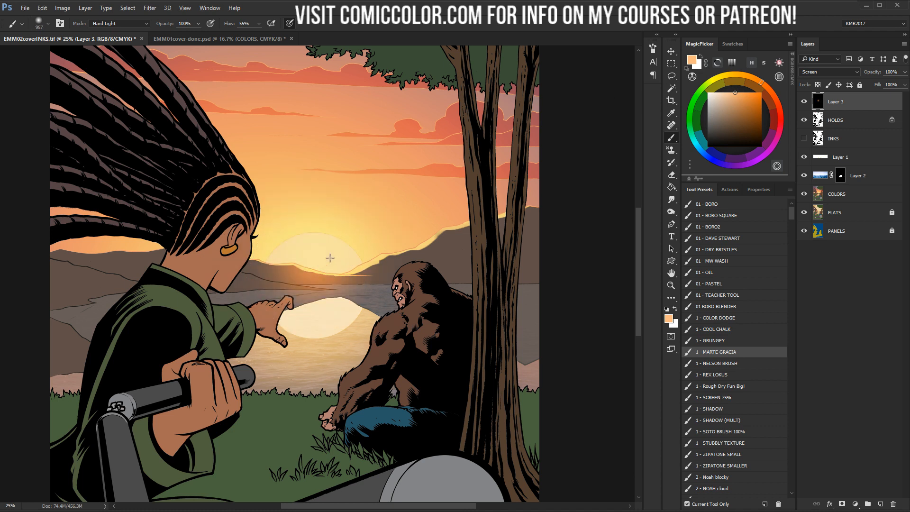
{"action": "left_click_drag", "start_coordinate": [320, 313], "coordinate": [333, 304]}
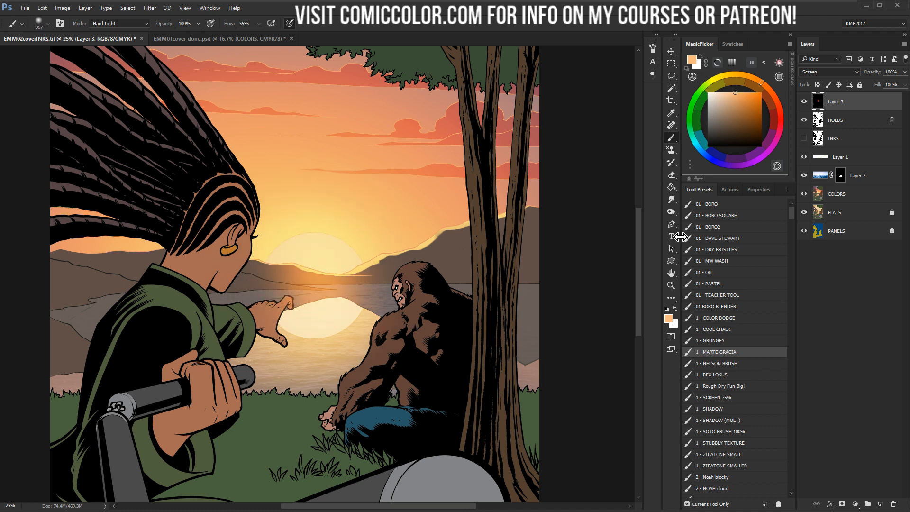
{"action": "right_click", "coordinate": [320, 351], "text": "alt"}
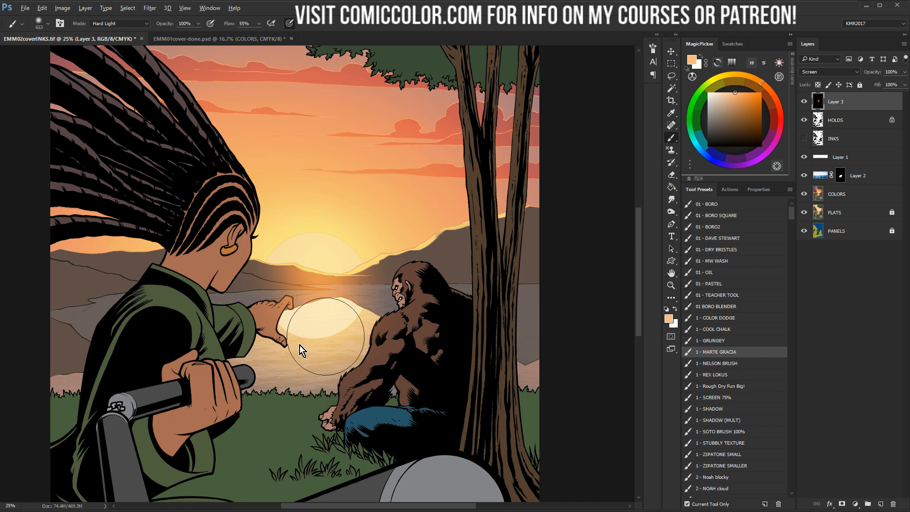
{"action": "right_click", "coordinate": [315, 320], "text": "alt"}
{"action": "left_click", "coordinate": [671, 285]}
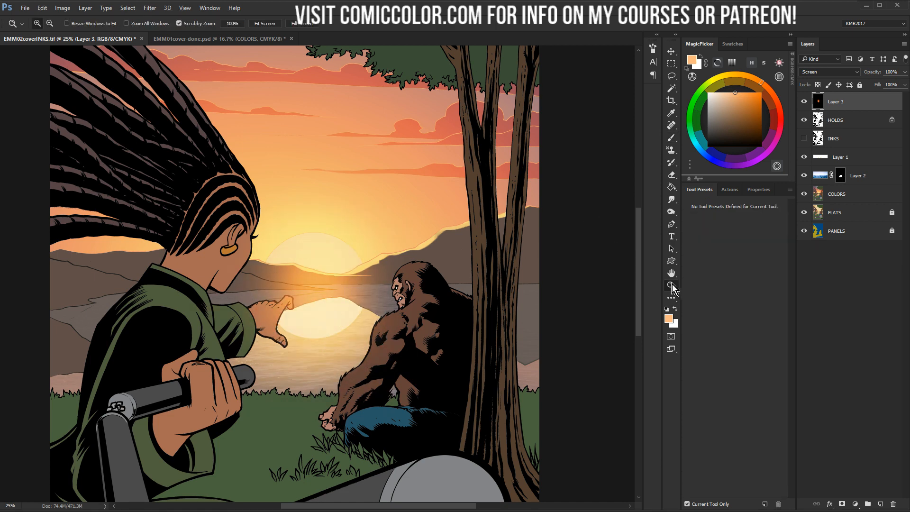
{"action": "left_click", "coordinate": [350, 285], "text": "alt"}
{"action": "left_click", "coordinate": [366, 277], "text": "alt"}
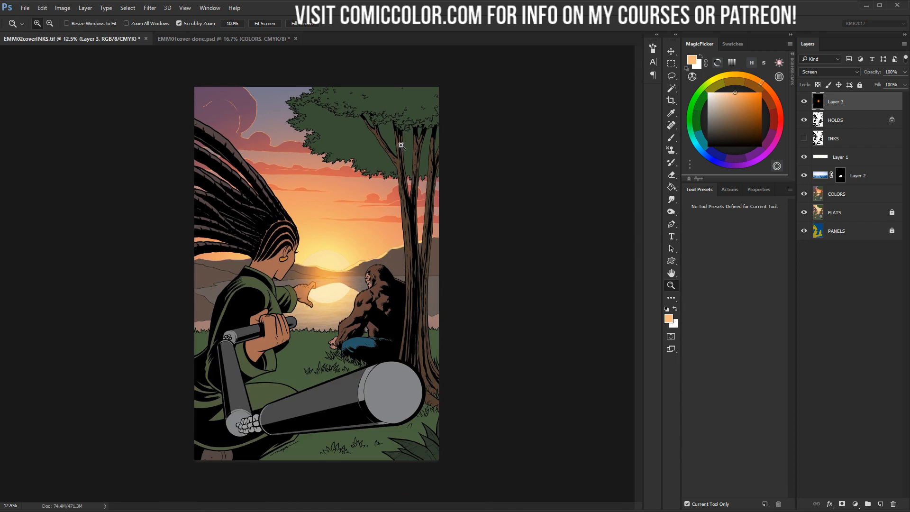
Close the 04 EMM cover folder window and close the Untitled-1 document without saving it
{"action": "key", "text": "l"}
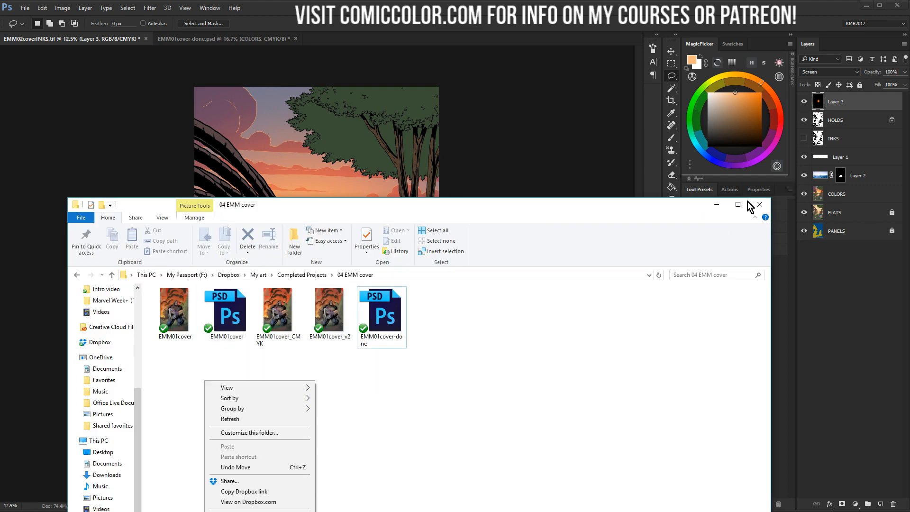
{"action": "left_click", "coordinate": [759, 205]}
{"action": "left_click", "coordinate": [758, 205]}
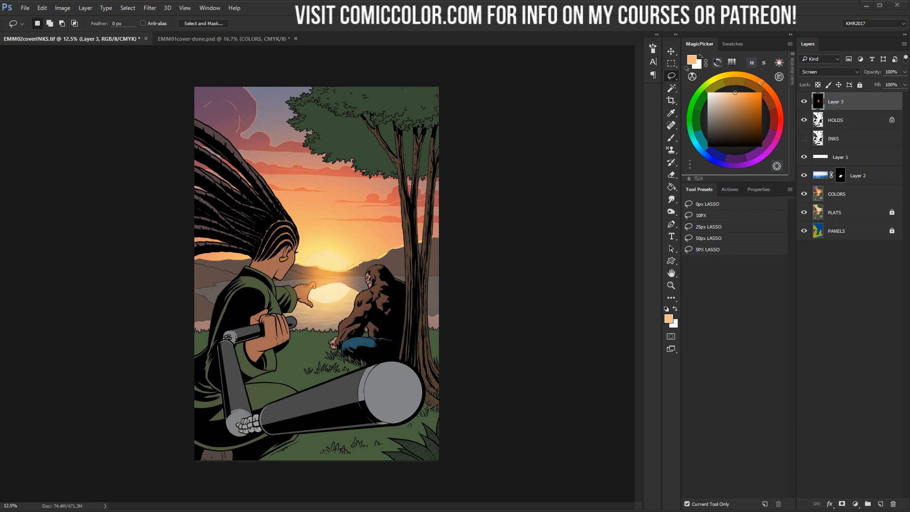
{"action": "key", "text": "ctrl+w"}
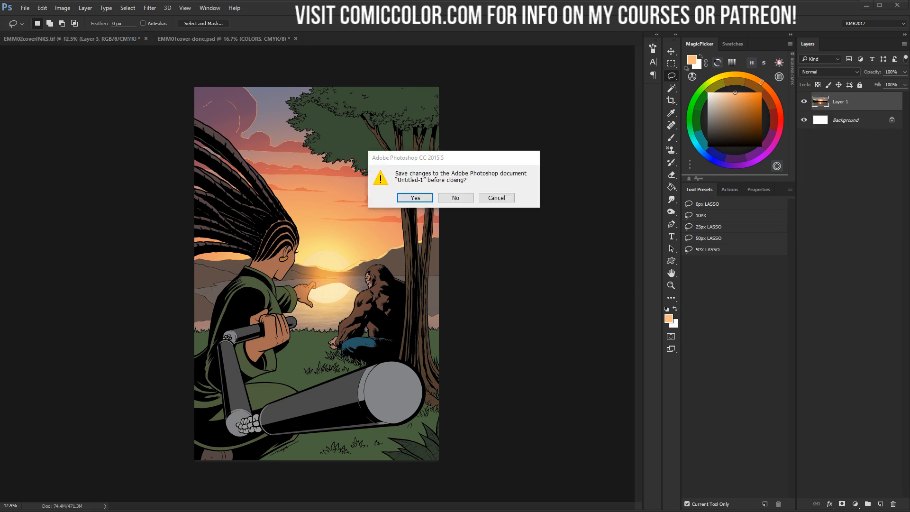
{"action": "left_click", "coordinate": [455, 198]}
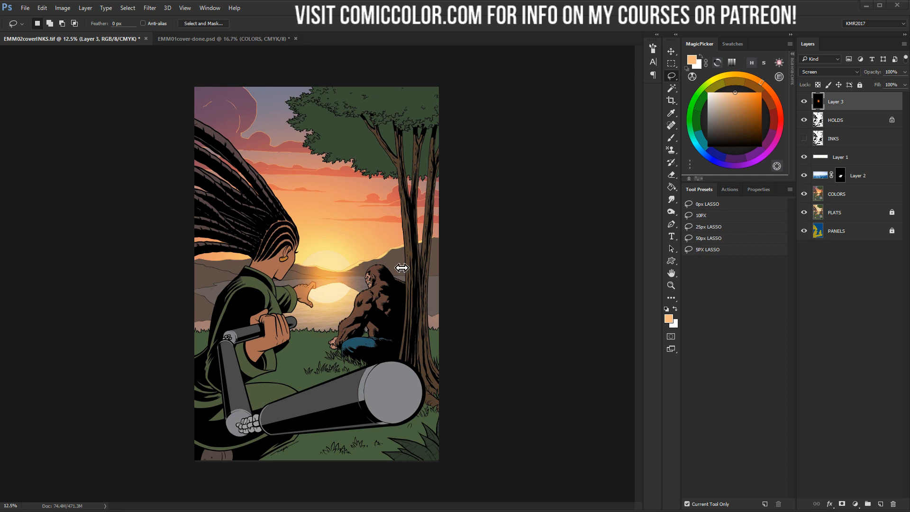
Make the COLORS layer active and hide the HOLDS, Layer 1 and Layer 2 layers
{"action": "key", "text": "ctrl+space"}
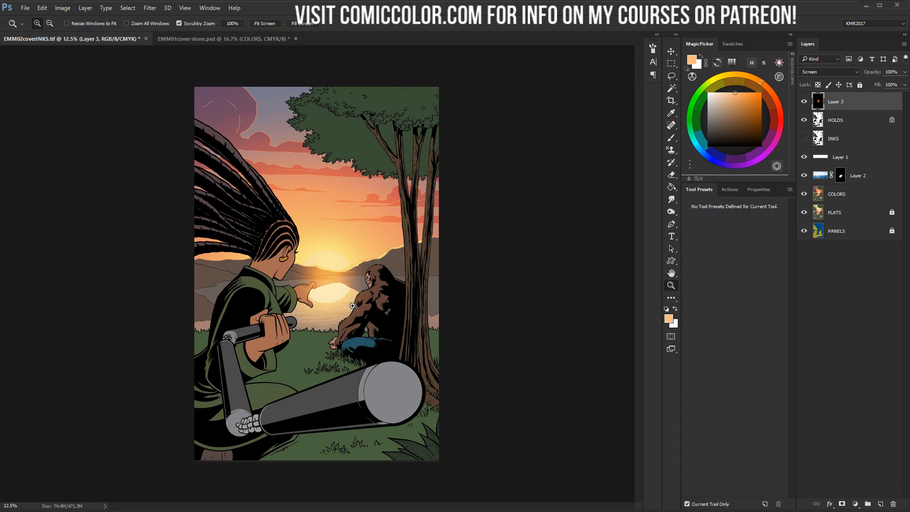
{"action": "left_click", "coordinate": [352, 304]}
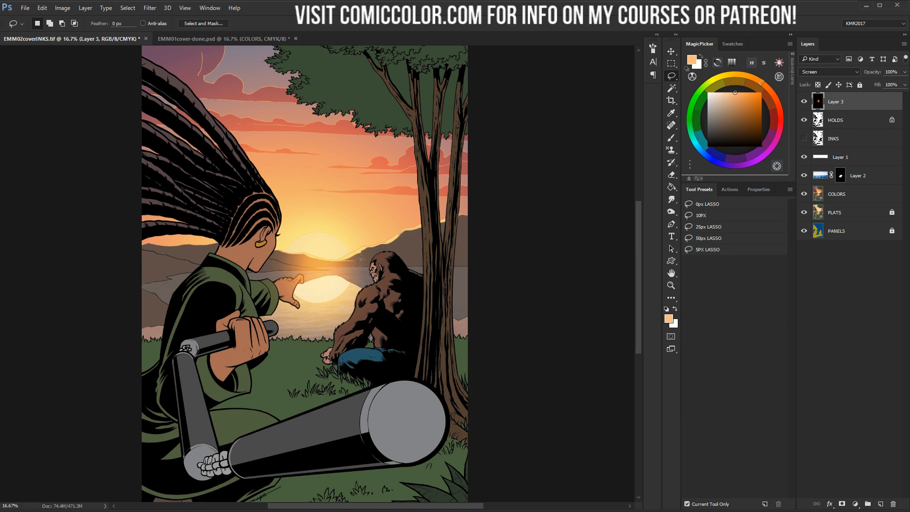
{"action": "key", "text": "b"}
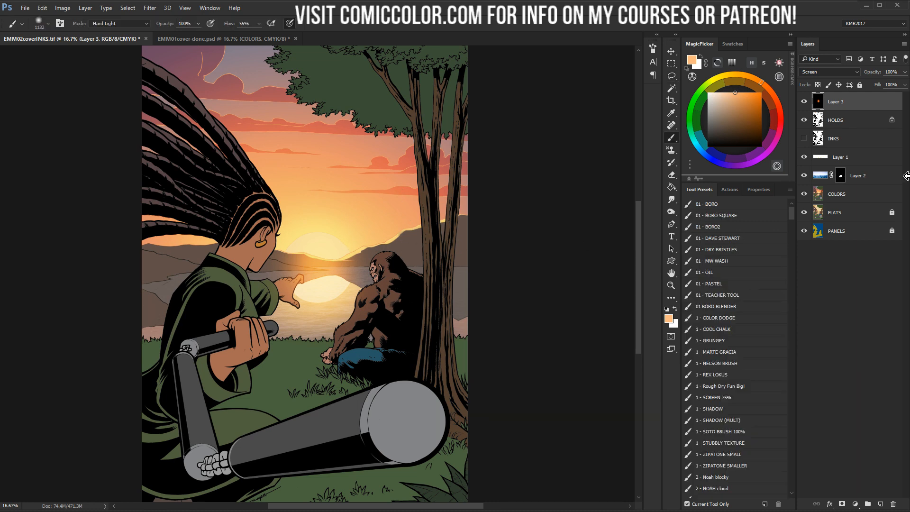
{"action": "left_click", "coordinate": [857, 194]}
{"action": "key", "text": "w"}
{"action": "left_click", "coordinate": [805, 120]}
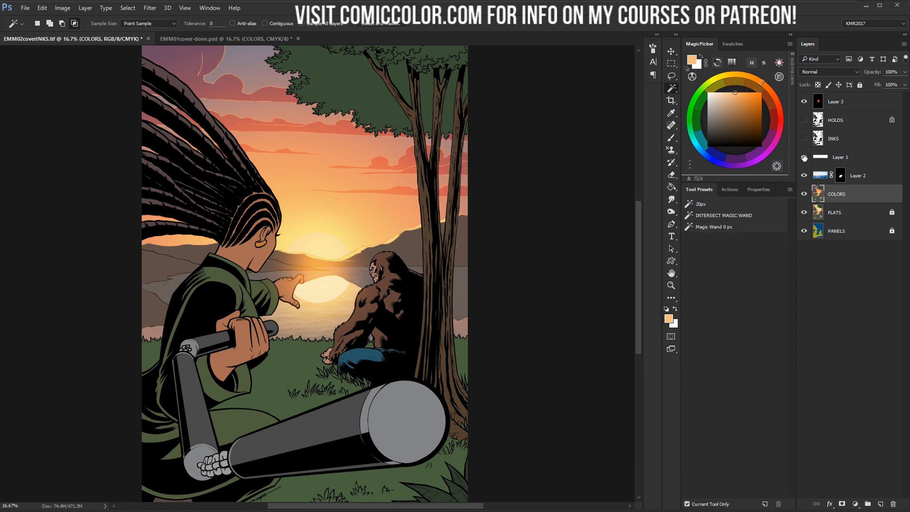
{"action": "left_click_drag", "start_coordinate": [805, 157], "coordinate": [805, 175]}
Sample the grey-brown near the lake's far left edge, select the lower water area from the FLATS layer, and return to COLORS
{"action": "key", "text": "b"}
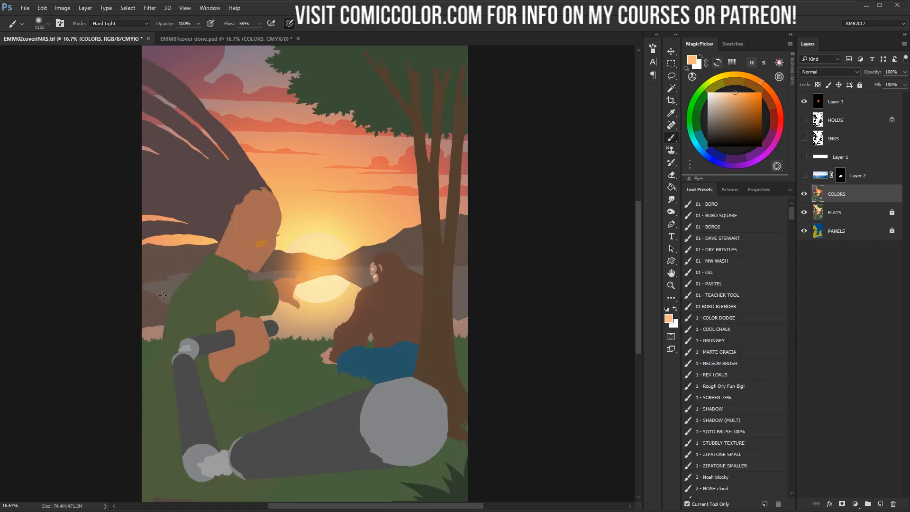
{"action": "left_click", "coordinate": [163, 294], "text": "alt"}
{"action": "key", "text": "w"}
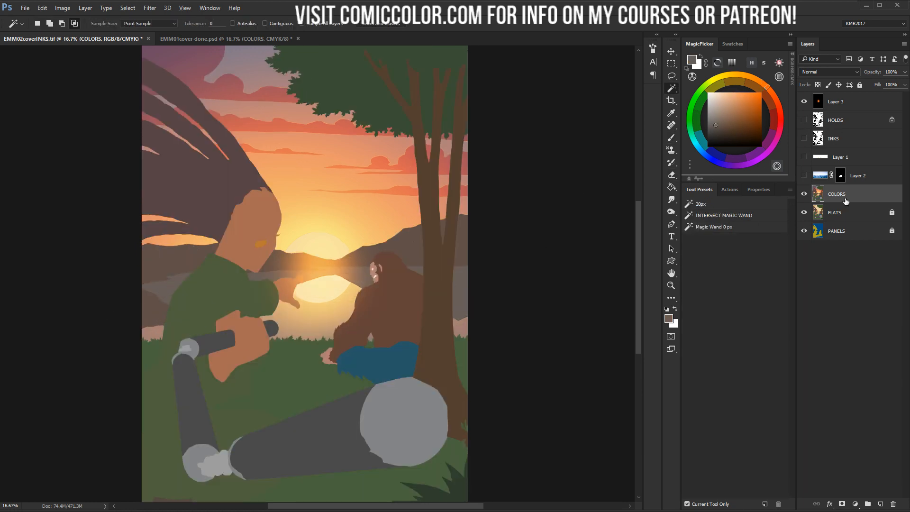
{"action": "key", "text": "shift+w"}
{"action": "key", "text": "shift+w"}
{"action": "key", "text": "alt+bracketleft"}
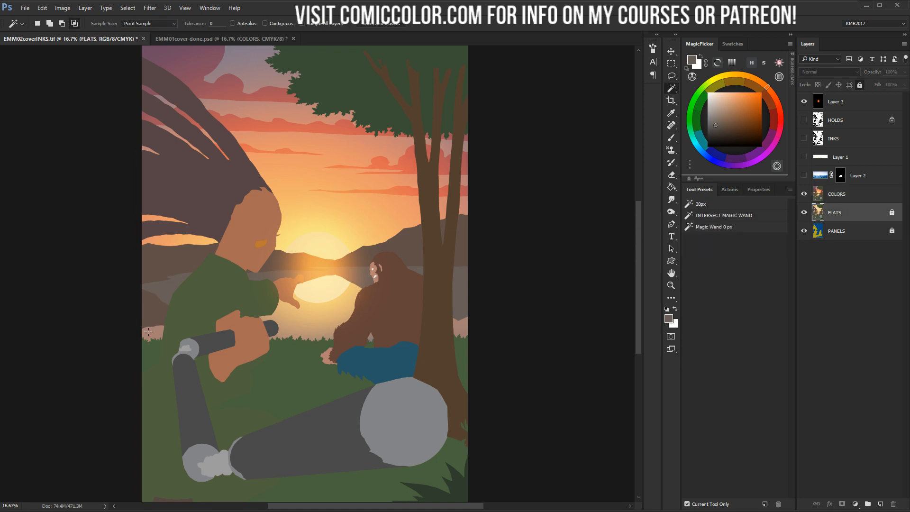
{"action": "left_click", "coordinate": [148, 332]}
{"action": "key", "text": "b"}
{"action": "key", "text": "alt+bracketright"}
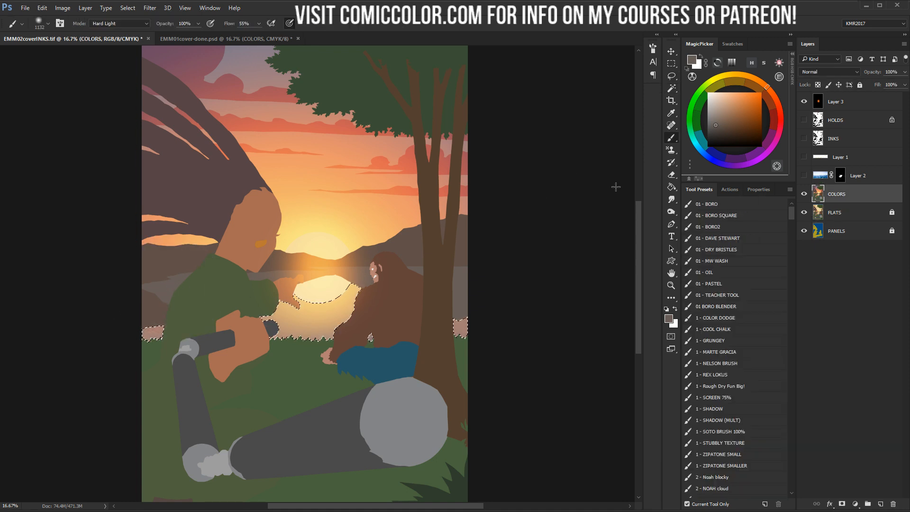
Darken the pinkish water at the lake's left edge with the sampled grey-brown using the 1 - SOTO BRUSH 100% preset, and deselect
{"action": "mouse_move", "coordinate": [95, 326]}
{"action": "left_mouse_down"}
{"action": "mouse_move", "coordinate": [162, 325]}
{"action": "mouse_move", "coordinate": [160, 314]}
{"action": "left_mouse_up"}
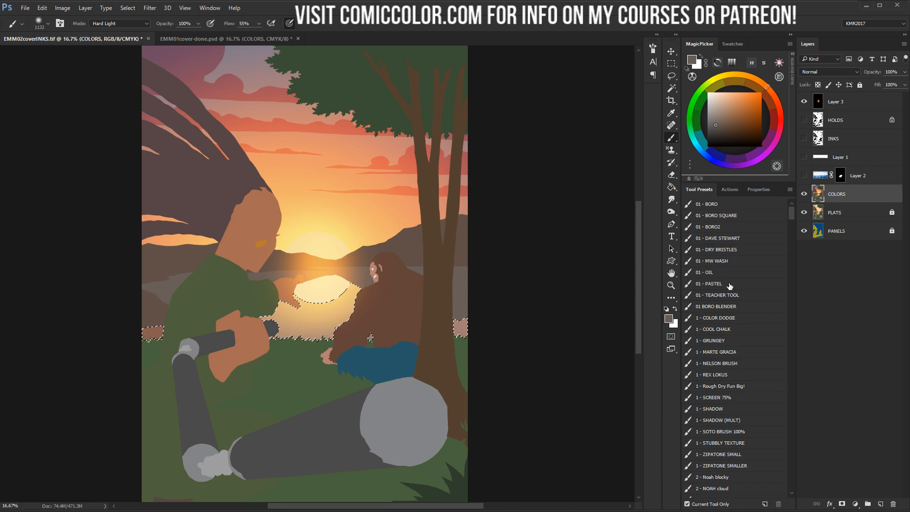
{"action": "key", "text": "ctrl+z"}
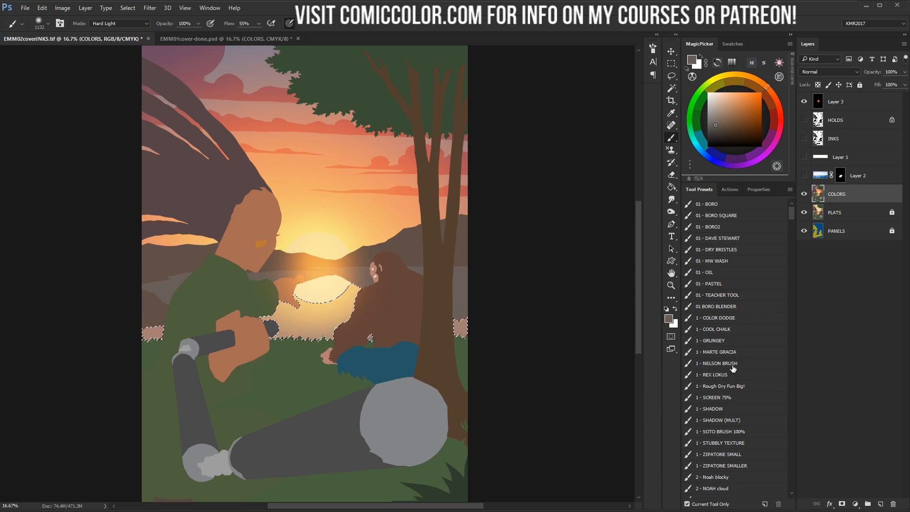
{"action": "left_click", "coordinate": [720, 431]}
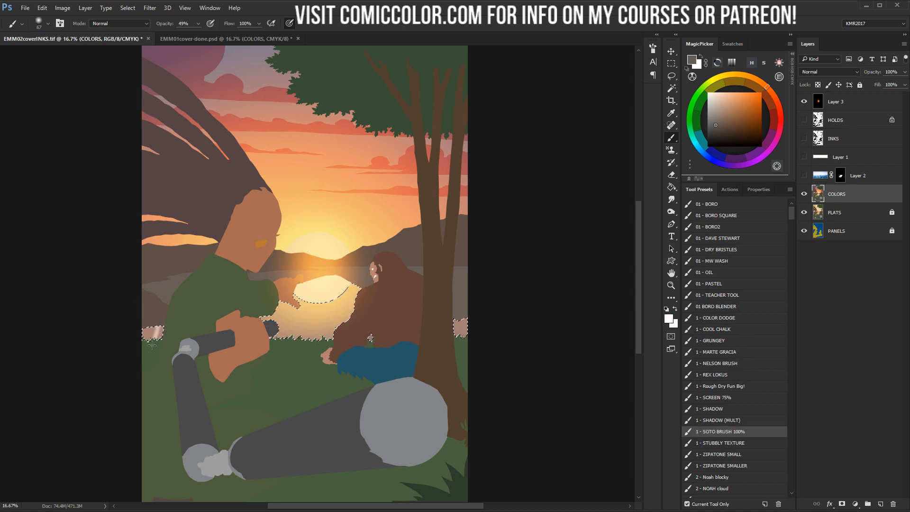
{"action": "mouse_move", "coordinate": [152, 345]}
{"action": "left_mouse_down"}
{"action": "mouse_move", "coordinate": [168, 281]}
{"action": "mouse_move", "coordinate": [174, 307]}
{"action": "left_mouse_up"}
{"action": "key", "text": "ctrl+z"}
{"action": "left_click", "coordinate": [167, 292], "text": "alt"}
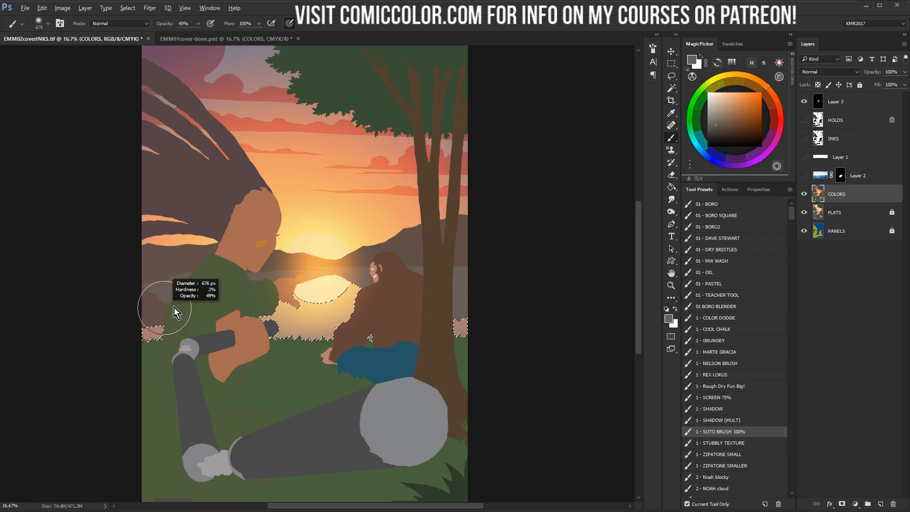
{"action": "left_click_drag", "start_coordinate": [163, 345], "coordinate": [140, 348]}
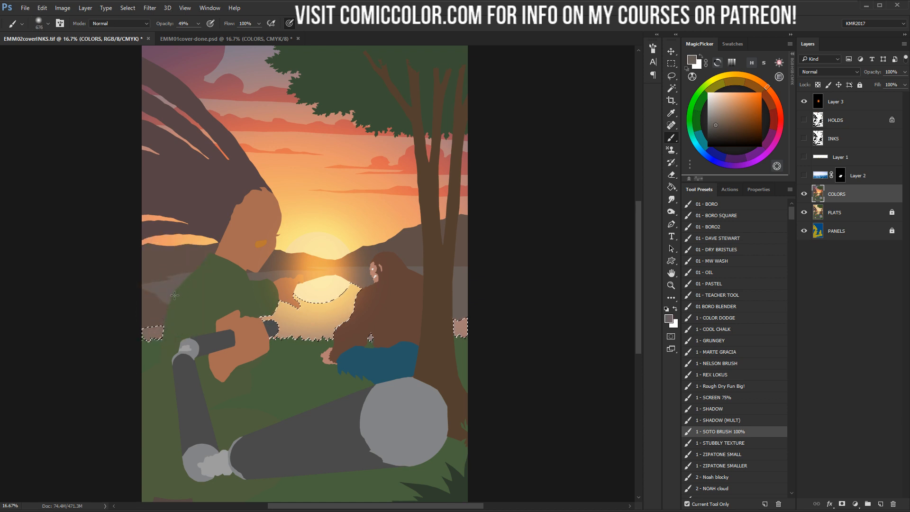
{"action": "key", "text": "ctrl+d"}
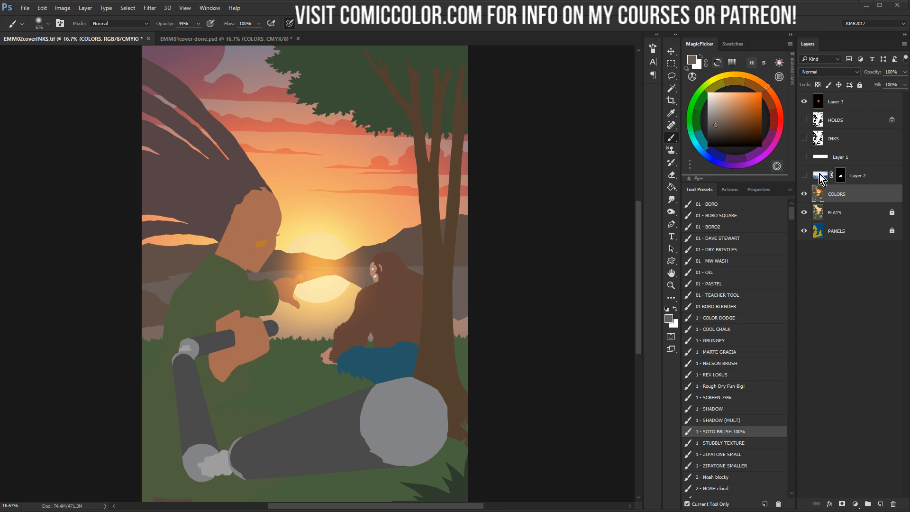
Show the HOLDS, Layer 1 and Layer 2 layers again, keep INKS hidden, and clear the remaining selection
{"action": "left_click_drag", "start_coordinate": [804, 120], "coordinate": [803, 175]}
{"action": "left_click", "coordinate": [804, 139]}
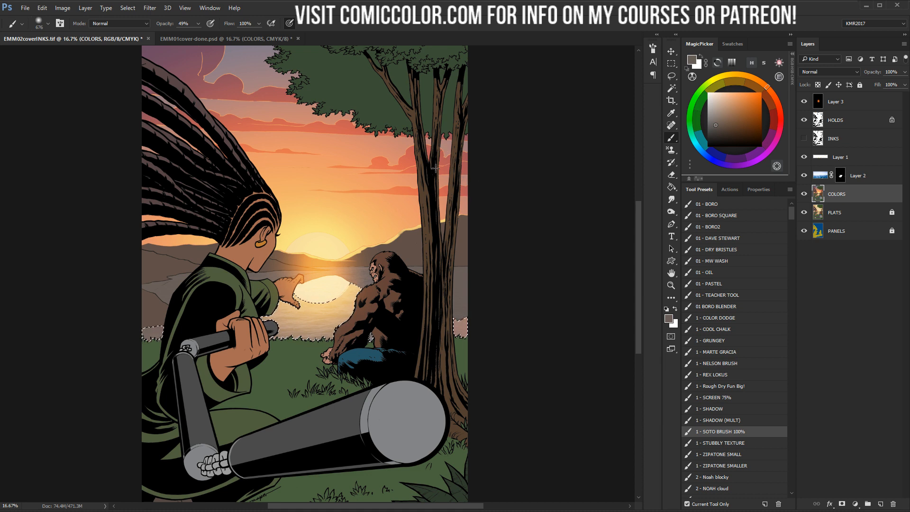
{"action": "key", "text": "l"}
{"action": "key", "text": "ctrl+d"}
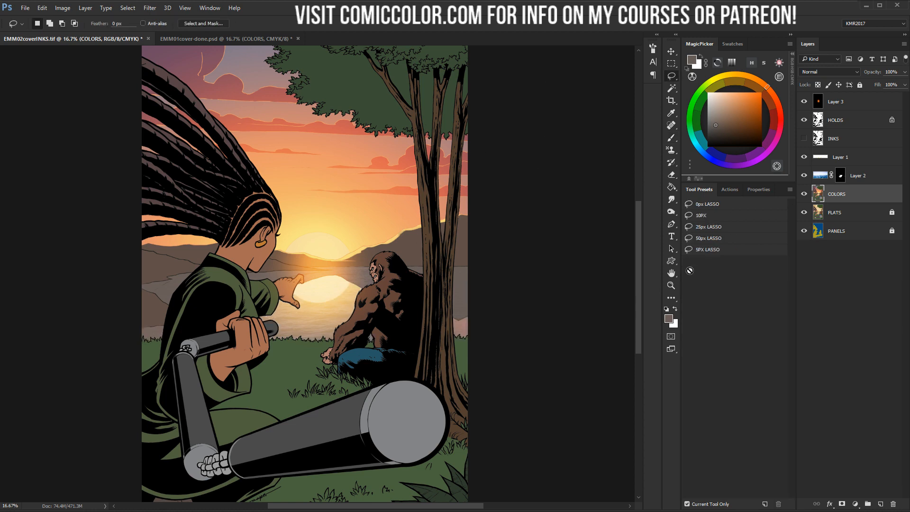
{"action": "left_click", "coordinate": [671, 285]}
{"action": "left_click", "coordinate": [365, 322], "text": "alt"}
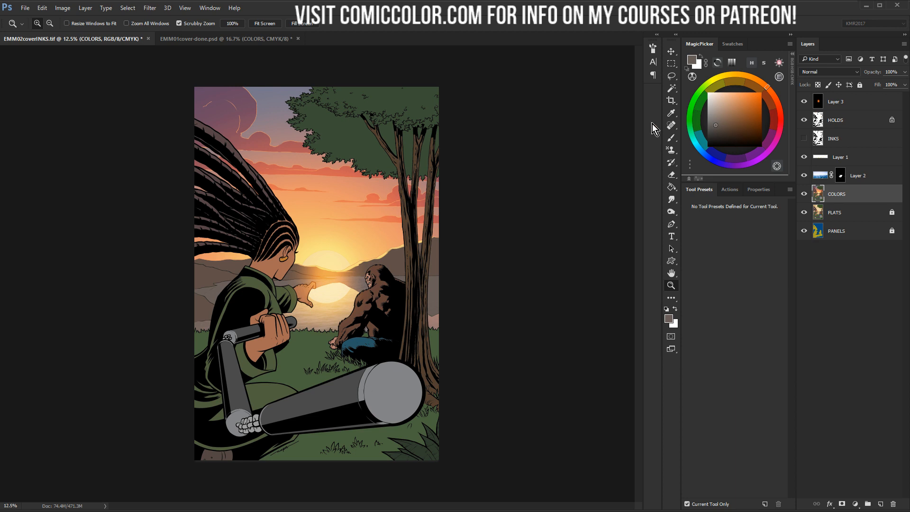
Add a new empty layer above the glow layer and choose the 01 - TEACHER TOOL brush
{"action": "key", "text": "b"}
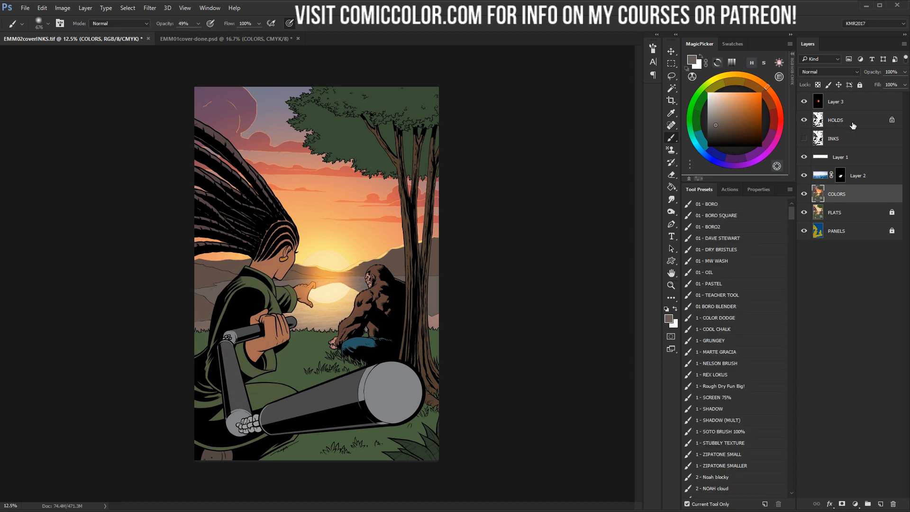
{"action": "left_click", "coordinate": [853, 106]}
{"action": "left_click", "coordinate": [879, 504]}
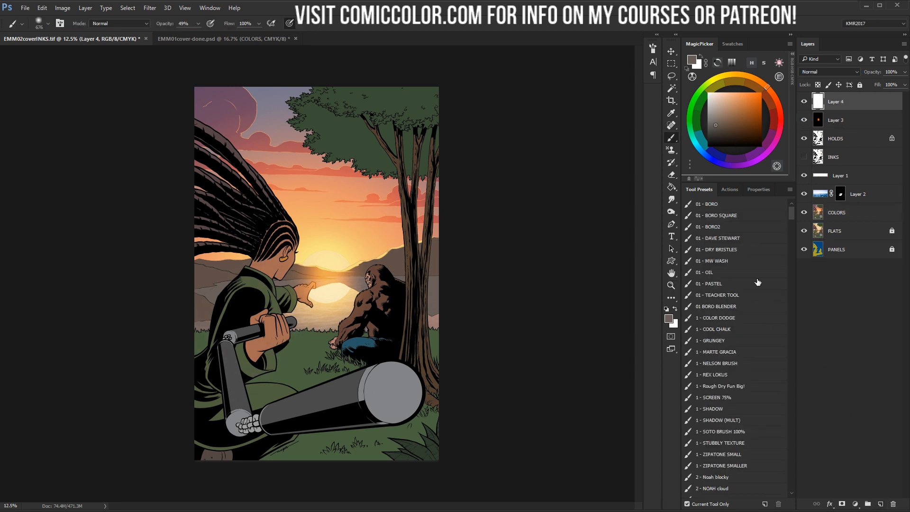
{"action": "left_click", "coordinate": [737, 295]}
{"action": "mouse_move", "coordinate": [261, 257]}
{"action": "left_mouse_down"}
{"action": "mouse_move", "coordinate": [290, 274]}
{"action": "mouse_move", "coordinate": [258, 275]}
{"action": "mouse_move", "coordinate": [209, 402]}
{"action": "mouse_move", "coordinate": [236, 396]}
{"action": "mouse_move", "coordinate": [267, 408]}
{"action": "left_mouse_up"}
{"action": "key", "text": "ctrl+z"}
{"action": "key", "text": "l"}
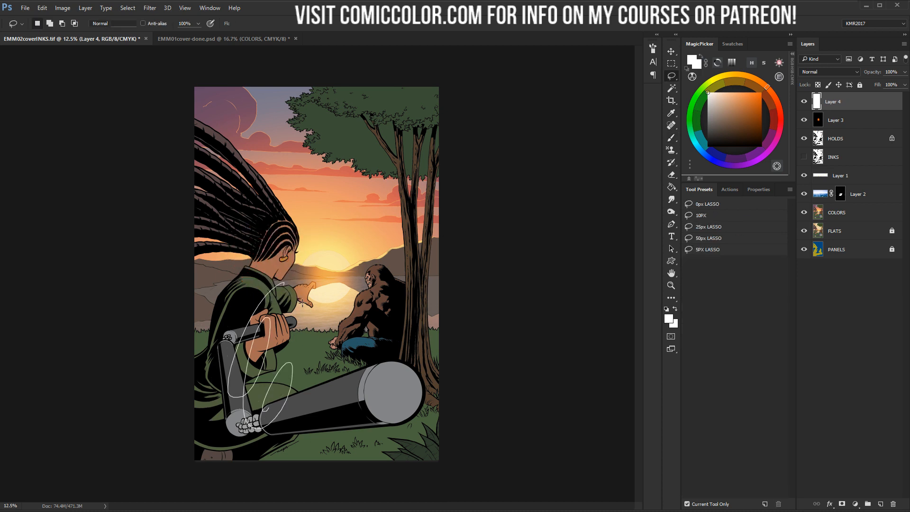
{"action": "key", "text": "b"}
{"action": "left_click_drag", "start_coordinate": [311, 268], "coordinate": [336, 277]}
{"action": "key", "text": "ctrl+z"}
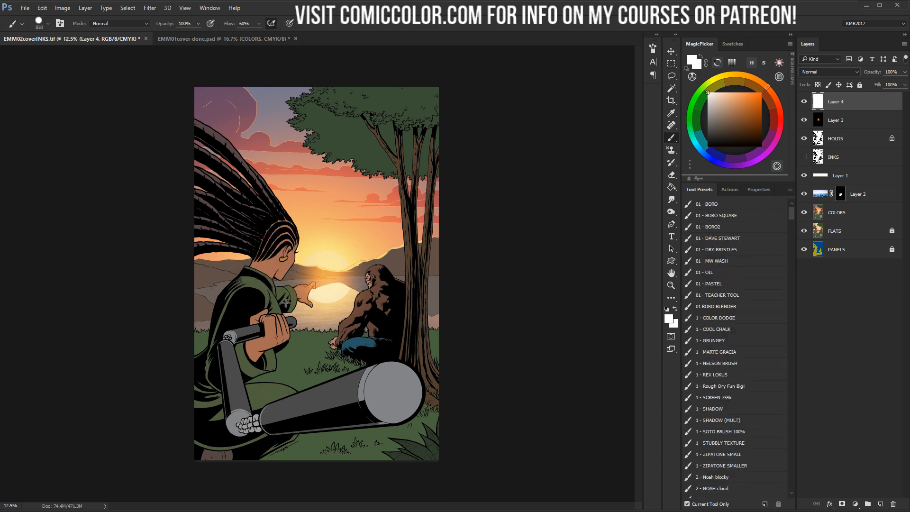
{"action": "left_click_drag", "start_coordinate": [287, 308], "coordinate": [282, 319]}
{"action": "left_click_drag", "start_coordinate": [285, 283], "coordinate": [279, 287]}
{"action": "left_click_drag", "start_coordinate": [248, 334], "coordinate": [261, 417]}
{"action": "key", "text": "ctrl+z"}
{"action": "mouse_move", "coordinate": [306, 332]}
{"action": "left_mouse_down"}
{"action": "mouse_move", "coordinate": [334, 349]}
{"action": "mouse_move", "coordinate": [338, 374]}
{"action": "left_mouse_up"}
{"action": "key", "text": "ctrl+z"}
{"action": "left_click_drag", "start_coordinate": [296, 227], "coordinate": [274, 295]}
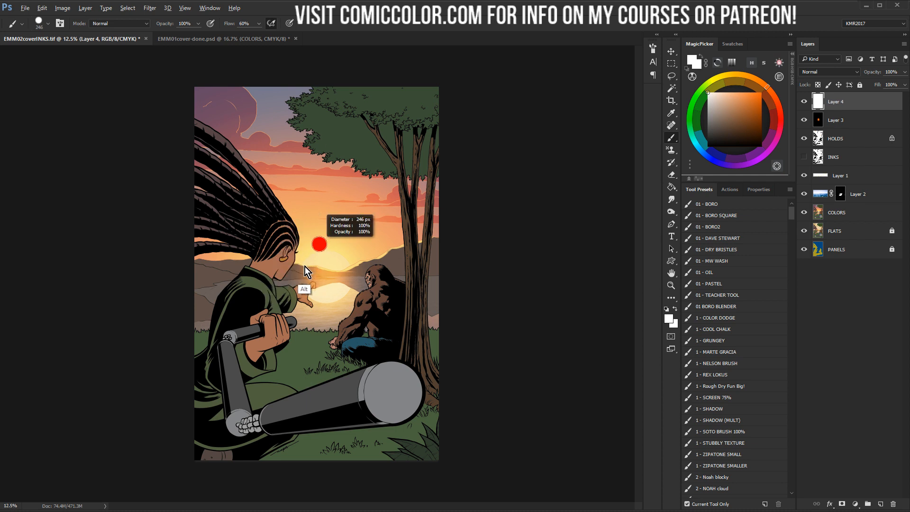
Rough in white guide strokes along the woman's face, hand and sleeve and the large barrel, and undo them all
{"action": "mouse_move", "coordinate": [299, 226]}
{"action": "left_mouse_down"}
{"action": "mouse_move", "coordinate": [297, 254]}
{"action": "mouse_move", "coordinate": [276, 288]}
{"action": "mouse_move", "coordinate": [283, 341]}
{"action": "left_mouse_up"}
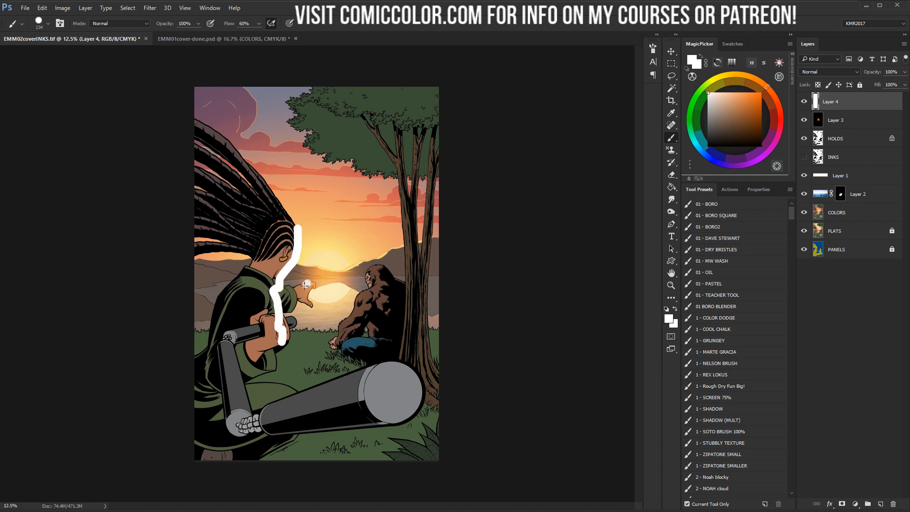
{"action": "left_click_drag", "start_coordinate": [308, 284], "coordinate": [297, 305]}
{"action": "mouse_move", "coordinate": [282, 343]}
{"action": "left_mouse_down"}
{"action": "mouse_move", "coordinate": [264, 356]}
{"action": "mouse_move", "coordinate": [268, 367]}
{"action": "left_mouse_up"}
{"action": "mouse_move", "coordinate": [255, 381]}
{"action": "left_mouse_down"}
{"action": "mouse_move", "coordinate": [303, 402]}
{"action": "mouse_move", "coordinate": [280, 400]}
{"action": "mouse_move", "coordinate": [389, 367]}
{"action": "left_mouse_up"}
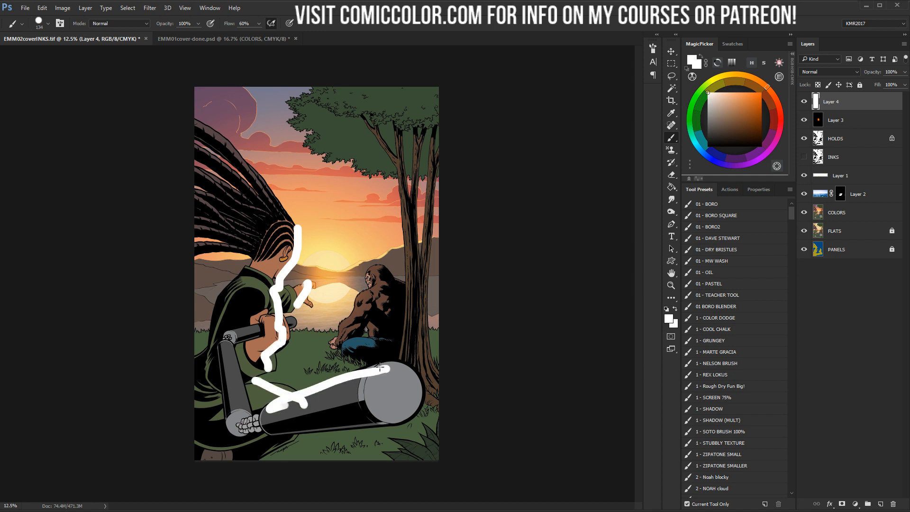
{"action": "key", "text": "ctrl+z"}
{"action": "key", "text": "ctrl+z"}
{"action": "key", "text": "ctrl+z"}
{"action": "key", "text": "ctrl+z"}
{"action": "key", "text": "ctrl+z"}
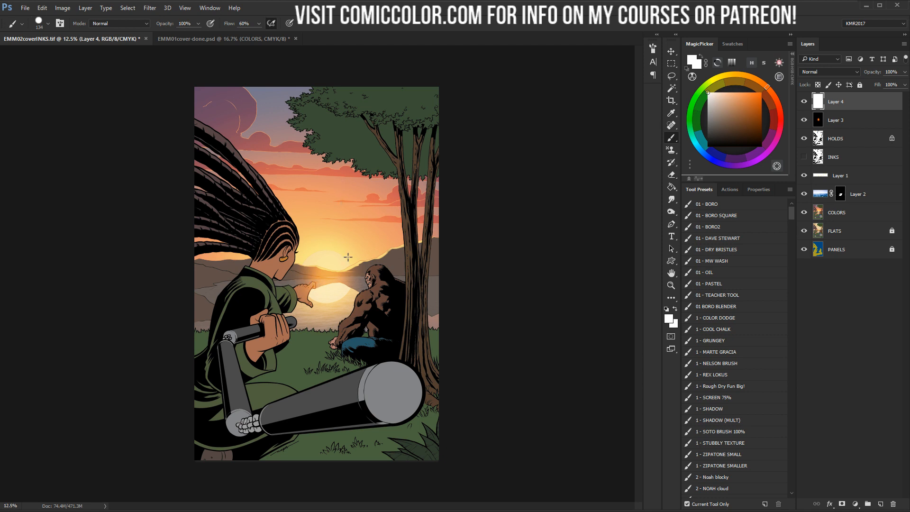
Make COLORS the active layer, choose the 01 - BORO SQUARE brush, and sample the light orange sky below the tree foliage
{"action": "key", "text": "z"}
{"action": "left_click", "coordinate": [343, 300]}
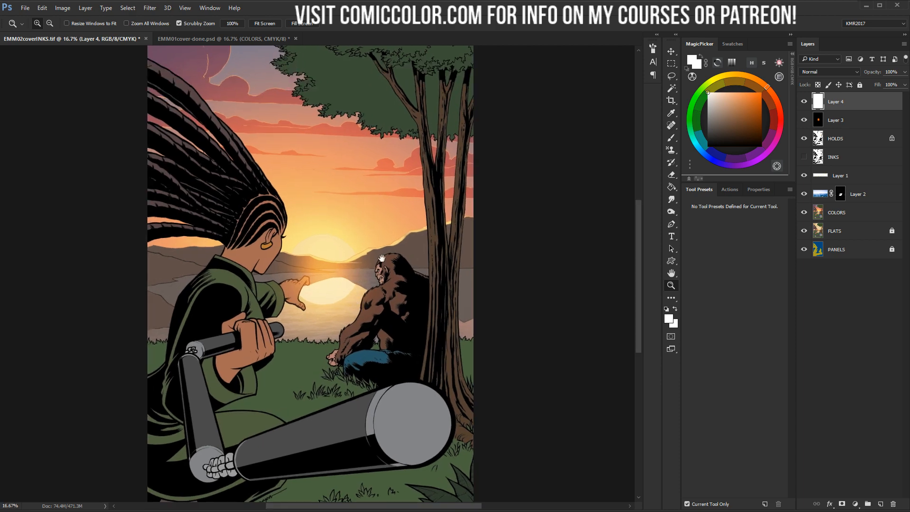
{"action": "left_click_drag", "start_coordinate": [355, 299], "coordinate": [399, 217]}
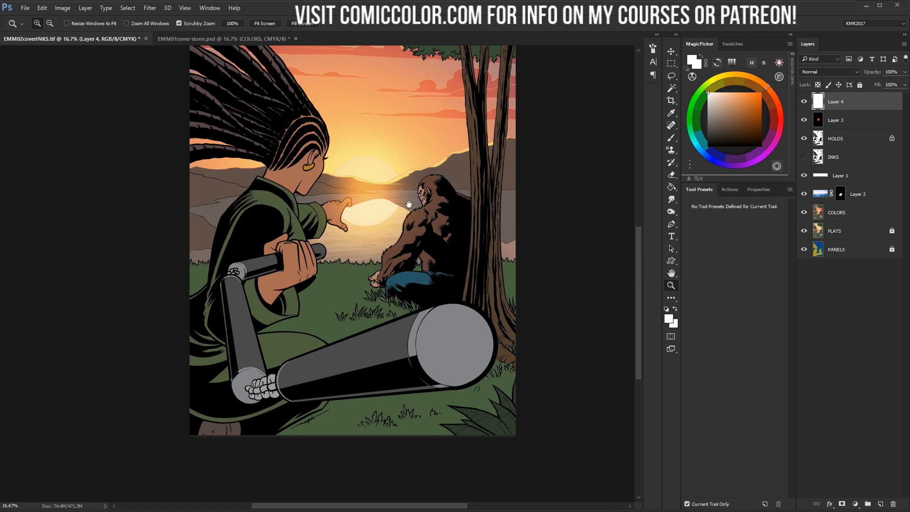
{"action": "left_click_drag", "start_coordinate": [417, 201], "coordinate": [411, 372]}
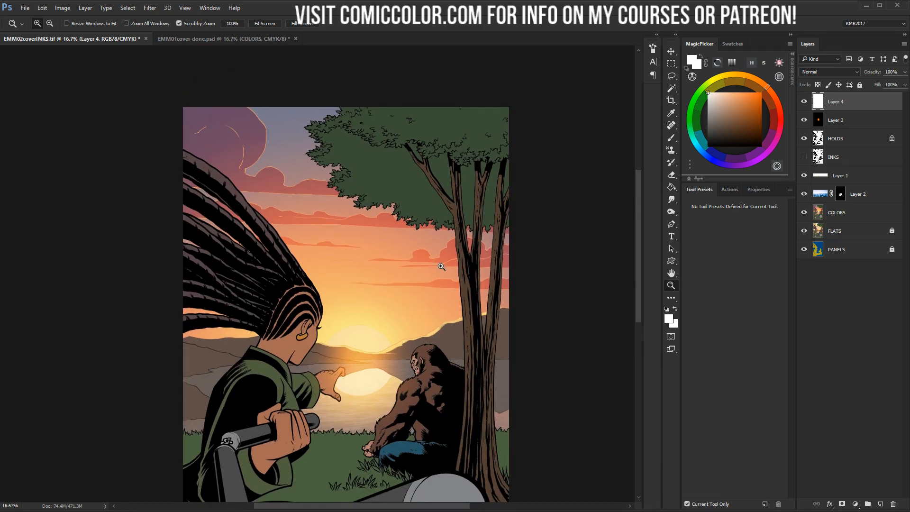
{"action": "left_click_drag", "start_coordinate": [493, 273], "coordinate": [462, 157]}
{"action": "left_click", "coordinate": [469, 139]}
{"action": "key", "text": "w"}
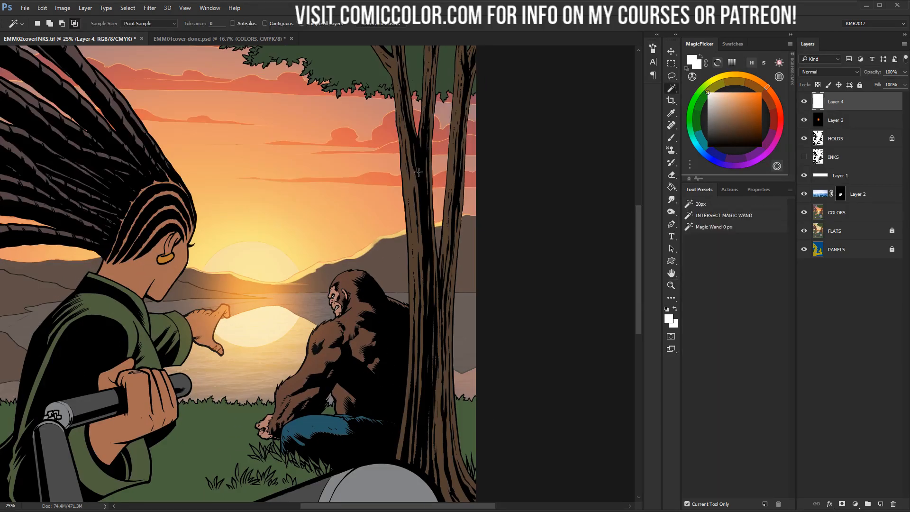
{"action": "key", "text": "l"}
{"action": "left_click", "coordinate": [811, 210]}
{"action": "key", "text": "b"}
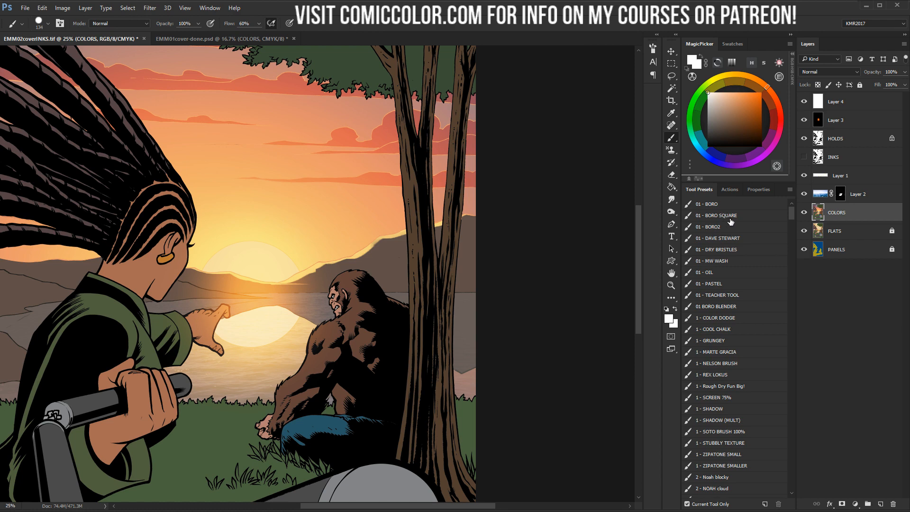
{"action": "left_click", "coordinate": [732, 217]}
{"action": "scroll", "coordinate": [467, 149], "scroll_direction": "up", "scroll_amount": 5}
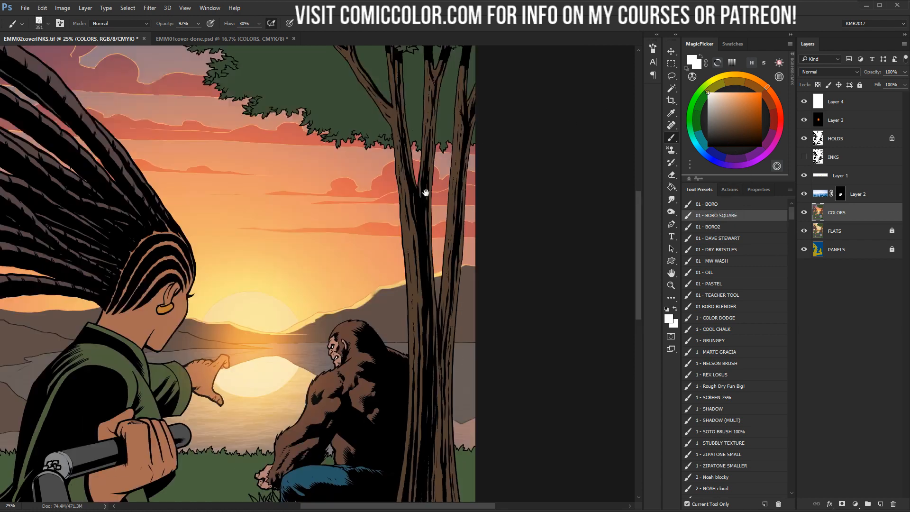
{"action": "scroll", "coordinate": [370, 170], "scroll_direction": "up", "scroll_amount": 1}
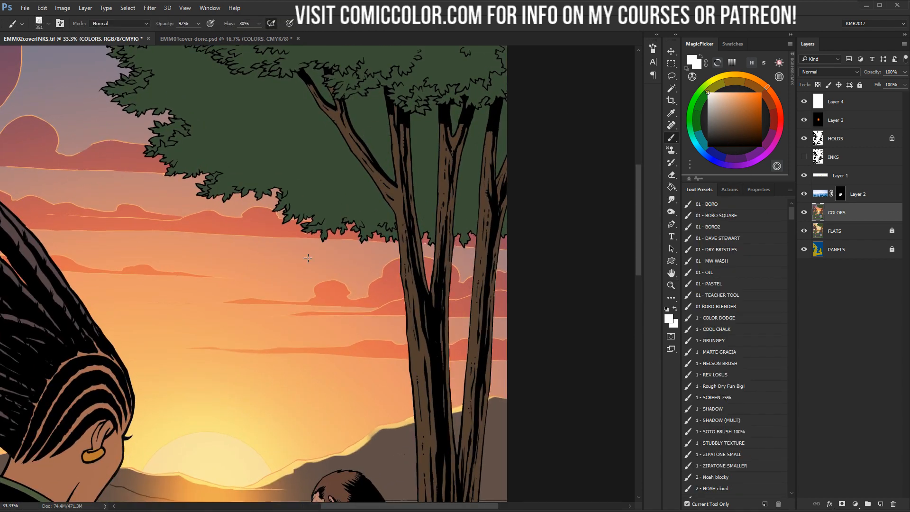
{"action": "left_click", "coordinate": [297, 273], "text": "alt"}
{"action": "left_click", "coordinate": [735, 96]}
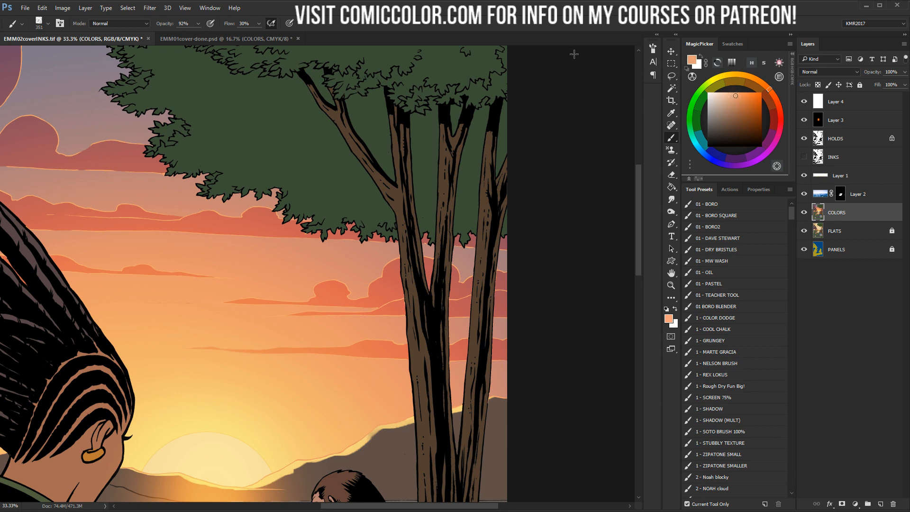
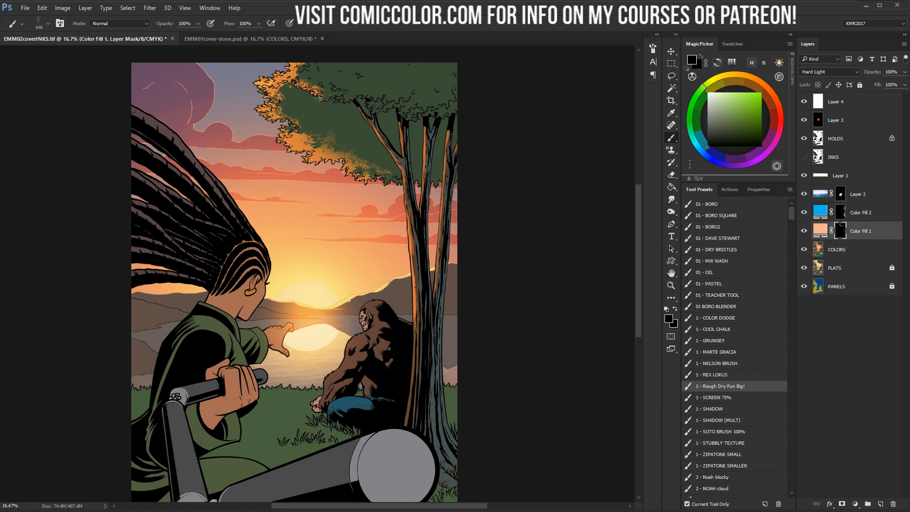
Add a new empty layer directly above Layer 1 for highlights on the tree trunks
{"action": "mouse_move", "coordinate": [320, 87]}
{"action": "left_mouse_down"}
{"action": "mouse_move", "coordinate": [313, 90]}
{"action": "mouse_move", "coordinate": [321, 97]}
{"action": "left_mouse_up"}
{"action": "left_click", "coordinate": [422, 199], "text": "ctrl"}
{"action": "left_click", "coordinate": [425, 224], "text": "ctrl"}
{"action": "left_click_drag", "start_coordinate": [429, 268], "coordinate": [444, 178]}
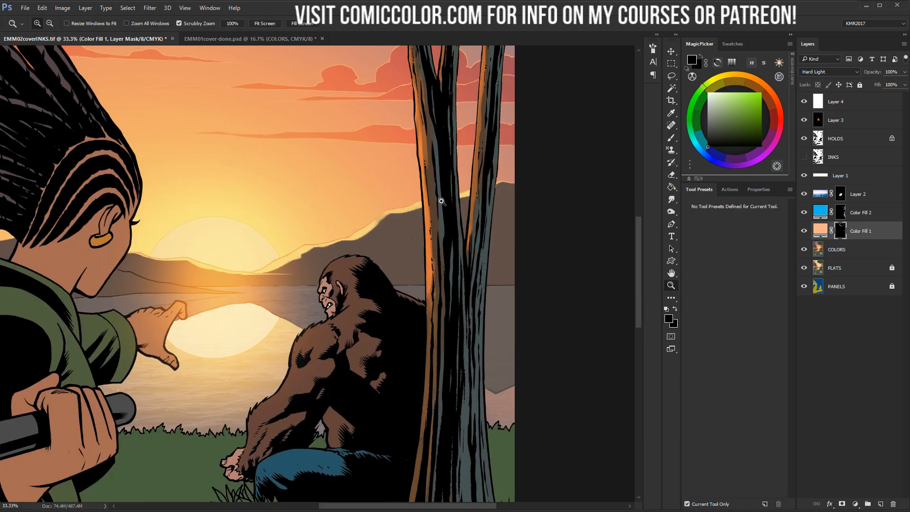
{"action": "left_click", "coordinate": [438, 209], "text": "ctrl"}
{"action": "key", "text": "b"}
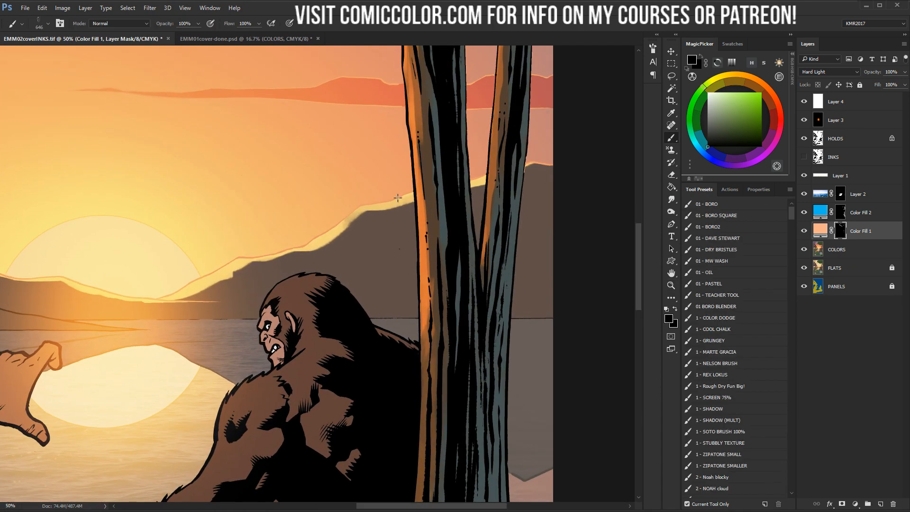
{"action": "left_click", "coordinate": [862, 177]}
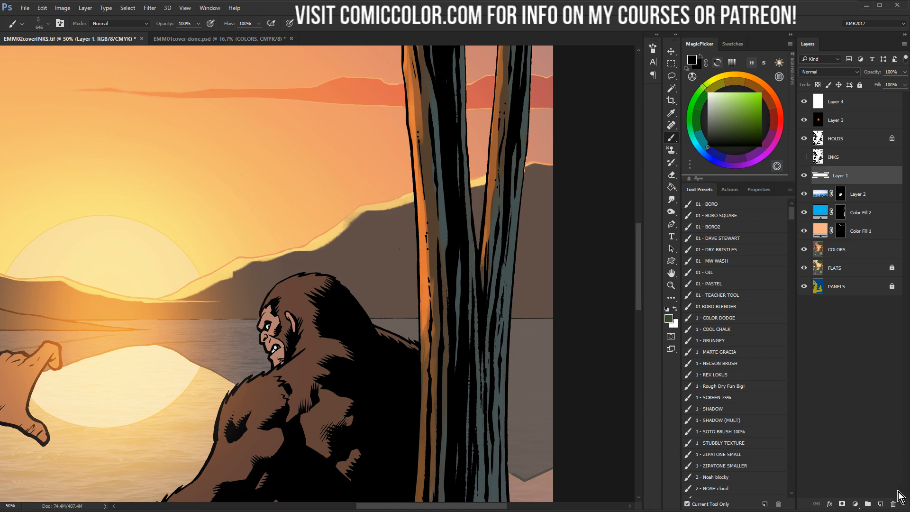
{"action": "left_click", "coordinate": [880, 504]}
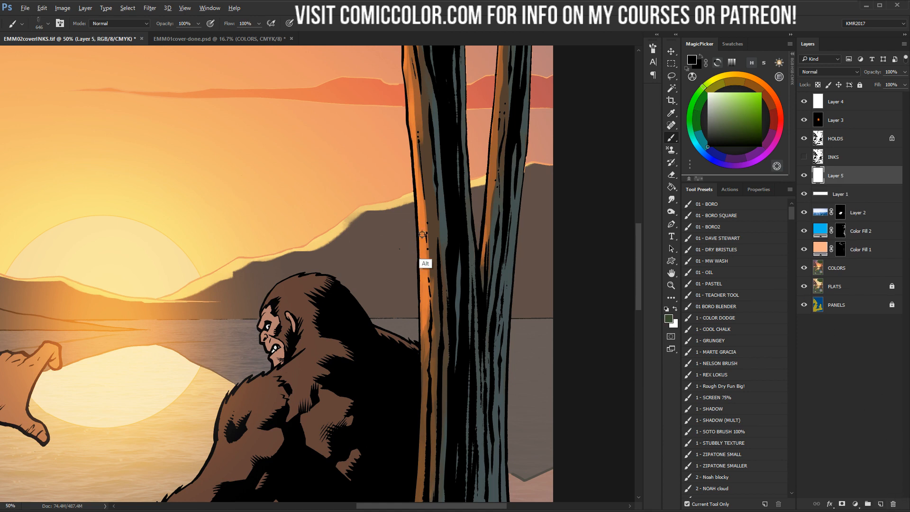
Sample the sunset's yellow-orange and paint thin highlights along the sun-facing edges of both tree trunks with the 01 - BORO SQUARE brush
{"action": "left_click_drag", "start_coordinate": [423, 236], "coordinate": [334, 269]}
{"action": "left_click", "coordinate": [144, 260], "text": "alt"}
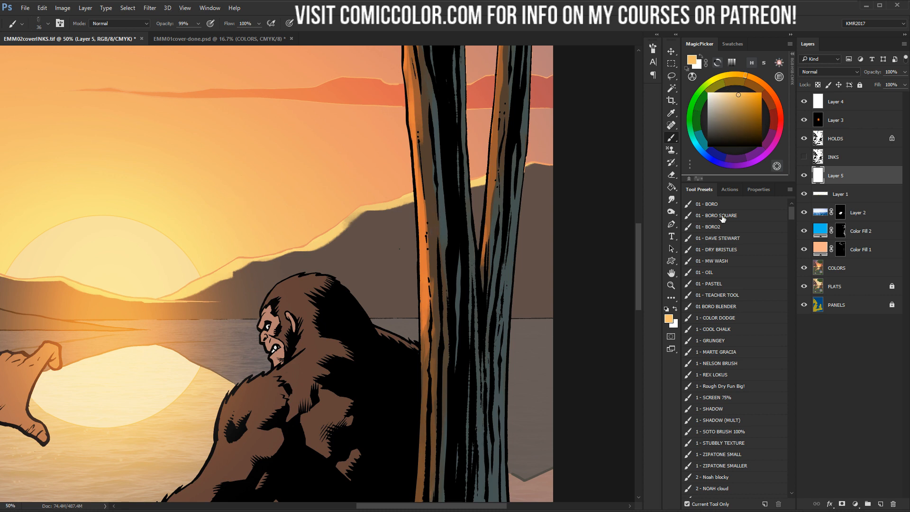
{"action": "key", "text": "shift+3"}
{"action": "mouse_move", "coordinate": [442, 177]}
{"action": "left_mouse_down"}
{"action": "mouse_move", "coordinate": [398, 205]}
{"action": "mouse_move", "coordinate": [419, 180]}
{"action": "mouse_move", "coordinate": [456, 169]}
{"action": "mouse_move", "coordinate": [426, 172]}
{"action": "mouse_move", "coordinate": [417, 162]}
{"action": "mouse_move", "coordinate": [423, 302]}
{"action": "mouse_move", "coordinate": [409, 83]}
{"action": "mouse_move", "coordinate": [417, 173]}
{"action": "left_mouse_up"}
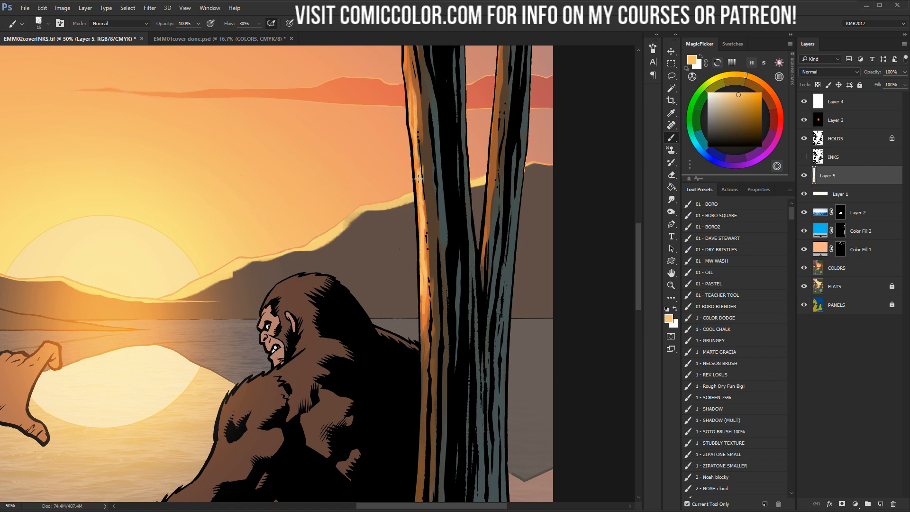
{"action": "left_click", "coordinate": [427, 190], "text": "alt"}
{"action": "left_click", "coordinate": [423, 240], "text": "alt"}
{"action": "mouse_move", "coordinate": [488, 194]}
{"action": "left_mouse_down"}
{"action": "mouse_move", "coordinate": [485, 238]}
{"action": "mouse_move", "coordinate": [489, 178]}
{"action": "mouse_move", "coordinate": [482, 251]}
{"action": "left_mouse_up"}
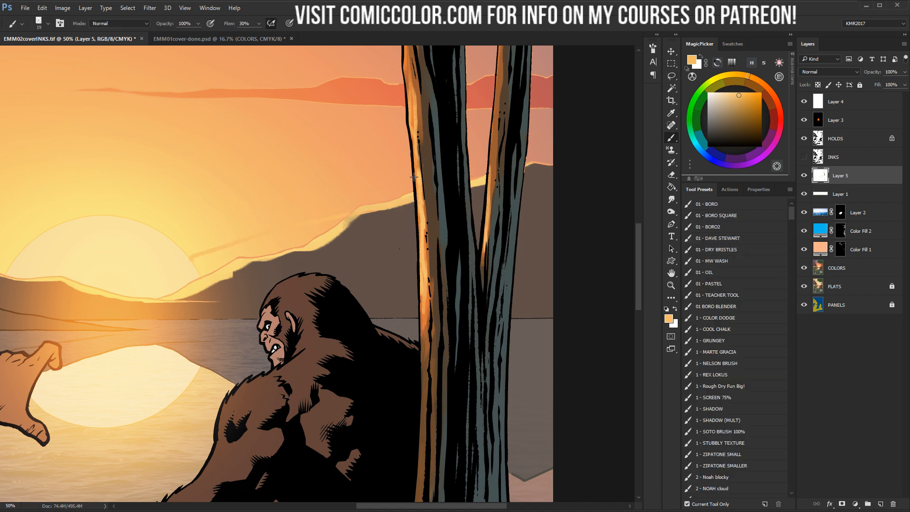
Try a white stroke from the sunset glow across the ape, and undo it
{"action": "left_click", "coordinate": [707, 92]}
{"action": "mouse_move", "coordinate": [176, 256]}
{"action": "left_mouse_down"}
{"action": "mouse_move", "coordinate": [417, 194]}
{"action": "mouse_move", "coordinate": [330, 420]}
{"action": "left_mouse_up"}
{"action": "key", "text": "ctrl+z"}
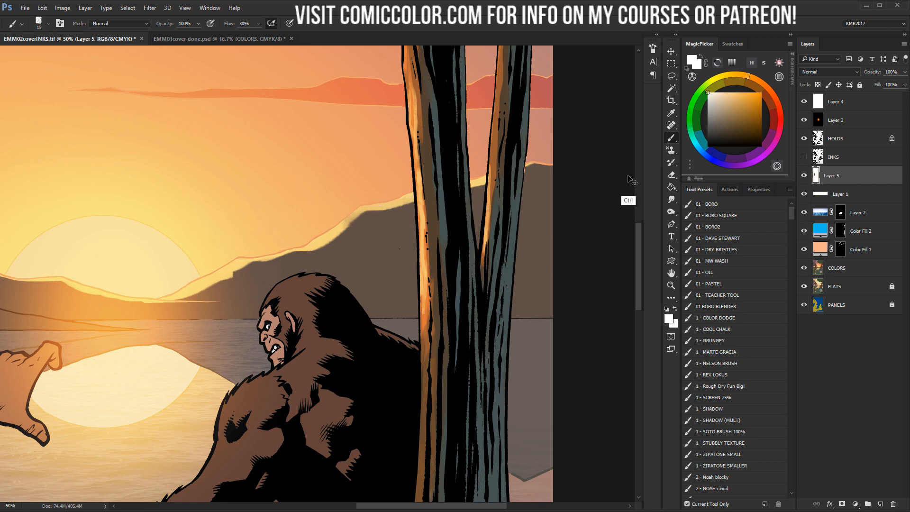
Examine the whole cover at several zoom levels to judge the tree's rim lighting against the sunset
{"action": "left_click", "coordinate": [672, 284]}
{"action": "left_click", "coordinate": [398, 278], "text": "alt"}
{"action": "left_click", "coordinate": [401, 280], "text": "alt"}
{"action": "left_click", "coordinate": [397, 298], "text": "alt"}
{"action": "left_click", "coordinate": [391, 334], "text": "alt"}
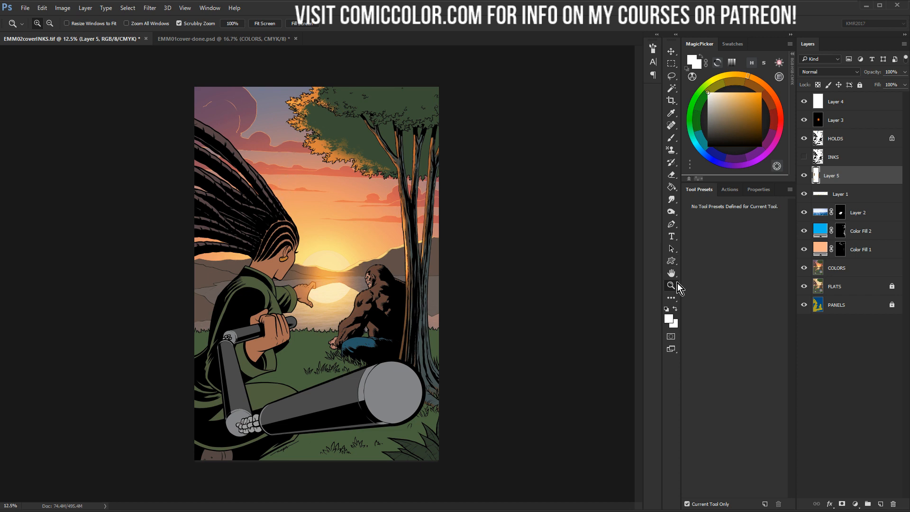
{"action": "left_click", "coordinate": [382, 271], "text": "alt"}
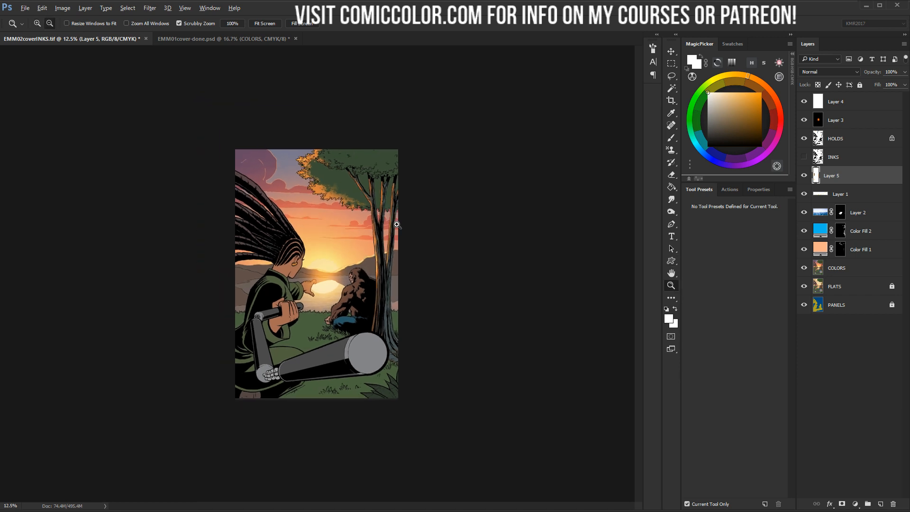
{"action": "left_click", "coordinate": [364, 240]}
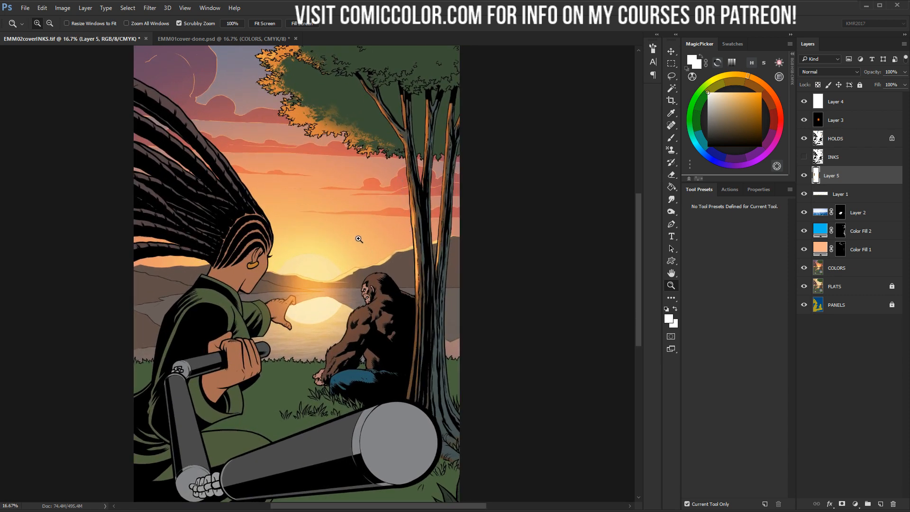
{"action": "left_click_drag", "start_coordinate": [367, 238], "coordinate": [449, 264]}
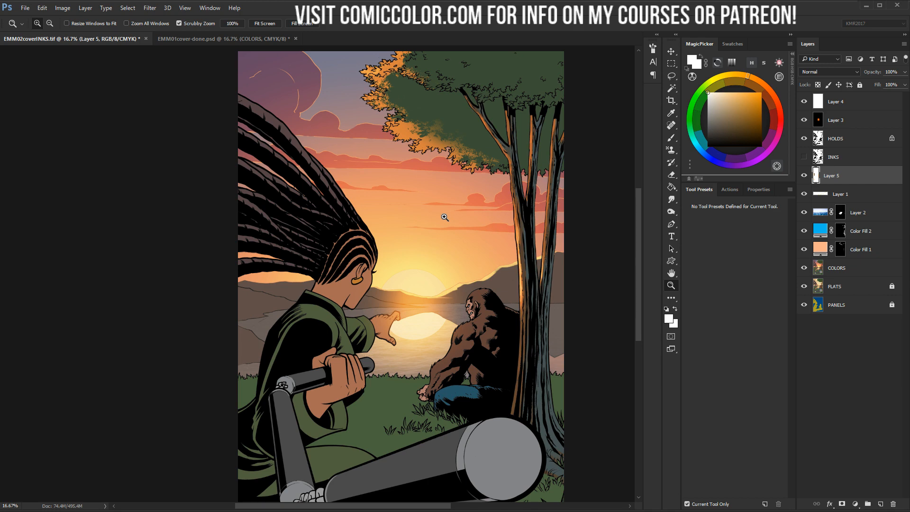
{"action": "left_click_drag", "start_coordinate": [509, 266], "coordinate": [506, 216]}
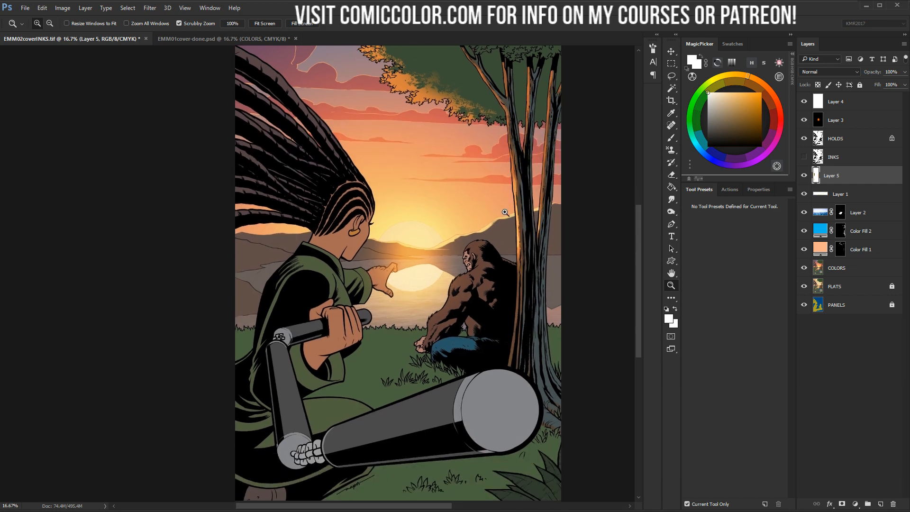
{"action": "left_click", "coordinate": [522, 321], "text": "alt"}
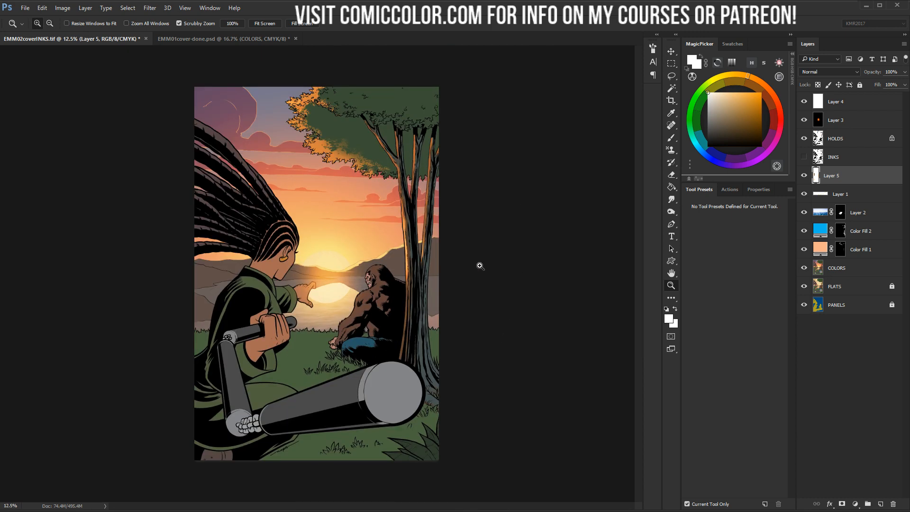
Select the grass area using the COLORS layer, activate the Color Fill 1 mask, and choose the 1 - MARTE GRACIA brush
{"action": "left_click", "coordinate": [835, 266]}
{"action": "key", "text": "w"}
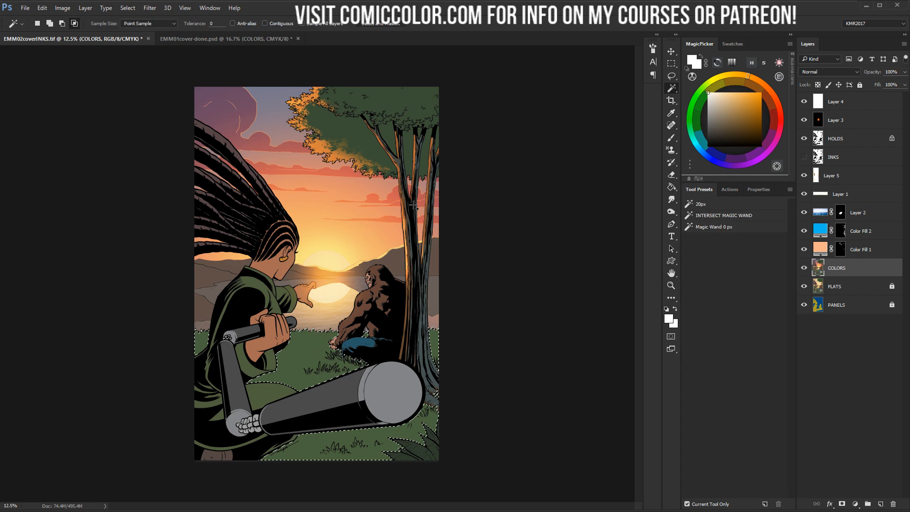
{"action": "left_click", "coordinate": [841, 248]}
{"action": "key", "text": "b"}
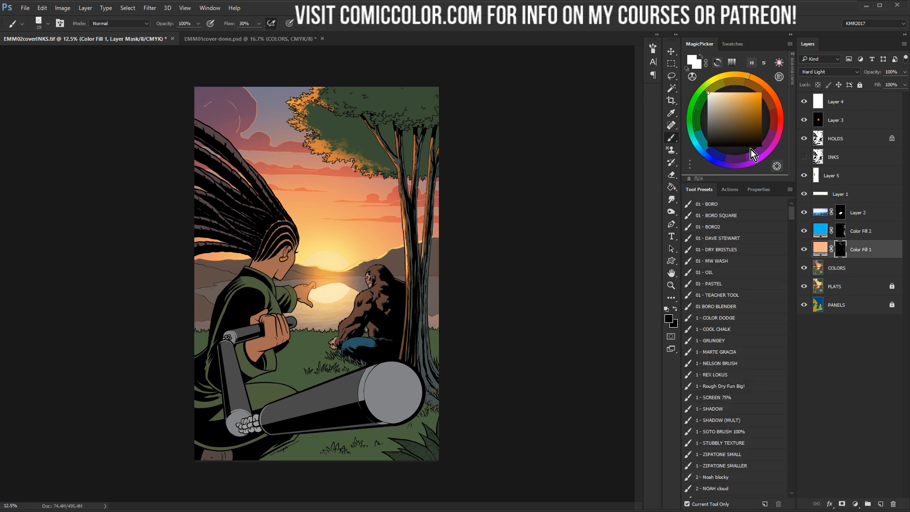
{"action": "left_click", "coordinate": [742, 354]}
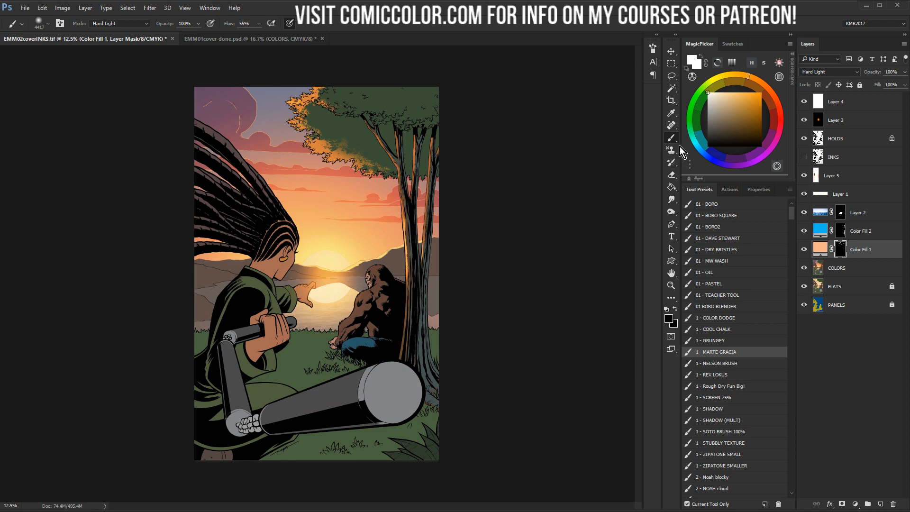
Set the foreground colour to a mid grey for painting on the Color Fill 1 layer mask
{"action": "key", "text": "l"}
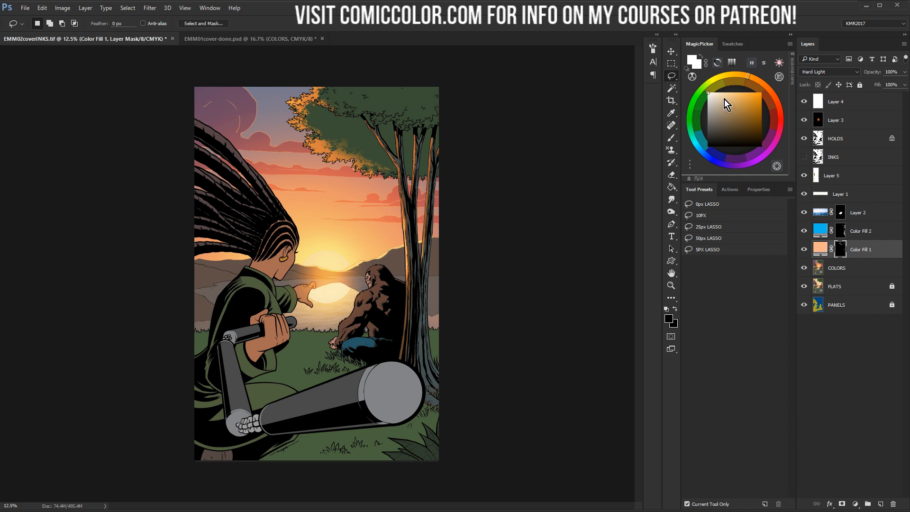
{"action": "key", "text": "x"}
{"action": "key", "text": "b"}
{"action": "key", "text": "l"}
{"action": "left_click_drag", "start_coordinate": [728, 118], "coordinate": [693, 116]}
{"action": "key", "text": "b"}
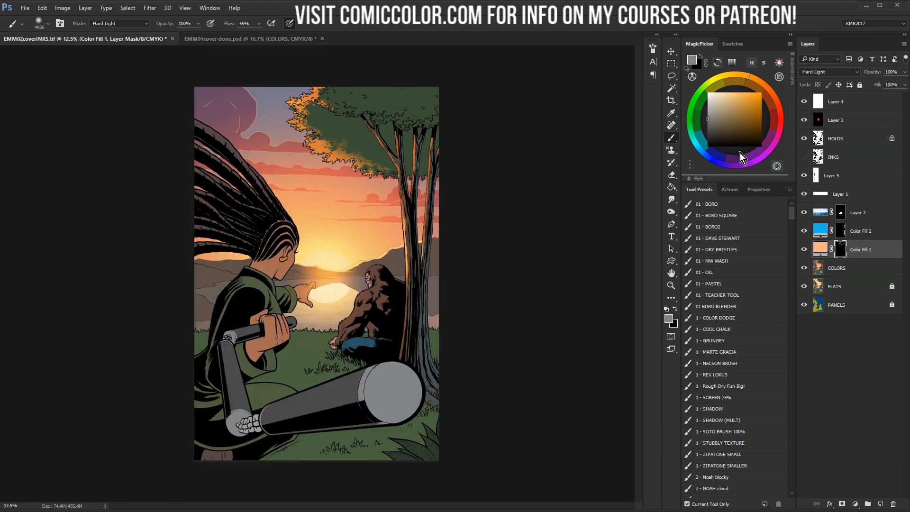
{"action": "left_click", "coordinate": [843, 232]}
{"action": "left_click", "coordinate": [843, 246]}
Paint soft grey on the Color Fill 1 mask over the grass, adding warm orange light behind the figures and below the barrel
{"action": "left_click_drag", "start_coordinate": [335, 310], "coordinate": [298, 316]}
{"action": "left_click", "coordinate": [306, 357]}
{"action": "mouse_move", "coordinate": [356, 330]}
{"action": "left_mouse_down"}
{"action": "mouse_move", "coordinate": [297, 351]}
{"action": "mouse_move", "coordinate": [198, 351]}
{"action": "left_mouse_up"}
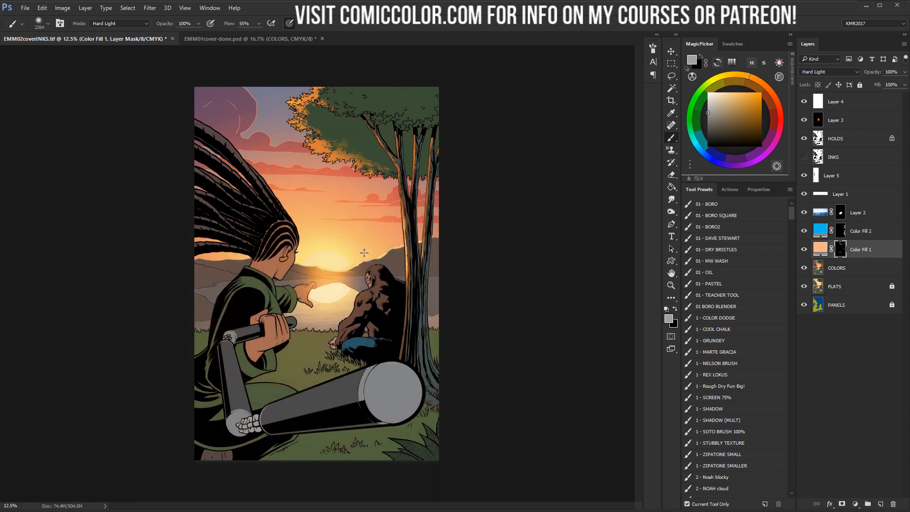
{"action": "left_click", "coordinate": [316, 350]}
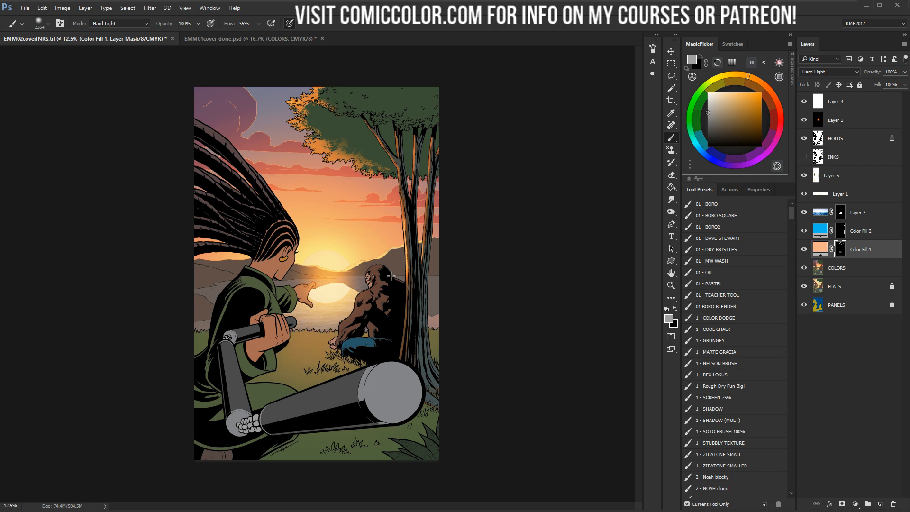
{"action": "left_click", "coordinate": [321, 443]}
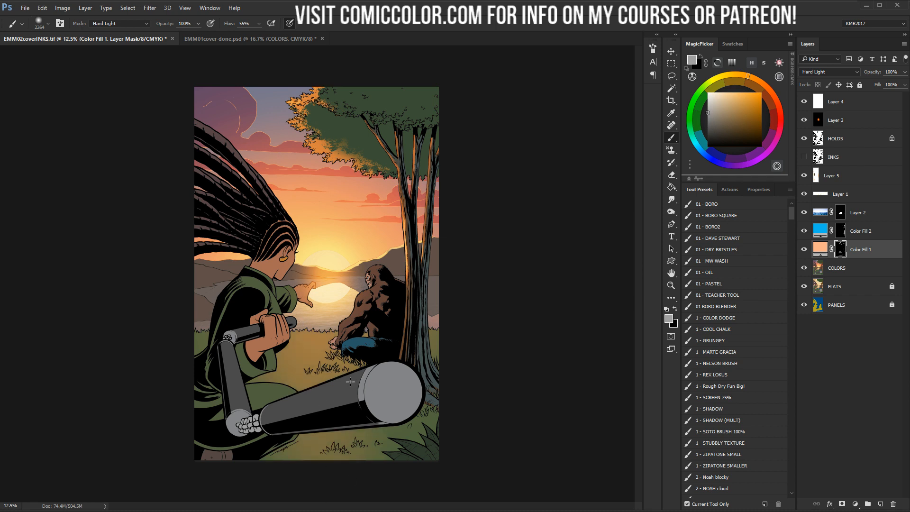
{"action": "left_click_drag", "start_coordinate": [322, 321], "coordinate": [194, 298]}
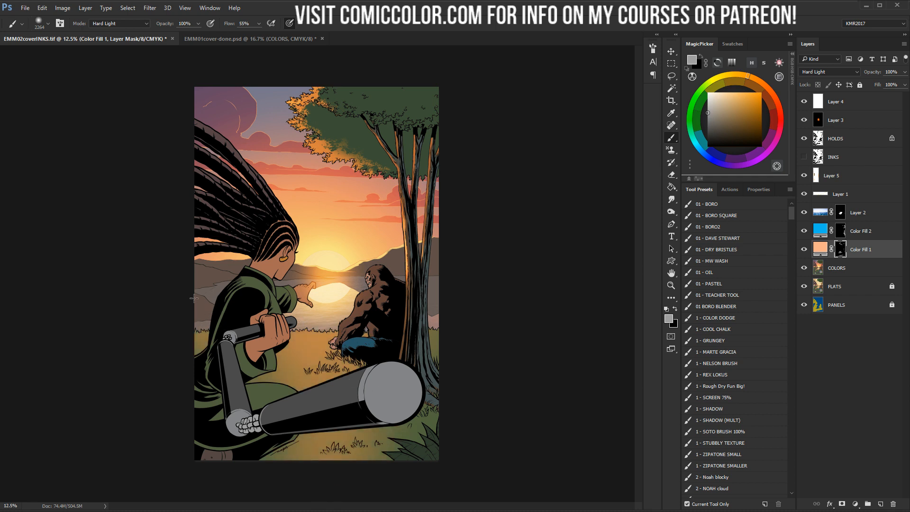
Undo the last soft stroke on the Color Fill 1 mask and select the grass area using the COLORS layer
{"action": "key", "text": "ctrl+z"}
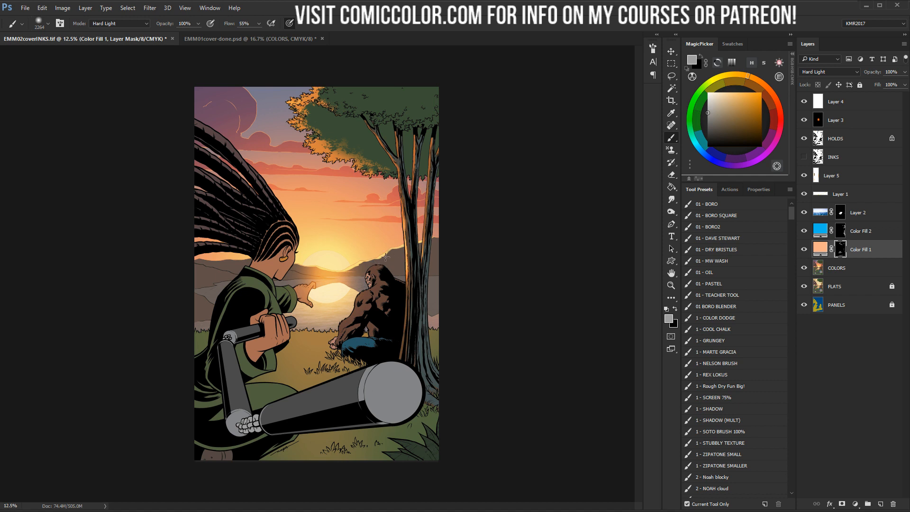
{"action": "key", "text": "z"}
{"action": "left_click", "coordinate": [397, 293]}
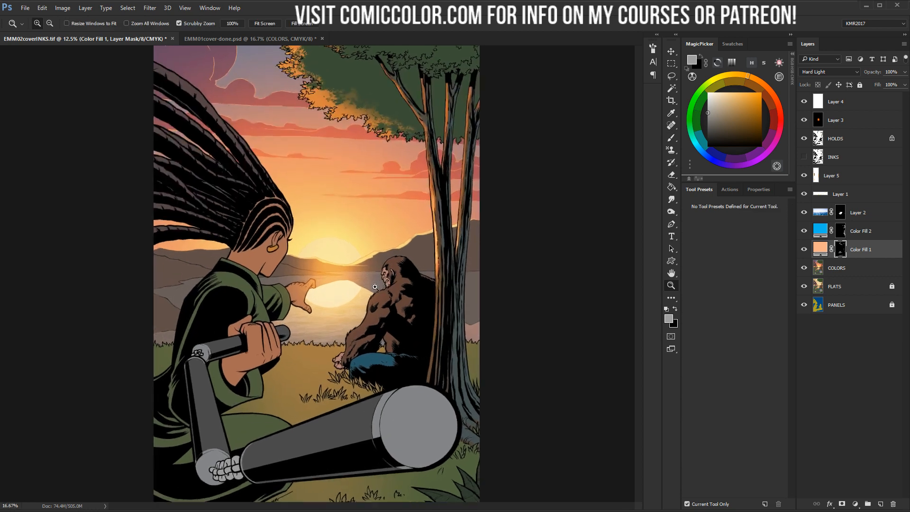
{"action": "left_click", "coordinate": [397, 295]}
{"action": "left_click_drag", "start_coordinate": [397, 296], "coordinate": [493, 209]}
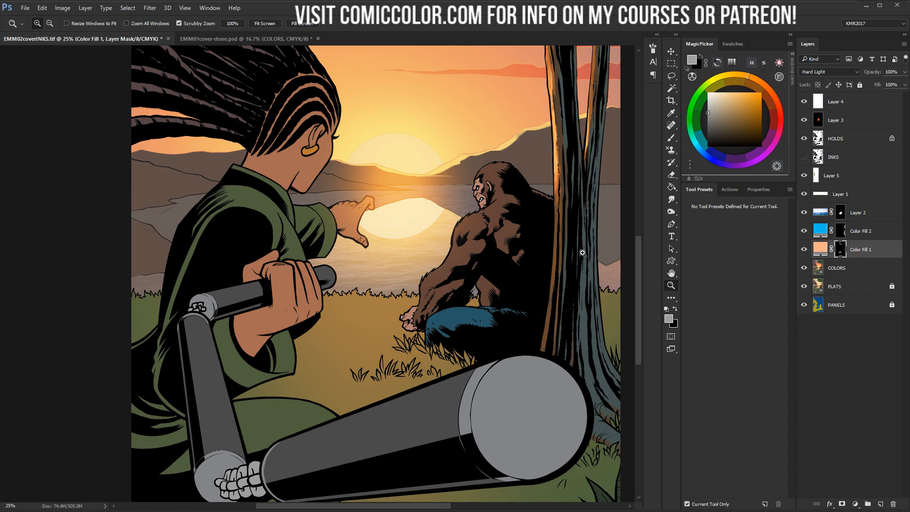
{"action": "left_click", "coordinate": [390, 316]}
{"action": "left_click_drag", "start_coordinate": [418, 300], "coordinate": [485, 246]}
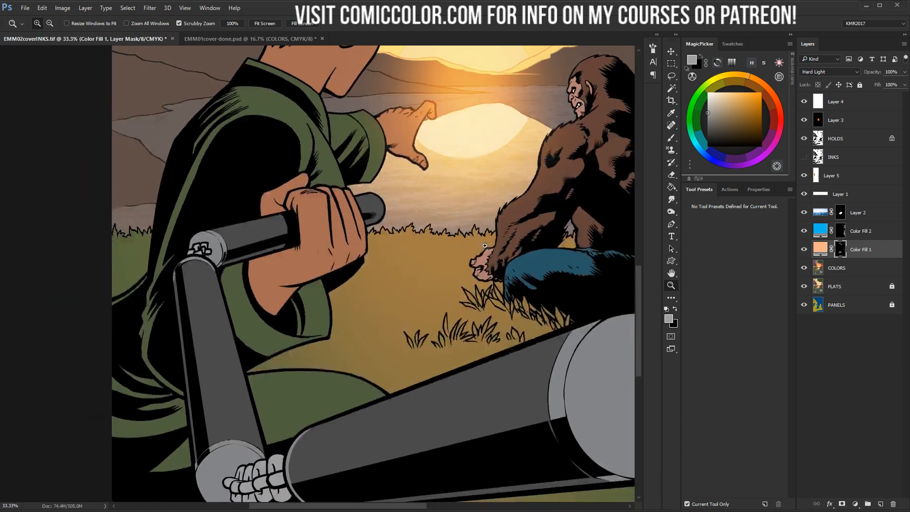
{"action": "left_click", "coordinate": [464, 251]}
{"action": "key", "text": "l"}
{"action": "left_click", "coordinate": [855, 268]}
{"action": "key", "text": "w"}
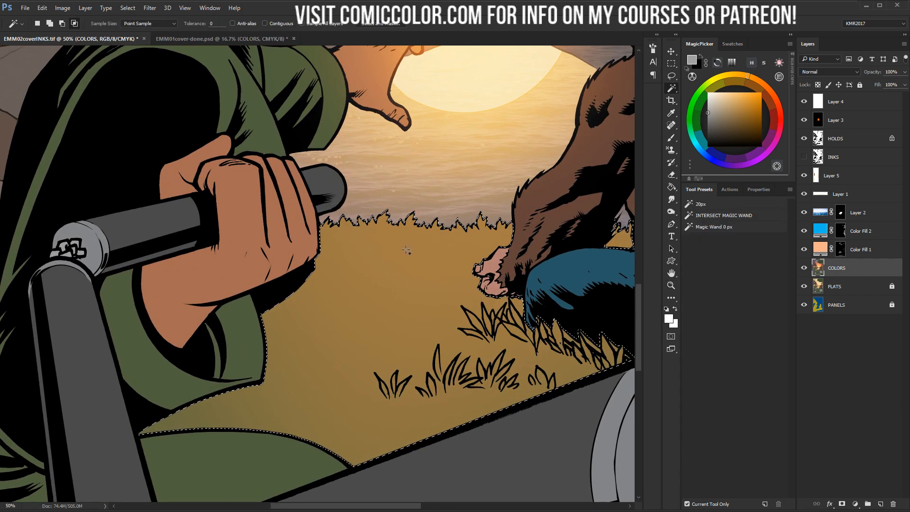
{"action": "left_click_drag", "start_coordinate": [375, 212], "coordinate": [540, 206]}
Activate the Color Fill 1 mask and choose the 01 - BORO SQUARE brush
{"action": "key", "text": "b"}
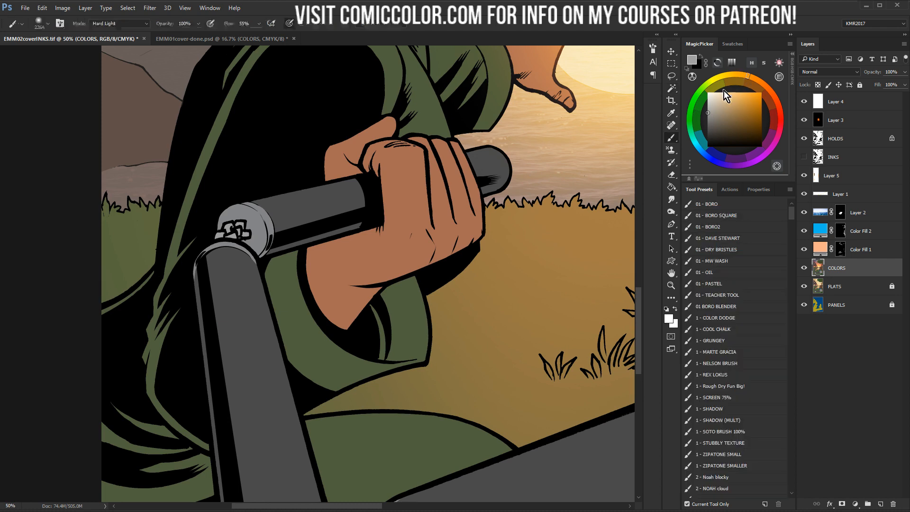
{"action": "left_click", "coordinate": [841, 248]}
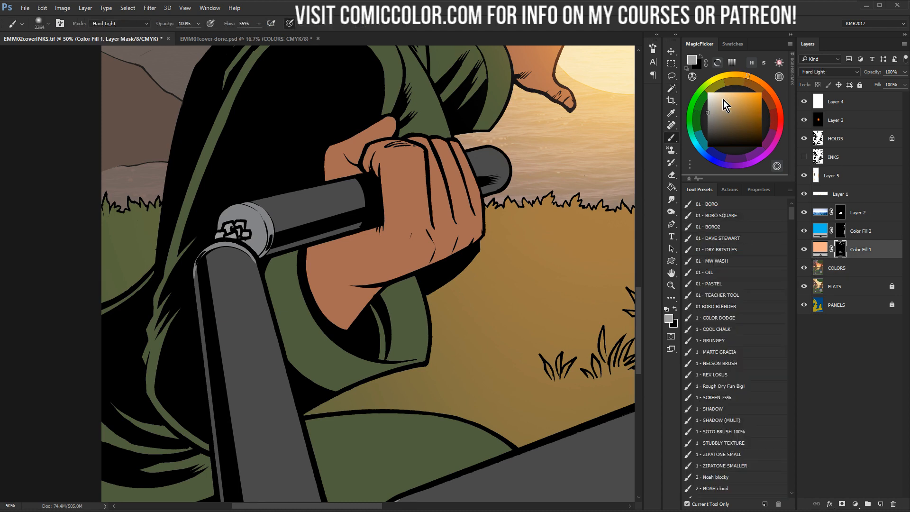
{"action": "left_click", "coordinate": [753, 214]}
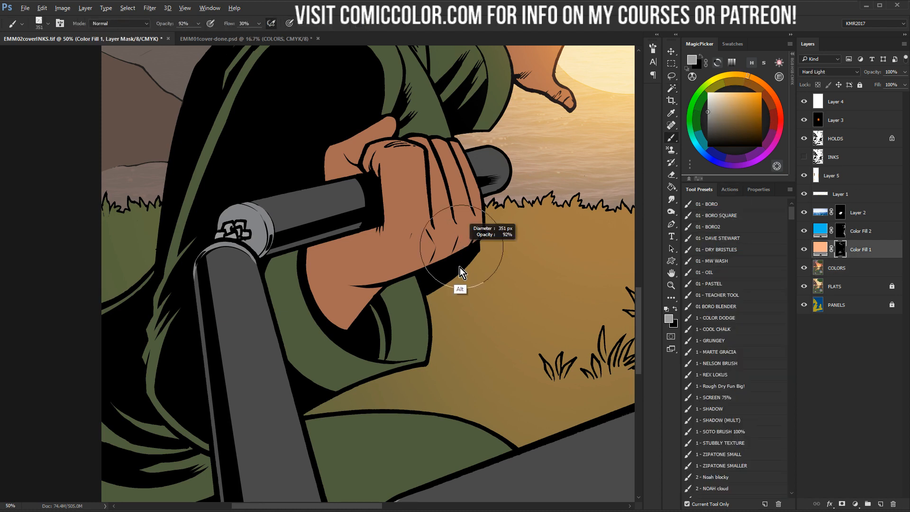
Paint small scattered square dabs of warm light on the Color Fill 1 mask over the grass between the two figures
{"action": "left_click_drag", "start_coordinate": [566, 204], "coordinate": [368, 196]}
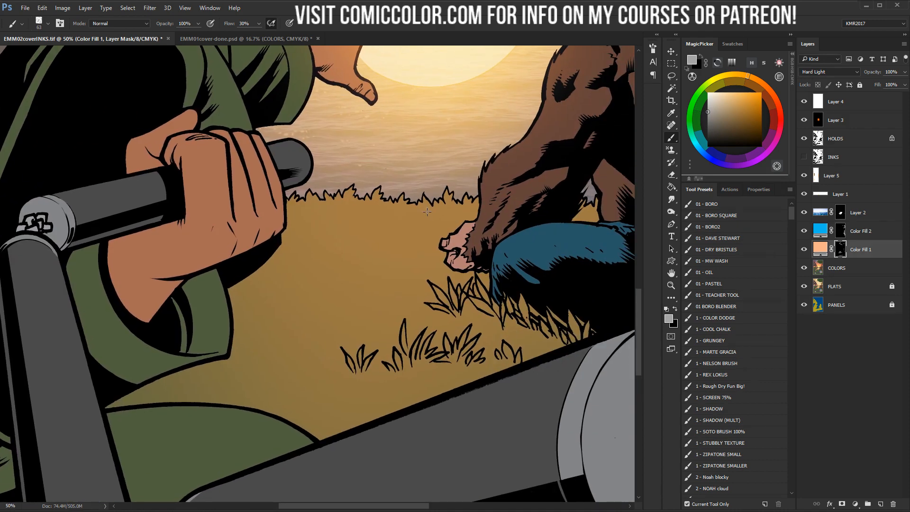
{"action": "left_click_drag", "start_coordinate": [418, 220], "coordinate": [409, 235]}
{"action": "mouse_move", "coordinate": [367, 206]}
{"action": "left_mouse_down"}
{"action": "mouse_move", "coordinate": [390, 224]}
{"action": "mouse_move", "coordinate": [366, 215]}
{"action": "left_mouse_up"}
{"action": "left_click_drag", "start_coordinate": [336, 212], "coordinate": [349, 239]}
{"action": "left_click_drag", "start_coordinate": [373, 228], "coordinate": [375, 239]}
{"action": "left_click", "coordinate": [393, 241]}
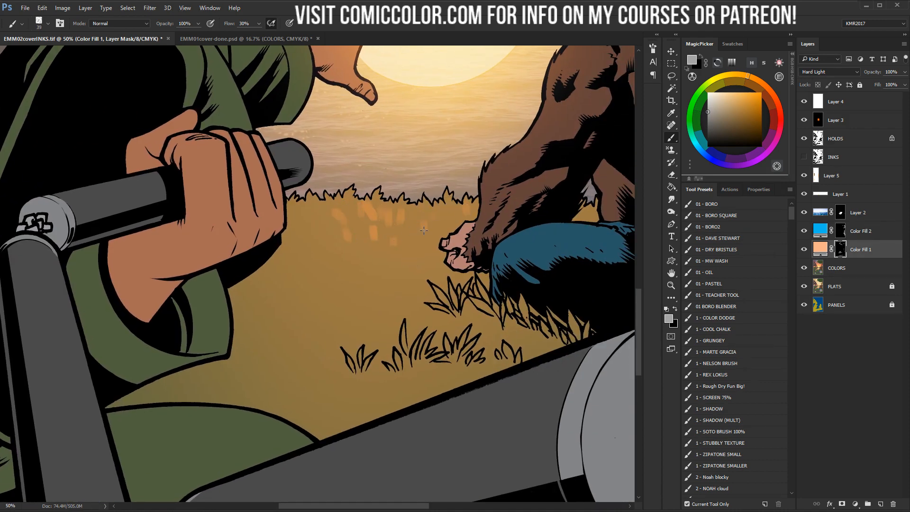
{"action": "left_click", "coordinate": [327, 263]}
{"action": "left_click", "coordinate": [298, 236]}
{"action": "left_click_drag", "start_coordinate": [289, 268], "coordinate": [286, 278]}
{"action": "left_click", "coordinate": [267, 298]}
{"action": "left_click", "coordinate": [367, 302]}
{"action": "left_click", "coordinate": [399, 302]}
Paint warm highlights with a smaller brush on the grass blades below the ape's hand and knee
{"action": "key", "text": "z"}
{"action": "left_click", "coordinate": [468, 248]}
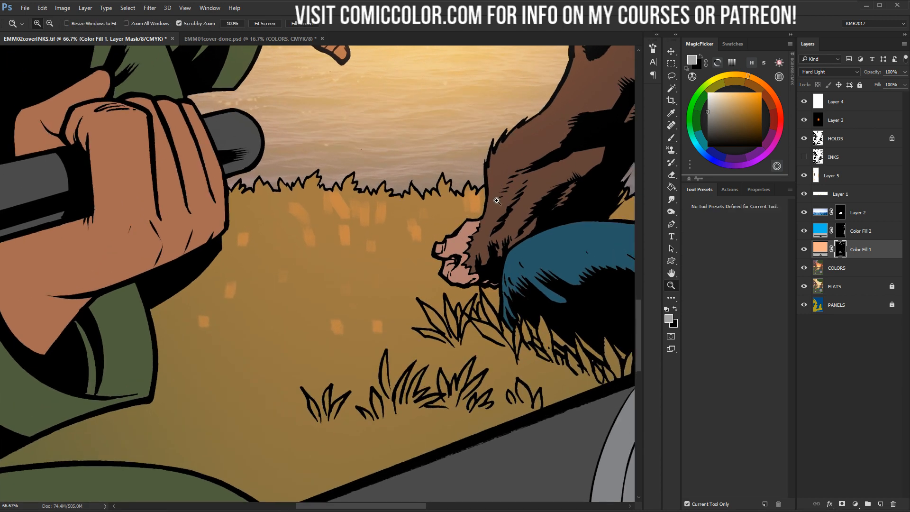
{"action": "left_click_drag", "start_coordinate": [493, 199], "coordinate": [388, 108]}
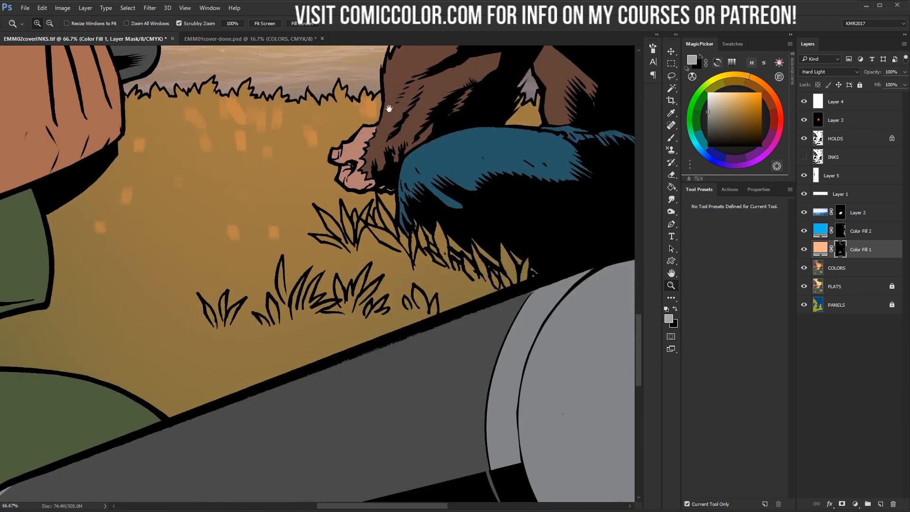
{"action": "key", "text": "b"}
{"action": "right_click", "coordinate": [352, 208], "text": "alt"}
{"action": "mouse_move", "coordinate": [321, 216]}
{"action": "left_mouse_down"}
{"action": "mouse_move", "coordinate": [347, 237]}
{"action": "mouse_move", "coordinate": [346, 214]}
{"action": "mouse_move", "coordinate": [327, 242]}
{"action": "mouse_move", "coordinate": [352, 244]}
{"action": "mouse_move", "coordinate": [368, 218]}
{"action": "left_mouse_up"}
{"action": "mouse_move", "coordinate": [376, 233]}
{"action": "left_mouse_down"}
{"action": "mouse_move", "coordinate": [380, 243]}
{"action": "mouse_move", "coordinate": [407, 237]}
{"action": "mouse_move", "coordinate": [437, 256]}
{"action": "left_mouse_up"}
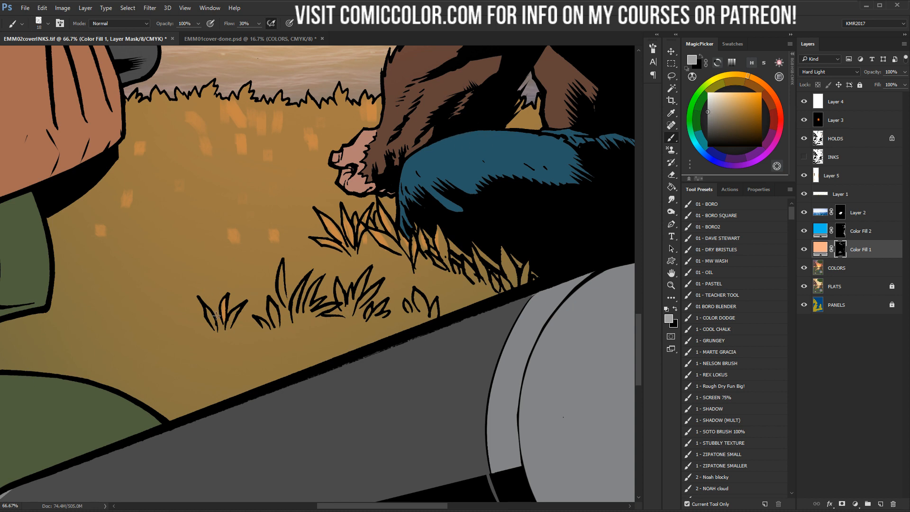
Paint warm highlights on the separate grass tufts above the barrel, undoing one stray stroke
{"action": "left_click_drag", "start_coordinate": [216, 316], "coordinate": [215, 326]}
{"action": "left_click_drag", "start_coordinate": [273, 309], "coordinate": [273, 314]}
{"action": "key", "text": "ctrl+z"}
{"action": "left_click_drag", "start_coordinate": [289, 268], "coordinate": [303, 302]}
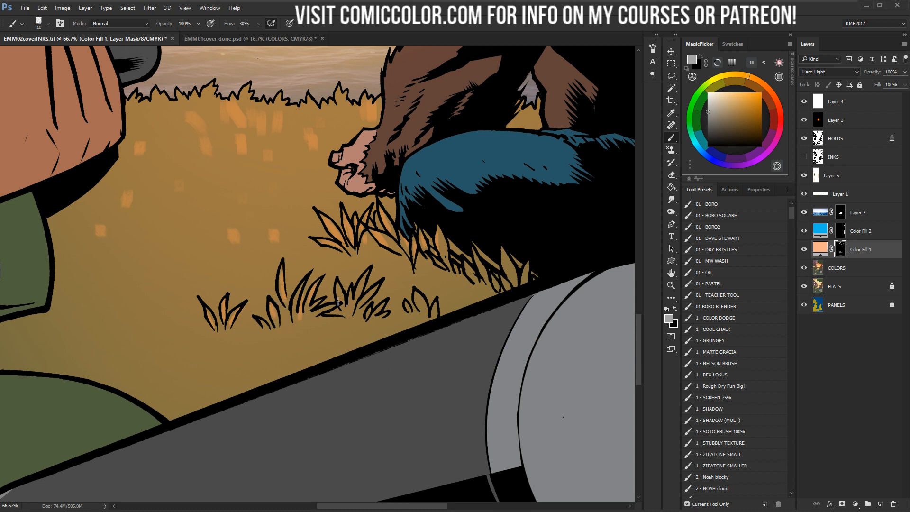
{"action": "mouse_move", "coordinate": [340, 288]}
{"action": "left_mouse_down"}
{"action": "mouse_move", "coordinate": [343, 303]}
{"action": "mouse_move", "coordinate": [363, 288]}
{"action": "left_mouse_up"}
{"action": "left_click_drag", "start_coordinate": [374, 288], "coordinate": [369, 301]}
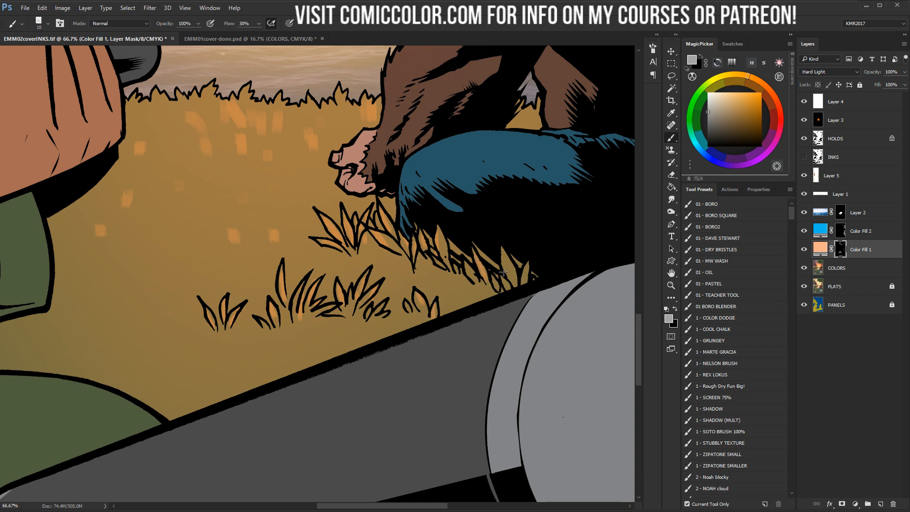
Examine the highlighted grass and blades around the seated ape from close up and from a distance
{"action": "left_click", "coordinate": [672, 285]}
{"action": "left_click", "coordinate": [435, 281], "text": "alt"}
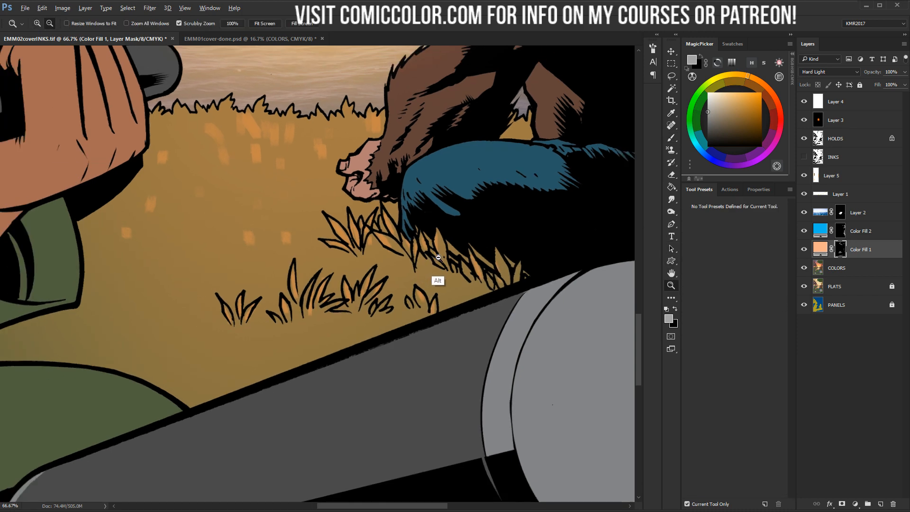
{"action": "left_click_drag", "start_coordinate": [433, 141], "coordinate": [318, 165]}
{"action": "key", "text": "b"}
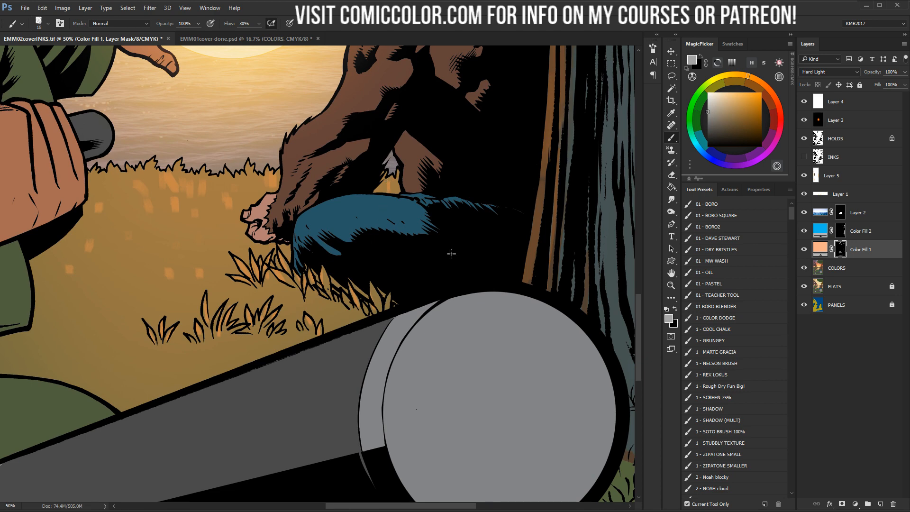
{"action": "left_click", "coordinate": [671, 285]}
{"action": "left_click", "coordinate": [319, 296], "text": "alt"}
{"action": "left_click", "coordinate": [312, 288], "text": "alt"}
{"action": "left_click", "coordinate": [306, 263], "text": "alt"}
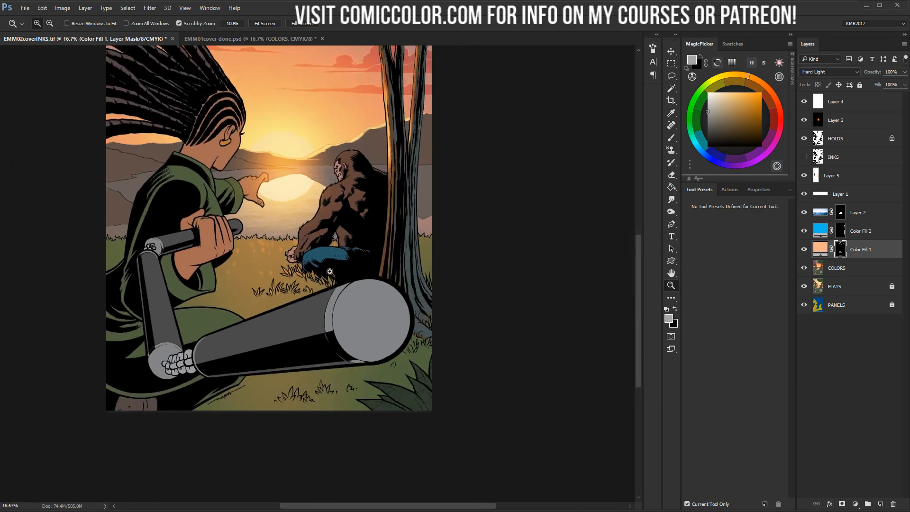
{"action": "left_click", "coordinate": [310, 253]}
{"action": "key", "text": "b"}
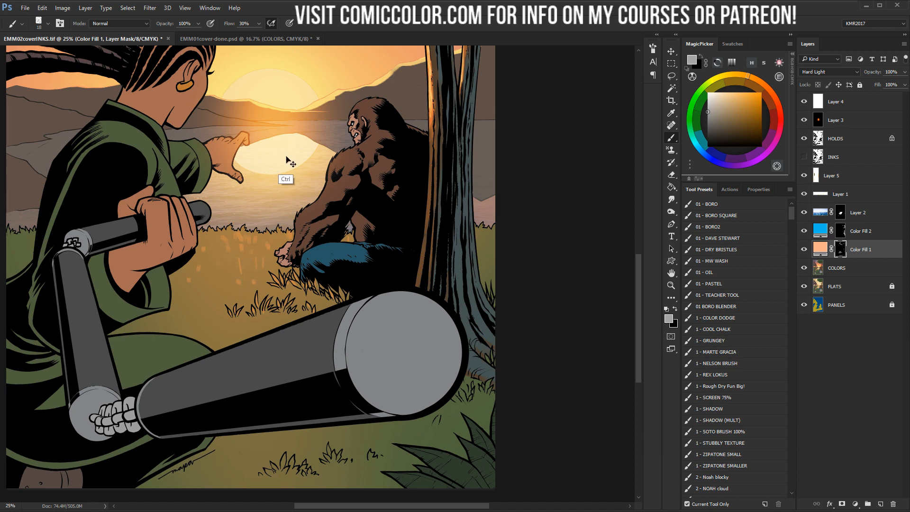
Adjust the brush size and grey tone, and paint more subtle dabs on the grass between the figures
{"action": "key", "text": "z"}
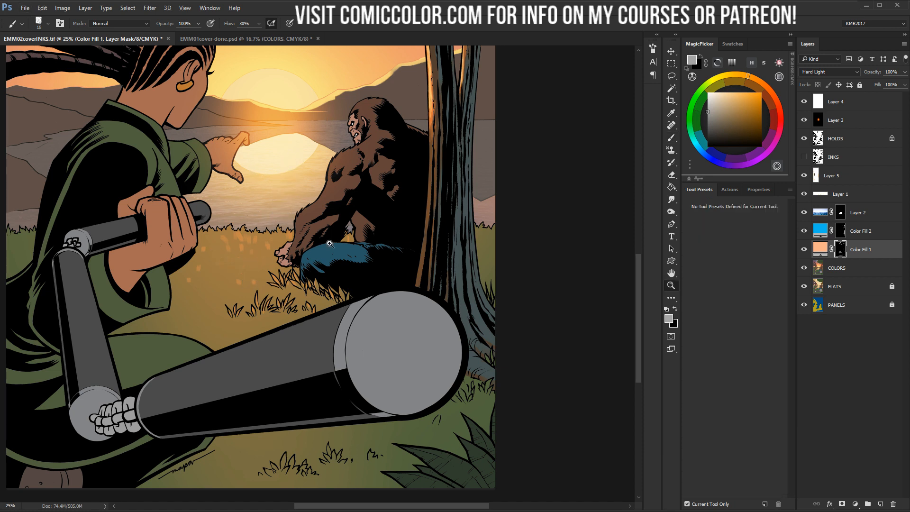
{"action": "left_click", "coordinate": [285, 232]}
{"action": "key", "text": "b"}
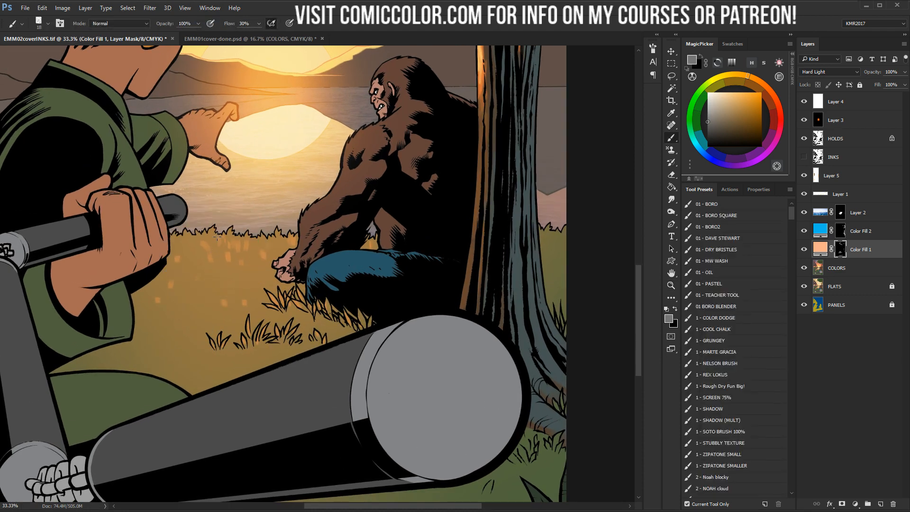
{"action": "mouse_move", "coordinate": [228, 246]}
{"action": "left_mouse_down", "text": "alt"}
{"action": "mouse_move", "coordinate": [250, 245]}
{"action": "mouse_move", "coordinate": [224, 249]}
{"action": "left_mouse_up", "text": "alt"}
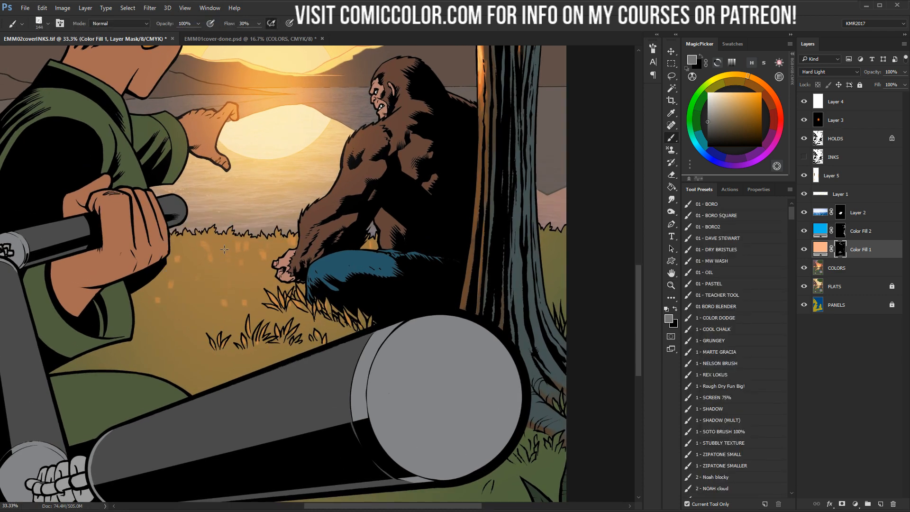
{"action": "left_click", "coordinate": [224, 303], "text": "alt"}
{"action": "mouse_move", "coordinate": [249, 247]}
{"action": "left_mouse_down", "text": "alt"}
{"action": "mouse_move", "coordinate": [247, 262]}
{"action": "mouse_move", "coordinate": [213, 251]}
{"action": "left_mouse_up", "text": "alt"}
Examine the dabbed grass texture against the whole cover at several zoom levels
{"action": "left_click", "coordinate": [671, 285]}
{"action": "left_click", "coordinate": [310, 356], "text": "alt"}
{"action": "left_click", "coordinate": [335, 358], "text": "alt"}
{"action": "left_click", "coordinate": [336, 357], "text": "alt"}
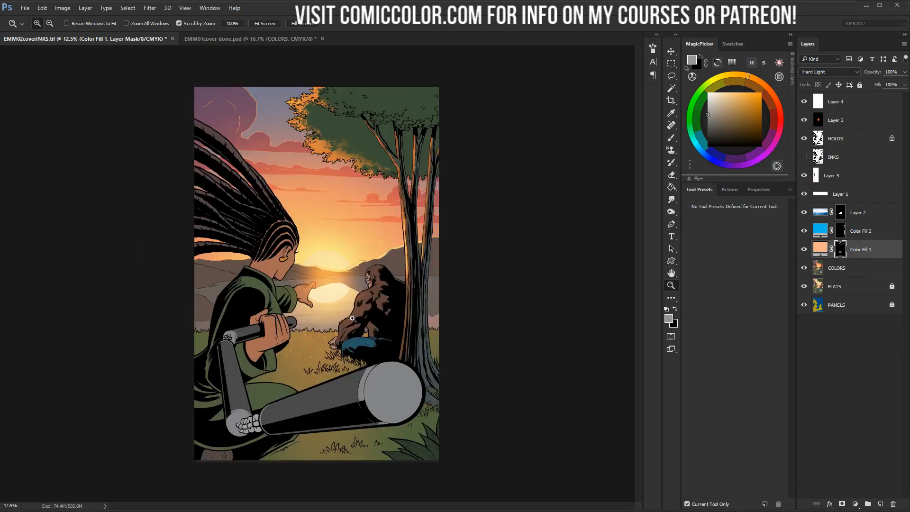
{"action": "left_click", "coordinate": [345, 353]}
{"action": "key", "text": "b"}
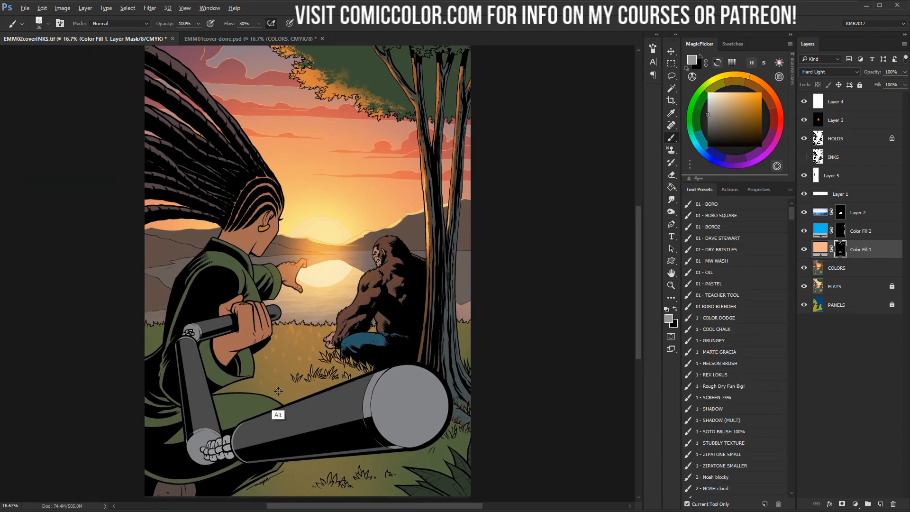
{"action": "key", "text": "z"}
{"action": "left_click", "coordinate": [306, 355]}
{"action": "key", "text": "b"}
{"action": "key", "text": "z"}
{"action": "left_click", "coordinate": [309, 298]}
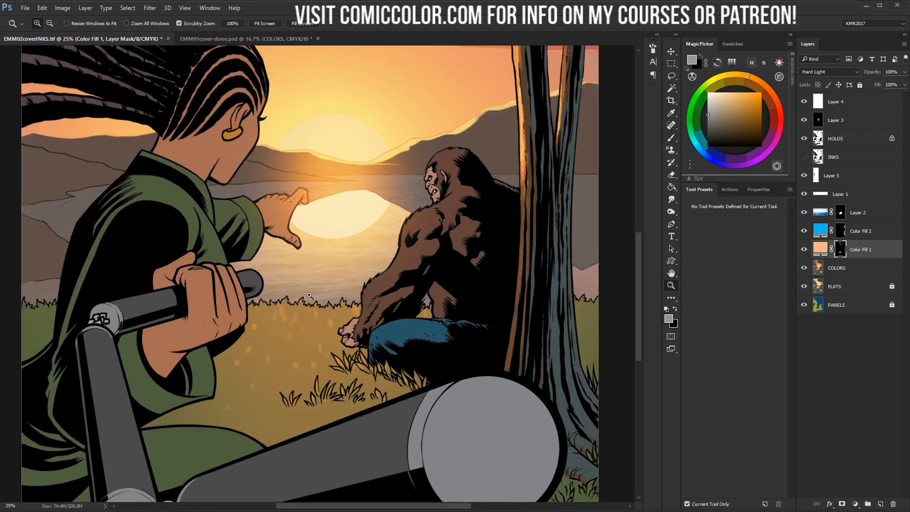
{"action": "key", "text": "b"}
{"action": "key", "text": "z"}
{"action": "left_click", "coordinate": [261, 331], "text": "alt"}
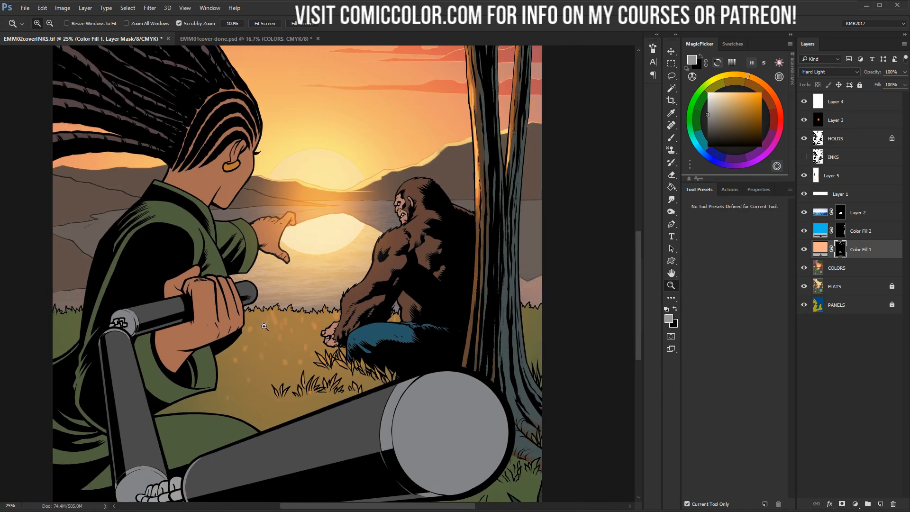
{"action": "left_click", "coordinate": [264, 326]}
Paint a few darker grey dabs on the Color Fill 1 mask over the grass in front of the ape's hand
{"action": "key", "text": "b"}
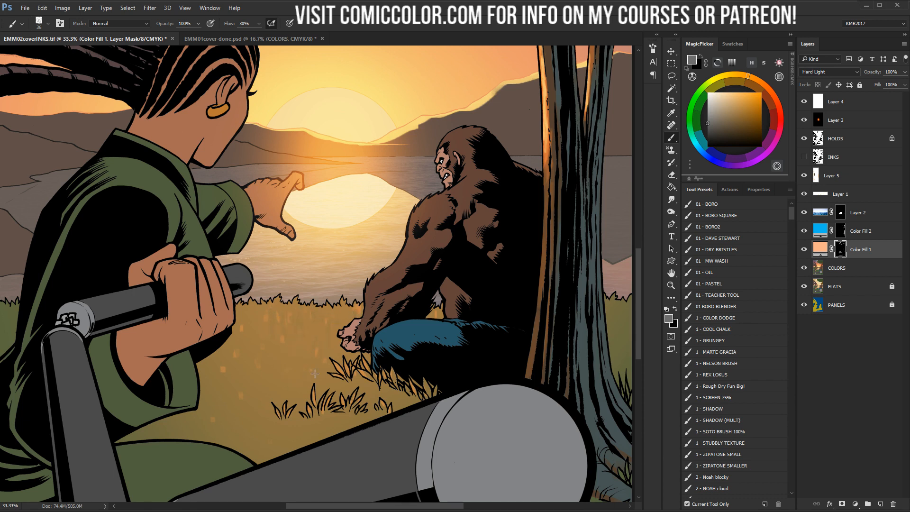
{"action": "left_click", "coordinate": [269, 354]}
{"action": "left_click", "coordinate": [294, 339]}
{"action": "key", "text": "z"}
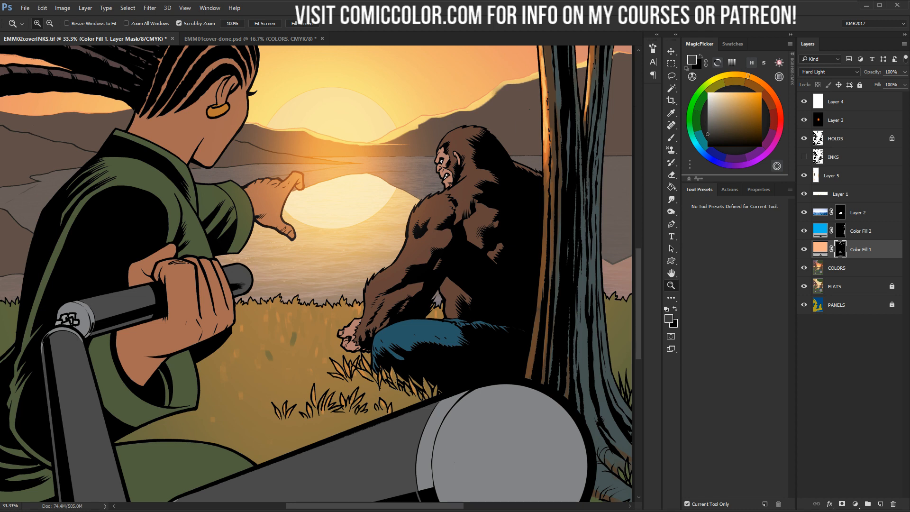
View the finished EMM01cover-done.psd cover for reference and return to EMM02coverINKS.tif
{"action": "key", "text": "ctrl+Tab"}
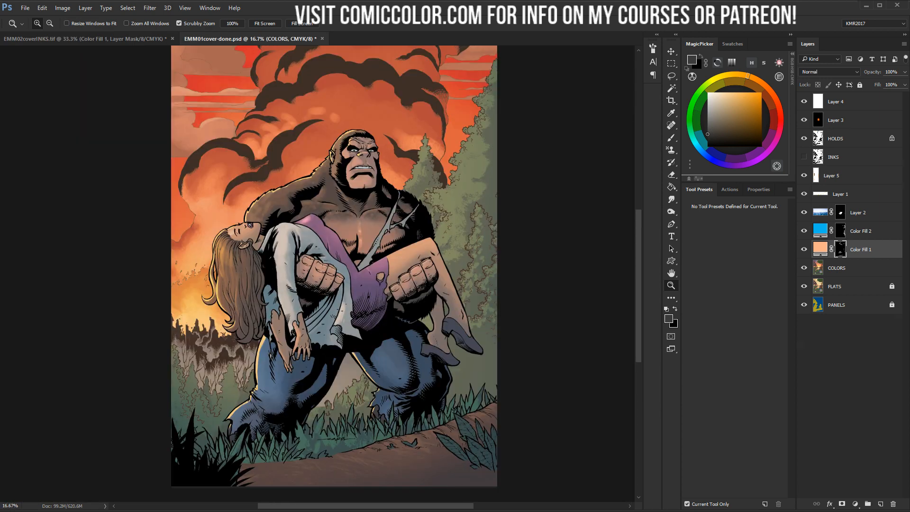
{"action": "key", "text": "l"}
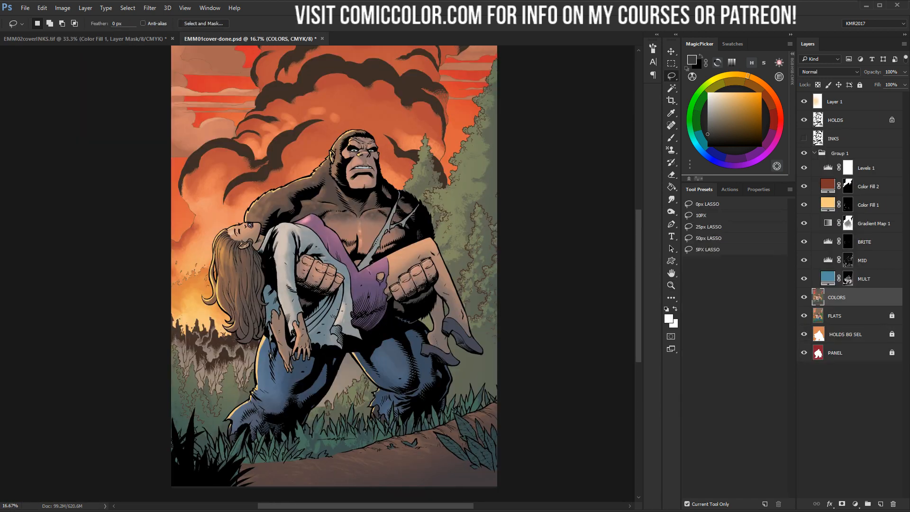
{"action": "left_click", "coordinate": [101, 41]}
{"action": "key", "text": "z"}
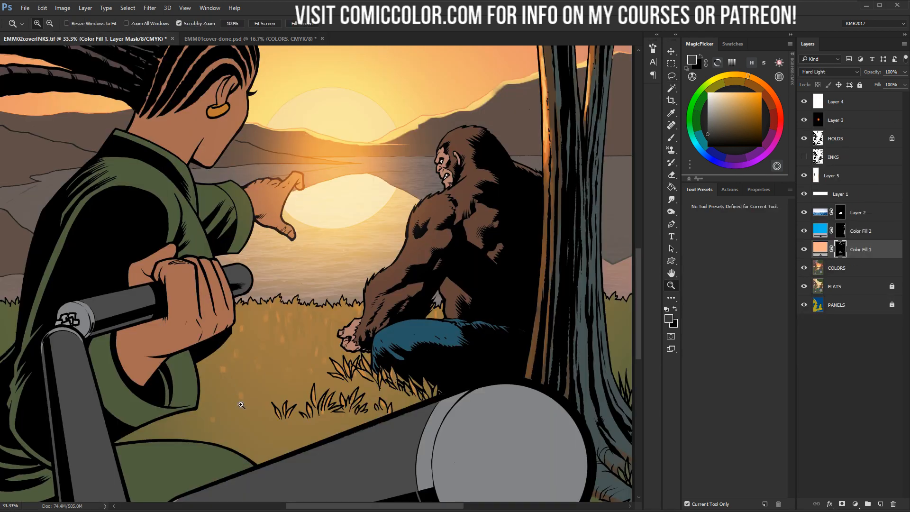
Examine the grass, figures and sunset together to judge the lighting on the cover
{"action": "left_click", "coordinate": [294, 380]}
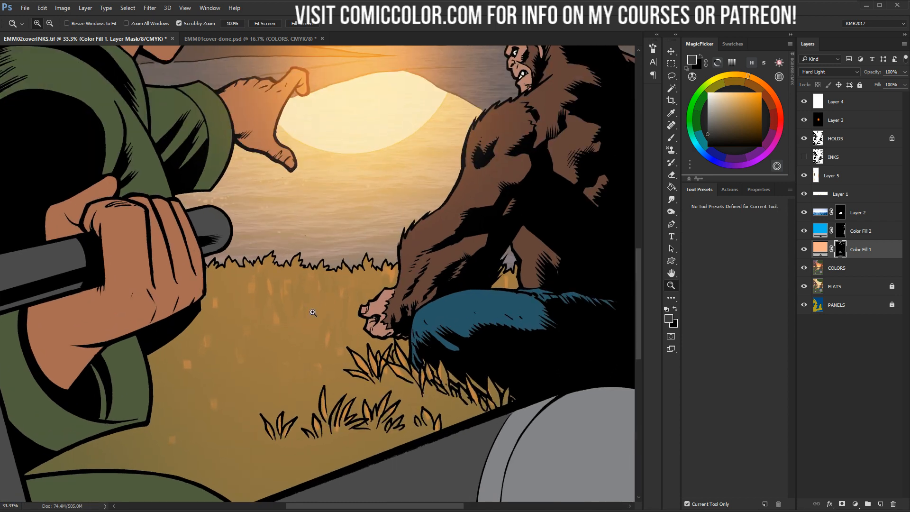
{"action": "left_click", "coordinate": [451, 331], "text": "alt"}
{"action": "left_click", "coordinate": [451, 331], "text": "alt"}
{"action": "left_click", "coordinate": [491, 329], "text": "alt"}
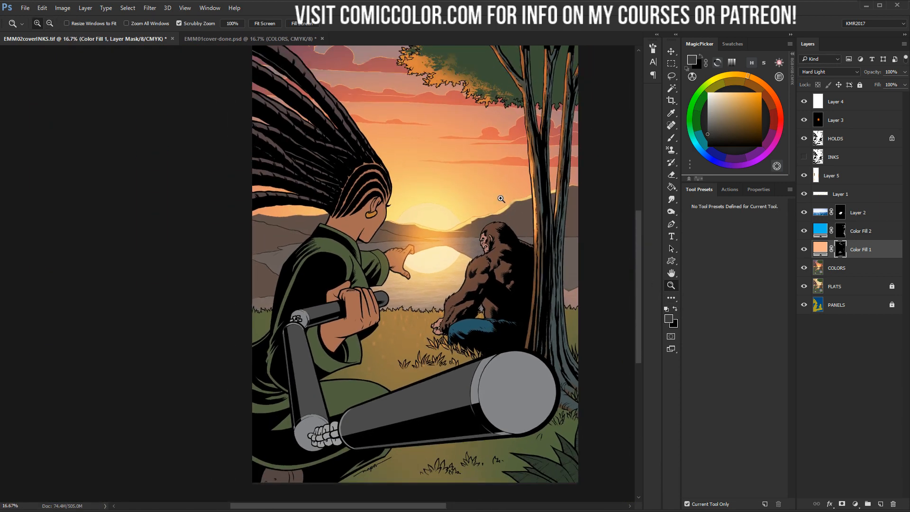
{"action": "left_click_drag", "start_coordinate": [433, 235], "coordinate": [396, 200]}
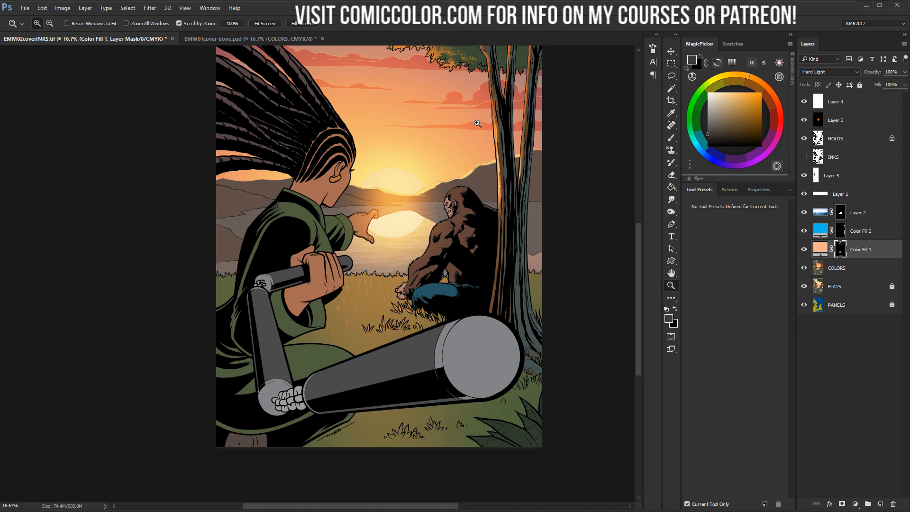
{"action": "left_click", "coordinate": [403, 285]}
{"action": "left_click", "coordinate": [389, 276]}
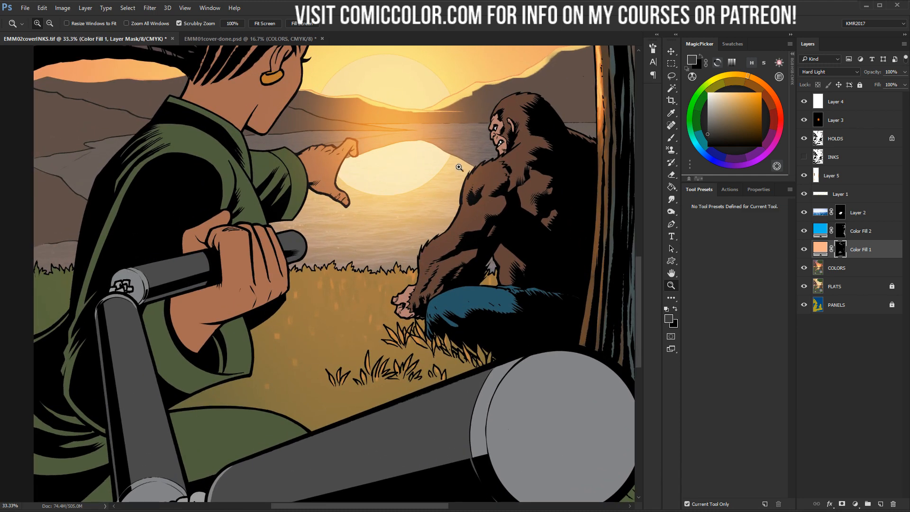
Paint light grey on the Color Fill 2 mask over the spiky plant in the cover's lower-right corner for a cool blue tint
{"action": "left_click", "coordinate": [480, 288], "text": "alt"}
{"action": "left_click", "coordinate": [488, 292], "text": "alt"}
{"action": "left_click", "coordinate": [498, 298], "text": "alt"}
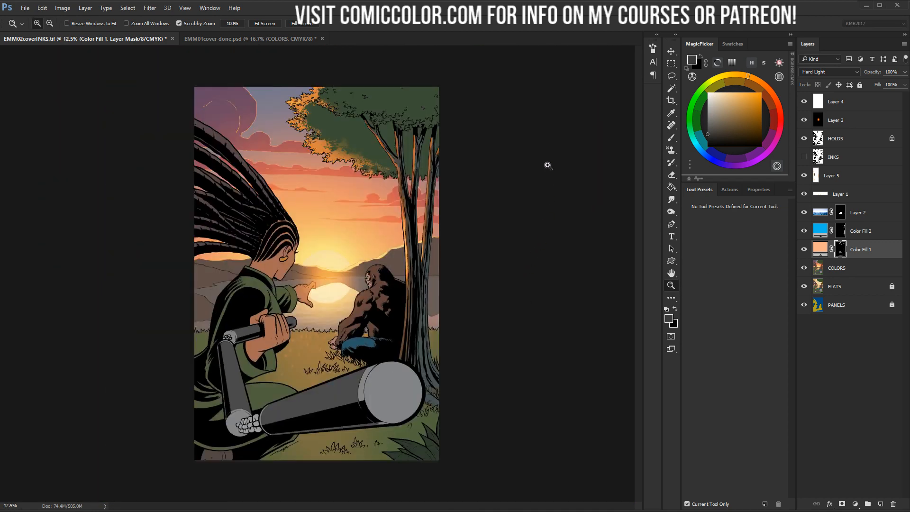
{"action": "left_click", "coordinate": [431, 439]}
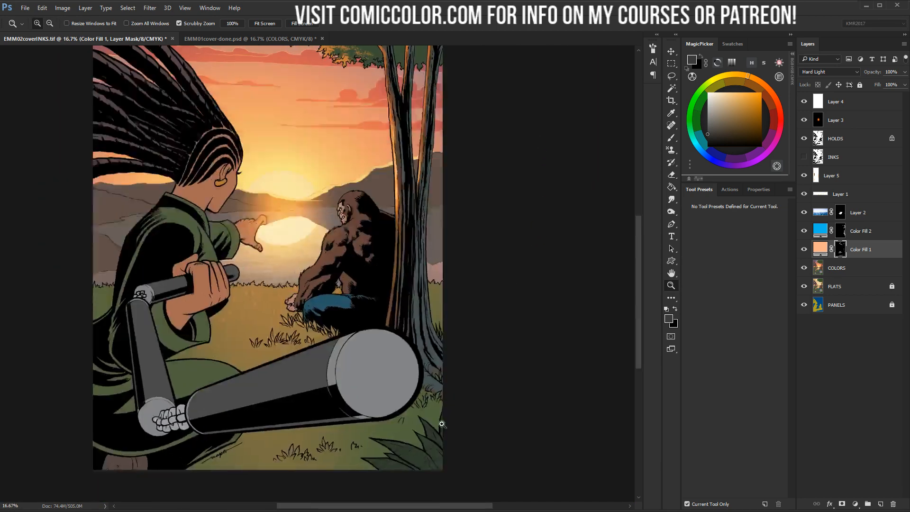
{"action": "left_click_drag", "start_coordinate": [431, 438], "coordinate": [493, 179]}
{"action": "left_click", "coordinate": [484, 208]}
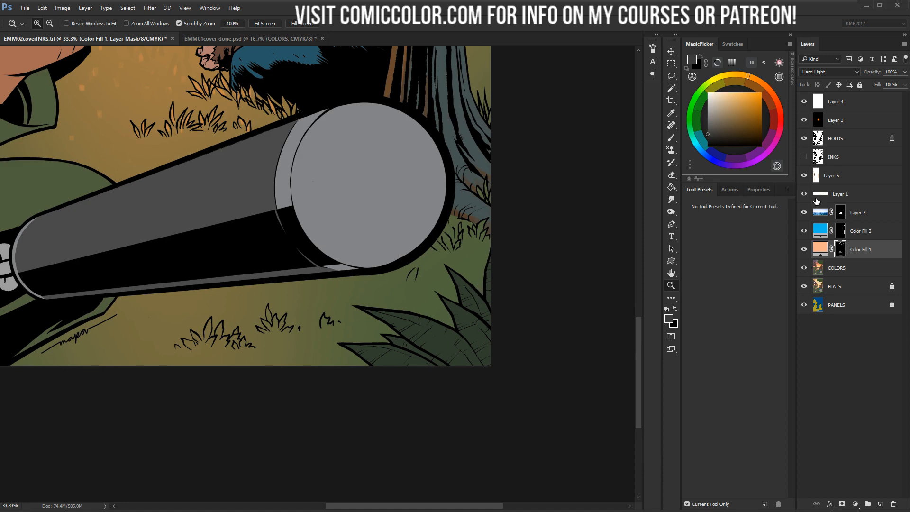
{"action": "left_click", "coordinate": [839, 229]}
{"action": "key", "text": "b"}
{"action": "left_click", "coordinate": [476, 152], "text": "alt"}
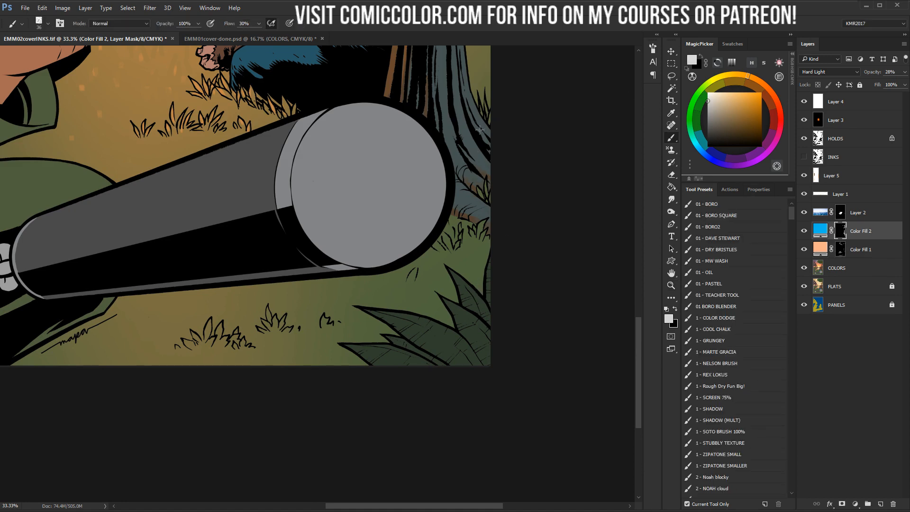
{"action": "right_click", "coordinate": [437, 333], "text": "alt"}
{"action": "left_click_drag", "start_coordinate": [435, 347], "coordinate": [438, 328]}
{"action": "left_click", "coordinate": [707, 93]}
{"action": "left_click", "coordinate": [475, 173], "text": "alt"}
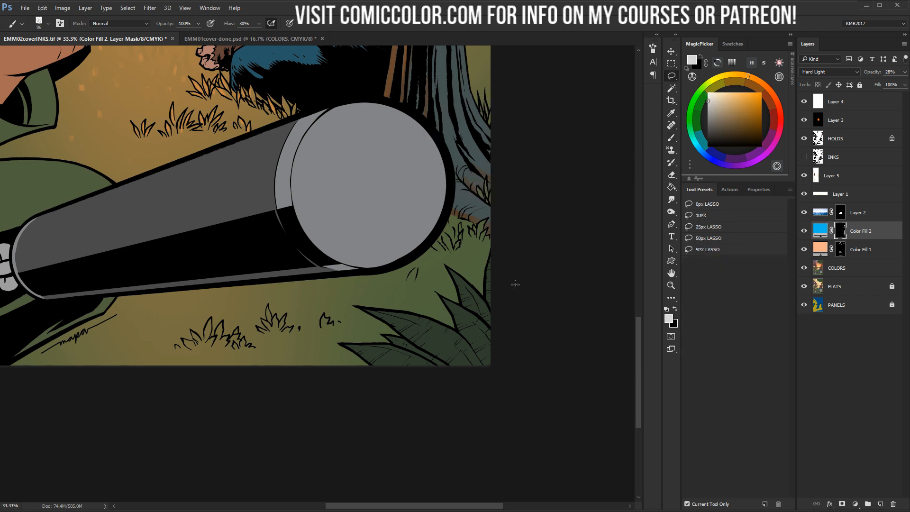
{"action": "left_click_drag", "start_coordinate": [455, 350], "coordinate": [460, 312]}
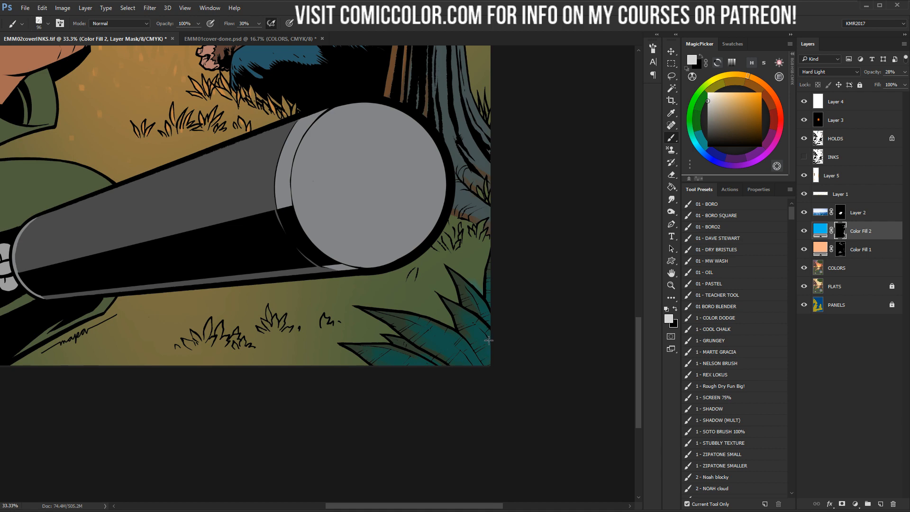
{"action": "left_click", "coordinate": [468, 271], "text": "alt"}
Check the tinted plant against the whole cover and examine the seated ape up close
{"action": "left_click", "coordinate": [671, 285]}
{"action": "left_click", "coordinate": [430, 310], "text": "alt"}
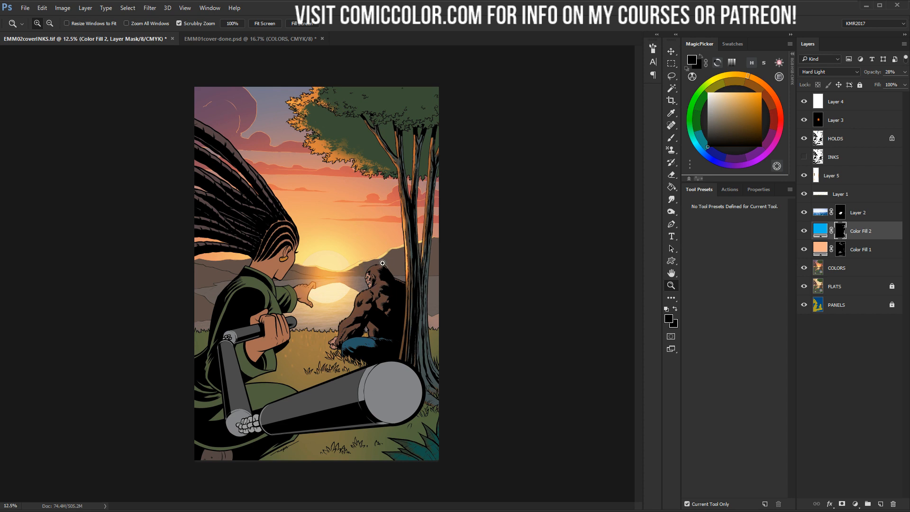
{"action": "left_click", "coordinate": [369, 272]}
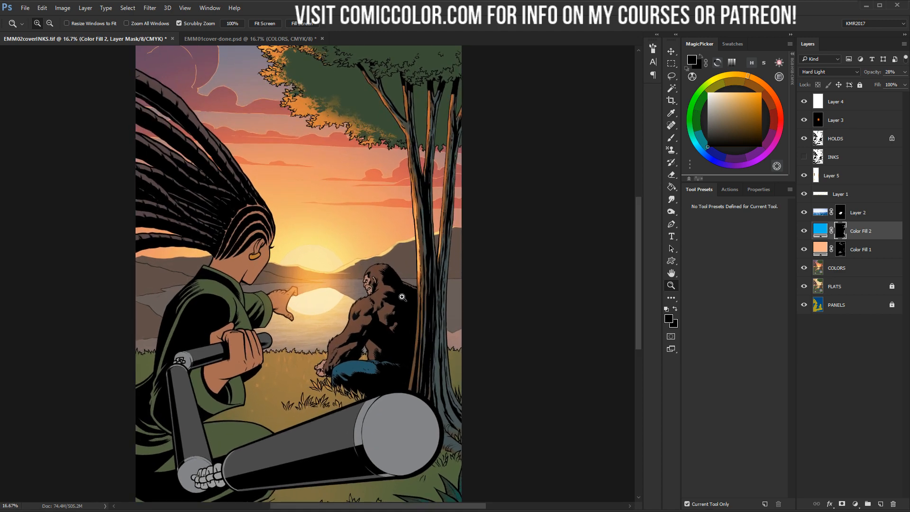
{"action": "left_click", "coordinate": [403, 297]}
{"action": "left_click", "coordinate": [389, 321]}
{"action": "left_click_drag", "start_coordinate": [388, 323], "coordinate": [494, 245]}
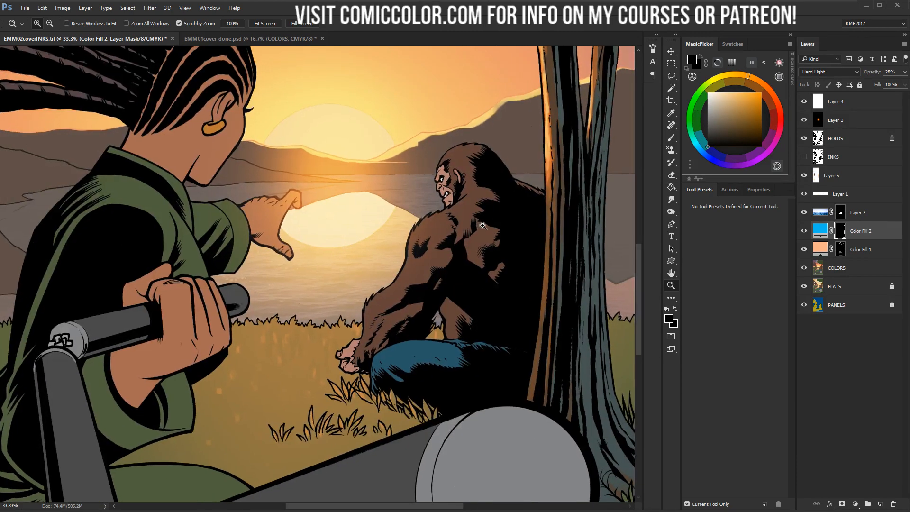
{"action": "left_click", "coordinate": [484, 222]}
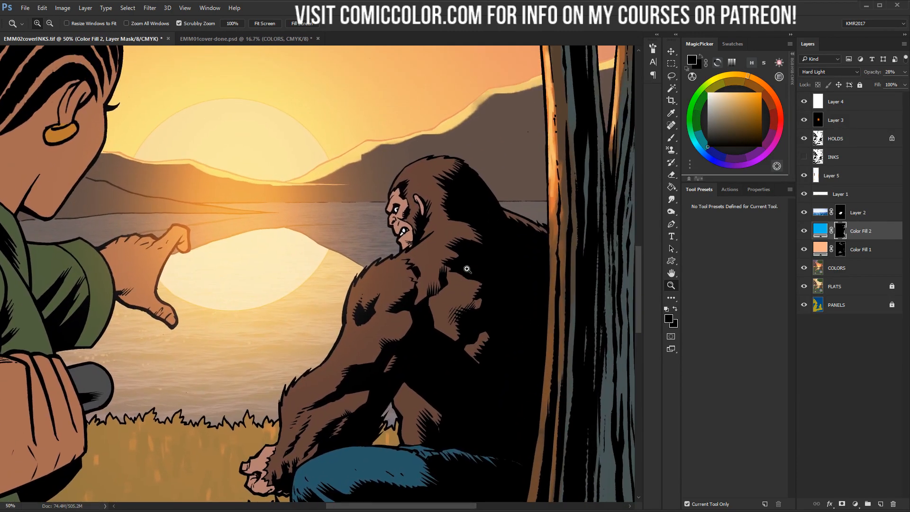
Select the ape's brown fur on the COLORS layer with the Magic Wand
{"action": "left_click", "coordinate": [844, 267]}
{"action": "left_click", "coordinate": [463, 239]}
{"action": "key", "text": "w"}
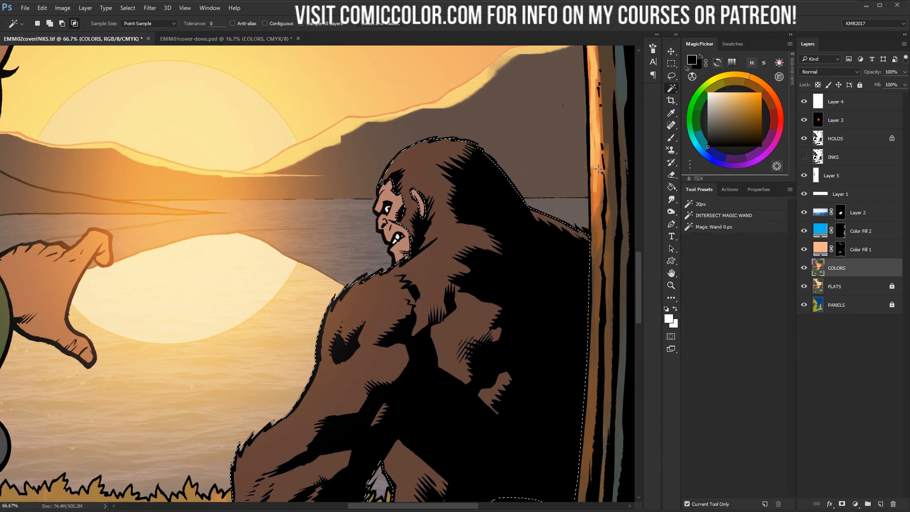
Try the 01 - PASTEL brush preset in white on the ape's shoulder and undo the stroke
{"action": "key", "text": "b"}
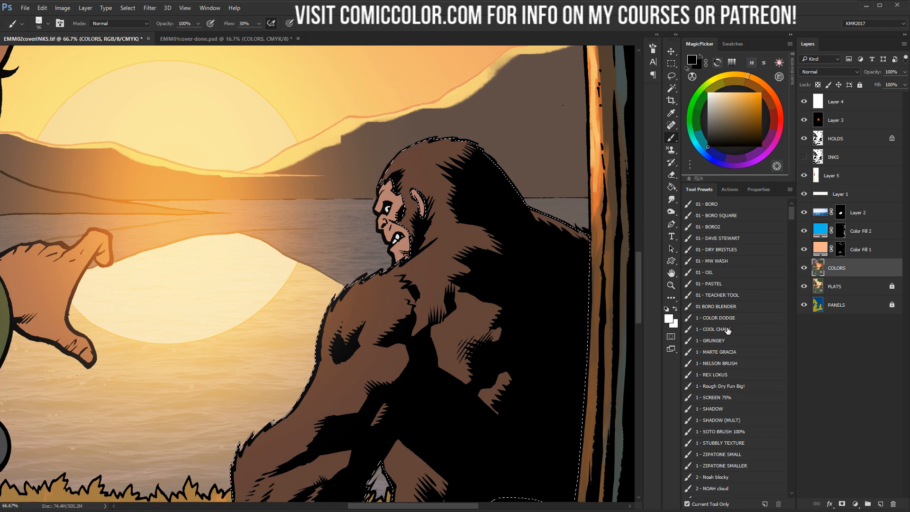
{"action": "left_click_drag", "start_coordinate": [793, 214], "coordinate": [792, 212]}
{"action": "key", "text": "alt"}
{"action": "mouse_move", "coordinate": [795, 210]}
{"action": "left_mouse_down"}
{"action": "mouse_move", "coordinate": [792, 218]}
{"action": "mouse_move", "coordinate": [792, 203]}
{"action": "left_mouse_up"}
{"action": "left_click", "coordinate": [713, 283]}
{"action": "mouse_move", "coordinate": [432, 259]}
{"action": "left_mouse_down"}
{"action": "mouse_move", "coordinate": [434, 274]}
{"action": "mouse_move", "coordinate": [401, 276]}
{"action": "mouse_move", "coordinate": [403, 292]}
{"action": "left_mouse_up"}
{"action": "key", "text": "ctrl+alt+z"}
{"action": "key", "text": "ctrl+alt+z"}
{"action": "key", "text": "ctrl+alt+z"}
{"action": "key", "text": "ctrl+alt+z"}
{"action": "key", "text": "ctrl+alt+z"}
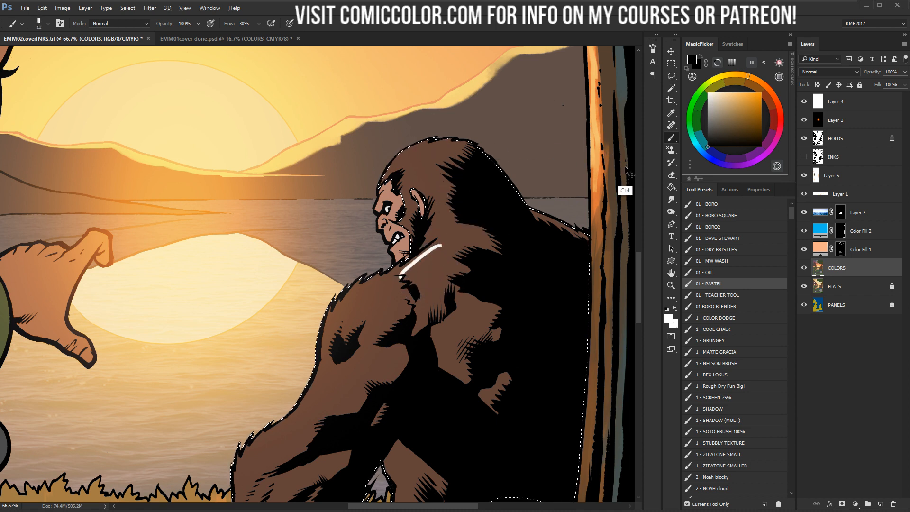
Test the 01 - OIL brush preset with a white stroke across the ape's shoulder and undo it
{"action": "left_click", "coordinate": [720, 271]}
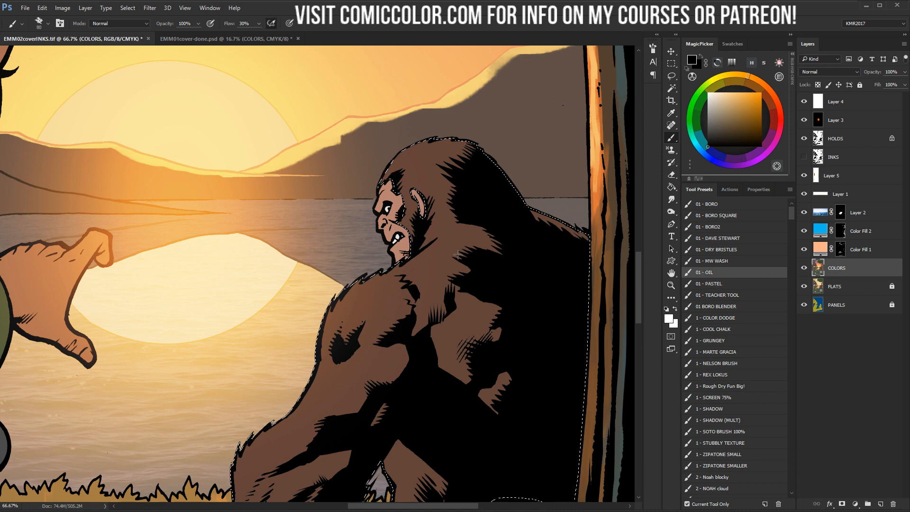
{"action": "left_click_drag", "start_coordinate": [457, 237], "coordinate": [408, 318]}
{"action": "key", "text": "ctrl+z"}
Switch to the 01 - BORO SQUARE brush preset, test it in white over the ape's neck and shoulder, and undo the strokes
{"action": "left_click", "coordinate": [729, 216]}
{"action": "left_click_drag", "start_coordinate": [439, 217], "coordinate": [436, 271]}
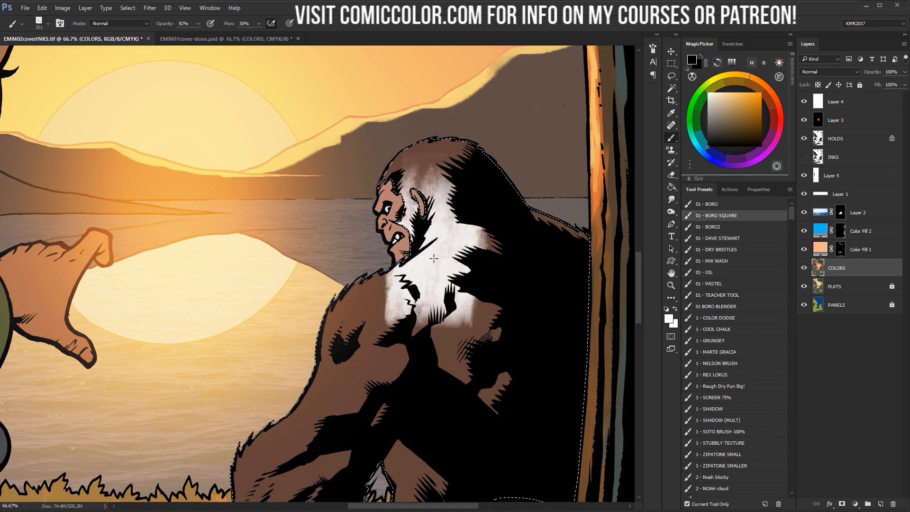
{"action": "left_click_drag", "start_coordinate": [438, 237], "coordinate": [438, 292]}
{"action": "key", "text": "ctrl+z"}
{"action": "key", "text": "ctrl+alt+z"}
{"action": "key", "text": "ctrl+alt+z"}
{"action": "key", "text": "ctrl+alt+z"}
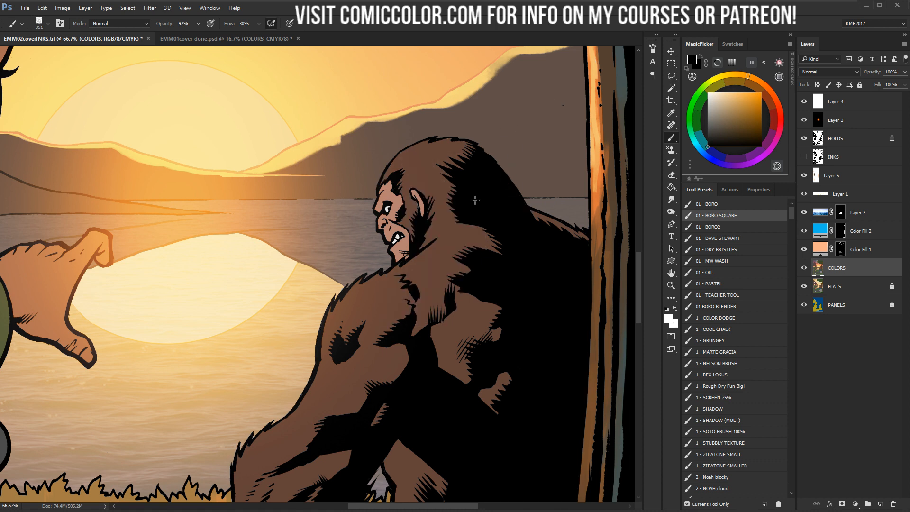
Select the ape's face and fur from the COLORS layer, and make the Color Fill 1 layer mask active
{"action": "left_click", "coordinate": [839, 249]}
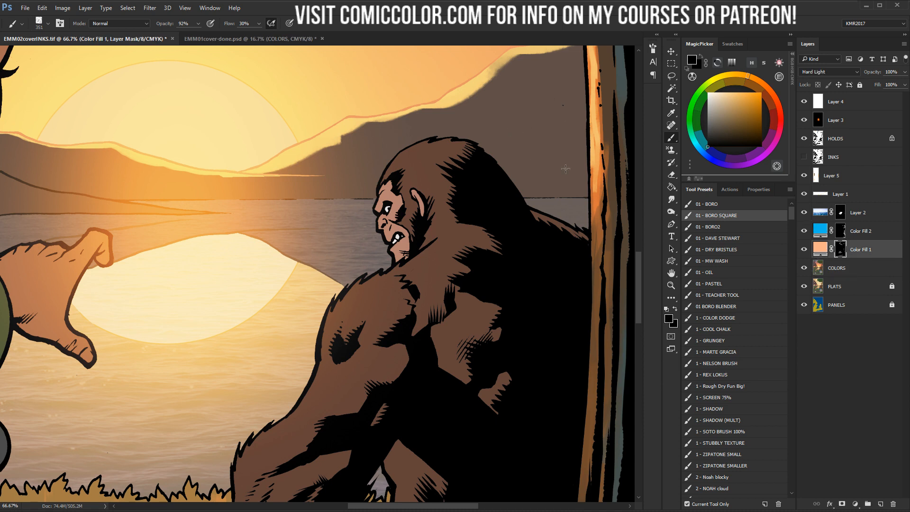
{"action": "left_click", "coordinate": [815, 272]}
{"action": "key", "text": "w"}
{"action": "left_click", "coordinate": [417, 203]}
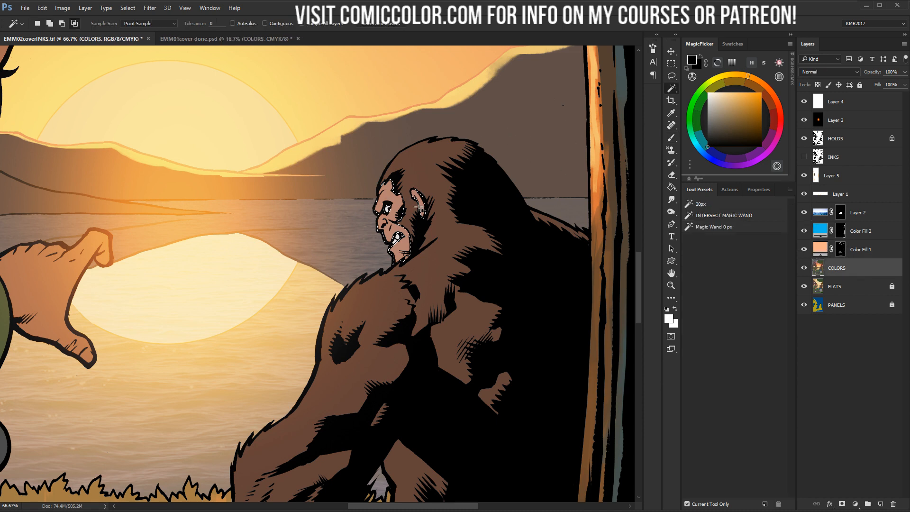
{"action": "left_click", "coordinate": [429, 189], "text": "shift"}
{"action": "left_click", "coordinate": [840, 249]}
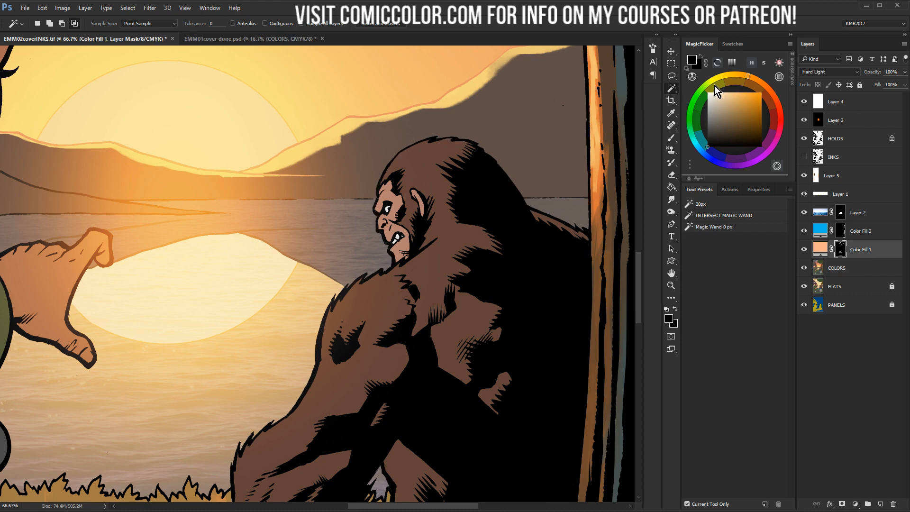
Paint warm rim light along the ape's forehead, brow and nose with a smaller white brush on the Color Fill 1 mask
{"action": "key", "text": "x"}
{"action": "key", "text": "z"}
{"action": "left_click", "coordinate": [433, 152]}
{"action": "key", "text": "b"}
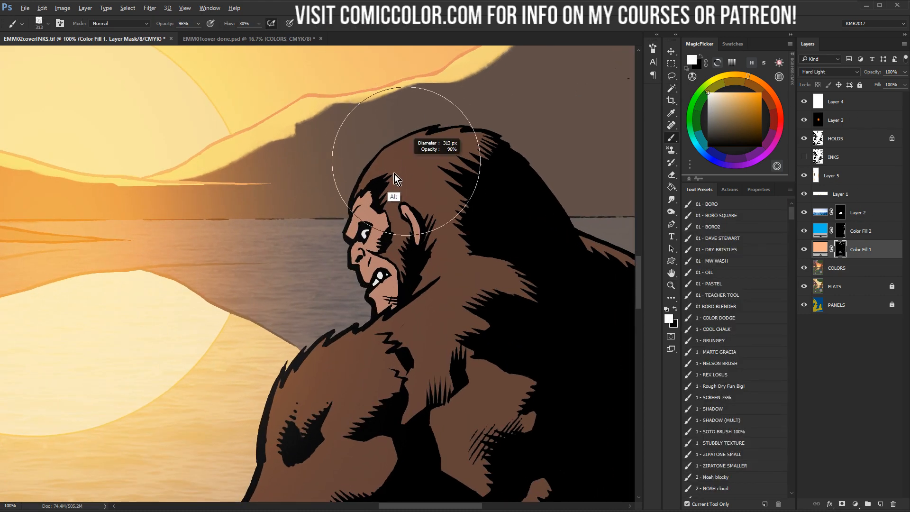
{"action": "left_click_drag", "start_coordinate": [395, 175], "coordinate": [331, 181]}
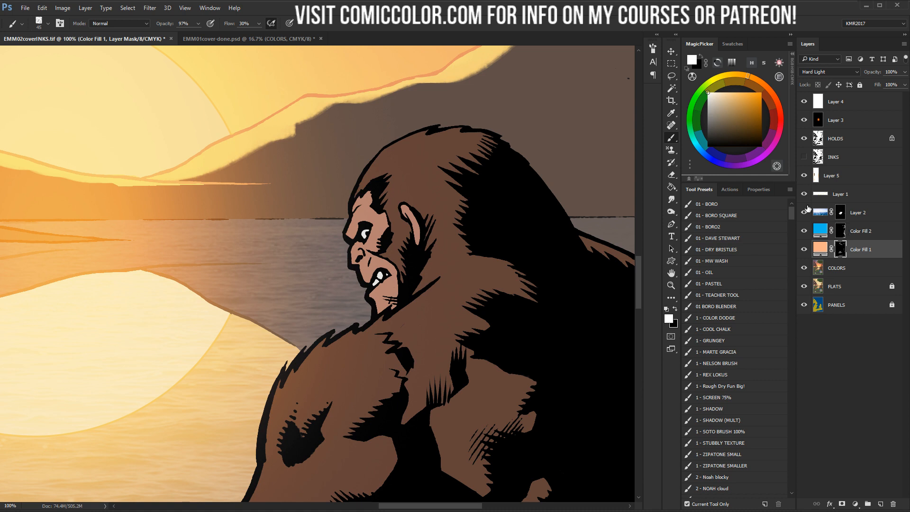
{"action": "mouse_move", "coordinate": [379, 134]}
{"action": "left_mouse_down"}
{"action": "mouse_move", "coordinate": [417, 135]}
{"action": "mouse_move", "coordinate": [365, 175]}
{"action": "mouse_move", "coordinate": [375, 143]}
{"action": "left_mouse_up"}
{"action": "mouse_move", "coordinate": [353, 216]}
{"action": "left_mouse_down"}
{"action": "mouse_move", "coordinate": [345, 220]}
{"action": "mouse_move", "coordinate": [363, 276]}
{"action": "left_mouse_up"}
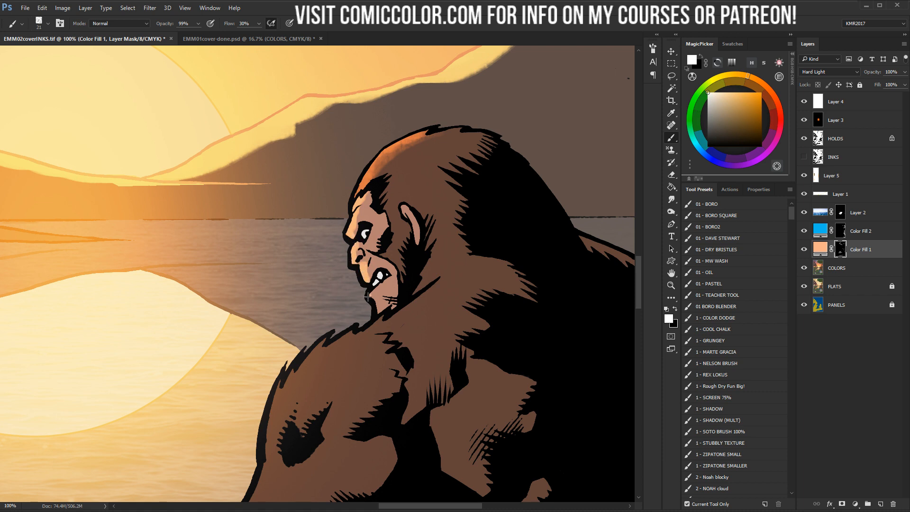
Paint warm rim light on the ape's ear and trim its edges with black on the mask
{"action": "key", "text": "x"}
{"action": "left_click", "coordinate": [365, 278], "text": "alt"}
{"action": "left_click_drag", "start_coordinate": [412, 206], "coordinate": [420, 237]}
{"action": "key", "text": "x"}
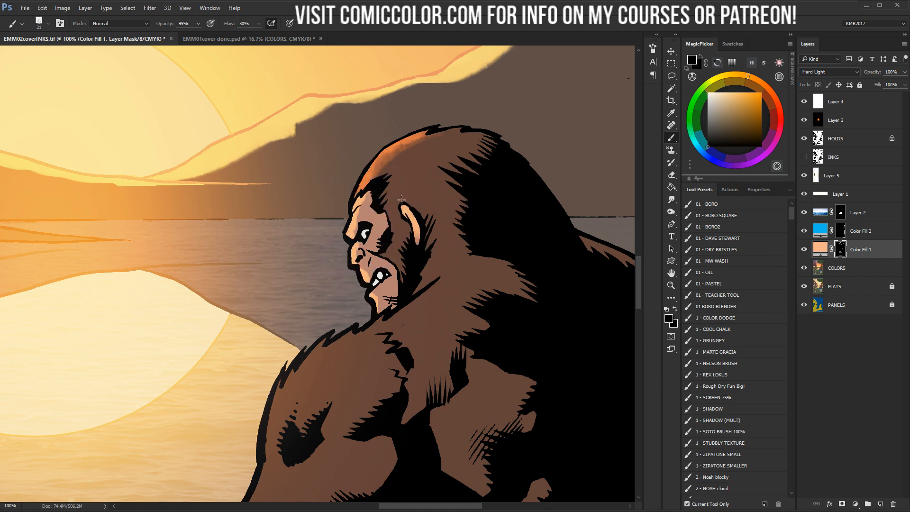
{"action": "left_click_drag", "start_coordinate": [402, 202], "coordinate": [419, 237]}
Add small warm fur highlights to the ape's crown and sideburn, and rim light along the near shoulder and upper arm
{"action": "left_click", "coordinate": [352, 224], "text": "alt"}
{"action": "mouse_move", "coordinate": [406, 151]}
{"action": "left_mouse_down"}
{"action": "mouse_move", "coordinate": [377, 172]}
{"action": "mouse_move", "coordinate": [417, 142]}
{"action": "left_mouse_up"}
{"action": "right_click", "coordinate": [416, 177], "text": "alt"}
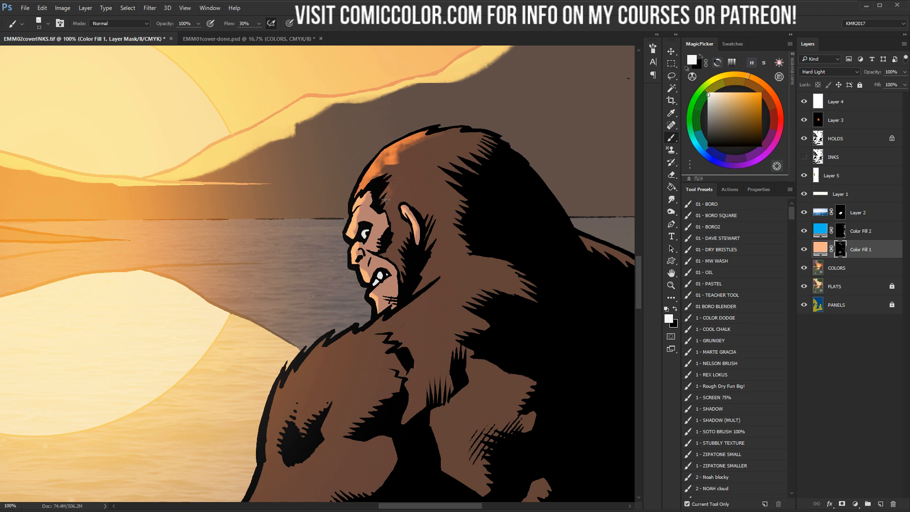
{"action": "left_click_drag", "start_coordinate": [386, 200], "coordinate": [388, 251]}
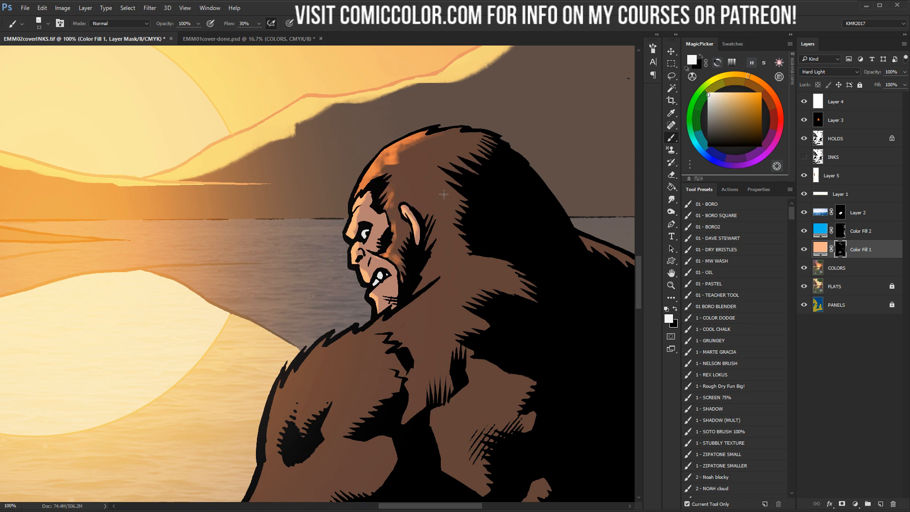
{"action": "left_click_drag", "start_coordinate": [457, 186], "coordinate": [484, 107]}
{"action": "mouse_move", "coordinate": [461, 208]}
{"action": "left_mouse_down"}
{"action": "mouse_move", "coordinate": [417, 238]}
{"action": "mouse_move", "coordinate": [436, 231]}
{"action": "mouse_move", "coordinate": [401, 245]}
{"action": "mouse_move", "coordinate": [418, 242]}
{"action": "mouse_move", "coordinate": [372, 262]}
{"action": "mouse_move", "coordinate": [392, 251]}
{"action": "mouse_move", "coordinate": [389, 258]}
{"action": "mouse_move", "coordinate": [381, 246]}
{"action": "mouse_move", "coordinate": [343, 276]}
{"action": "mouse_move", "coordinate": [347, 265]}
{"action": "mouse_move", "coordinate": [321, 220]}
{"action": "mouse_move", "coordinate": [346, 222]}
{"action": "mouse_move", "coordinate": [378, 198]}
{"action": "mouse_move", "coordinate": [370, 229]}
{"action": "mouse_move", "coordinate": [346, 256]}
{"action": "mouse_move", "coordinate": [379, 221]}
{"action": "mouse_move", "coordinate": [372, 247]}
{"action": "mouse_move", "coordinate": [336, 276]}
{"action": "mouse_move", "coordinate": [305, 325]}
{"action": "mouse_move", "coordinate": [307, 305]}
{"action": "mouse_move", "coordinate": [298, 339]}
{"action": "mouse_move", "coordinate": [325, 302]}
{"action": "mouse_move", "coordinate": [378, 260]}
{"action": "mouse_move", "coordinate": [311, 341]}
{"action": "left_mouse_up"}
Paint warm rim light down the ape's forearm and hand, breaking its inner edge with small fur strokes
{"action": "left_click", "coordinate": [671, 286]}
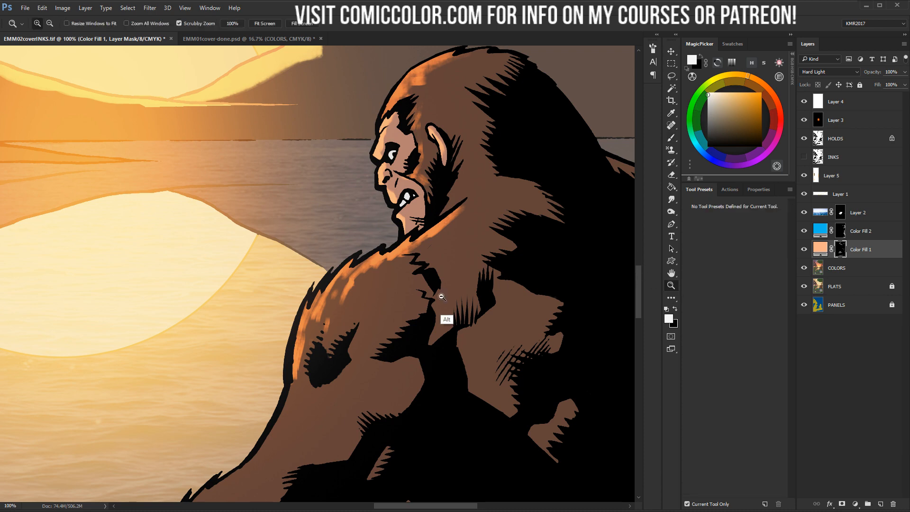
{"action": "left_click", "coordinate": [439, 301], "text": "alt"}
{"action": "left_click", "coordinate": [471, 229], "text": "alt"}
{"action": "mouse_move", "coordinate": [460, 241]}
{"action": "left_mouse_down"}
{"action": "mouse_move", "coordinate": [455, 165]}
{"action": "mouse_move", "coordinate": [466, 118]}
{"action": "left_mouse_up"}
{"action": "left_click", "coordinate": [429, 223]}
{"action": "key", "text": "b"}
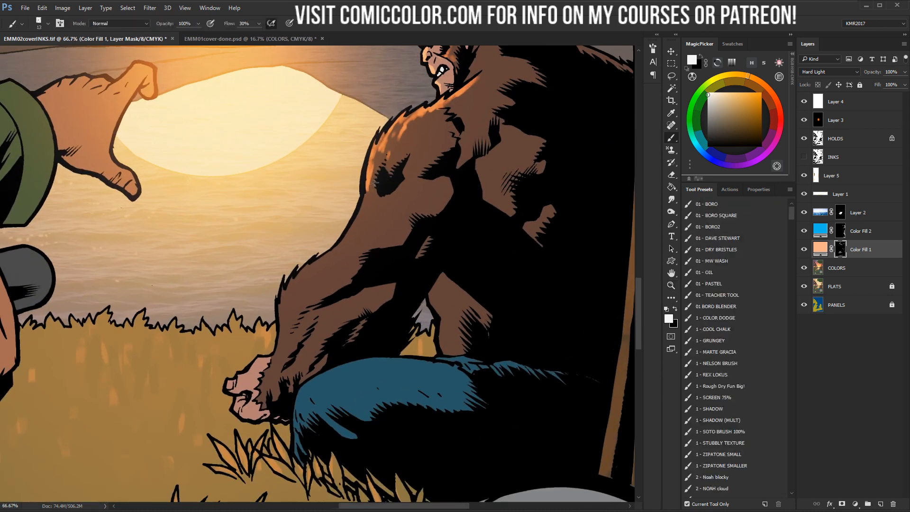
{"action": "mouse_move", "coordinate": [375, 208]}
{"action": "left_mouse_down"}
{"action": "mouse_move", "coordinate": [394, 209]}
{"action": "mouse_move", "coordinate": [349, 219]}
{"action": "mouse_move", "coordinate": [282, 296]}
{"action": "mouse_move", "coordinate": [263, 377]}
{"action": "mouse_move", "coordinate": [230, 373]}
{"action": "left_mouse_up"}
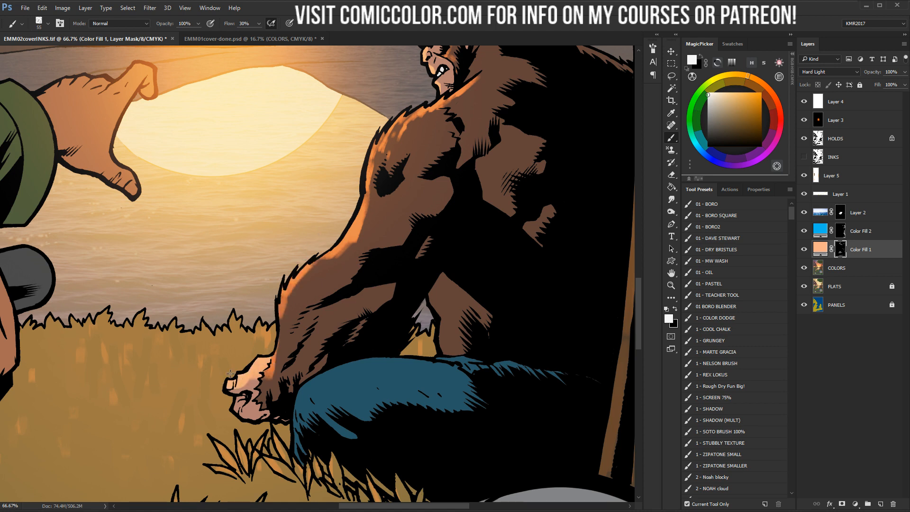
{"action": "mouse_move", "coordinate": [316, 306]}
{"action": "left_mouse_down"}
{"action": "mouse_move", "coordinate": [281, 324]}
{"action": "mouse_move", "coordinate": [295, 298]}
{"action": "left_mouse_up"}
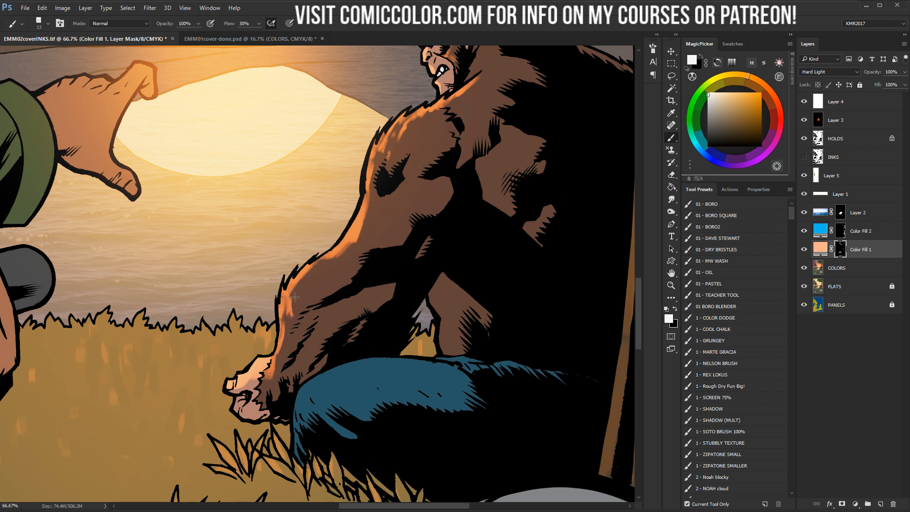
{"action": "mouse_move", "coordinate": [337, 251]}
{"action": "left_mouse_down"}
{"action": "mouse_move", "coordinate": [356, 237]}
{"action": "mouse_move", "coordinate": [369, 201]}
{"action": "left_mouse_up"}
{"action": "mouse_move", "coordinate": [319, 290]}
{"action": "left_mouse_down"}
{"action": "mouse_move", "coordinate": [300, 284]}
{"action": "mouse_move", "coordinate": [291, 324]}
{"action": "mouse_move", "coordinate": [270, 336]}
{"action": "left_mouse_up"}
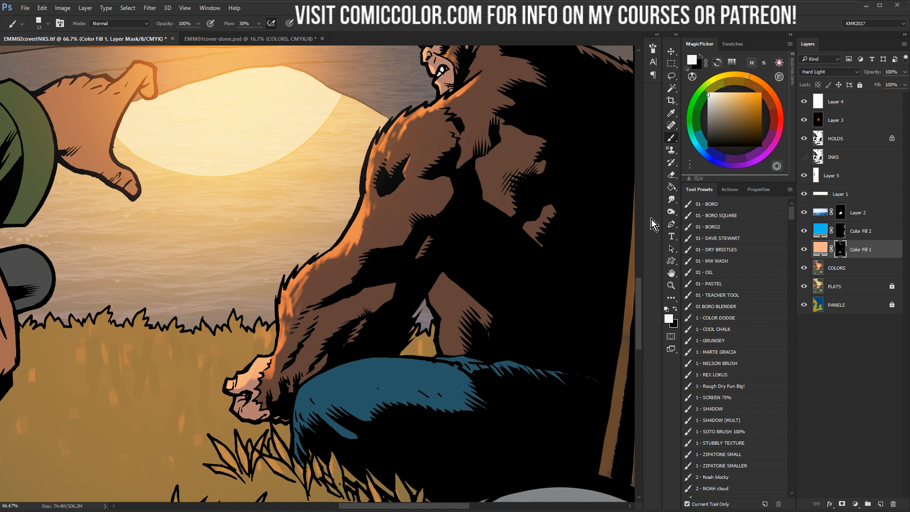
Paint warm rim light on the fur area visible beneath the ape's arm, and soften its inner edge with black
{"action": "left_click", "coordinate": [671, 285]}
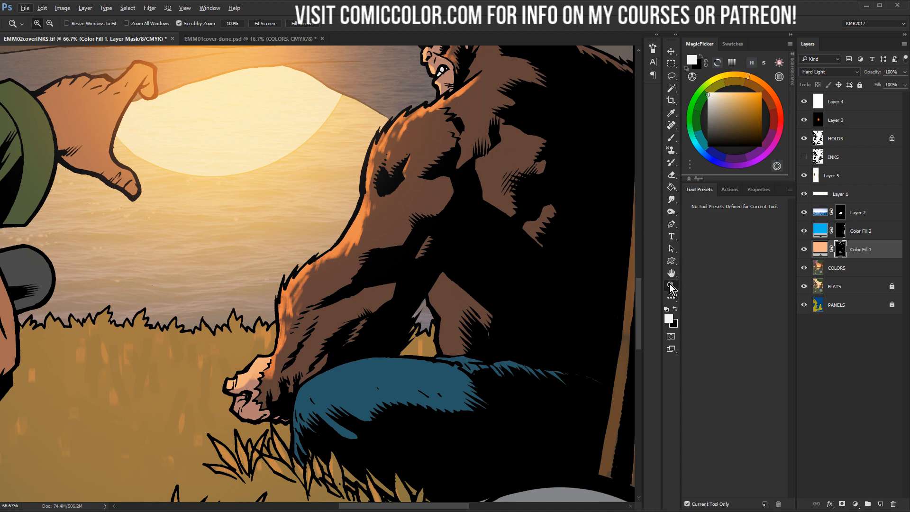
{"action": "key", "text": "b"}
{"action": "key", "text": "alt+f"}
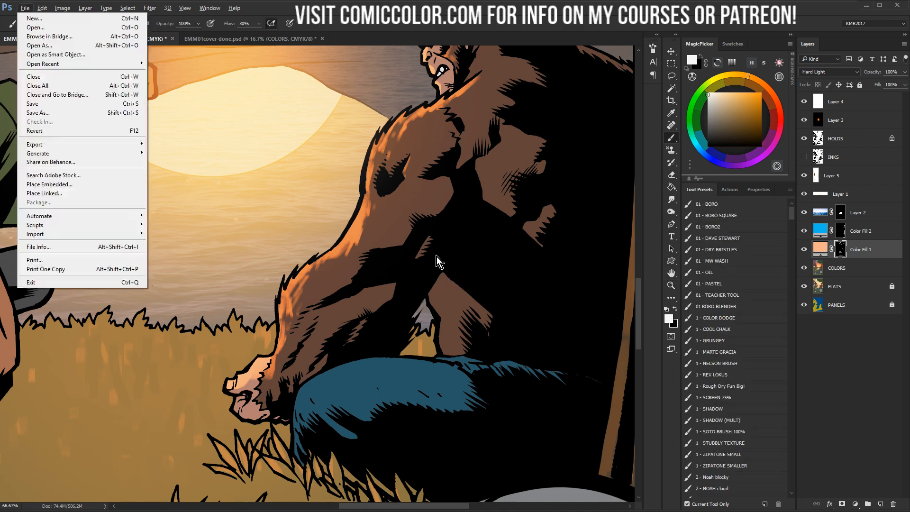
{"action": "left_click", "coordinate": [439, 295]}
{"action": "mouse_move", "coordinate": [434, 285]}
{"action": "left_mouse_down"}
{"action": "mouse_move", "coordinate": [449, 299]}
{"action": "mouse_move", "coordinate": [444, 305]}
{"action": "mouse_move", "coordinate": [435, 287]}
{"action": "mouse_move", "coordinate": [445, 361]}
{"action": "left_mouse_up"}
{"action": "key", "text": "x"}
{"action": "mouse_move", "coordinate": [463, 313]}
{"action": "left_mouse_down"}
{"action": "mouse_move", "coordinate": [447, 276]}
{"action": "mouse_move", "coordinate": [469, 309]}
{"action": "mouse_move", "coordinate": [476, 363]}
{"action": "left_mouse_up"}
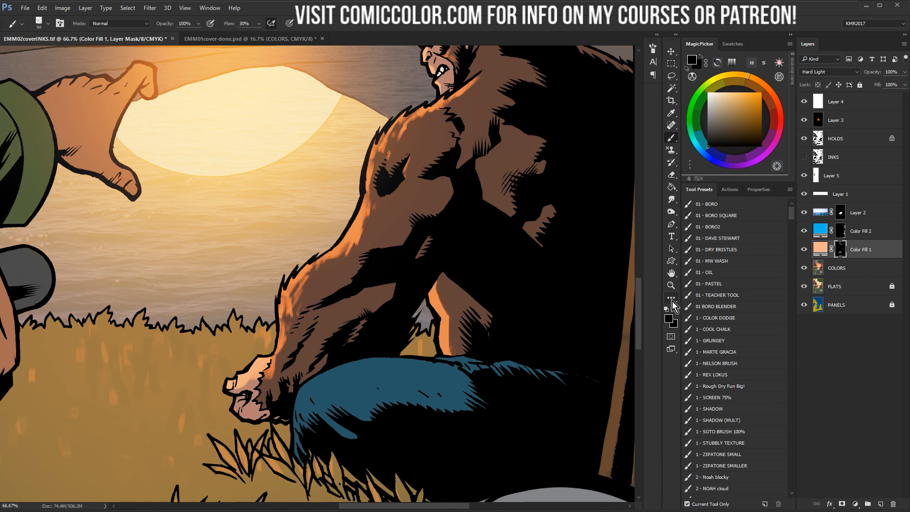
Paint warm rim light in white along the ape's far shoulder beside the tree trunk
{"action": "left_click", "coordinate": [669, 283]}
{"action": "left_click", "coordinate": [469, 283], "text": "alt"}
{"action": "left_click", "coordinate": [477, 264], "text": "alt"}
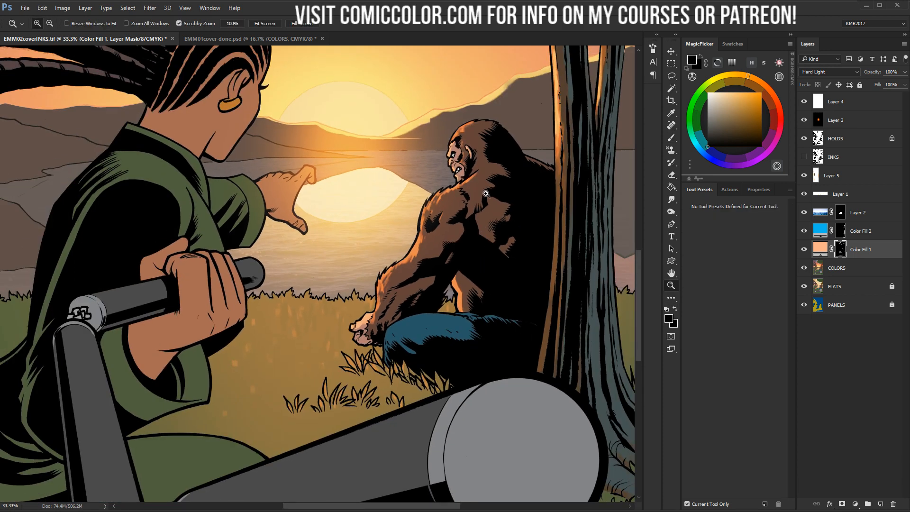
{"action": "left_click", "coordinate": [528, 155]}
{"action": "key", "text": "b"}
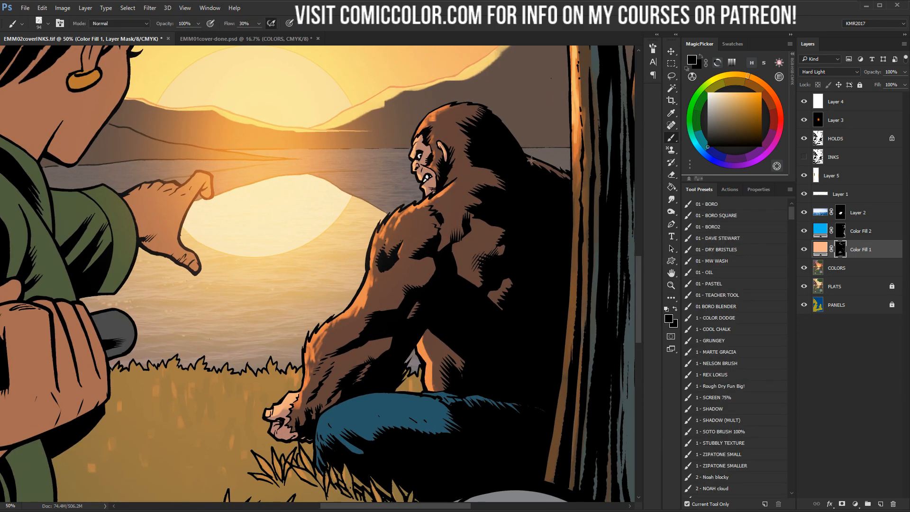
{"action": "key", "text": "x"}
{"action": "mouse_move", "coordinate": [529, 162]}
{"action": "left_mouse_down"}
{"action": "mouse_move", "coordinate": [568, 177]}
{"action": "mouse_move", "coordinate": [559, 167]}
{"action": "left_mouse_up"}
Paint cool blue shading on the back of the ape's head, neck and back with a large white brush on the Color Fill 2 mask
{"action": "key", "text": "z"}
{"action": "left_click", "coordinate": [443, 326], "text": "alt"}
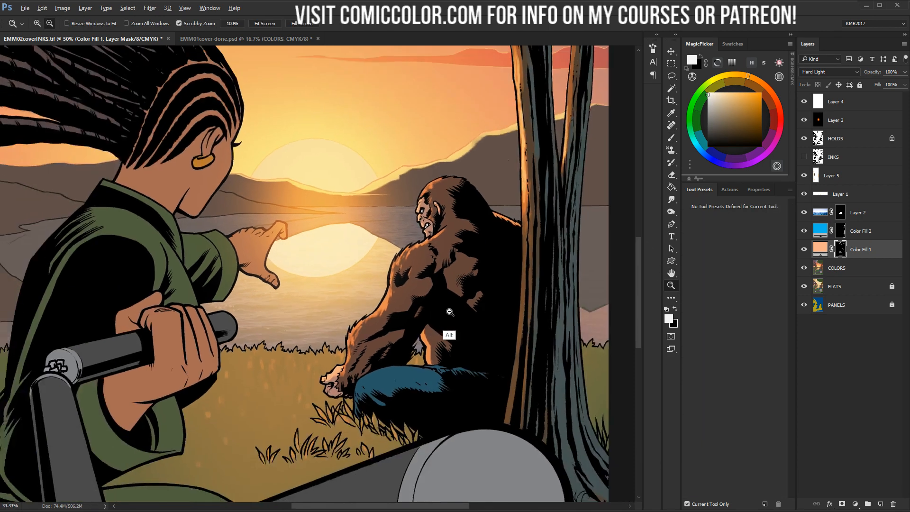
{"action": "left_click", "coordinate": [432, 274]}
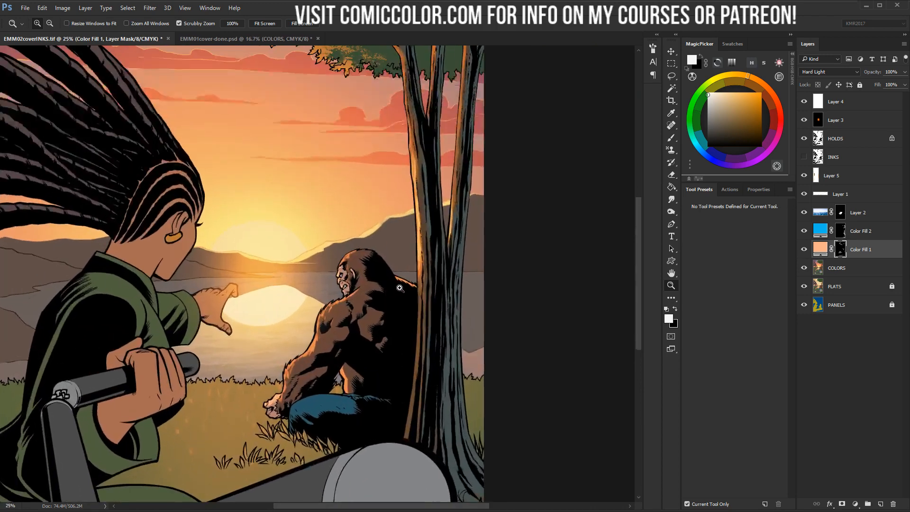
{"action": "left_click", "coordinate": [356, 292]}
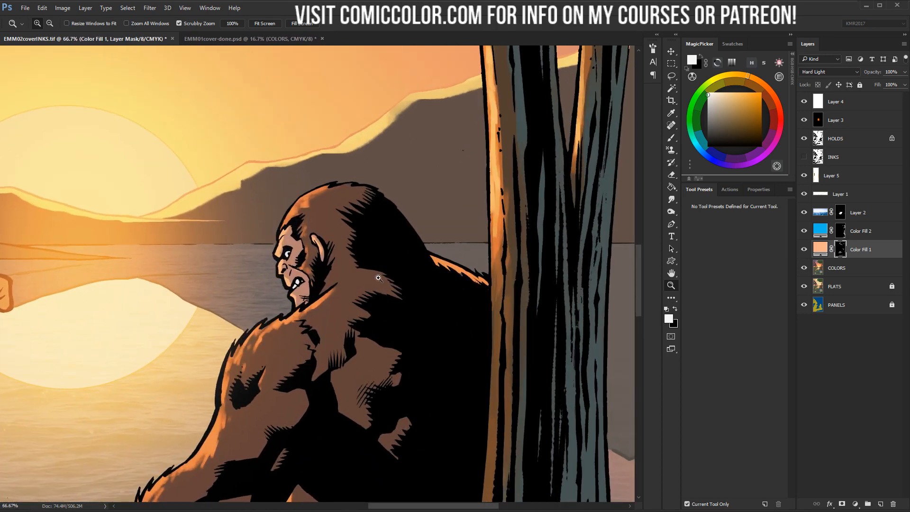
{"action": "left_click", "coordinate": [839, 268]}
{"action": "key", "text": "w"}
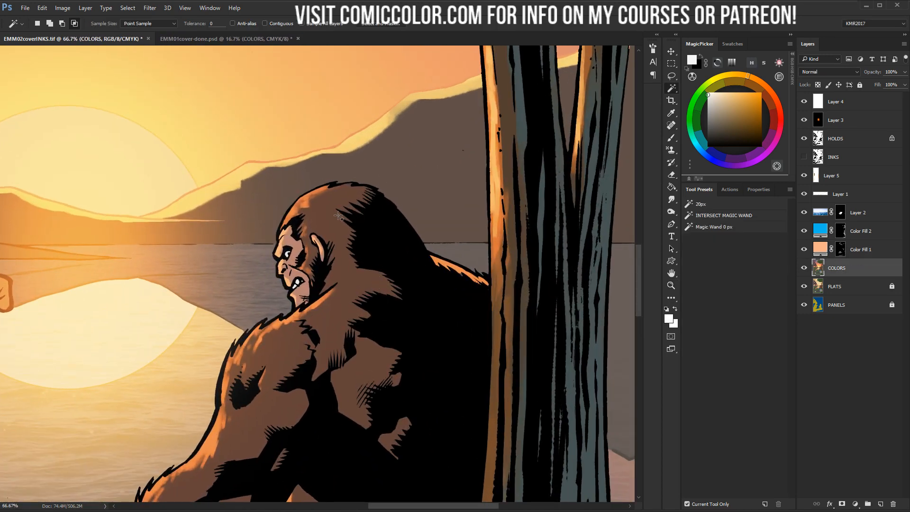
{"action": "left_click", "coordinate": [840, 230]}
{"action": "key", "text": "b"}
{"action": "right_click", "coordinate": [347, 209], "text": "alt"}
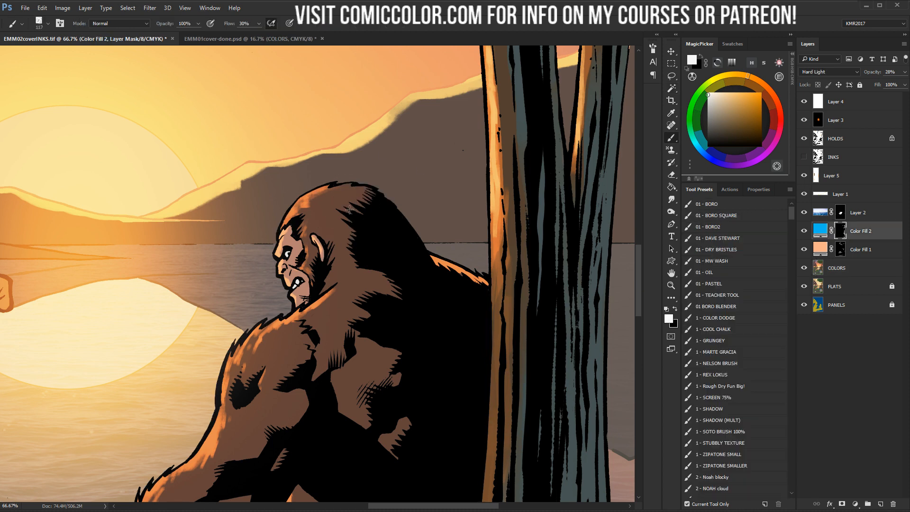
{"action": "left_click_drag", "start_coordinate": [345, 209], "coordinate": [350, 202]}
{"action": "mouse_move", "coordinate": [352, 261]}
{"action": "left_mouse_down"}
{"action": "mouse_move", "coordinate": [387, 281]}
{"action": "mouse_move", "coordinate": [359, 321]}
{"action": "left_mouse_up"}
{"action": "mouse_move", "coordinate": [376, 351]}
{"action": "left_mouse_down"}
{"action": "mouse_move", "coordinate": [385, 373]}
{"action": "mouse_move", "coordinate": [362, 393]}
{"action": "mouse_move", "coordinate": [359, 413]}
{"action": "mouse_move", "coordinate": [403, 373]}
{"action": "mouse_move", "coordinate": [393, 445]}
{"action": "left_mouse_up"}
Extend the cool blue shading over the ape's near shoulder, upper arm and forearm, touching up the back
{"action": "left_click_drag", "start_coordinate": [411, 277], "coordinate": [552, 38]}
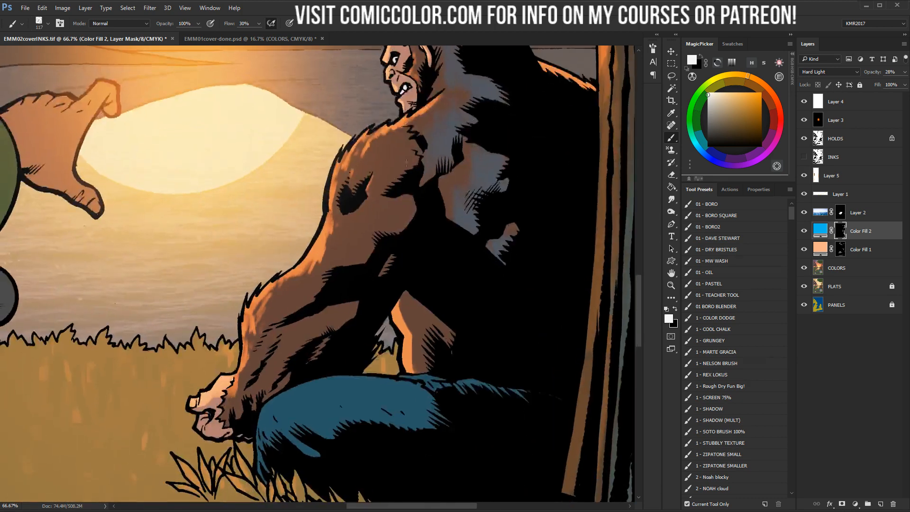
{"action": "mouse_move", "coordinate": [384, 153]}
{"action": "left_mouse_down"}
{"action": "mouse_move", "coordinate": [405, 156]}
{"action": "mouse_move", "coordinate": [392, 180]}
{"action": "left_mouse_up"}
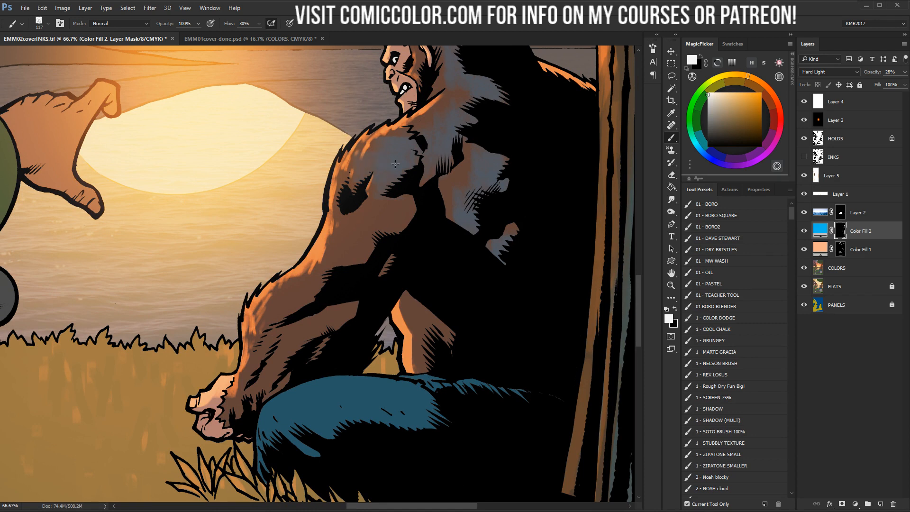
{"action": "key", "text": "x"}
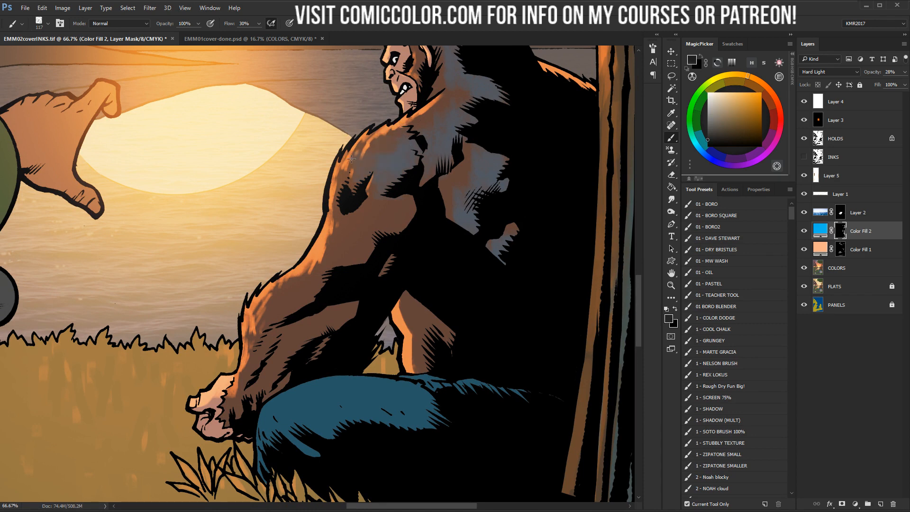
{"action": "key", "text": "x"}
{"action": "mouse_move", "coordinate": [402, 178]}
{"action": "left_mouse_down"}
{"action": "mouse_move", "coordinate": [397, 217]}
{"action": "mouse_move", "coordinate": [382, 214]}
{"action": "left_mouse_up"}
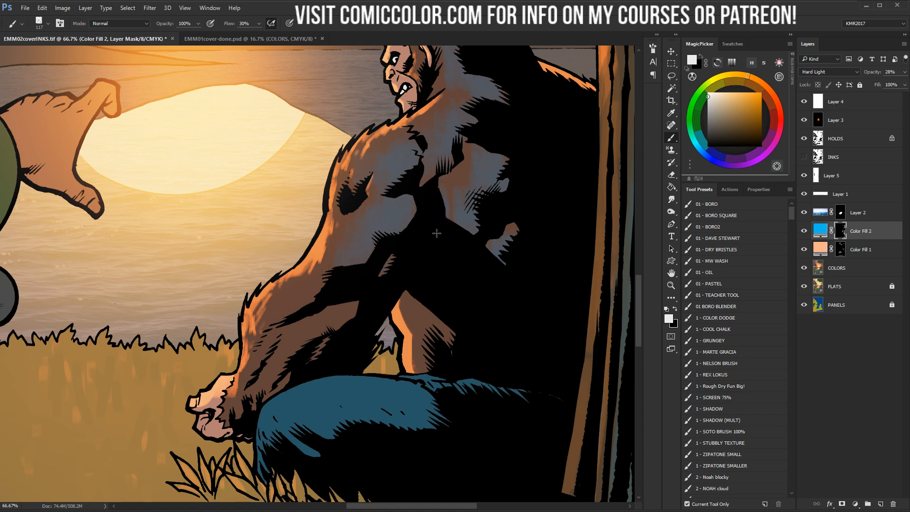
{"action": "left_click_drag", "start_coordinate": [463, 168], "coordinate": [455, 187]}
{"action": "key", "text": "x"}
{"action": "key", "text": "x"}
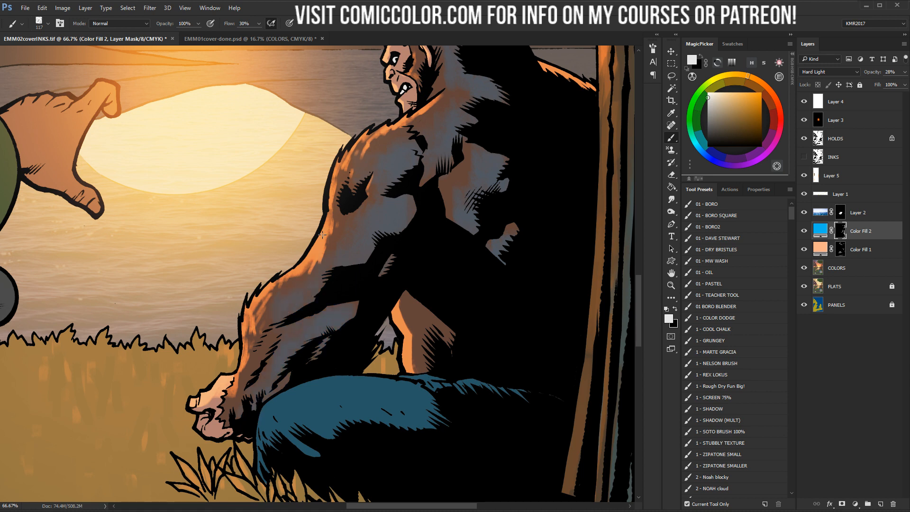
Examine the ape's blue shading and warm rim light up close and against the whole cover
{"action": "key", "text": "x"}
{"action": "left_click", "coordinate": [347, 338], "text": "alt"}
{"action": "key", "text": "ctrl"}
{"action": "key", "text": "space"}
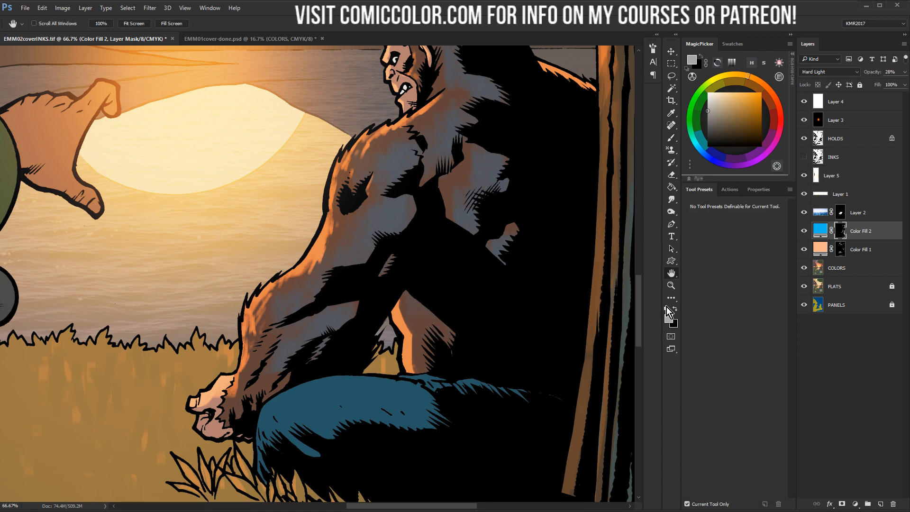
{"action": "left_click", "coordinate": [672, 285]}
{"action": "left_click", "coordinate": [385, 286], "text": "alt"}
{"action": "left_click", "coordinate": [435, 233], "text": "alt"}
{"action": "left_click", "coordinate": [435, 232], "text": "alt"}
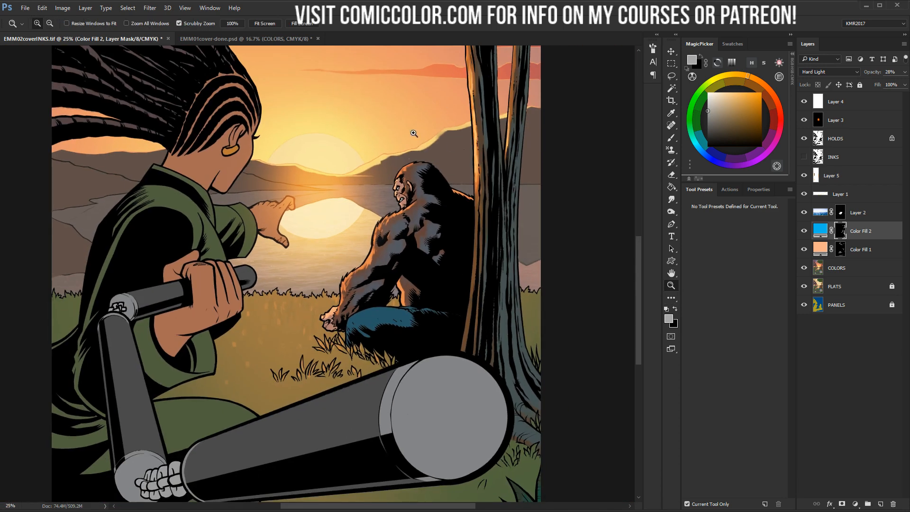
{"action": "left_click", "coordinate": [432, 275], "text": "alt"}
{"action": "left_click", "coordinate": [495, 305], "text": "alt"}
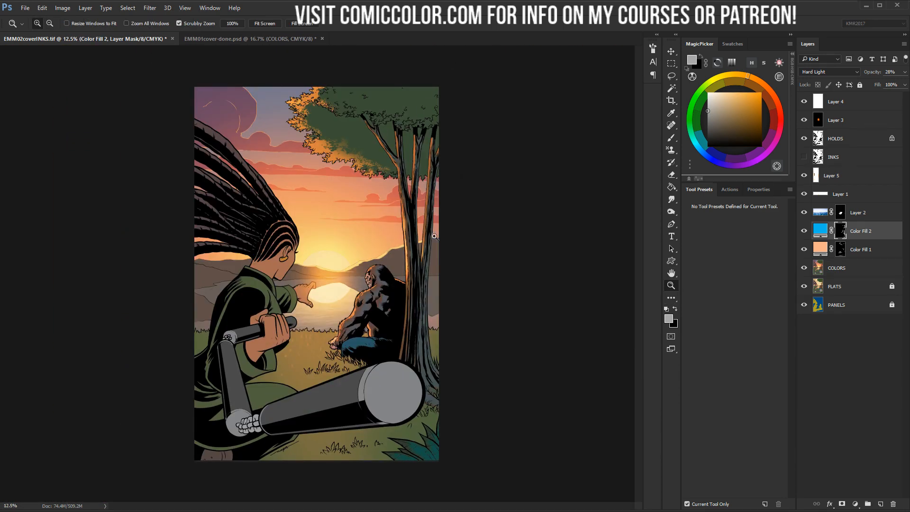
{"action": "left_click", "coordinate": [388, 203]}
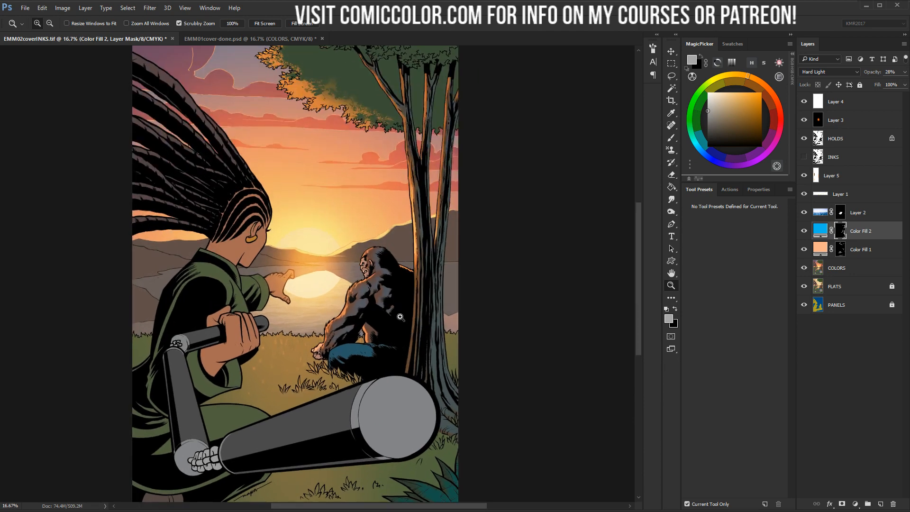
{"action": "left_click", "coordinate": [396, 313]}
{"action": "left_click", "coordinate": [385, 300]}
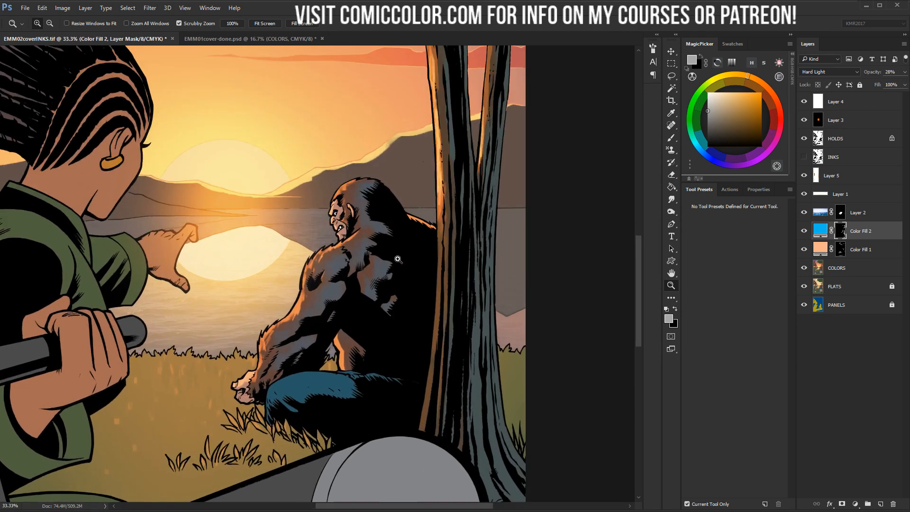
{"action": "left_click", "coordinate": [362, 249]}
{"action": "key", "text": "b"}
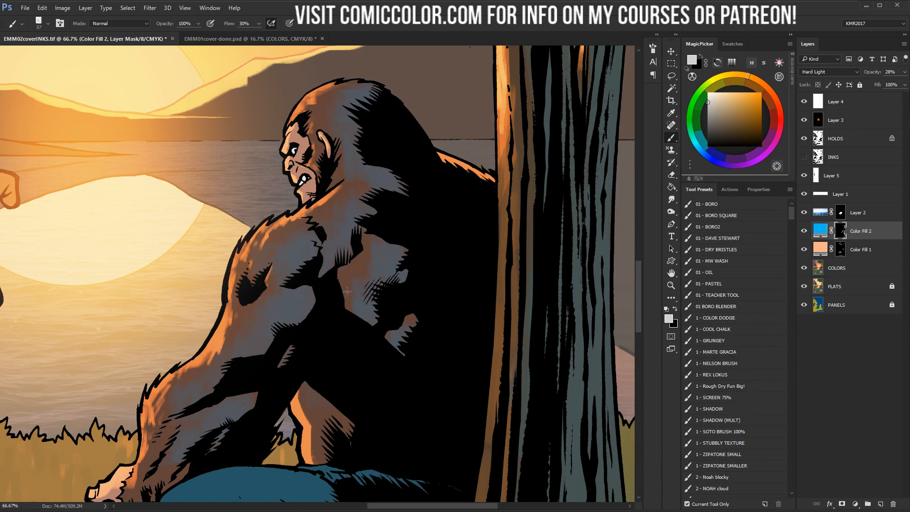
{"action": "key", "text": "x"}
{"action": "left_click_drag", "start_coordinate": [338, 318], "coordinate": [397, 197]}
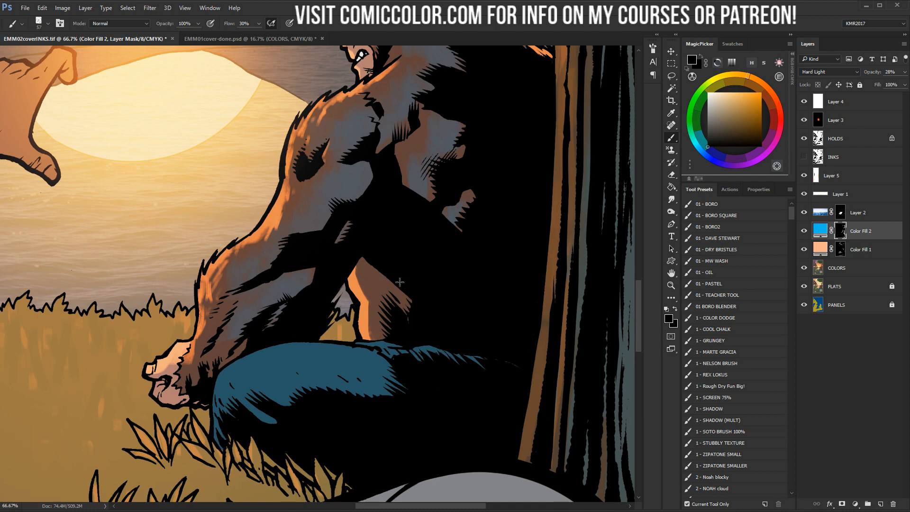
{"action": "left_click", "coordinate": [671, 285]}
{"action": "left_click", "coordinate": [431, 357], "text": "alt"}
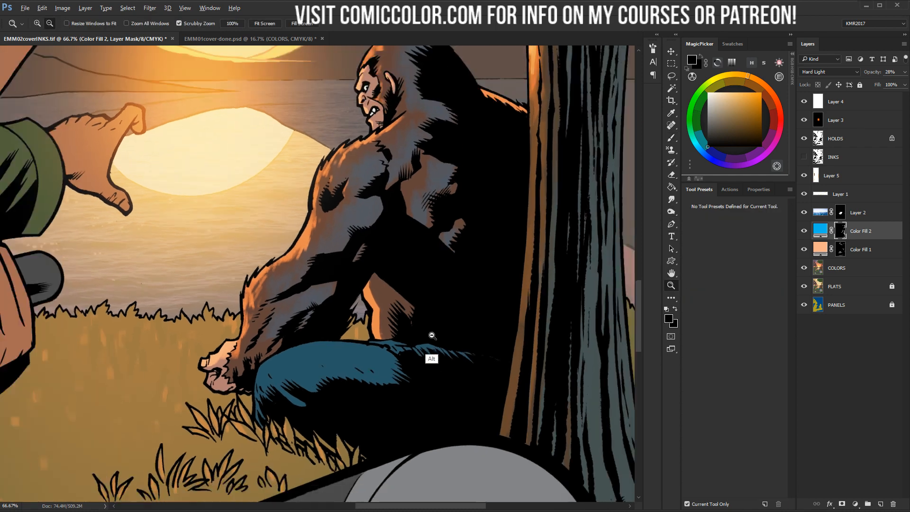
{"action": "left_click", "coordinate": [442, 302]}
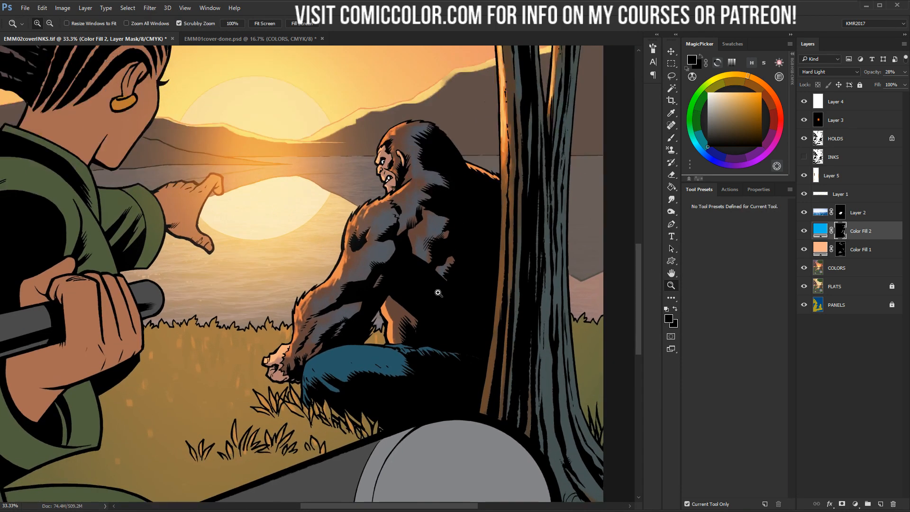
{"action": "left_click_drag", "start_coordinate": [439, 291], "coordinate": [390, 226]}
Try to tint the ape's jeans brighter blue by selecting their color on the COLORS layer and painting white on the Color Fill 2 mask
{"action": "left_click", "coordinate": [386, 232]}
{"action": "key", "text": "l"}
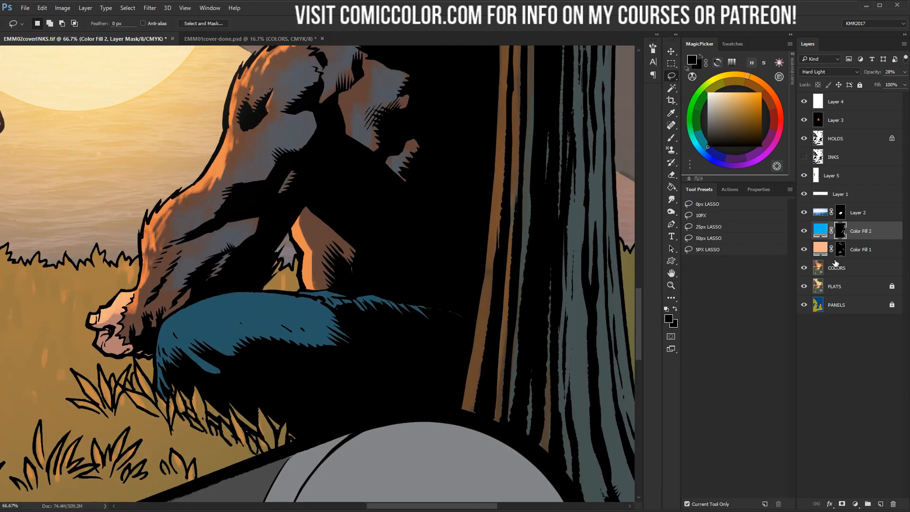
{"action": "left_click", "coordinate": [835, 264]}
{"action": "key", "text": "w"}
{"action": "left_click", "coordinate": [297, 316]}
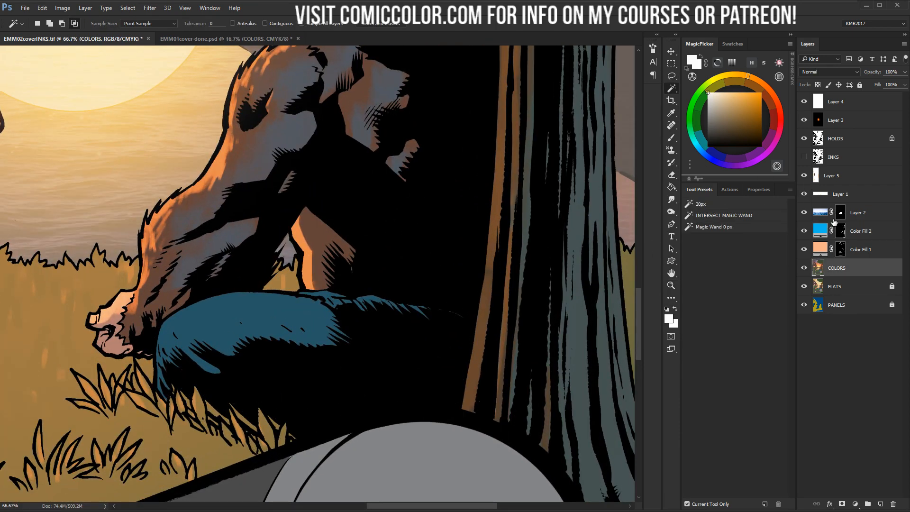
{"action": "left_click", "coordinate": [841, 230]}
{"action": "key", "text": "b"}
{"action": "key", "text": "ctrl+h"}
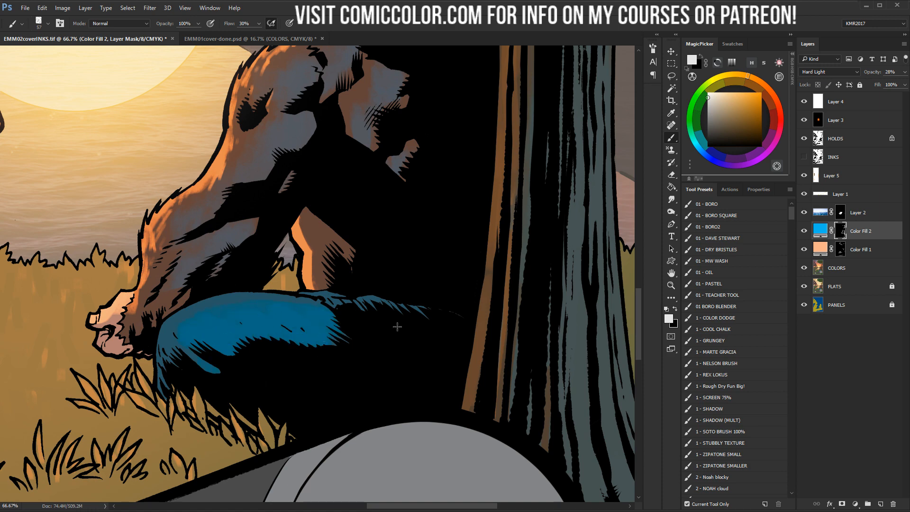
Check the jeans' brighter blue tint against the whole cover and undo it
{"action": "left_click", "coordinate": [671, 285]}
{"action": "left_click", "coordinate": [364, 324], "text": "alt"}
{"action": "left_click", "coordinate": [353, 321], "text": "alt"}
{"action": "left_click", "coordinate": [366, 318], "text": "alt"}
{"action": "left_click", "coordinate": [381, 293], "text": "alt"}
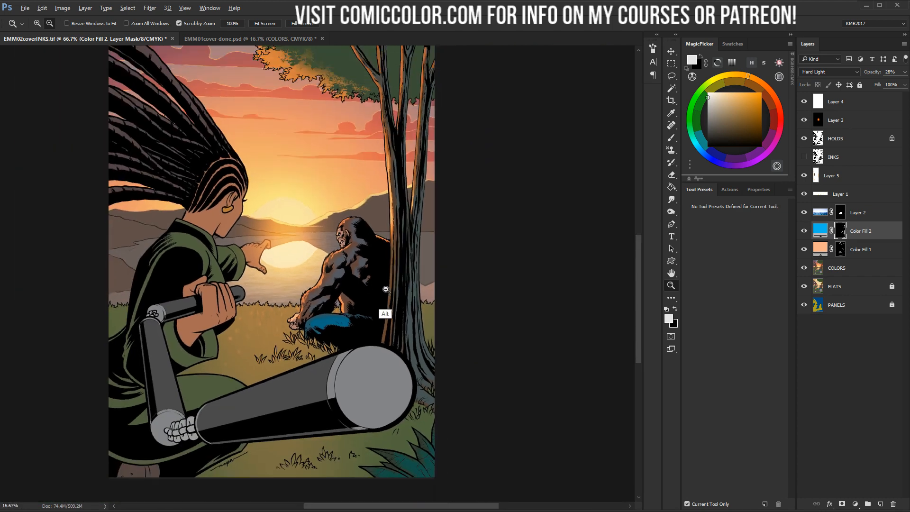
{"action": "left_click", "coordinate": [375, 267], "text": "alt"}
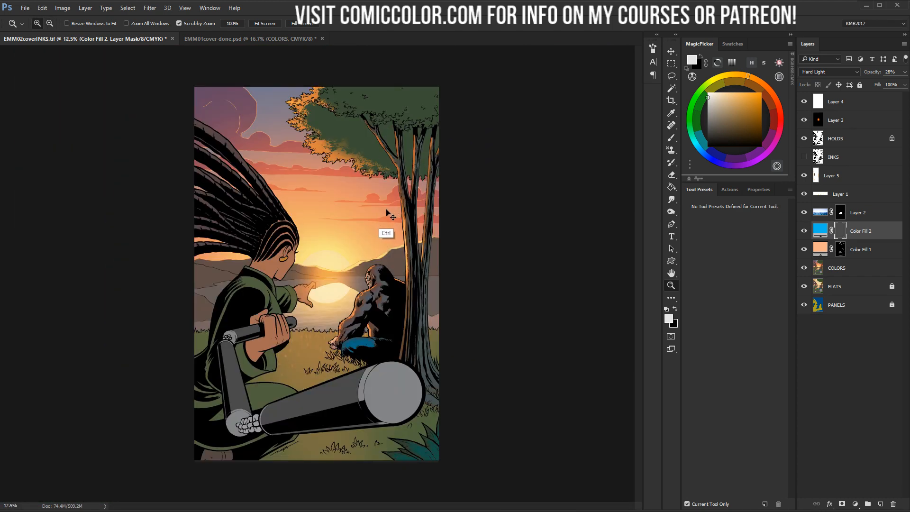
{"action": "key", "text": "ctrl+2"}
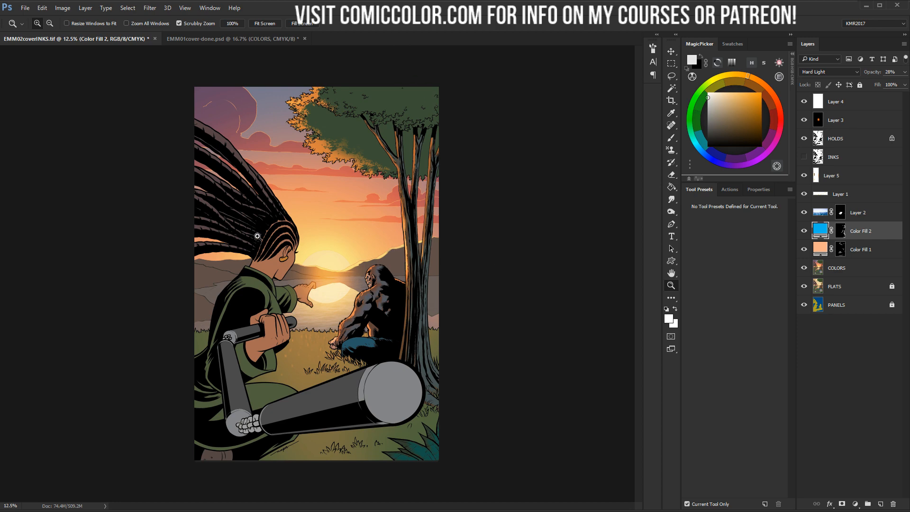
Select the woman's braids by their flat color on the COLORS layer with the Magic Wand
{"action": "left_click", "coordinate": [290, 275]}
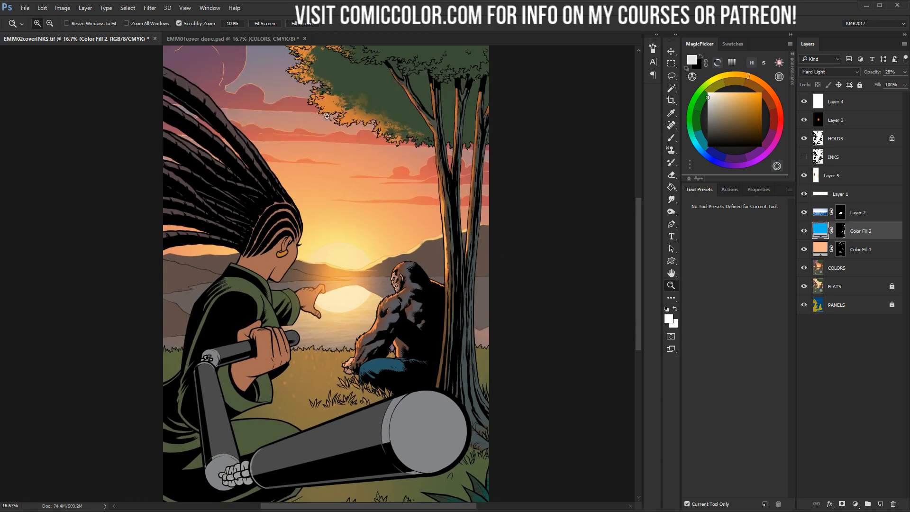
{"action": "left_click", "coordinate": [296, 219]}
{"action": "left_click_drag", "start_coordinate": [308, 200], "coordinate": [389, 338]}
{"action": "left_click", "coordinate": [358, 264]}
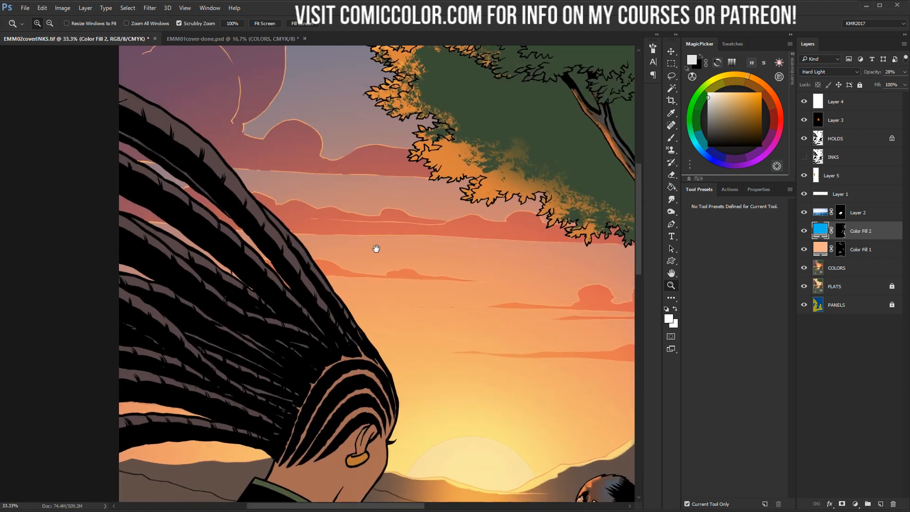
{"action": "left_click_drag", "start_coordinate": [376, 248], "coordinate": [432, 260]}
{"action": "left_click", "coordinate": [825, 269]}
{"action": "key", "text": "w"}
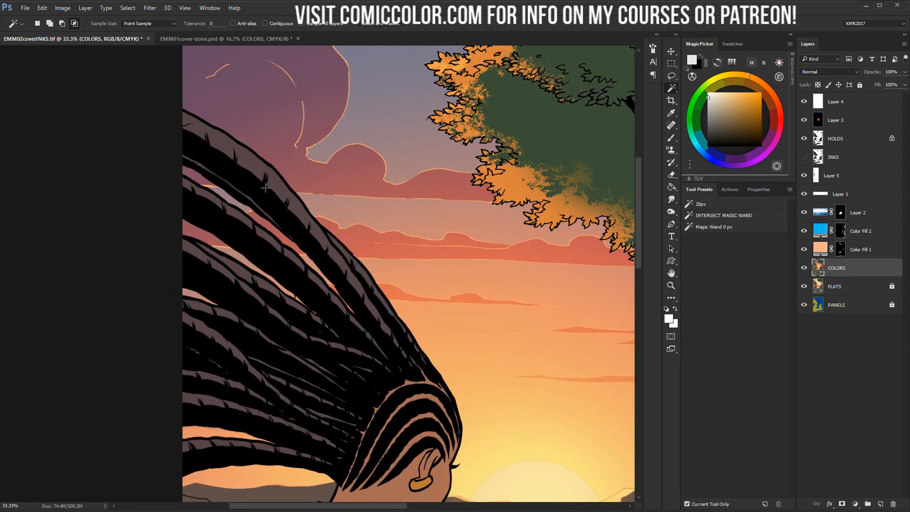
{"action": "left_click", "coordinate": [278, 143]}
Examine the whole cover's lighting, from the woman and her mechanical arm to the ape and the braids
{"action": "key", "text": "z"}
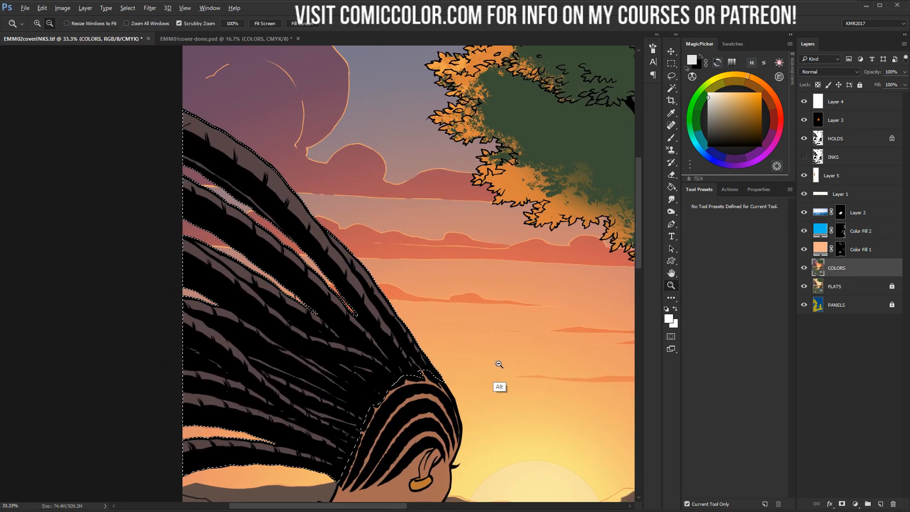
{"action": "scroll", "coordinate": [498, 365], "scroll_direction": "down", "scroll_amount": 4}
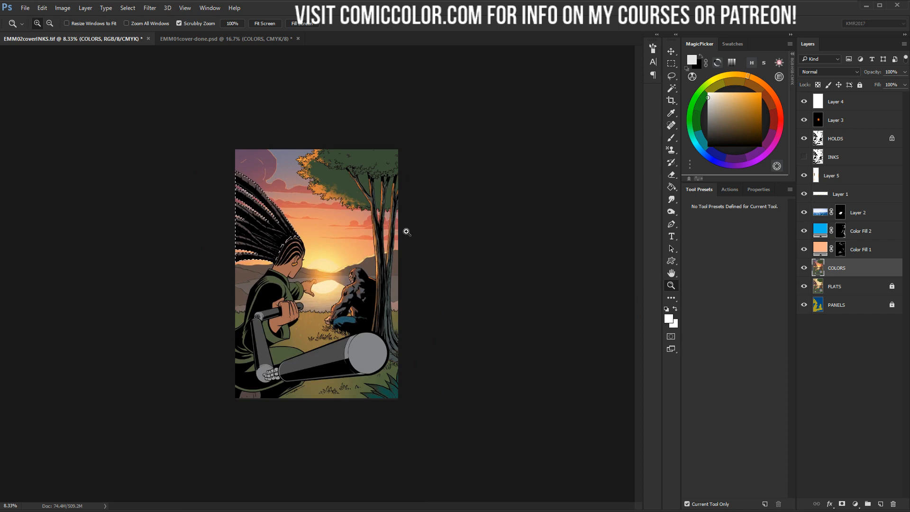
{"action": "scroll", "coordinate": [353, 296], "scroll_direction": "up", "scroll_amount": 1}
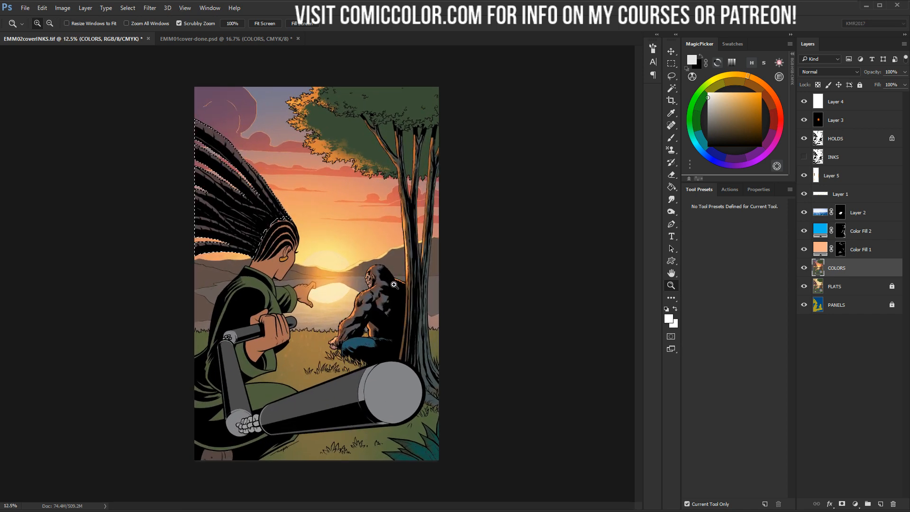
{"action": "scroll", "coordinate": [360, 280], "scroll_direction": "up", "scroll_amount": 1}
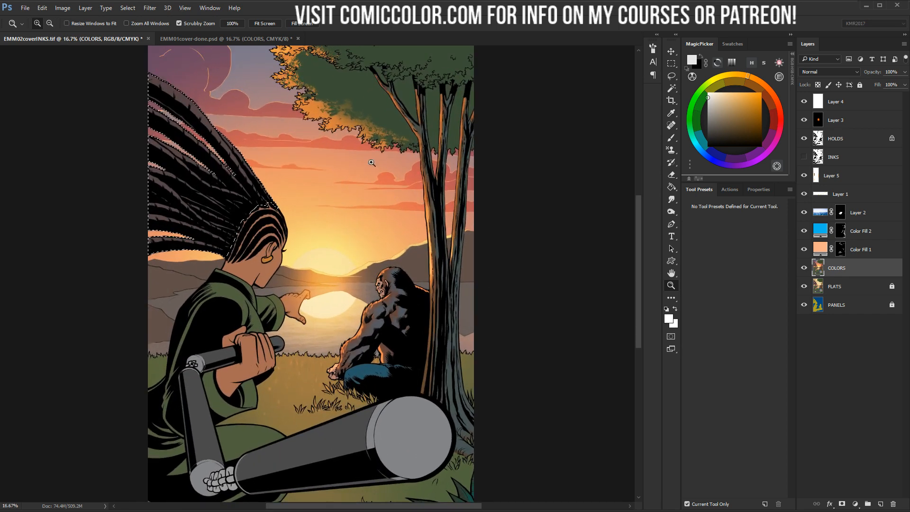
{"action": "scroll", "coordinate": [227, 180], "scroll_direction": "up", "scroll_amount": 1}
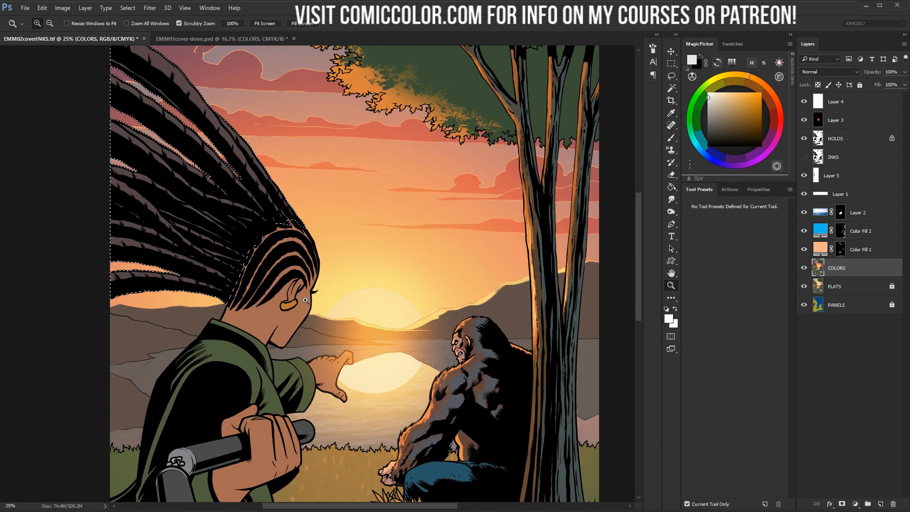
{"action": "scroll", "coordinate": [444, 245], "scroll_direction": "down", "scroll_amount": 1}
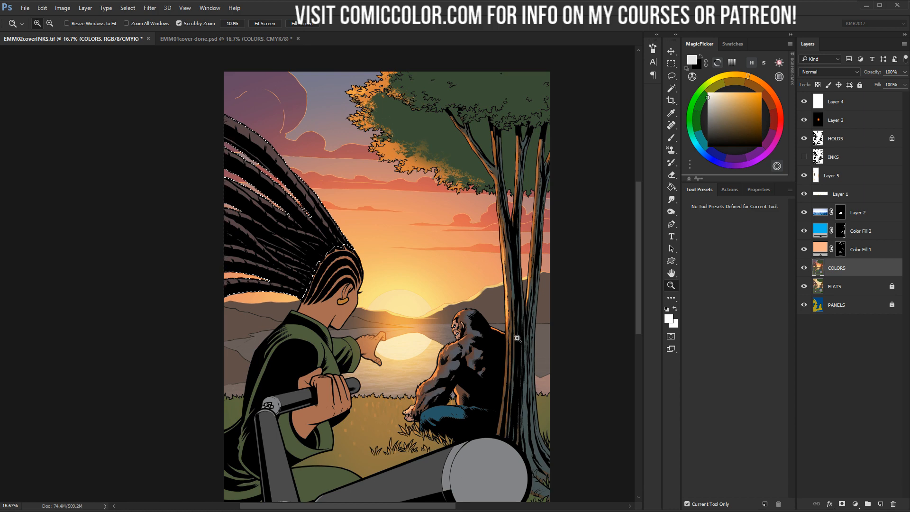
{"action": "left_click_drag", "start_coordinate": [440, 307], "coordinate": [429, 228]}
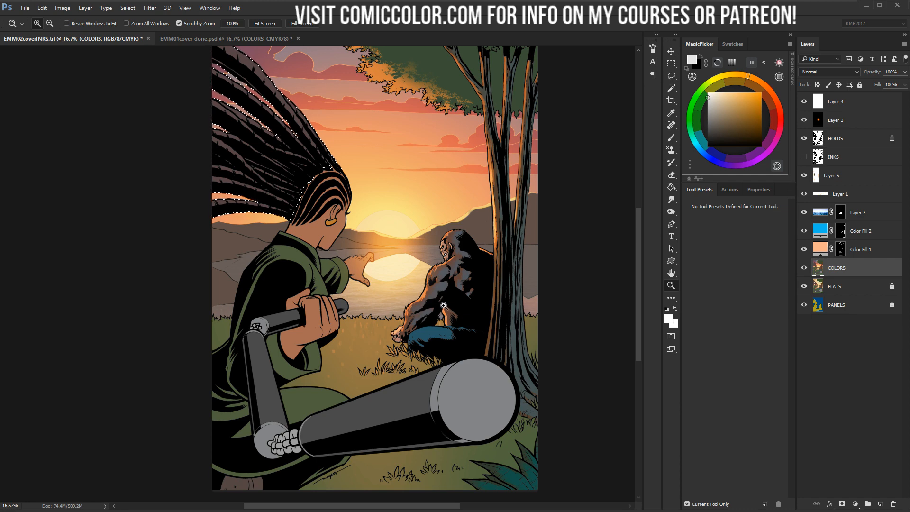
{"action": "left_click", "coordinate": [374, 273]}
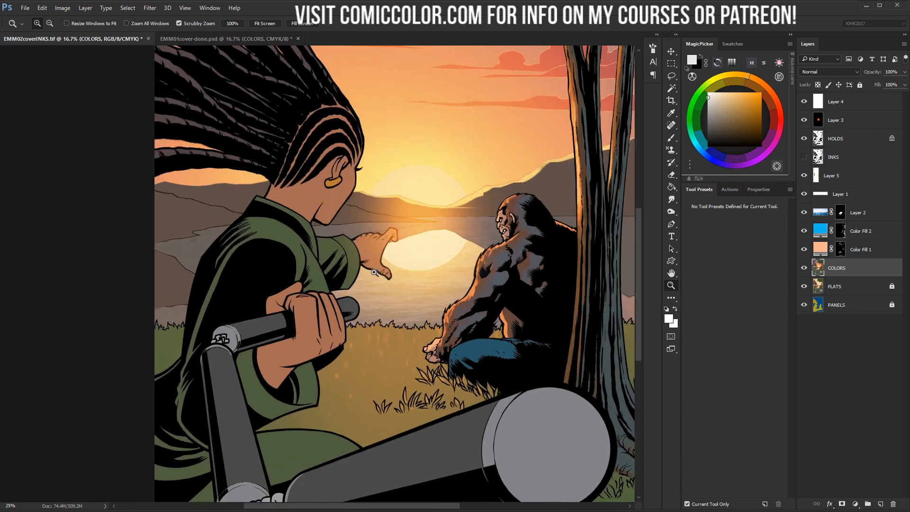
{"action": "left_click_drag", "start_coordinate": [334, 361], "coordinate": [366, 206]}
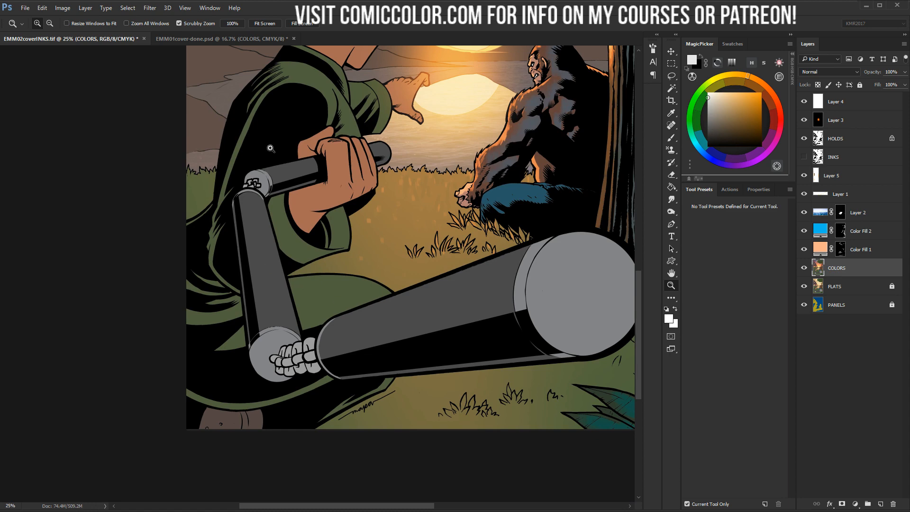
{"action": "left_click_drag", "start_coordinate": [431, 157], "coordinate": [408, 370]}
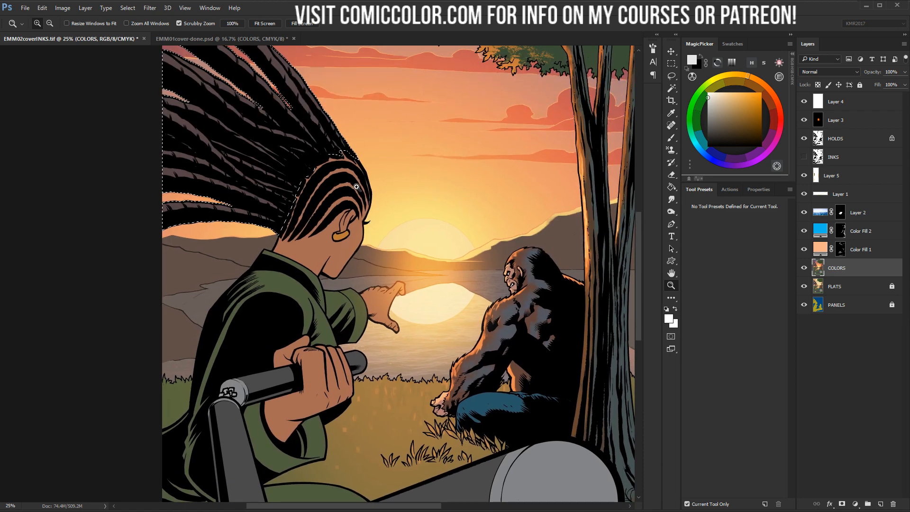
{"action": "left_click", "coordinate": [355, 167]}
{"action": "left_click_drag", "start_coordinate": [349, 164], "coordinate": [387, 334]}
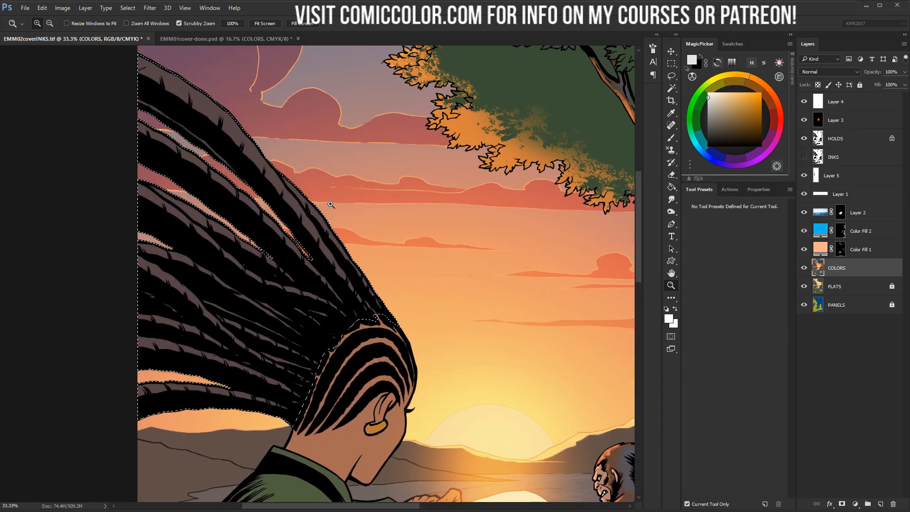
{"action": "left_click_drag", "start_coordinate": [332, 206], "coordinate": [384, 261]}
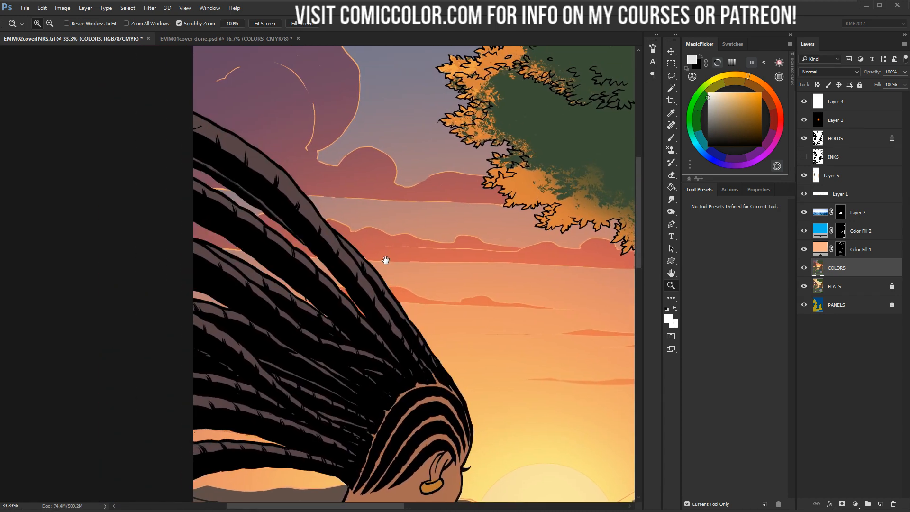
Paint warm rim light in white along the upper end of the topmost braid on the Color Fill 1 mask
{"action": "left_click", "coordinate": [842, 248]}
{"action": "key", "text": "b"}
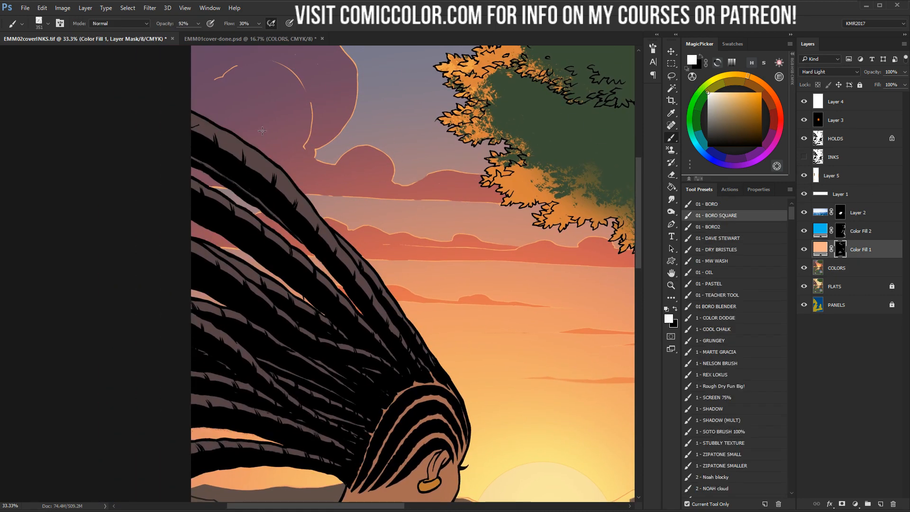
{"action": "left_click_drag", "start_coordinate": [262, 131], "coordinate": [239, 141]}
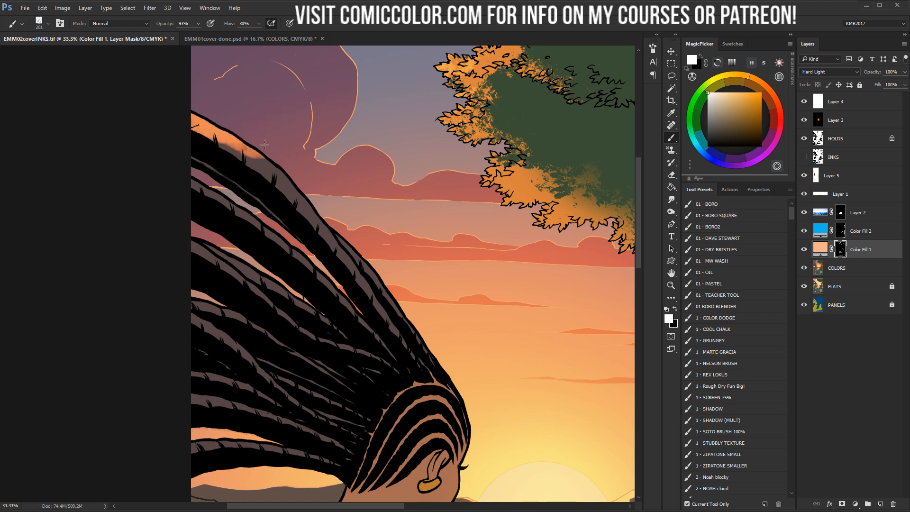
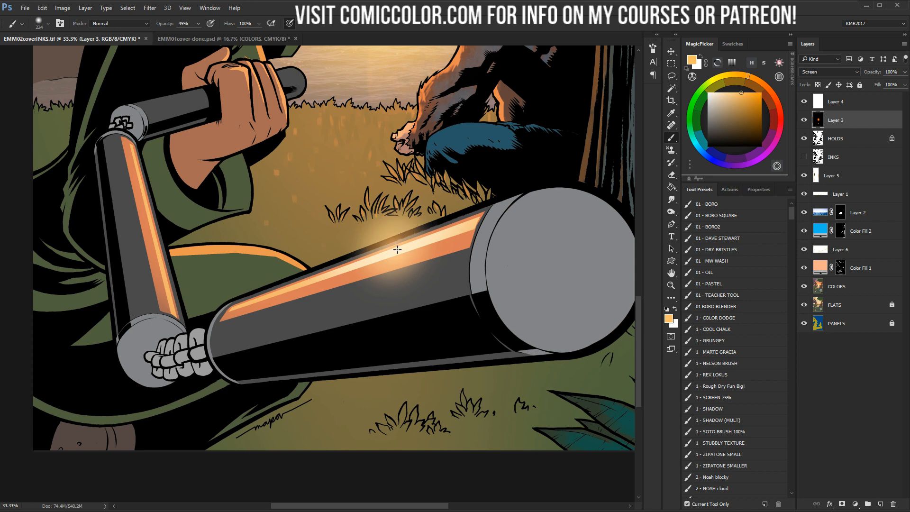
Add a soft light-orange glow on the large metal cylinder's highlight on Layer 3 and check it against the whole cover
{"action": "left_click", "coordinate": [396, 250]}
{"action": "left_click", "coordinate": [671, 284]}
{"action": "left_click", "coordinate": [433, 319], "text": "alt"}
{"action": "left_click", "coordinate": [448, 317], "text": "alt"}
{"action": "left_click", "coordinate": [448, 316], "text": "alt"}
{"action": "left_click", "coordinate": [334, 294]}
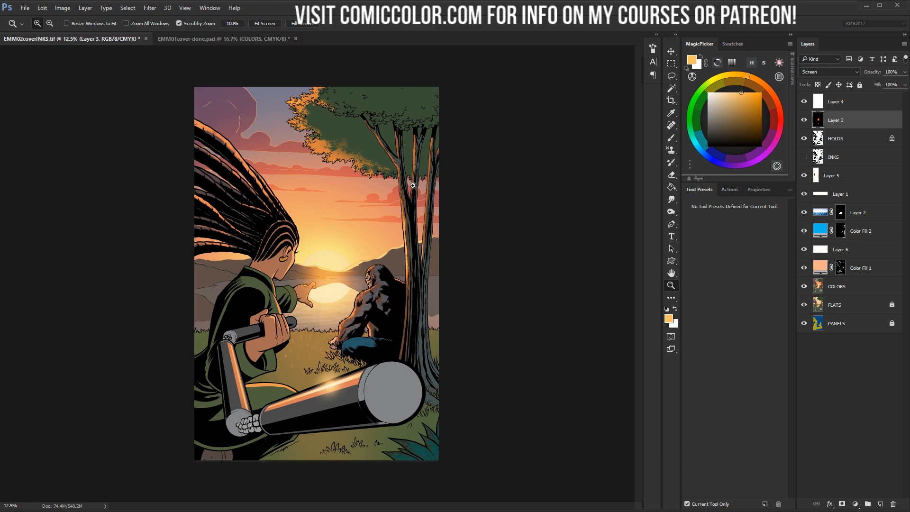
{"action": "key", "text": "z"}
{"action": "left_click_drag", "start_coordinate": [351, 245], "coordinate": [383, 212]}
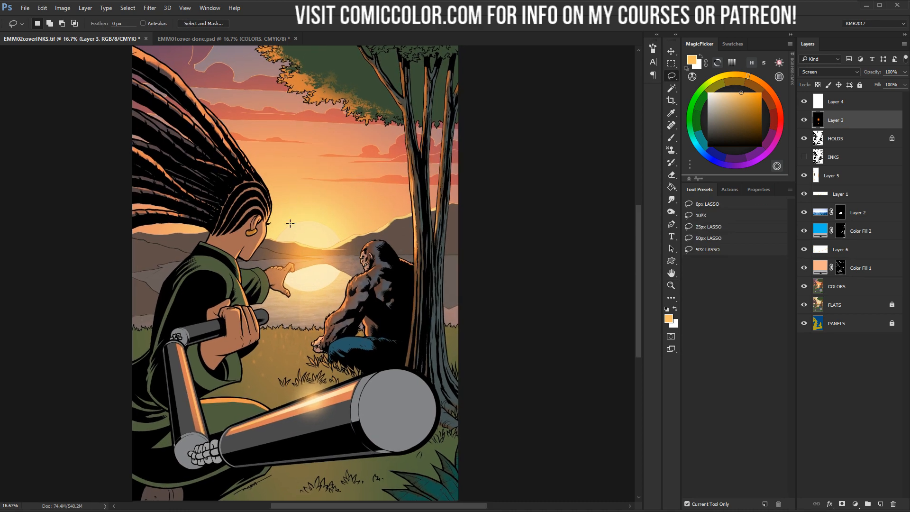
{"action": "key", "text": "z"}
{"action": "left_click", "coordinate": [305, 311]}
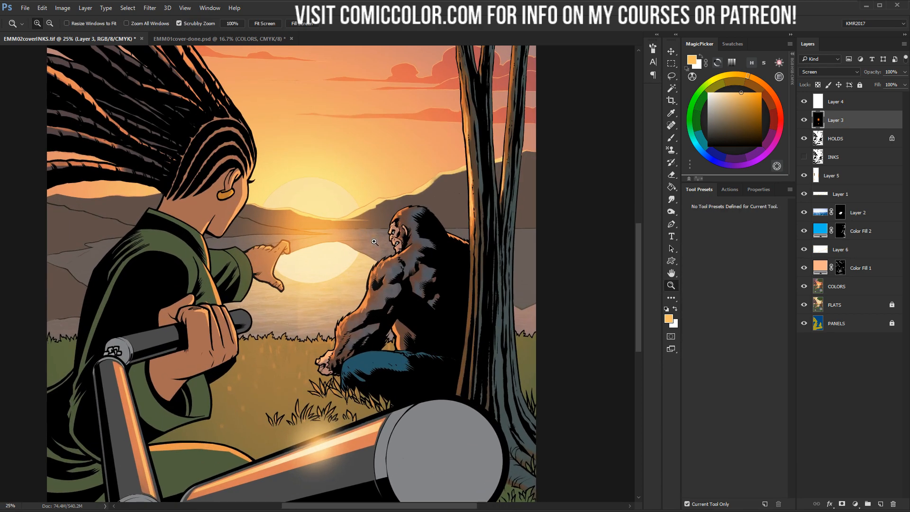
{"action": "left_click_drag", "start_coordinate": [293, 316], "coordinate": [354, 166]}
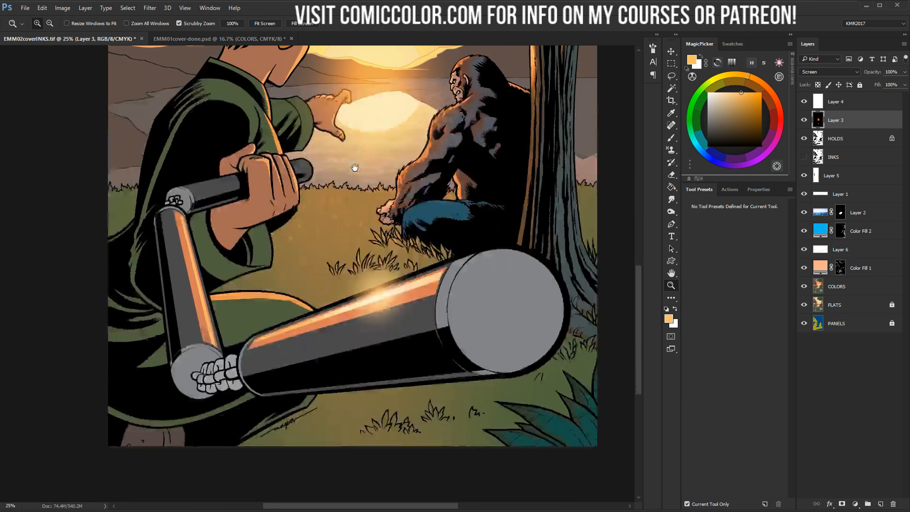
{"action": "key", "text": "l"}
{"action": "left_click", "coordinate": [831, 289]}
{"action": "key", "text": "w"}
{"action": "left_click", "coordinate": [500, 261]}
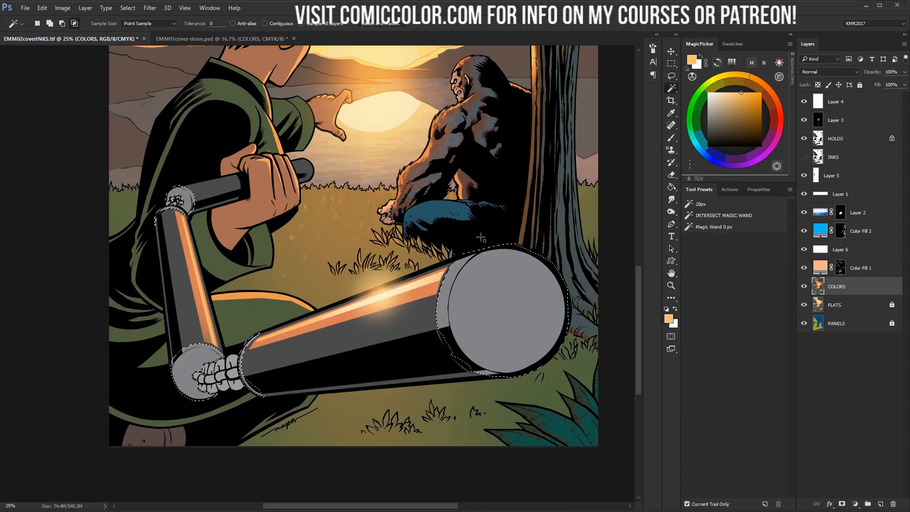
{"action": "key", "text": "ctrl+d"}
Lasso a highlight shape on the upper part of the ring around the large metal cylinder's end cap
{"action": "left_click", "coordinate": [489, 263], "text": "ctrl"}
{"action": "left_click", "coordinate": [480, 251], "text": "ctrl"}
{"action": "left_click_drag", "start_coordinate": [480, 251], "coordinate": [427, 148]}
{"action": "key", "text": "l"}
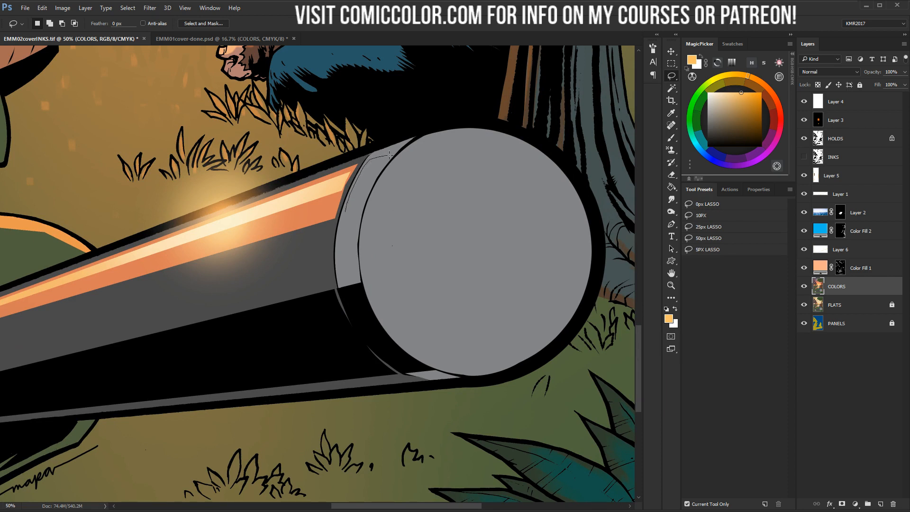
{"action": "left_click_drag", "start_coordinate": [346, 212], "coordinate": [346, 212]}
{"action": "mouse_move", "coordinate": [368, 166]}
{"action": "left_mouse_down", "text": "shift"}
{"action": "mouse_move", "coordinate": [393, 154]}
{"action": "mouse_move", "coordinate": [365, 174]}
{"action": "mouse_move", "coordinate": [371, 159]}
{"action": "left_mouse_up", "text": "shift"}
{"action": "left_click_drag", "start_coordinate": [320, 169], "coordinate": [543, 138]}
{"action": "left_click_drag", "start_coordinate": [279, 207], "coordinate": [374, 220]}
{"action": "left_click_drag", "start_coordinate": [588, 252], "coordinate": [268, 275]}
Paint a pale orange highlight with a soft glow on the upper part of the cylinder's end ring on Layer 3
{"action": "left_click", "coordinate": [724, 93]}
{"action": "left_click", "coordinate": [818, 114]}
{"action": "key", "text": "b"}
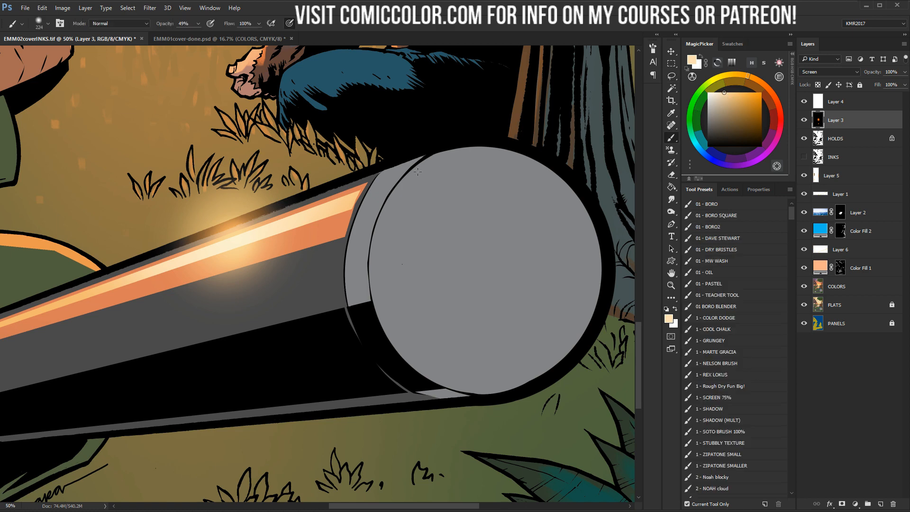
{"action": "mouse_move", "coordinate": [403, 172]}
{"action": "left_mouse_down"}
{"action": "mouse_move", "coordinate": [338, 207]}
{"action": "mouse_move", "coordinate": [404, 133]}
{"action": "mouse_move", "coordinate": [360, 207]}
{"action": "mouse_move", "coordinate": [305, 198]}
{"action": "left_mouse_up"}
{"action": "mouse_move", "coordinate": [390, 197]}
{"action": "left_mouse_down", "text": "alt"}
{"action": "mouse_move", "coordinate": [370, 207]}
{"action": "mouse_move", "coordinate": [386, 178]}
{"action": "mouse_move", "coordinate": [377, 205]}
{"action": "left_mouse_up", "text": "alt"}
{"action": "key", "text": "ctrl+z"}
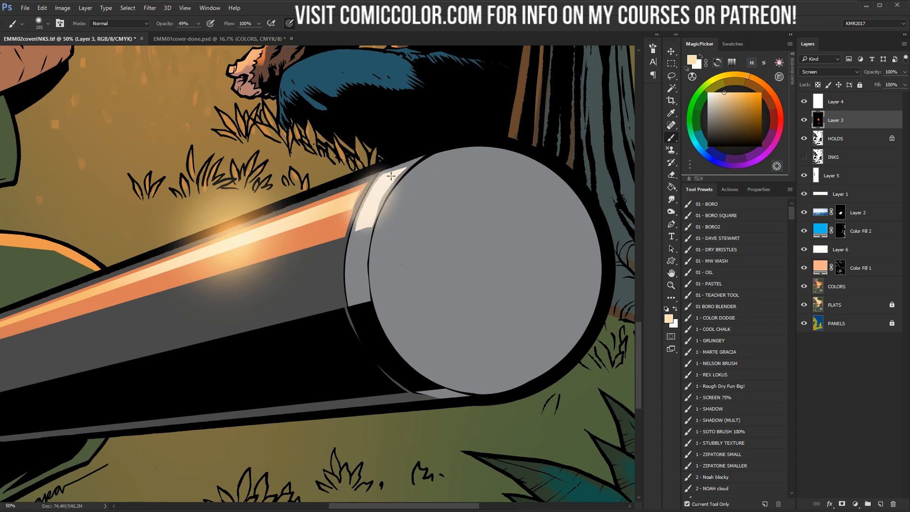
{"action": "left_click_drag", "start_coordinate": [397, 167], "coordinate": [368, 222]}
{"action": "left_click", "coordinate": [377, 194]}
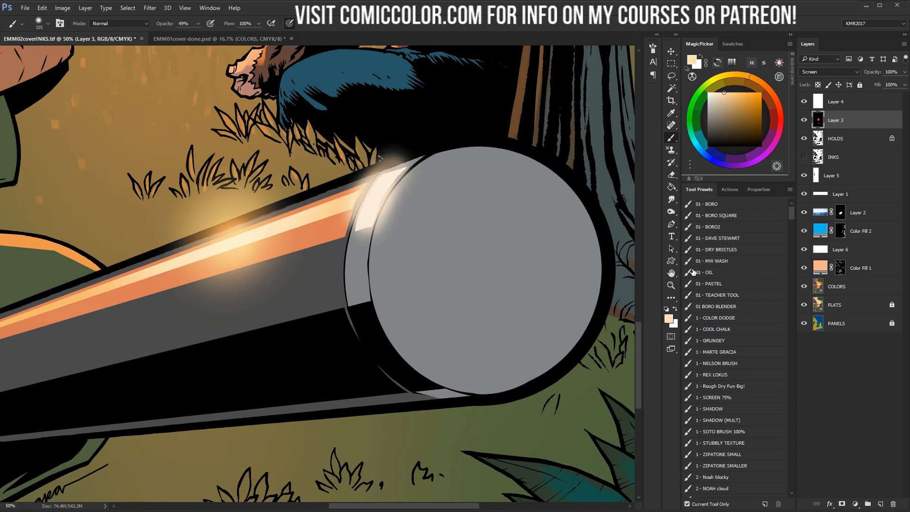
{"action": "left_click", "coordinate": [671, 285]}
{"action": "left_click", "coordinate": [465, 262], "text": "alt"}
{"action": "left_click", "coordinate": [470, 261], "text": "alt"}
{"action": "left_click", "coordinate": [471, 261], "text": "alt"}
{"action": "left_click", "coordinate": [477, 260], "text": "alt"}
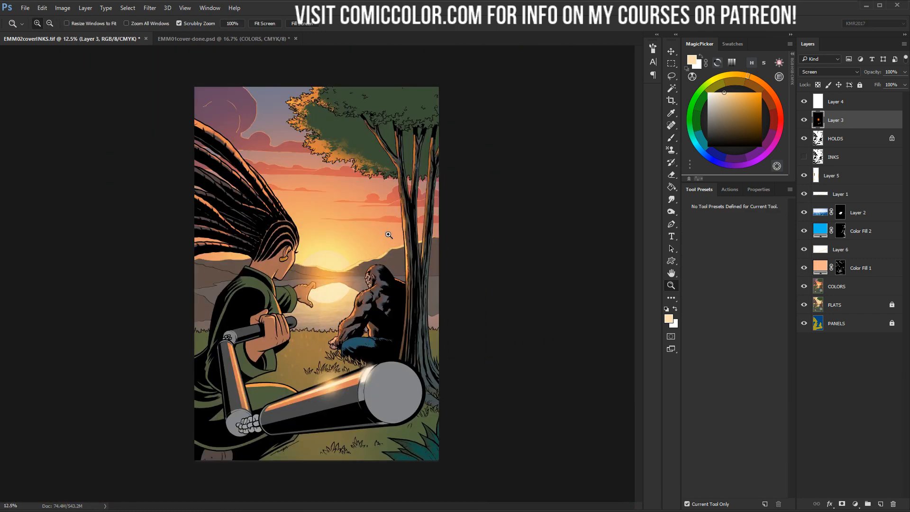
Sample a pale cream from the cylinder's glow and choose the 1 - SOTO BRUSH 100% brush preset
{"action": "left_click", "coordinate": [258, 388]}
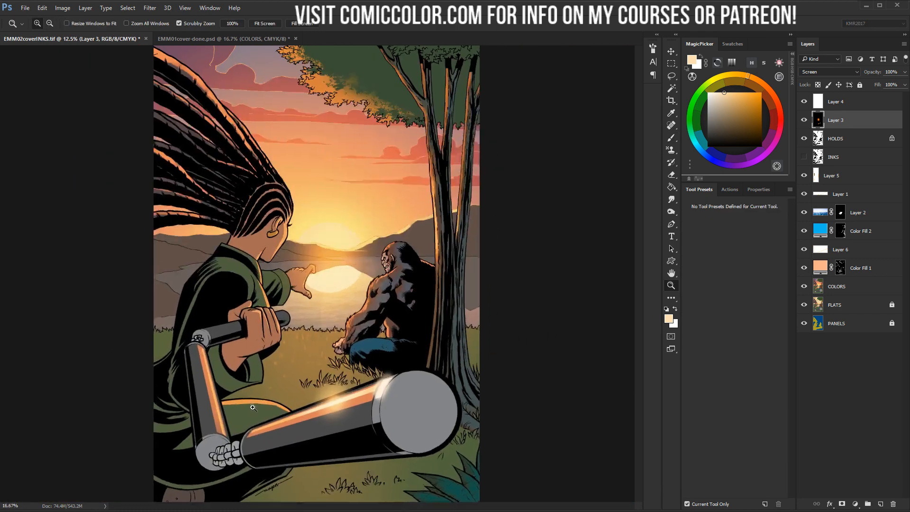
{"action": "left_click", "coordinate": [261, 414]}
{"action": "left_click_drag", "start_coordinate": [260, 415], "coordinate": [375, 267]}
{"action": "left_click", "coordinate": [375, 267]}
{"action": "key", "text": "b"}
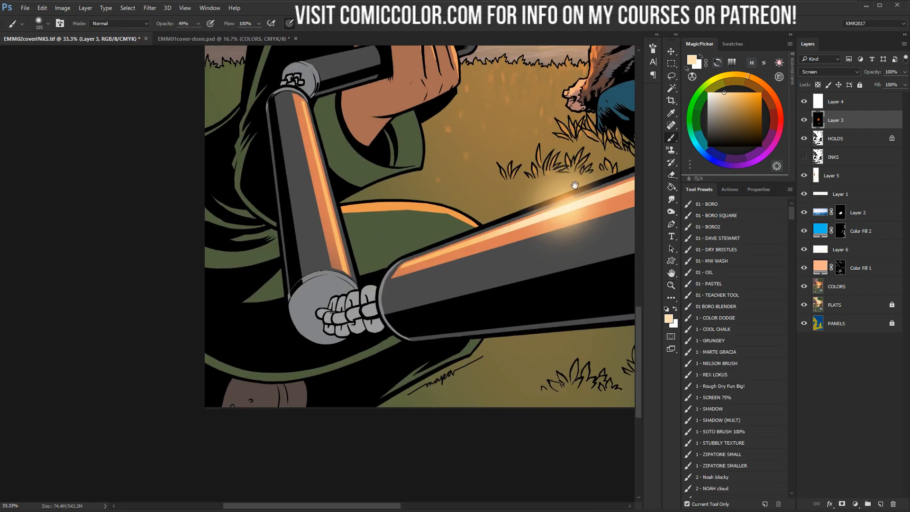
{"action": "left_click_drag", "start_coordinate": [574, 186], "coordinate": [472, 181]}
{"action": "left_click", "coordinate": [561, 170], "text": "alt"}
{"action": "key", "text": "z"}
{"action": "left_click", "coordinate": [270, 279]}
{"action": "left_click", "coordinate": [270, 279]}
{"action": "left_click_drag", "start_coordinate": [270, 279], "coordinate": [421, 186]}
{"action": "left_click", "coordinate": [355, 228]}
{"action": "key", "text": "b"}
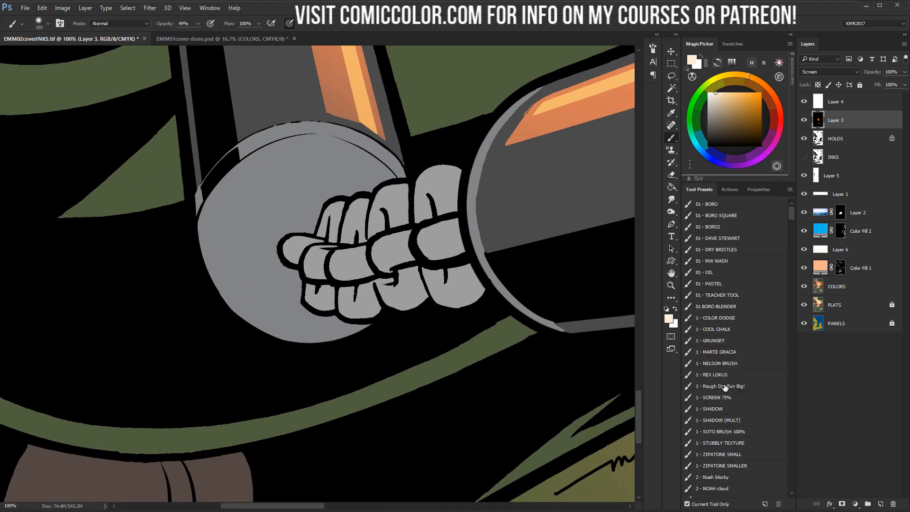
{"action": "left_click", "coordinate": [724, 433]}
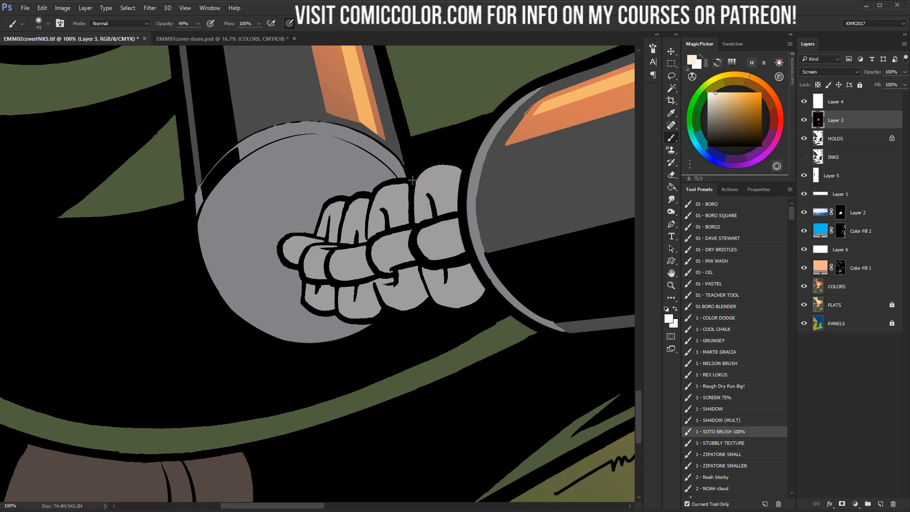
Select the small mechanical hand by its flat grey on the COLORS layer with the Magic Wand and hide the selection outline
{"action": "left_click", "coordinate": [426, 185], "text": "ctrl"}
{"action": "key", "text": "w"}
{"action": "left_click", "coordinate": [444, 191]}
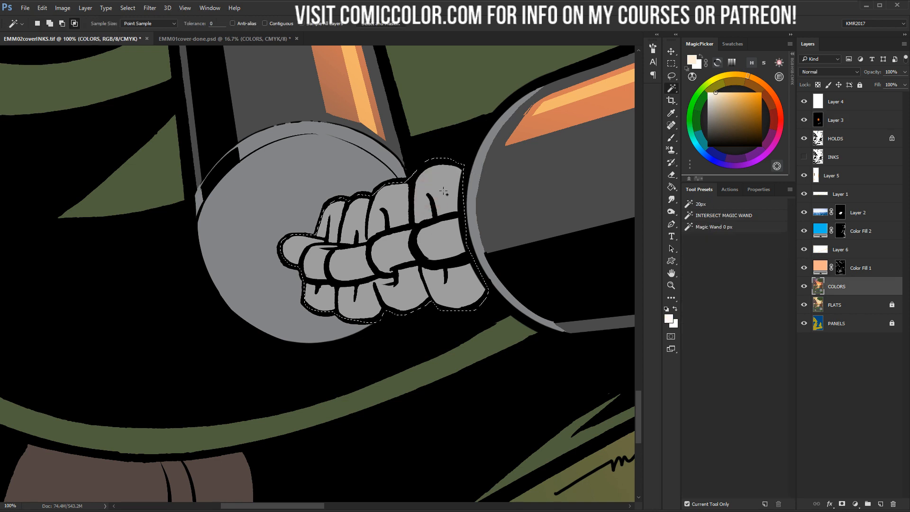
{"action": "key", "text": "ctrl+h"}
Paint soft white highlights along the upper sides of the mechanical hand's fingers and knuckles
{"action": "key", "text": "b"}
{"action": "left_click_drag", "start_coordinate": [446, 173], "coordinate": [453, 217]}
{"action": "left_click_drag", "start_coordinate": [388, 187], "coordinate": [402, 198]}
{"action": "mouse_move", "coordinate": [379, 244]}
{"action": "left_mouse_down"}
{"action": "mouse_move", "coordinate": [403, 237]}
{"action": "mouse_move", "coordinate": [396, 235]}
{"action": "left_mouse_up"}
{"action": "left_click_drag", "start_coordinate": [366, 199], "coordinate": [365, 205]}
{"action": "left_click_drag", "start_coordinate": [341, 258], "coordinate": [360, 253]}
{"action": "left_click_drag", "start_coordinate": [337, 205], "coordinate": [335, 208]}
{"action": "mouse_move", "coordinate": [328, 255]}
{"action": "left_mouse_down"}
{"action": "mouse_move", "coordinate": [313, 256]}
{"action": "mouse_move", "coordinate": [319, 240]}
{"action": "left_mouse_up"}
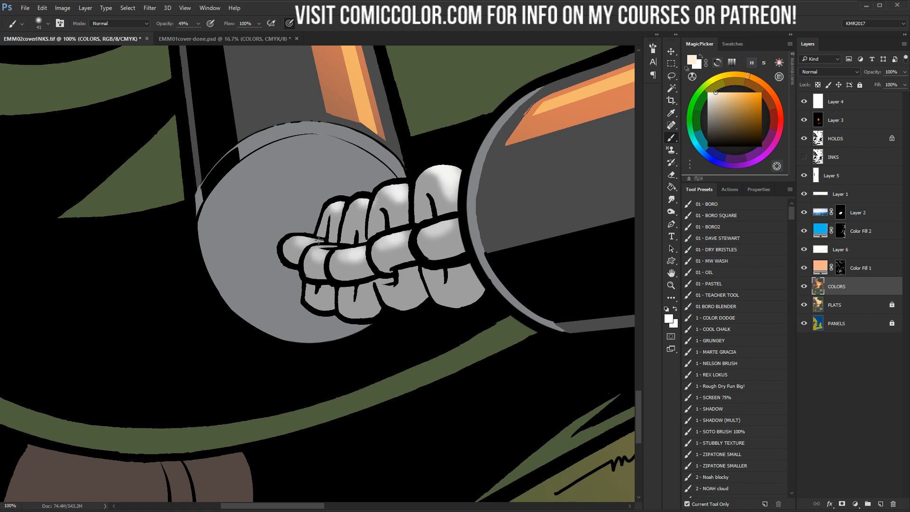
Lasso small curved highlight shapes on the upper sides of the mechanical hand's finger segments
{"action": "left_click", "coordinate": [671, 285]}
{"action": "left_click", "coordinate": [441, 257], "text": "alt"}
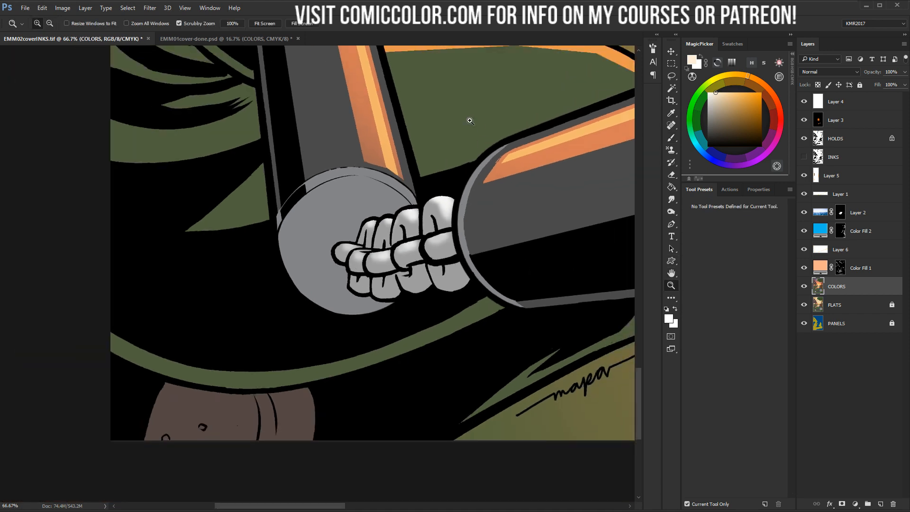
{"action": "left_click", "coordinate": [437, 195]}
{"action": "left_click", "coordinate": [443, 199]}
{"action": "key", "text": "l"}
{"action": "mouse_move", "coordinate": [454, 201]}
{"action": "left_mouse_down"}
{"action": "mouse_move", "coordinate": [452, 222]}
{"action": "mouse_move", "coordinate": [455, 203]}
{"action": "left_mouse_up"}
{"action": "mouse_move", "coordinate": [351, 244]}
{"action": "left_mouse_down"}
{"action": "mouse_move", "coordinate": [327, 241]}
{"action": "mouse_move", "coordinate": [352, 245]}
{"action": "left_mouse_up"}
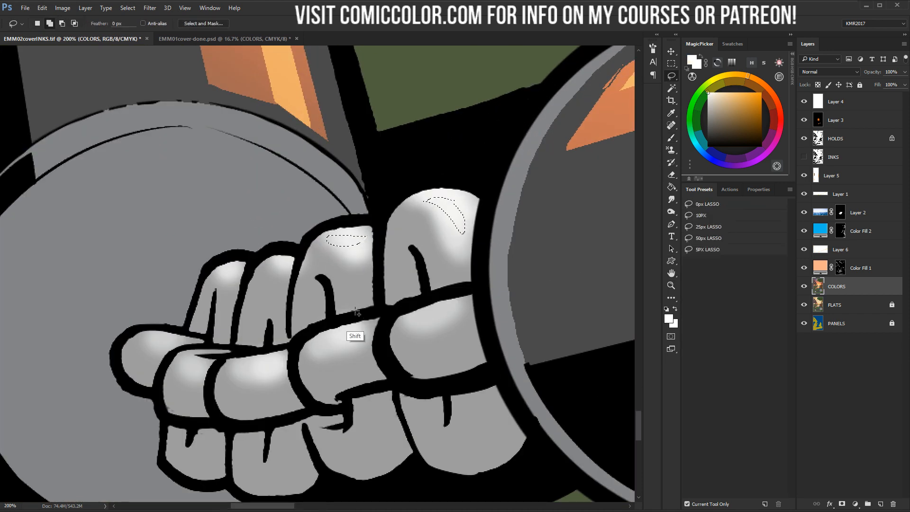
{"action": "mouse_move", "coordinate": [357, 334]}
{"action": "left_mouse_down"}
{"action": "mouse_move", "coordinate": [340, 340]}
{"action": "mouse_move", "coordinate": [361, 328]}
{"action": "left_mouse_up"}
{"action": "mouse_move", "coordinate": [465, 298]}
{"action": "left_mouse_down"}
{"action": "mouse_move", "coordinate": [451, 304]}
{"action": "mouse_move", "coordinate": [468, 298]}
{"action": "left_mouse_up"}
{"action": "mouse_move", "coordinate": [287, 259]}
{"action": "left_mouse_down"}
{"action": "mouse_move", "coordinate": [266, 259]}
{"action": "mouse_move", "coordinate": [290, 261]}
{"action": "left_mouse_up"}
{"action": "mouse_move", "coordinate": [235, 264]}
{"action": "left_mouse_down"}
{"action": "mouse_move", "coordinate": [230, 275]}
{"action": "mouse_move", "coordinate": [235, 263]}
{"action": "left_mouse_up"}
{"action": "mouse_move", "coordinate": [208, 363]}
{"action": "left_mouse_down"}
{"action": "mouse_move", "coordinate": [187, 358]}
{"action": "mouse_move", "coordinate": [208, 367]}
{"action": "left_mouse_up"}
{"action": "mouse_move", "coordinate": [176, 339]}
{"action": "left_mouse_down"}
{"action": "mouse_move", "coordinate": [159, 345]}
{"action": "mouse_move", "coordinate": [175, 339]}
{"action": "left_mouse_up"}
{"action": "mouse_move", "coordinate": [283, 362]}
{"action": "left_mouse_down"}
{"action": "mouse_move", "coordinate": [234, 368]}
{"action": "mouse_move", "coordinate": [278, 362]}
{"action": "left_mouse_up"}
Paint white inside the lassoed finger shapes with the selection outline hidden to create sharp metallic highlights
{"action": "key", "text": "ctrl+h"}
{"action": "key", "text": "b"}
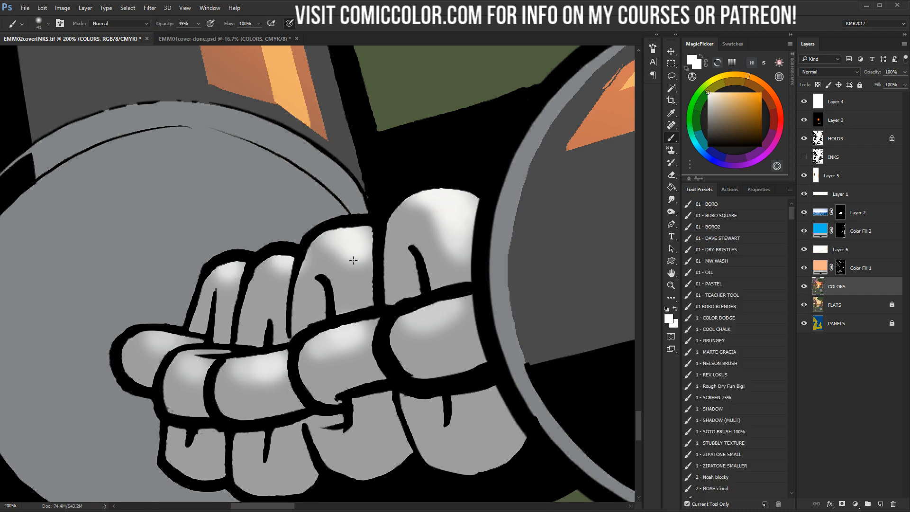
{"action": "mouse_move", "coordinate": [362, 250]}
{"action": "left_mouse_down"}
{"action": "mouse_move", "coordinate": [469, 194]}
{"action": "mouse_move", "coordinate": [270, 279]}
{"action": "mouse_move", "coordinate": [192, 361]}
{"action": "left_mouse_up"}
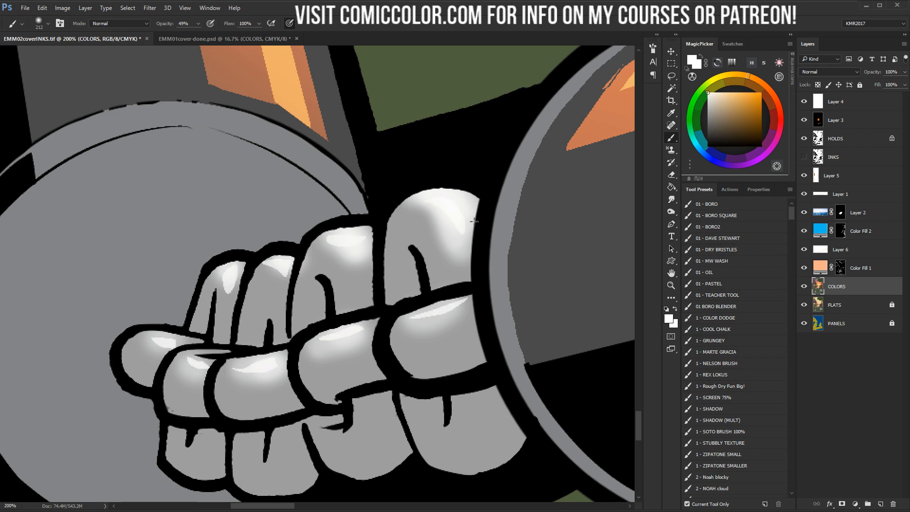
{"action": "left_click", "coordinate": [671, 286]}
{"action": "left_click", "coordinate": [459, 296], "text": "alt"}
{"action": "left_click", "coordinate": [469, 317], "text": "alt"}
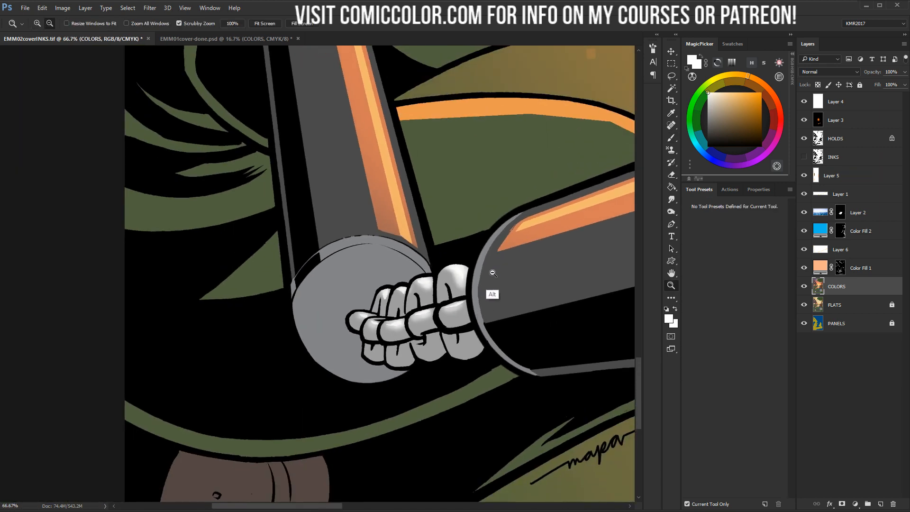
{"action": "left_click", "coordinate": [499, 289], "text": "alt"}
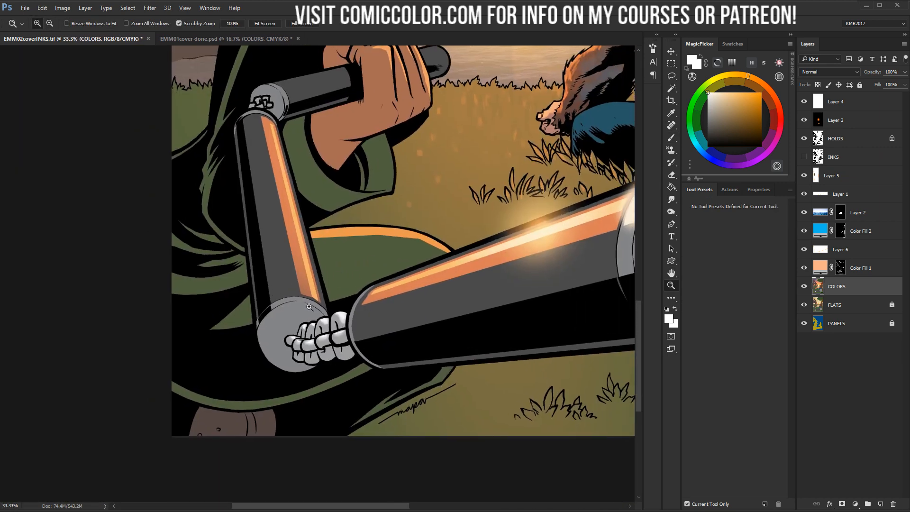
Lasso a section of the round joint's upper rim beside the mechanical hand and paint it with light grey sampled from the fingers
{"action": "left_click", "coordinate": [310, 308]}
{"action": "left_click", "coordinate": [310, 308]}
{"action": "key", "text": "l"}
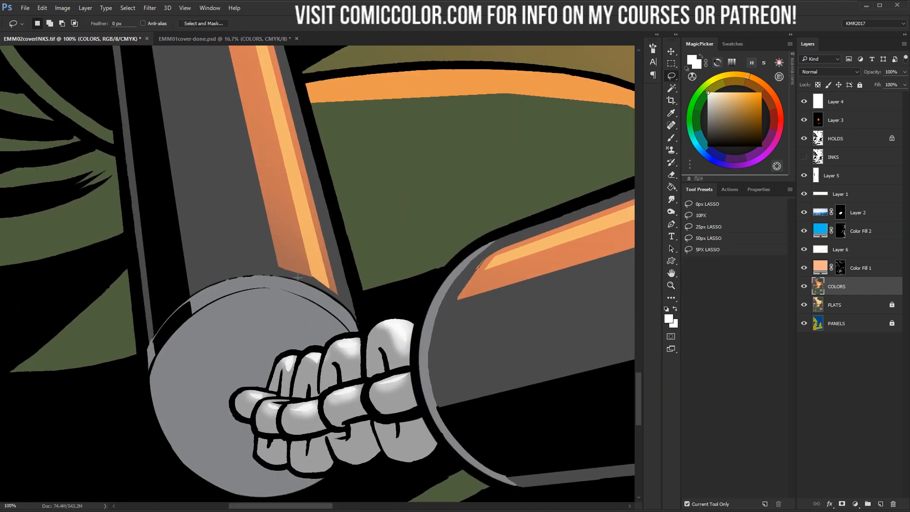
{"action": "mouse_move", "coordinate": [284, 280]}
{"action": "left_mouse_down"}
{"action": "mouse_move", "coordinate": [318, 287]}
{"action": "mouse_move", "coordinate": [347, 324]}
{"action": "mouse_move", "coordinate": [305, 281]}
{"action": "mouse_move", "coordinate": [287, 285]}
{"action": "mouse_move", "coordinate": [314, 303]}
{"action": "mouse_move", "coordinate": [283, 286]}
{"action": "mouse_move", "coordinate": [325, 292]}
{"action": "mouse_move", "coordinate": [285, 282]}
{"action": "mouse_move", "coordinate": [325, 295]}
{"action": "mouse_move", "coordinate": [351, 323]}
{"action": "mouse_move", "coordinate": [335, 296]}
{"action": "mouse_move", "coordinate": [326, 299]}
{"action": "mouse_move", "coordinate": [350, 325]}
{"action": "mouse_move", "coordinate": [341, 303]}
{"action": "mouse_move", "coordinate": [327, 298]}
{"action": "mouse_move", "coordinate": [350, 325]}
{"action": "mouse_move", "coordinate": [346, 305]}
{"action": "mouse_move", "coordinate": [353, 341]}
{"action": "mouse_move", "coordinate": [293, 278]}
{"action": "mouse_move", "coordinate": [335, 311]}
{"action": "mouse_move", "coordinate": [351, 344]}
{"action": "left_mouse_up"}
{"action": "key", "text": "b"}
{"action": "left_click", "coordinate": [352, 342], "text": "alt"}
{"action": "left_click_drag", "start_coordinate": [318, 301], "coordinate": [345, 342]}
{"action": "key", "text": "l"}
{"action": "key", "text": "ctrl+d"}
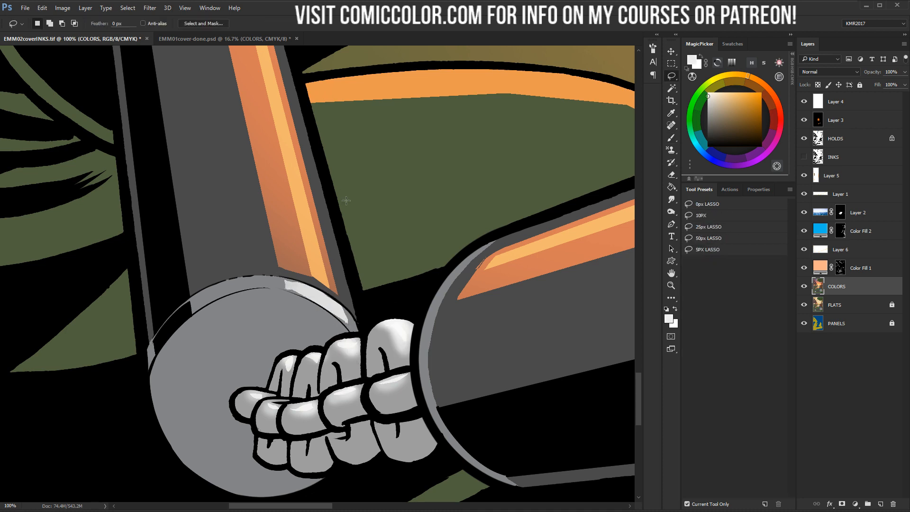
Examine the mechanical arm's new highlights against the whole cover
{"action": "left_click", "coordinate": [671, 284]}
{"action": "left_click", "coordinate": [398, 281], "text": "alt"}
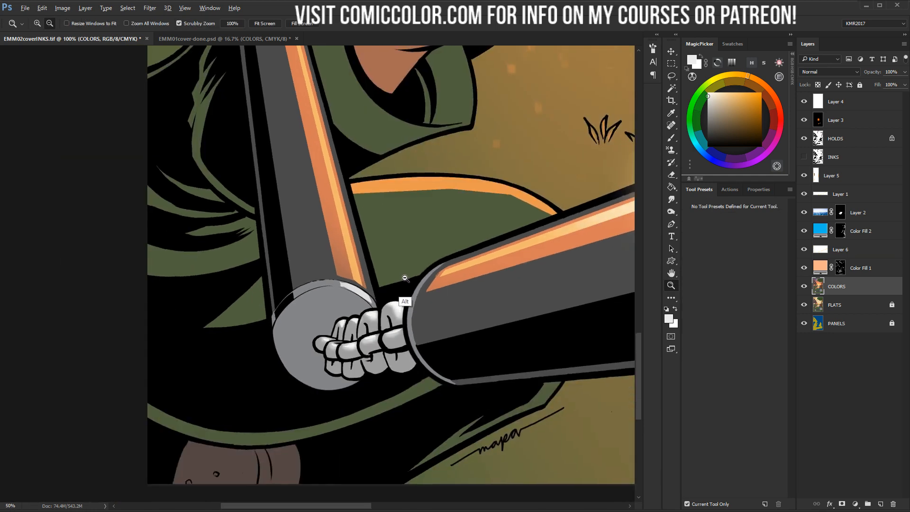
{"action": "left_click", "coordinate": [421, 269], "text": "alt"}
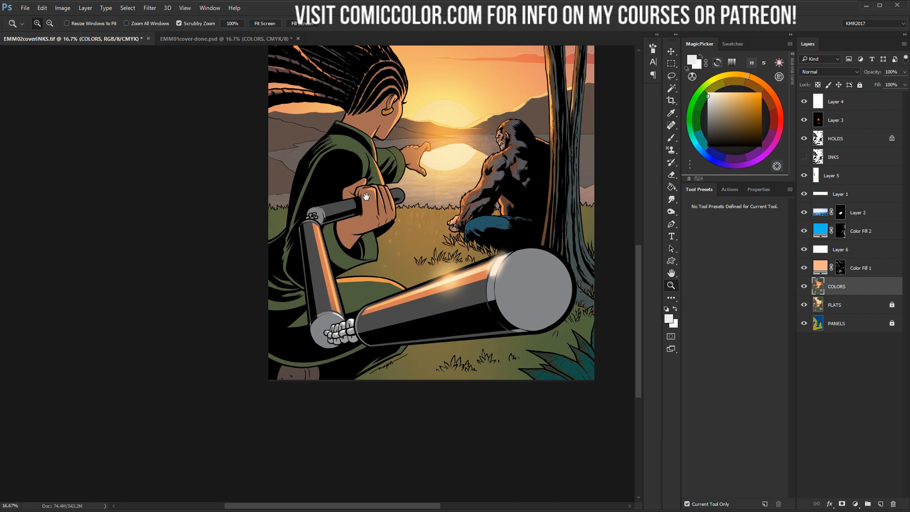
{"action": "left_click_drag", "start_coordinate": [412, 190], "coordinate": [296, 212]}
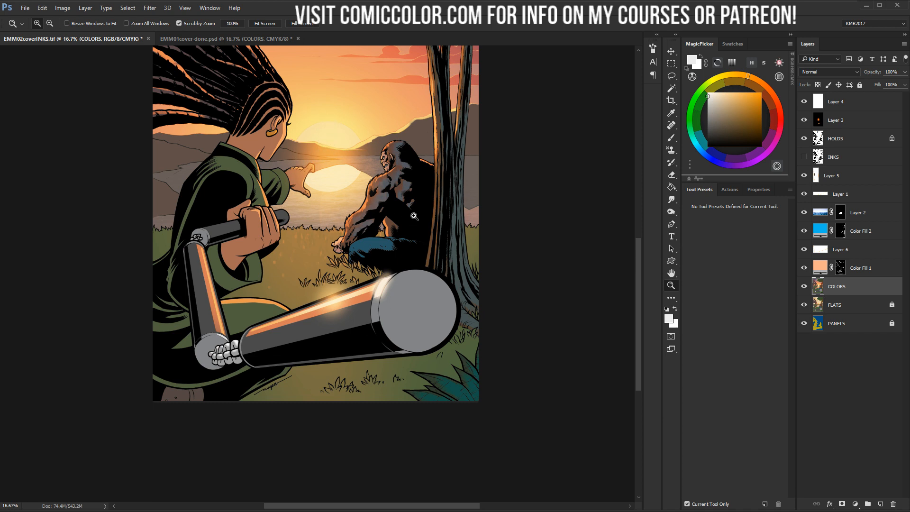
{"action": "key", "text": "l"}
{"action": "left_click", "coordinate": [671, 285]}
{"action": "left_click", "coordinate": [376, 257], "text": "alt"}
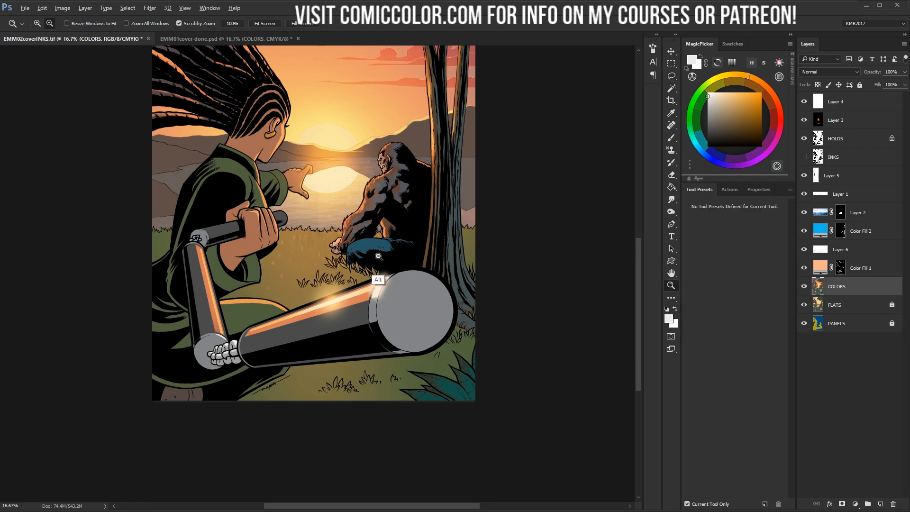
{"action": "left_click", "coordinate": [376, 257], "text": "alt"}
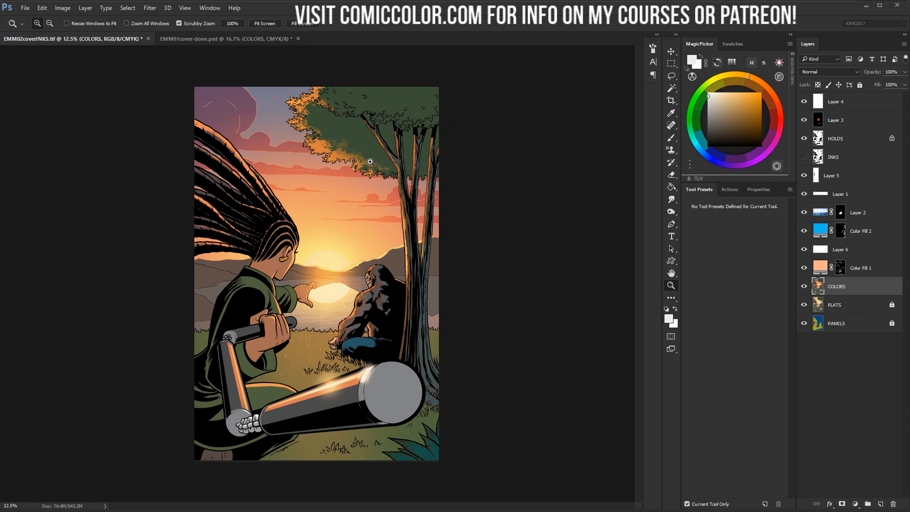
Select the woman's skin by its flat color and paint cool blue shadow over her head and neck on the Color Fill 2 mask
{"action": "left_click", "coordinate": [271, 290]}
{"action": "left_click", "coordinate": [280, 289]}
{"action": "left_click_drag", "start_coordinate": [354, 234], "coordinate": [442, 284]}
{"action": "left_click", "coordinate": [400, 268]}
{"action": "left_click_drag", "start_coordinate": [432, 232], "coordinate": [409, 185]}
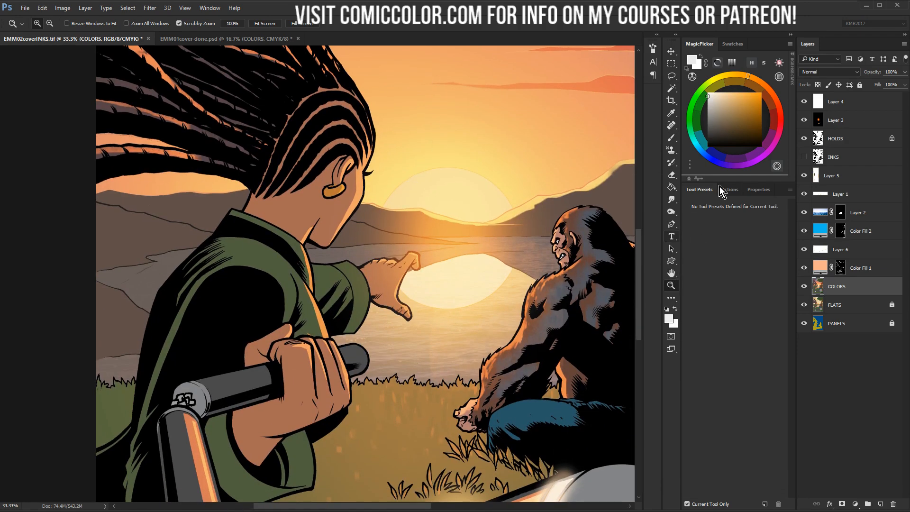
{"action": "key", "text": "w"}
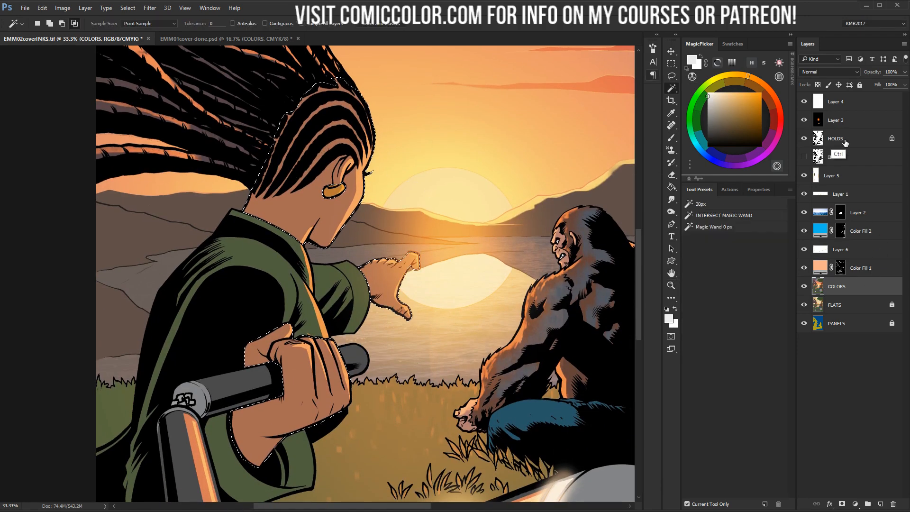
{"action": "left_click", "coordinate": [841, 232]}
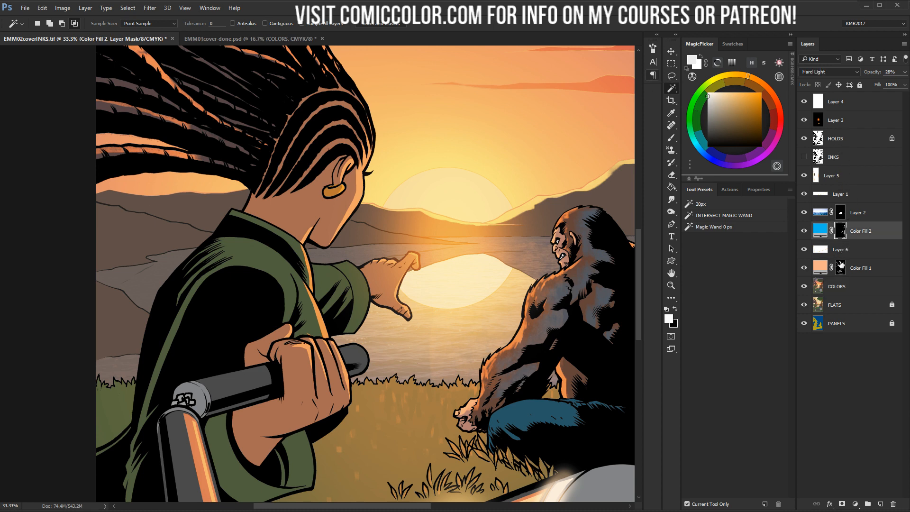
{"action": "key", "text": "b"}
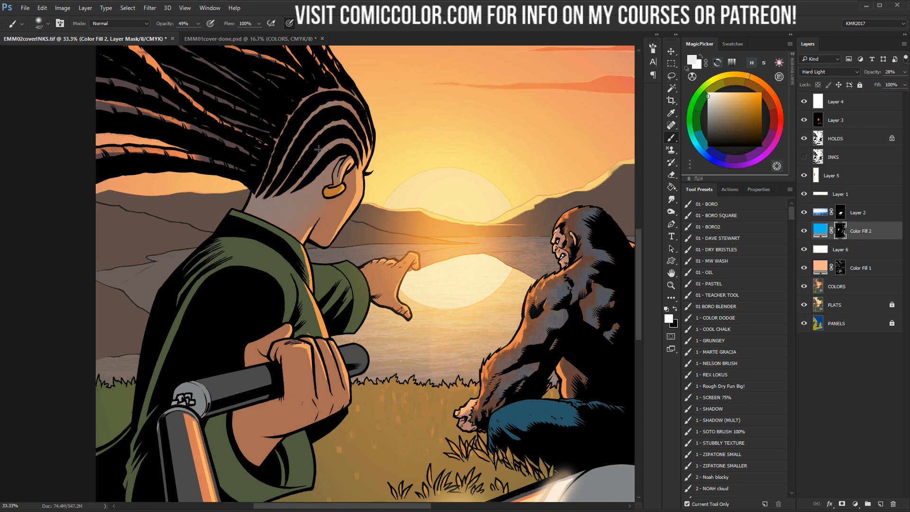
Examine the shading on the woman's head against the whole cover and return to the COLORS layer
{"action": "left_click", "coordinate": [672, 285]}
{"action": "left_click", "coordinate": [482, 271], "text": "alt"}
{"action": "left_click", "coordinate": [489, 260], "text": "alt"}
{"action": "left_click", "coordinate": [502, 245], "text": "alt"}
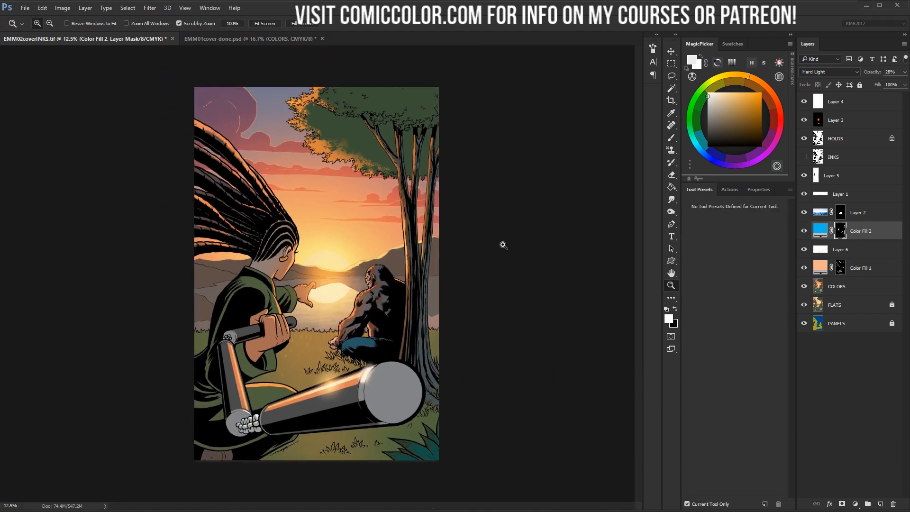
{"action": "key", "text": "ctrl+2"}
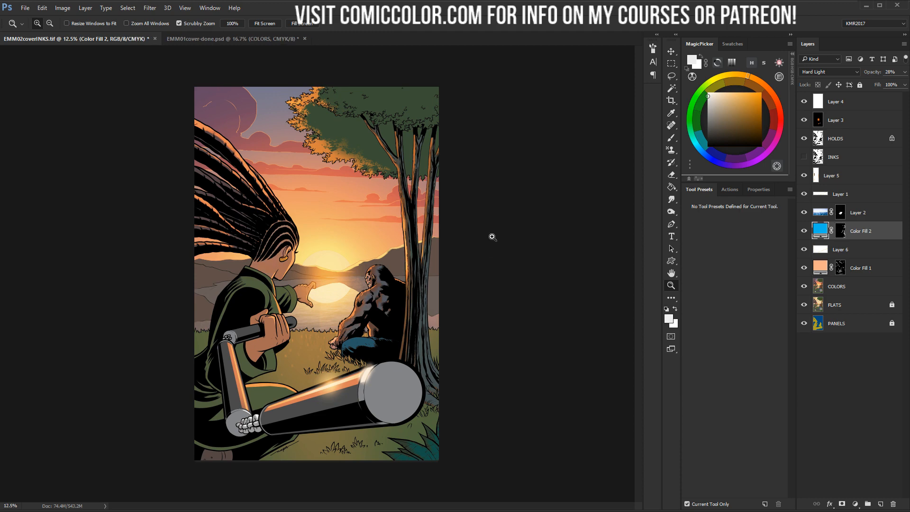
{"action": "left_click", "coordinate": [353, 281]}
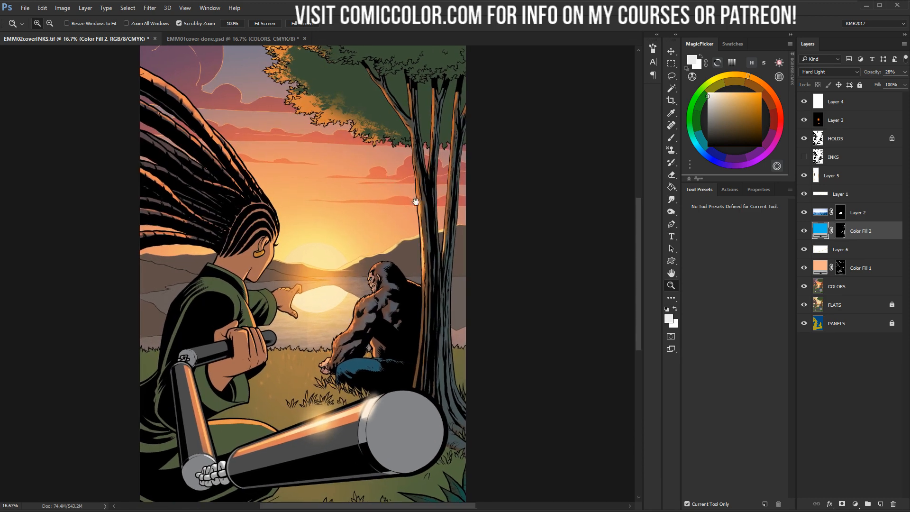
{"action": "left_click_drag", "start_coordinate": [383, 231], "coordinate": [447, 172]}
{"action": "key", "text": "l"}
{"action": "left_click", "coordinate": [837, 284]}
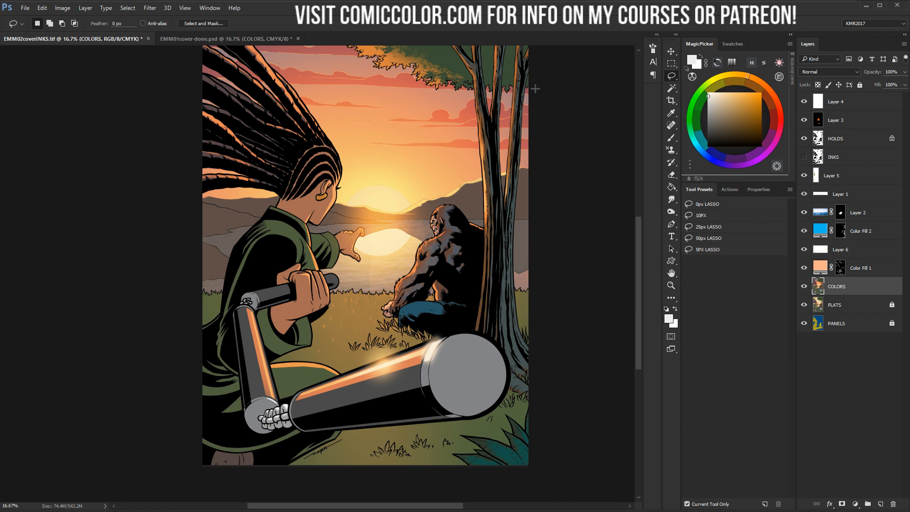
Select the woman's skin, clothing and braids by their flat colors on the COLORS layer, checking the coverage in Quick Mask
{"action": "key", "text": "w"}
{"action": "left_click", "coordinate": [321, 187]}
{"action": "left_click", "coordinate": [276, 266], "text": "shift"}
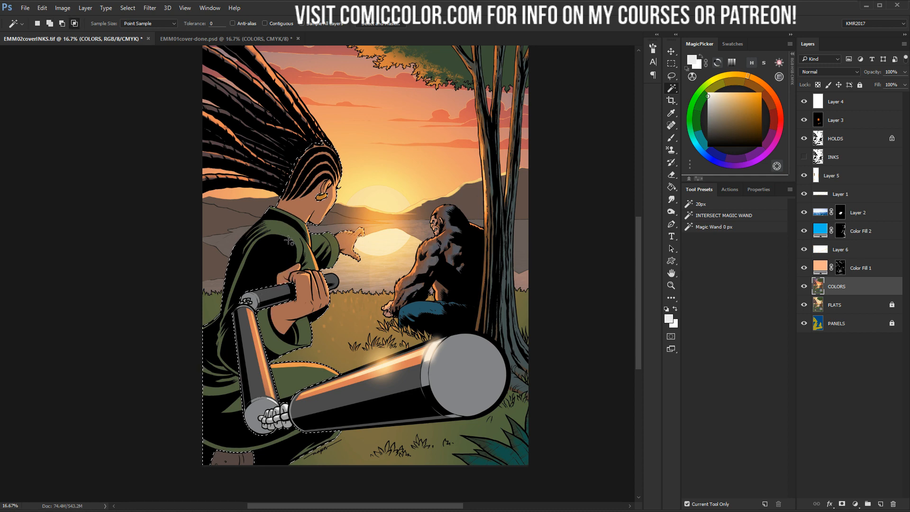
{"action": "key", "text": "q"}
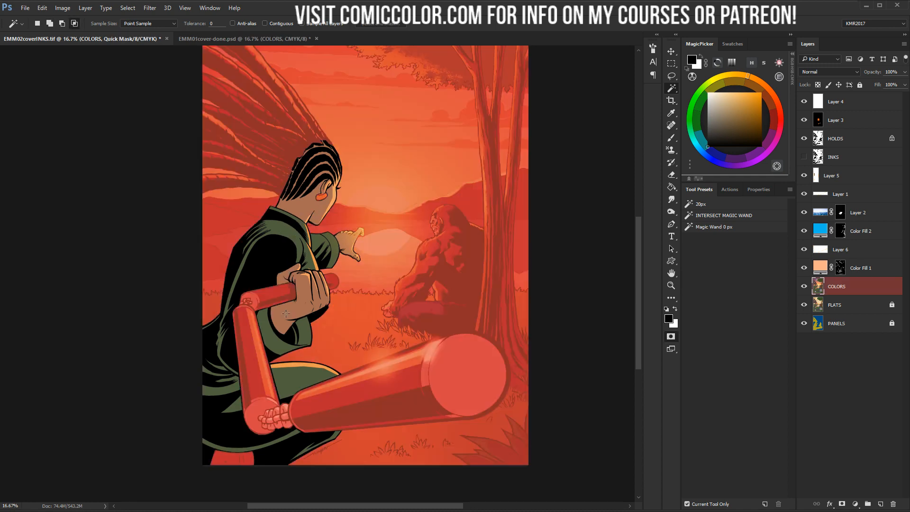
{"action": "key", "text": "q"}
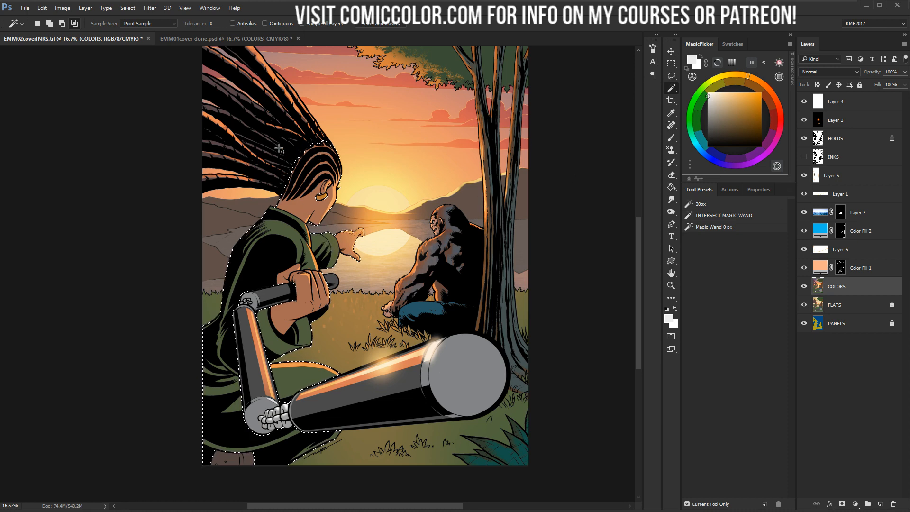
{"action": "left_click", "coordinate": [315, 199], "text": "shift"}
Add a Solid Color fill layer in teal blue #5a9fb8 over the selected woman and set its blend mode to Multiply
{"action": "left_click", "coordinate": [855, 504]}
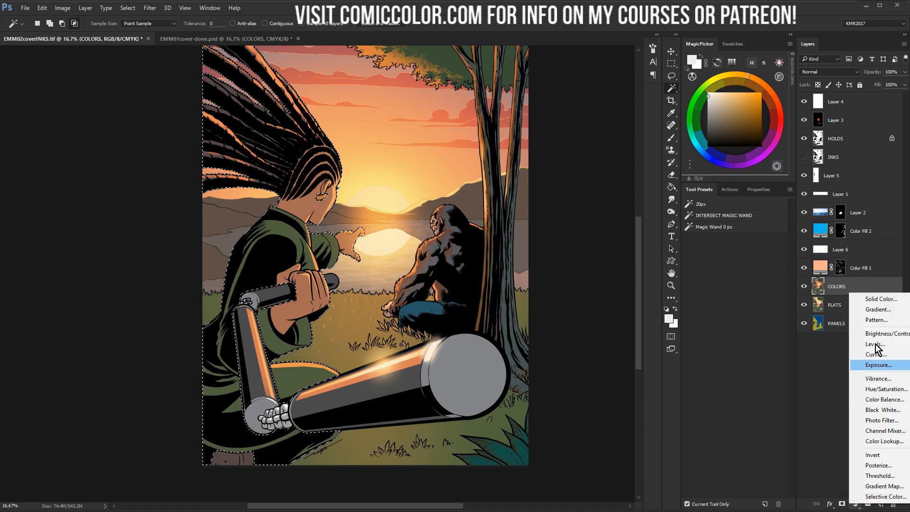
{"action": "left_click", "coordinate": [872, 300]}
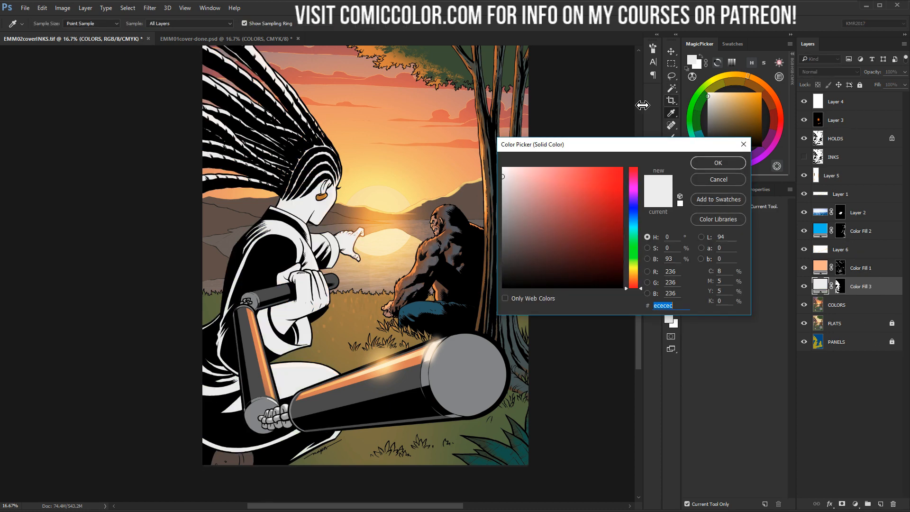
{"action": "left_click", "coordinate": [563, 201]}
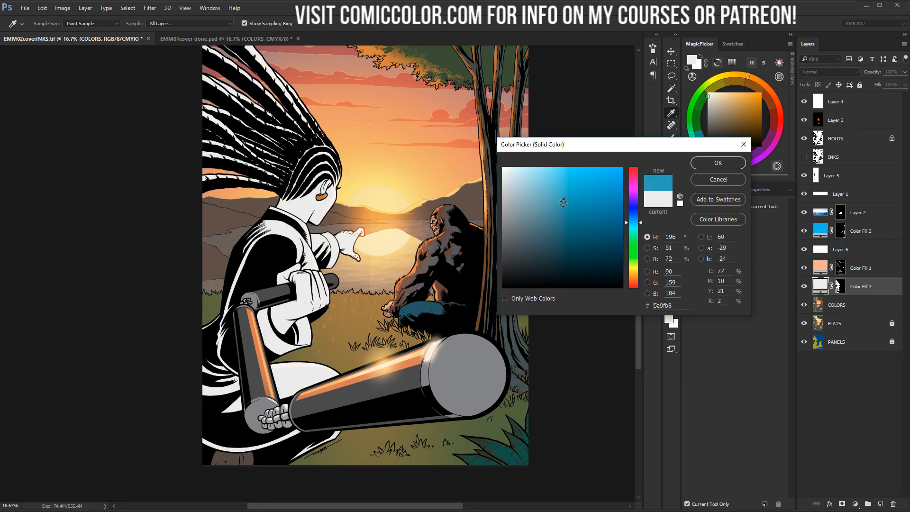
{"action": "left_click", "coordinate": [725, 166]}
{"action": "left_click", "coordinate": [835, 72]}
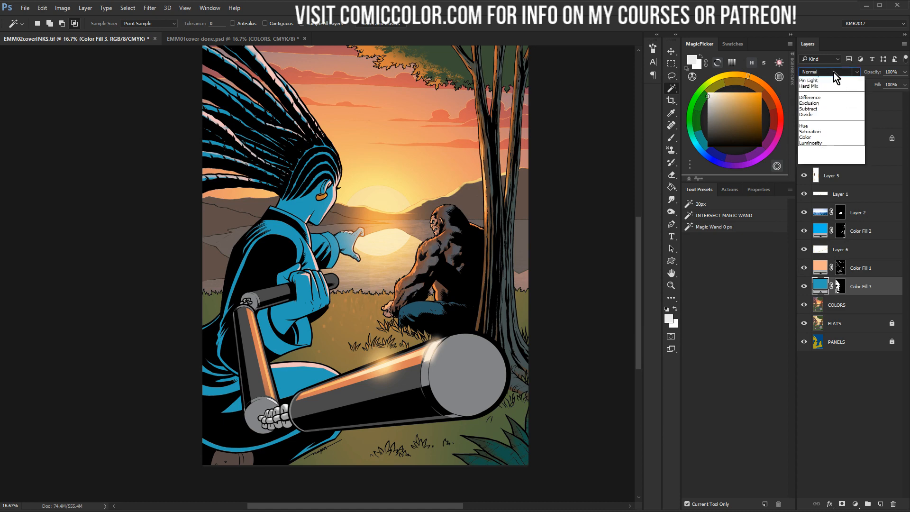
{"action": "left_click", "coordinate": [824, 103]}
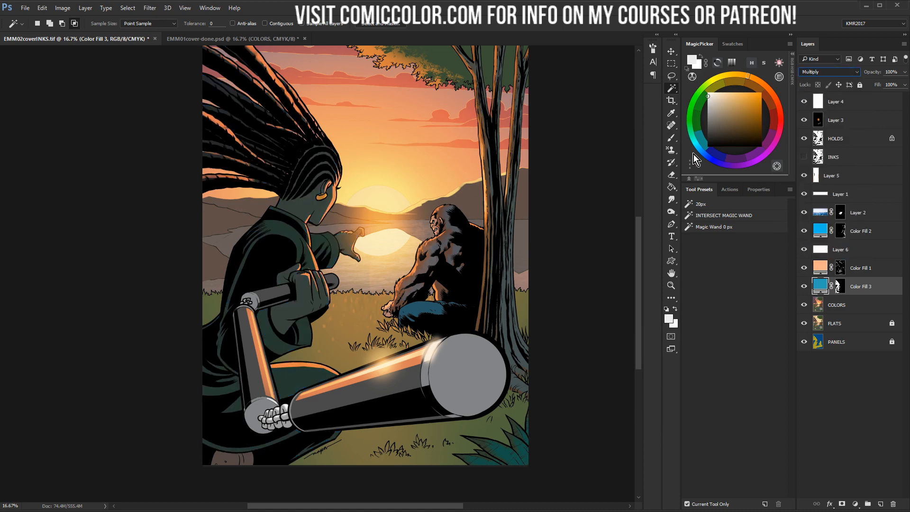
Change the Color Fill 3 shadow color to light periwinkle blue #899aff
{"action": "double_click", "coordinate": [823, 284]}
{"action": "left_click", "coordinate": [556, 167]}
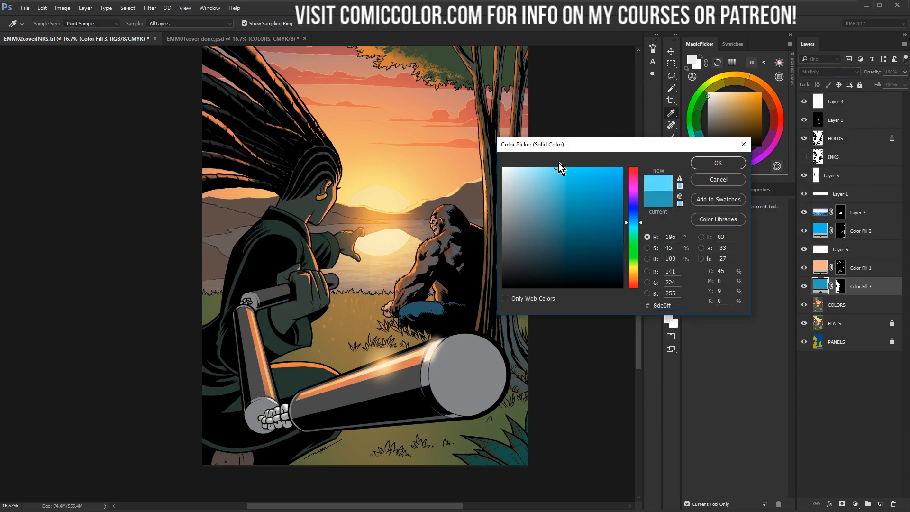
{"action": "mouse_move", "coordinate": [556, 178]}
{"action": "left_mouse_down"}
{"action": "mouse_move", "coordinate": [568, 162]}
{"action": "mouse_move", "coordinate": [551, 179]}
{"action": "mouse_move", "coordinate": [566, 161]}
{"action": "mouse_move", "coordinate": [554, 179]}
{"action": "mouse_move", "coordinate": [556, 142]}
{"action": "mouse_move", "coordinate": [547, 188]}
{"action": "mouse_move", "coordinate": [544, 158]}
{"action": "mouse_move", "coordinate": [556, 159]}
{"action": "mouse_move", "coordinate": [561, 186]}
{"action": "mouse_move", "coordinate": [560, 144]}
{"action": "left_mouse_up"}
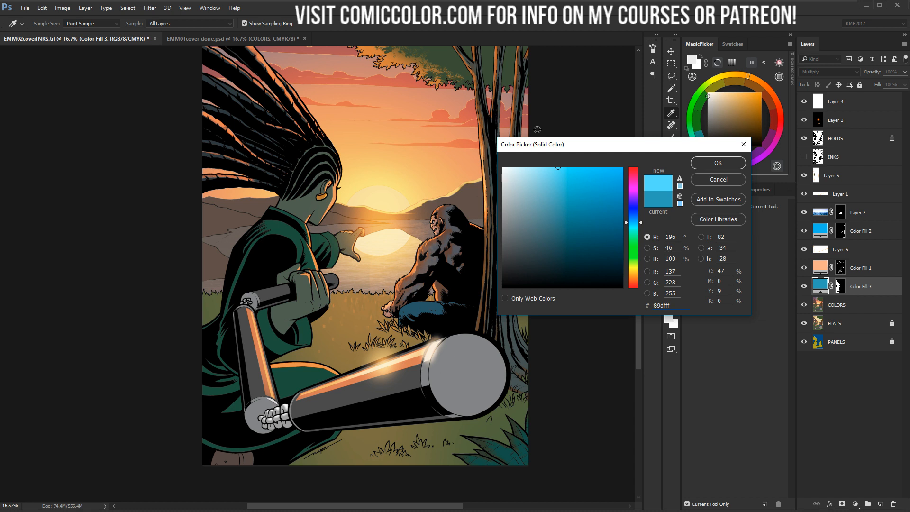
{"action": "mouse_move", "coordinate": [635, 223]}
{"action": "left_mouse_down"}
{"action": "mouse_move", "coordinate": [633, 231]}
{"action": "mouse_move", "coordinate": [635, 213]}
{"action": "left_mouse_up"}
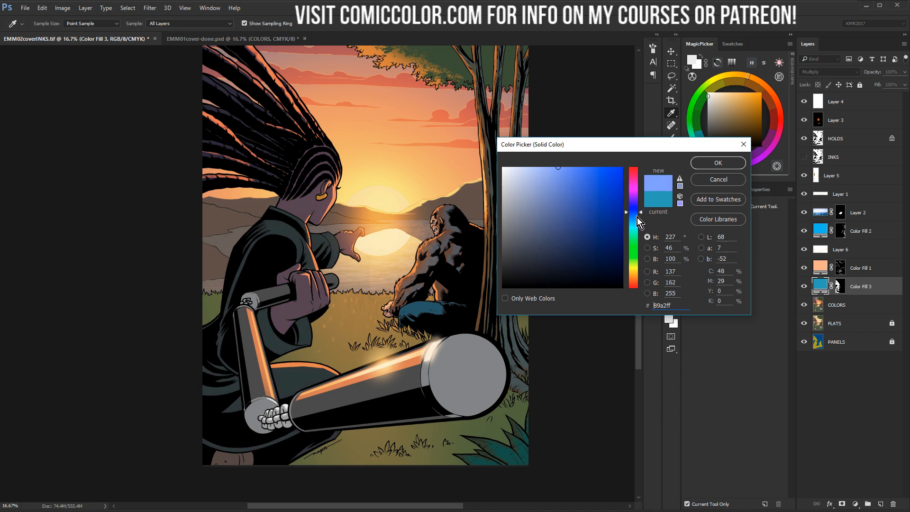
{"action": "left_click_drag", "start_coordinate": [633, 214], "coordinate": [629, 205]}
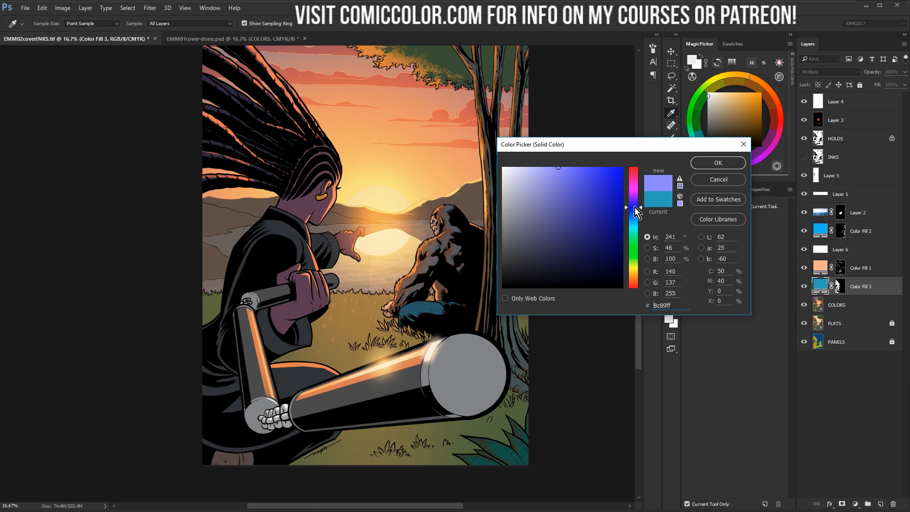
{"action": "left_click_drag", "start_coordinate": [639, 208], "coordinate": [635, 211]}
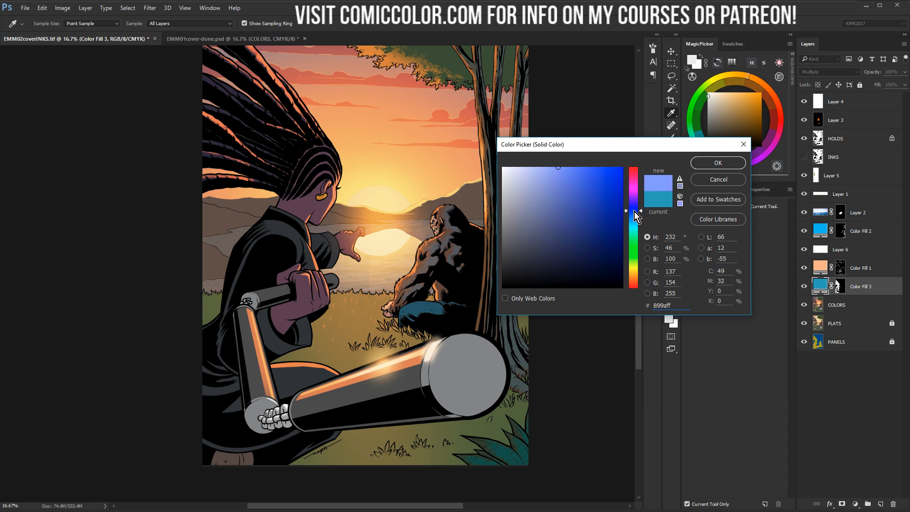
{"action": "left_click", "coordinate": [722, 161]}
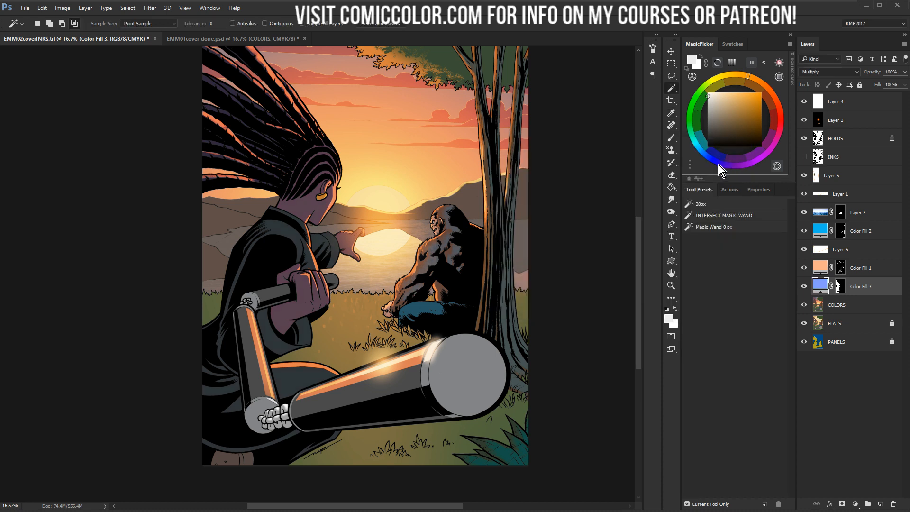
Examine the woman's new shadow tone against the whole cover, comparing it with the Color Fill 1 rim light shown and hidden
{"action": "left_click", "coordinate": [671, 285]}
{"action": "left_click", "coordinate": [476, 273], "text": "alt"}
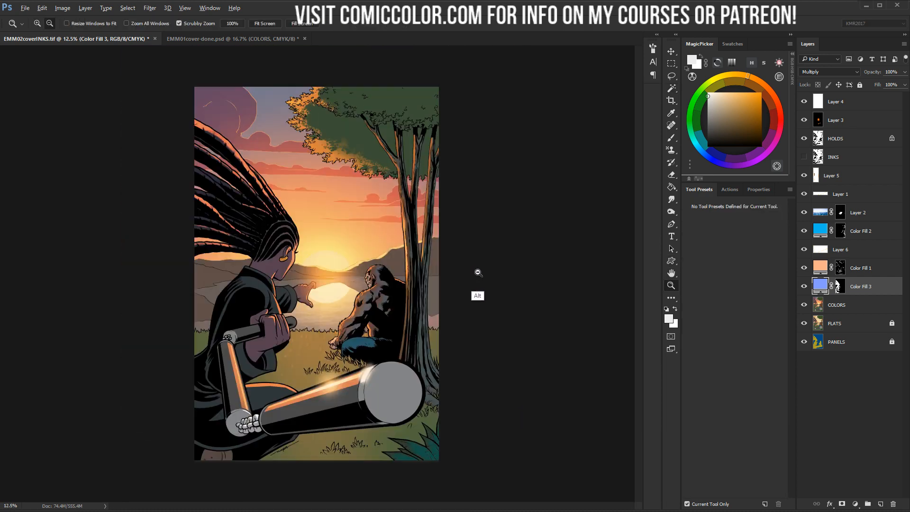
{"action": "left_click", "coordinate": [302, 242]}
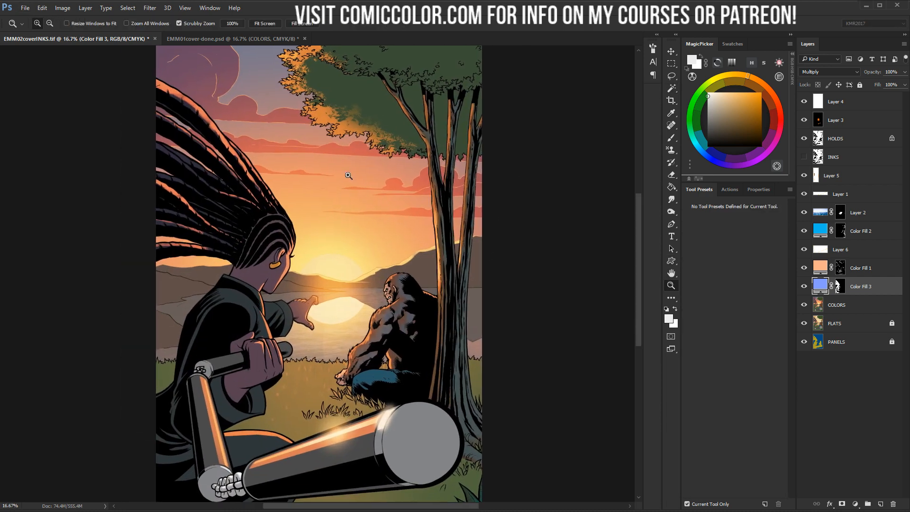
{"action": "left_click", "coordinate": [838, 268], "text": "ctrl"}
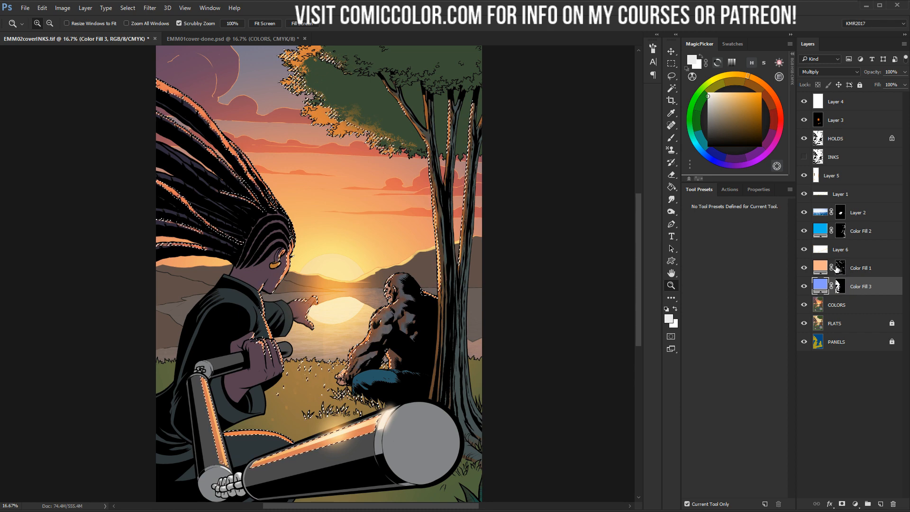
{"action": "key", "text": "l"}
{"action": "key", "text": "ctrl+d"}
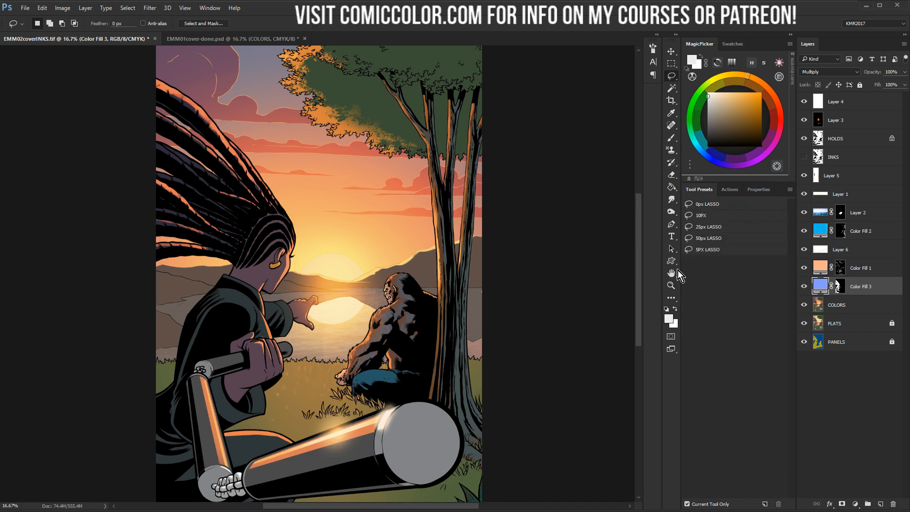
{"action": "left_click", "coordinate": [840, 269]}
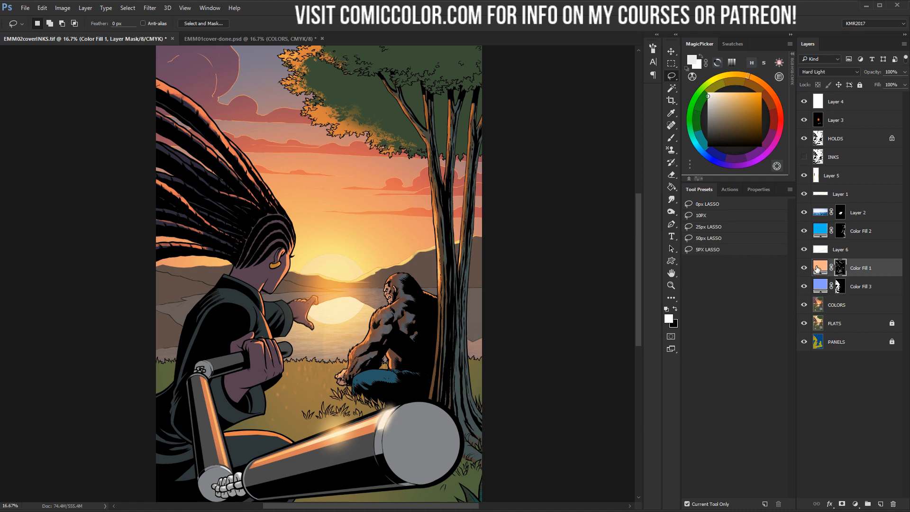
{"action": "left_click", "coordinate": [821, 266]}
{"action": "left_click", "coordinate": [805, 268]}
{"action": "left_click", "coordinate": [804, 268]}
{"action": "left_click", "coordinate": [805, 268]}
{"action": "left_click", "coordinate": [804, 267]}
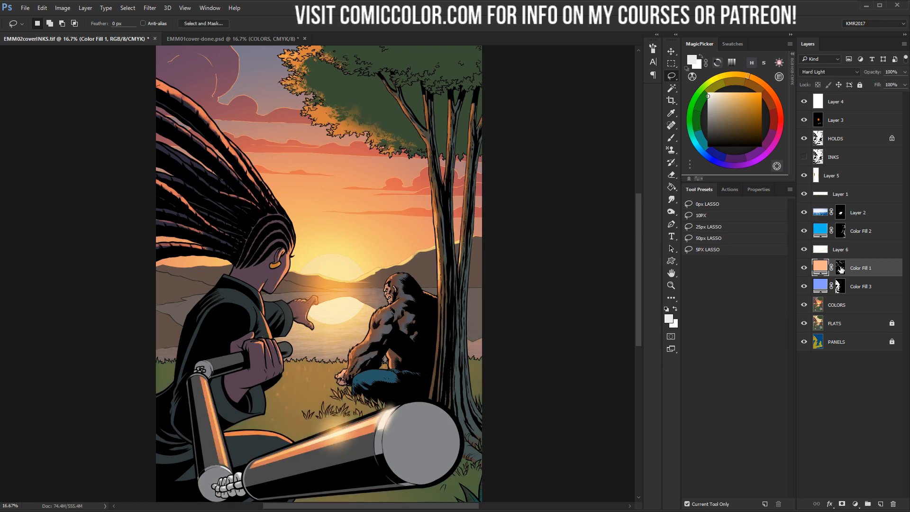
Load the Color Fill 1 rim light mask as a selection, knock it out of the Color Fill 3 mask and deselect
{"action": "left_click", "coordinate": [840, 268], "text": "ctrl"}
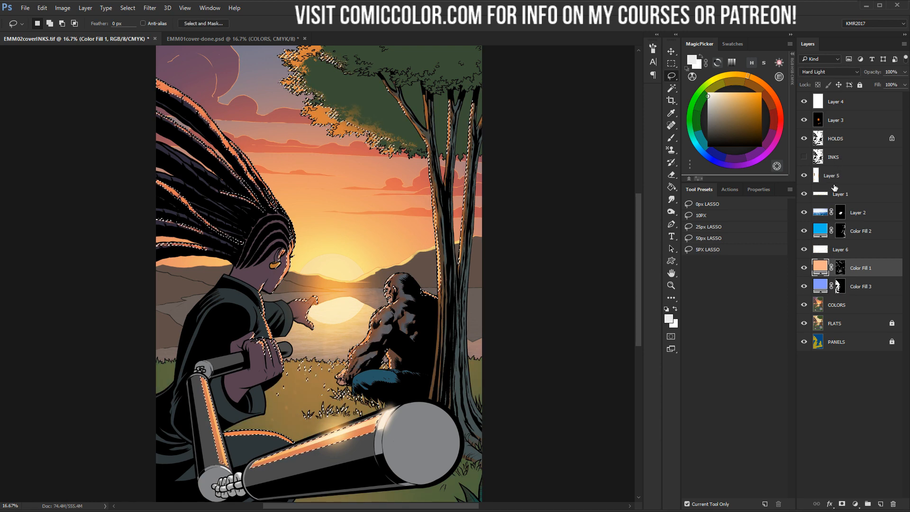
{"action": "left_click", "coordinate": [838, 285]}
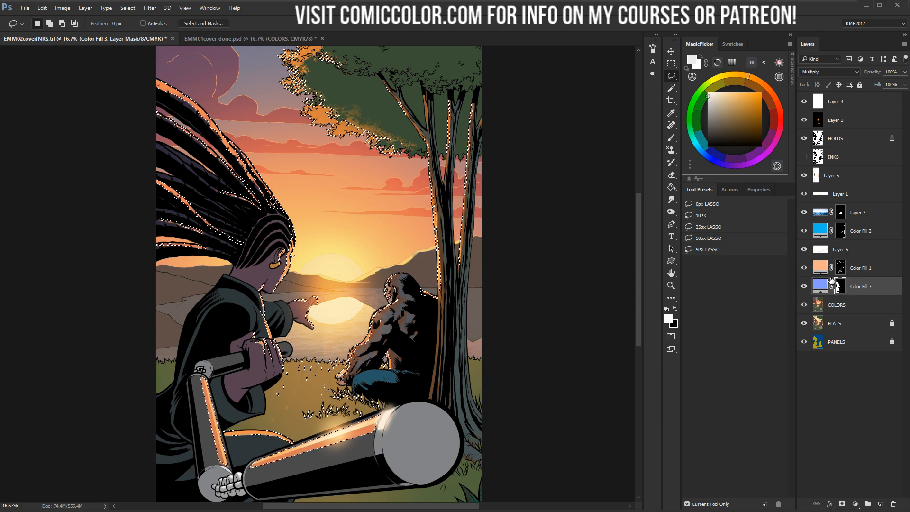
{"action": "key", "text": "ctrl+d"}
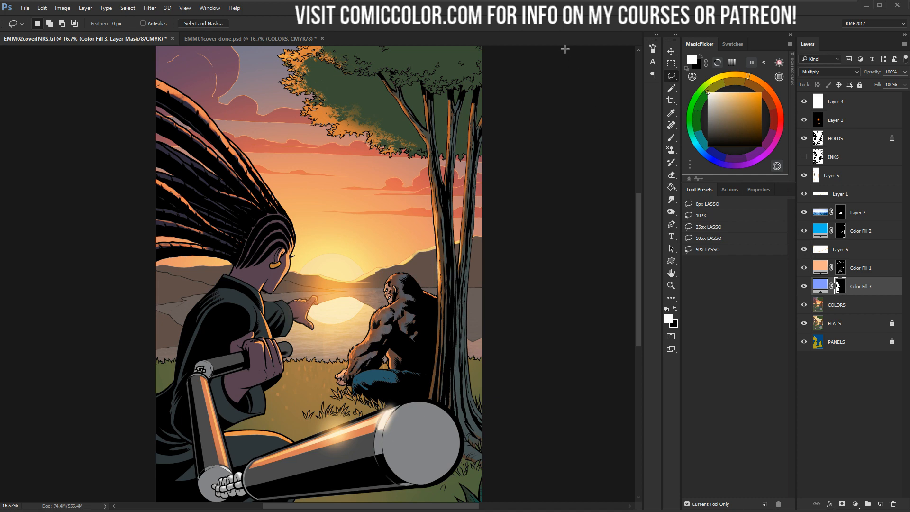
Paint black on the Color Fill 3 mask with the BORO SQUARE brush to soften the shadow along the woman's face beside the rim light
{"action": "key", "text": "z"}
{"action": "left_click_drag", "start_coordinate": [306, 226], "coordinate": [412, 243]}
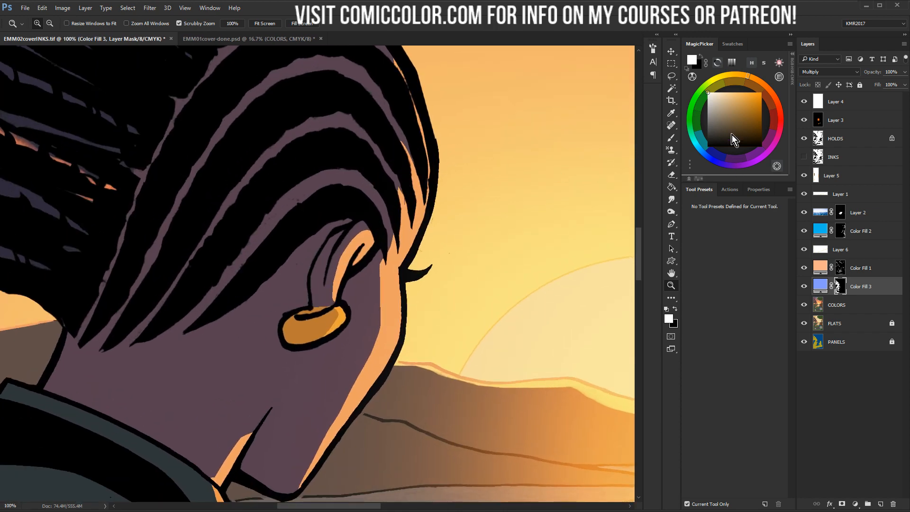
{"action": "key", "text": "x"}
{"action": "key", "text": "b"}
{"action": "left_click", "coordinate": [718, 215]}
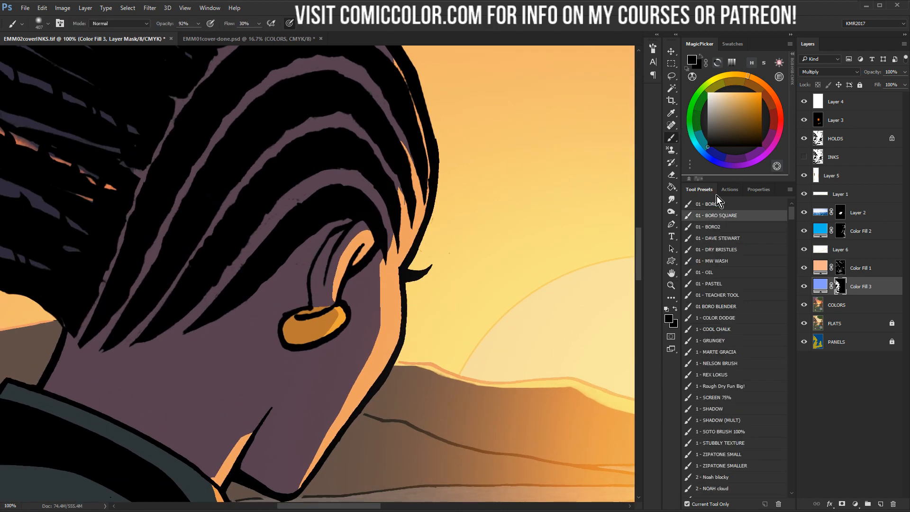
{"action": "left_click_drag", "start_coordinate": [437, 115], "coordinate": [365, 151]}
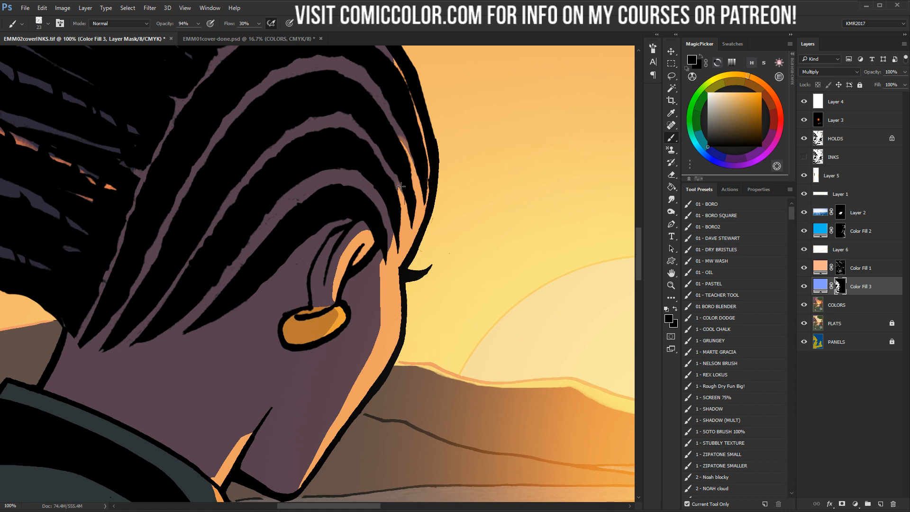
{"action": "mouse_move", "coordinate": [396, 198]}
{"action": "left_mouse_down"}
{"action": "mouse_move", "coordinate": [394, 235]}
{"action": "mouse_move", "coordinate": [395, 226]}
{"action": "mouse_move", "coordinate": [381, 259]}
{"action": "mouse_move", "coordinate": [379, 245]}
{"action": "mouse_move", "coordinate": [397, 273]}
{"action": "mouse_move", "coordinate": [377, 261]}
{"action": "mouse_move", "coordinate": [374, 316]}
{"action": "left_mouse_up"}
{"action": "mouse_move", "coordinate": [380, 250]}
{"action": "left_mouse_down"}
{"action": "mouse_move", "coordinate": [377, 334]}
{"action": "mouse_move", "coordinate": [291, 488]}
{"action": "left_mouse_up"}
{"action": "key", "text": "x"}
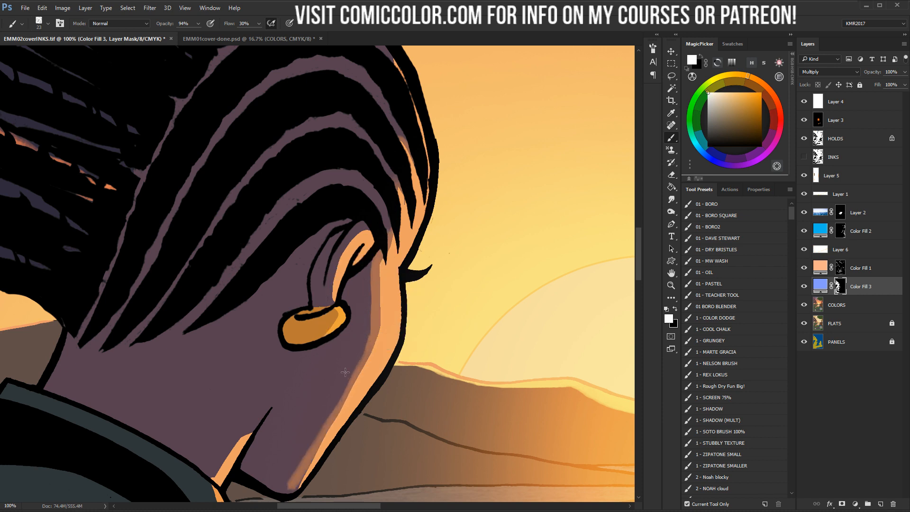
{"action": "mouse_move", "coordinate": [291, 467]}
{"action": "left_mouse_down"}
{"action": "mouse_move", "coordinate": [340, 376]}
{"action": "mouse_move", "coordinate": [282, 488]}
{"action": "left_mouse_up"}
Examine the softened shadow edge on the woman's face against the whole cover
{"action": "left_click", "coordinate": [671, 284]}
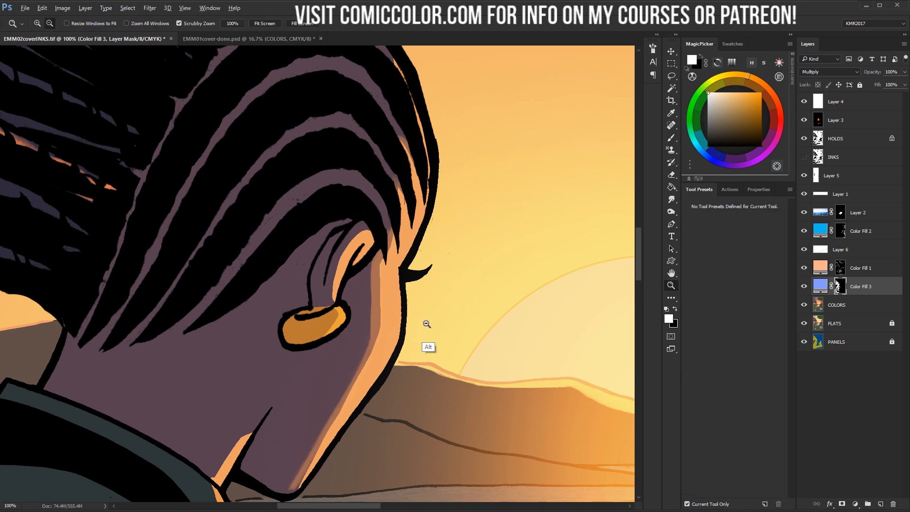
{"action": "left_click", "coordinate": [433, 326], "text": "alt"}
{"action": "left_click", "coordinate": [442, 311], "text": "alt"}
{"action": "left_click", "coordinate": [450, 303], "text": "alt"}
{"action": "left_click", "coordinate": [459, 295], "text": "alt"}
{"action": "left_click", "coordinate": [473, 288], "text": "alt"}
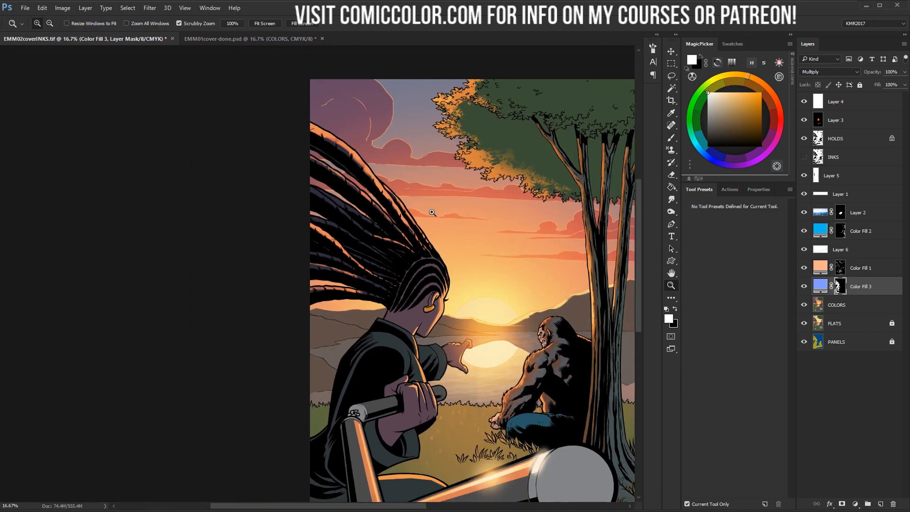
{"action": "scroll", "coordinate": [470, 213], "scroll_direction": "down", "scroll_amount": 3}
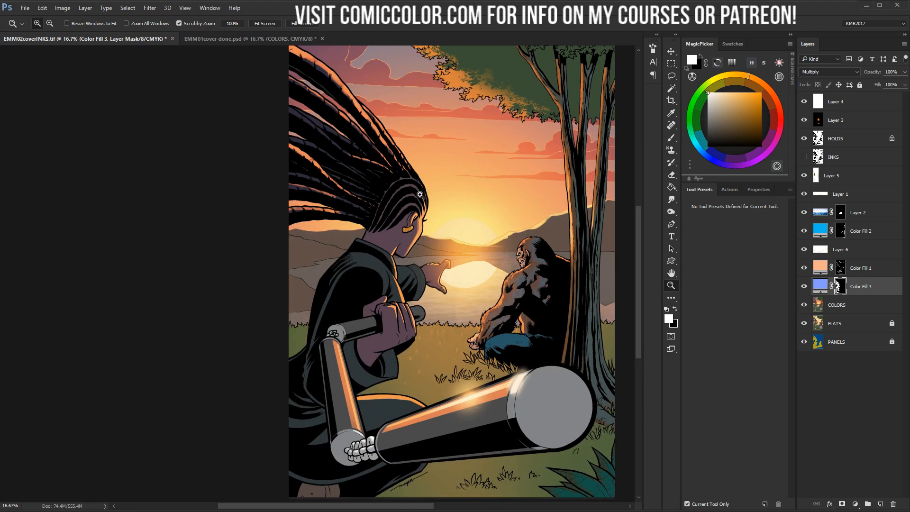
Brush the Color Fill 3 mask to reveal a thin green strip along the jacket's front edge, restoring shadow where it is too wide
{"action": "left_click", "coordinate": [397, 268]}
{"action": "left_click", "coordinate": [397, 268]}
{"action": "left_click", "coordinate": [397, 267]}
{"action": "key", "text": "b"}
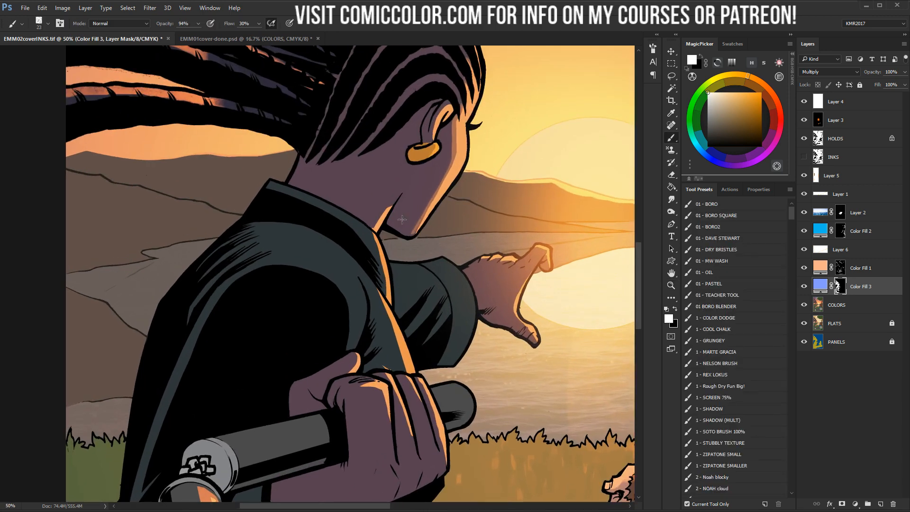
{"action": "key", "text": "x"}
{"action": "mouse_move", "coordinate": [389, 237]}
{"action": "left_mouse_down"}
{"action": "mouse_move", "coordinate": [375, 256]}
{"action": "mouse_move", "coordinate": [364, 226]}
{"action": "mouse_move", "coordinate": [384, 283]}
{"action": "mouse_move", "coordinate": [364, 227]}
{"action": "mouse_move", "coordinate": [432, 253]}
{"action": "mouse_move", "coordinate": [392, 305]}
{"action": "mouse_move", "coordinate": [374, 285]}
{"action": "mouse_move", "coordinate": [403, 366]}
{"action": "mouse_move", "coordinate": [372, 289]}
{"action": "mouse_move", "coordinate": [398, 368]}
{"action": "mouse_move", "coordinate": [375, 297]}
{"action": "left_mouse_up"}
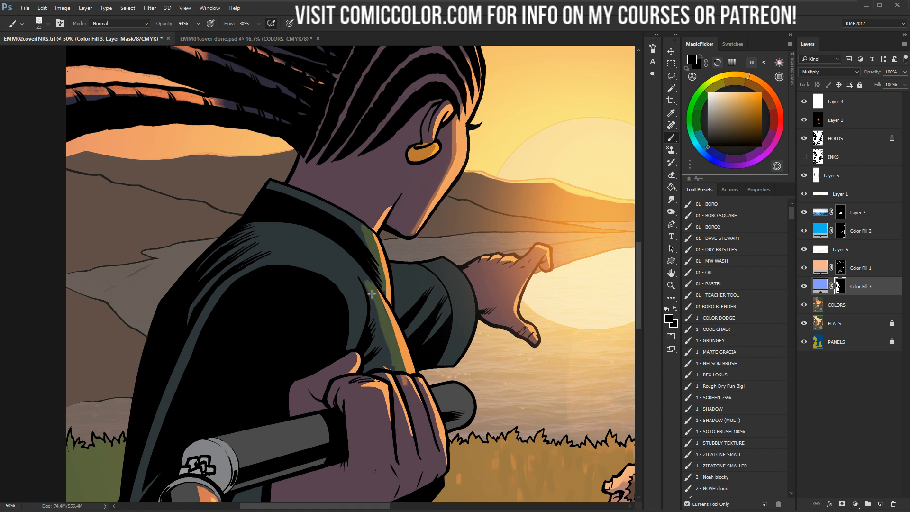
{"action": "key", "text": "x"}
{"action": "left_click_drag", "start_coordinate": [368, 294], "coordinate": [377, 316]}
{"action": "left_click", "coordinate": [418, 392], "text": "alt"}
{"action": "left_click_drag", "start_coordinate": [407, 391], "coordinate": [405, 382]}
{"action": "left_click", "coordinate": [413, 403], "text": "alt"}
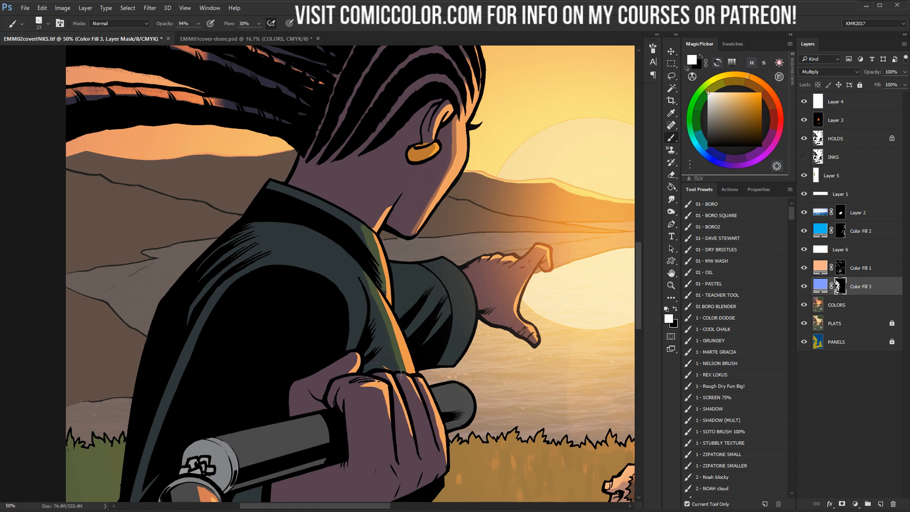
Paint black on the Color Fill 3 mask to lift the shadow from the upper outstretched sleeve, undoing the stray shadow stroke beyond the cuff
{"action": "left_click", "coordinate": [840, 269]}
{"action": "key", "text": "x"}
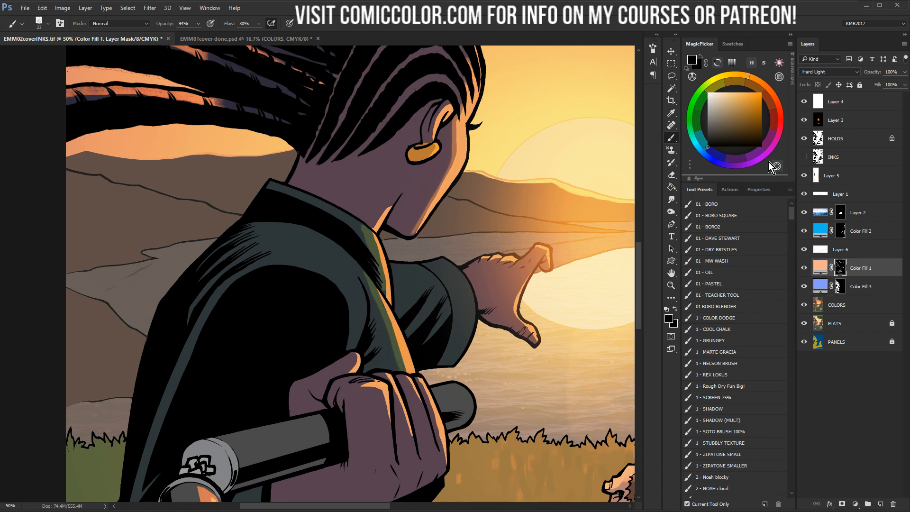
{"action": "left_click", "coordinate": [839, 287]}
{"action": "right_click", "coordinate": [422, 279], "text": "alt"}
{"action": "mouse_move", "coordinate": [403, 273]}
{"action": "left_mouse_down"}
{"action": "mouse_move", "coordinate": [436, 289]}
{"action": "mouse_move", "coordinate": [440, 262]}
{"action": "mouse_move", "coordinate": [450, 289]}
{"action": "mouse_move", "coordinate": [425, 290]}
{"action": "mouse_move", "coordinate": [400, 253]}
{"action": "mouse_move", "coordinate": [489, 283]}
{"action": "mouse_move", "coordinate": [485, 261]}
{"action": "left_mouse_up"}
{"action": "key", "text": "x"}
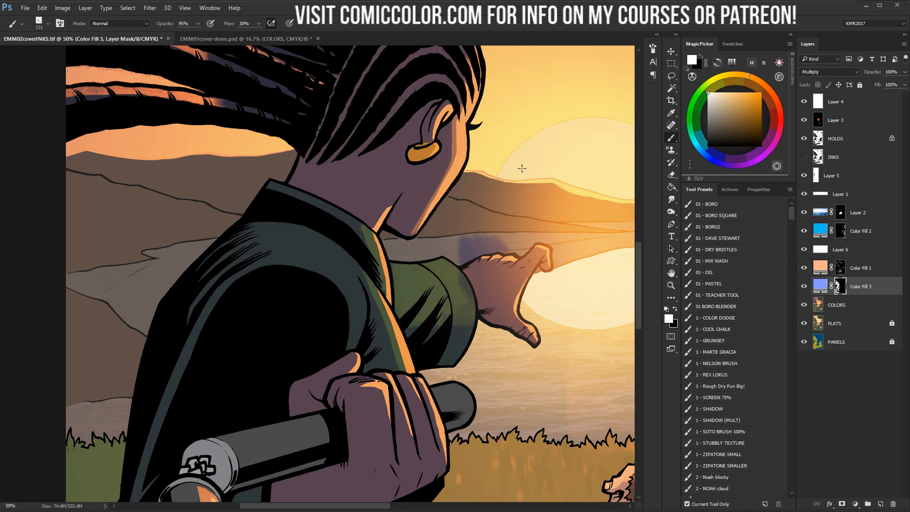
{"action": "key", "text": "ctrl+z"}
Restore the shadow at the outstretched hand's wrist on the Color Fill 3 mask with a 30 px brush
{"action": "key", "text": "z"}
{"action": "left_click", "coordinate": [491, 278]}
{"action": "key", "text": "b"}
{"action": "right_click", "coordinate": [477, 266], "text": "alt"}
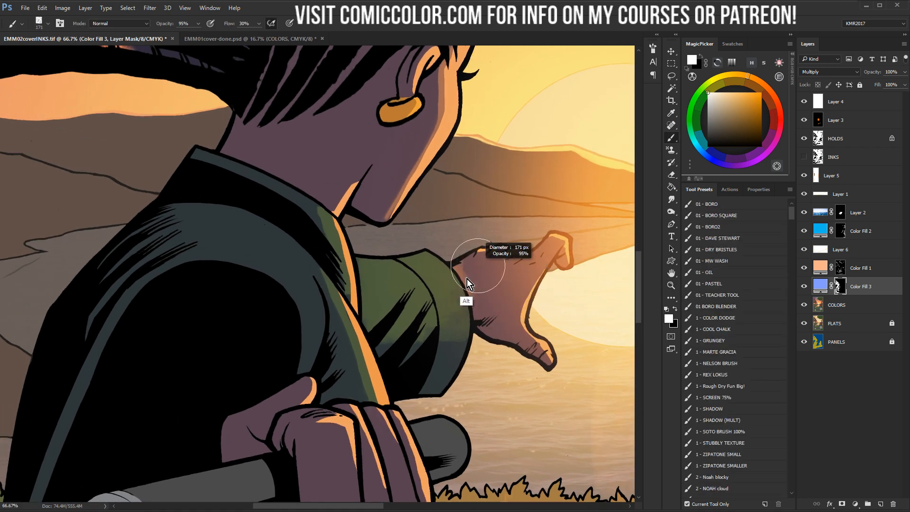
{"action": "left_click_drag", "start_coordinate": [458, 270], "coordinate": [459, 267]}
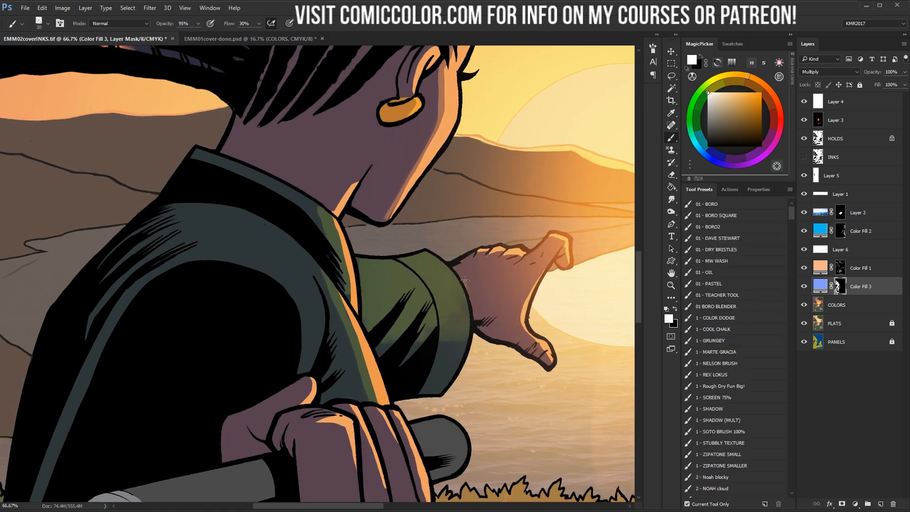
Brush the Color Fill 3 mask to reveal green under the knee's orange rim light, restoring shadow below it
{"action": "key", "text": "x"}
{"action": "scroll", "coordinate": [380, 308], "scroll_direction": "down", "scroll_amount": 5}
{"action": "scroll", "coordinate": [439, 251], "scroll_direction": "up", "scroll_amount": 1}
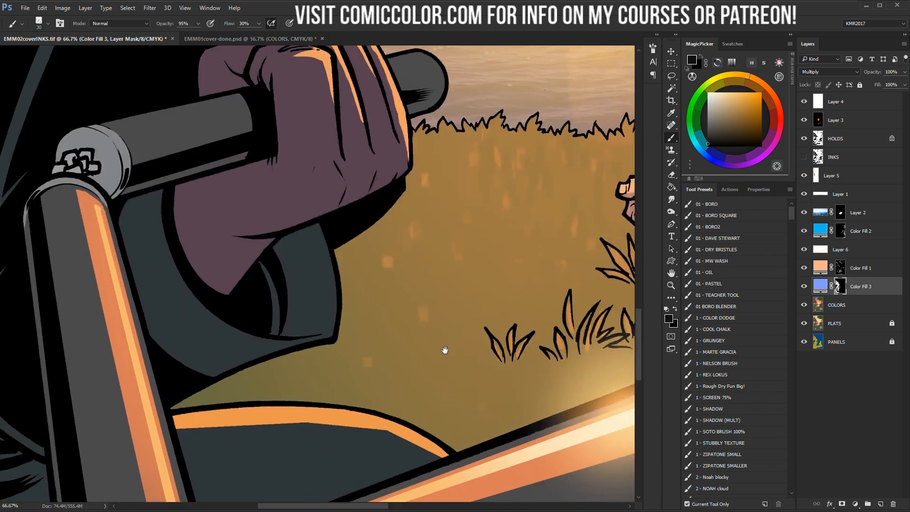
{"action": "scroll", "coordinate": [443, 350], "scroll_direction": "down", "scroll_amount": 3}
{"action": "right_click", "coordinate": [270, 301], "text": "alt"}
{"action": "mouse_move", "coordinate": [209, 300]}
{"action": "left_mouse_down"}
{"action": "mouse_move", "coordinate": [271, 292]}
{"action": "mouse_move", "coordinate": [409, 299]}
{"action": "mouse_move", "coordinate": [476, 320]}
{"action": "mouse_move", "coordinate": [344, 297]}
{"action": "mouse_move", "coordinate": [237, 304]}
{"action": "mouse_move", "coordinate": [340, 298]}
{"action": "mouse_move", "coordinate": [462, 315]}
{"action": "left_mouse_up"}
{"action": "key", "text": "x"}
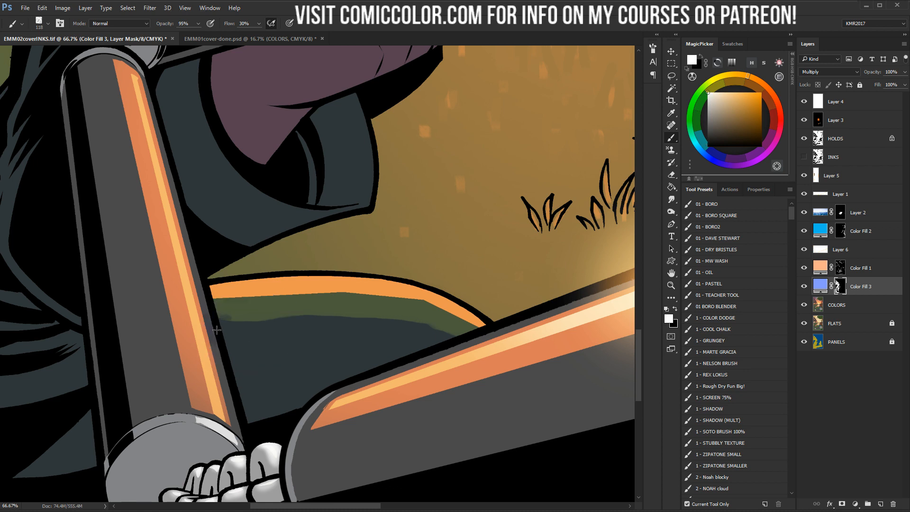
{"action": "left_click_drag", "start_coordinate": [217, 329], "coordinate": [322, 328]}
{"action": "key", "text": "ctrl+z"}
{"action": "left_click_drag", "start_coordinate": [225, 324], "coordinate": [440, 327]}
{"action": "key", "text": "ctrl+alt+z"}
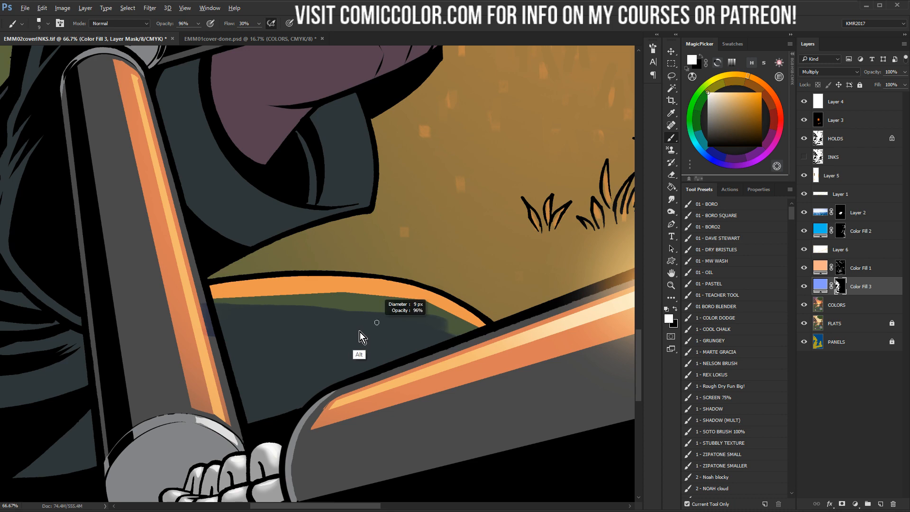
Rotate the canvas and paint white on the Color Fill 3 mask to trim the knee's green strip to a thin band
{"action": "key", "text": "r"}
{"action": "mouse_move", "coordinate": [456, 199]}
{"action": "left_mouse_down"}
{"action": "mouse_move", "coordinate": [395, 416]}
{"action": "mouse_move", "coordinate": [359, 424]}
{"action": "left_mouse_up"}
{"action": "mouse_move", "coordinate": [360, 299]}
{"action": "left_mouse_down"}
{"action": "mouse_move", "coordinate": [430, 195]}
{"action": "mouse_move", "coordinate": [450, 141]}
{"action": "left_mouse_up"}
{"action": "key", "text": "b"}
{"action": "left_click_drag", "start_coordinate": [368, 109], "coordinate": [365, 173]}
{"action": "mouse_move", "coordinate": [374, 72]}
{"action": "left_mouse_down"}
{"action": "mouse_move", "coordinate": [364, 206]}
{"action": "mouse_move", "coordinate": [335, 294]}
{"action": "mouse_move", "coordinate": [319, 311]}
{"action": "mouse_move", "coordinate": [358, 209]}
{"action": "mouse_move", "coordinate": [368, 131]}
{"action": "left_mouse_up"}
{"action": "left_click_drag", "start_coordinate": [360, 62], "coordinate": [359, 104]}
Paint black on the Color Fill 1 mask to narrow the orange rim light along the inner edge of the knee
{"action": "key", "text": "x"}
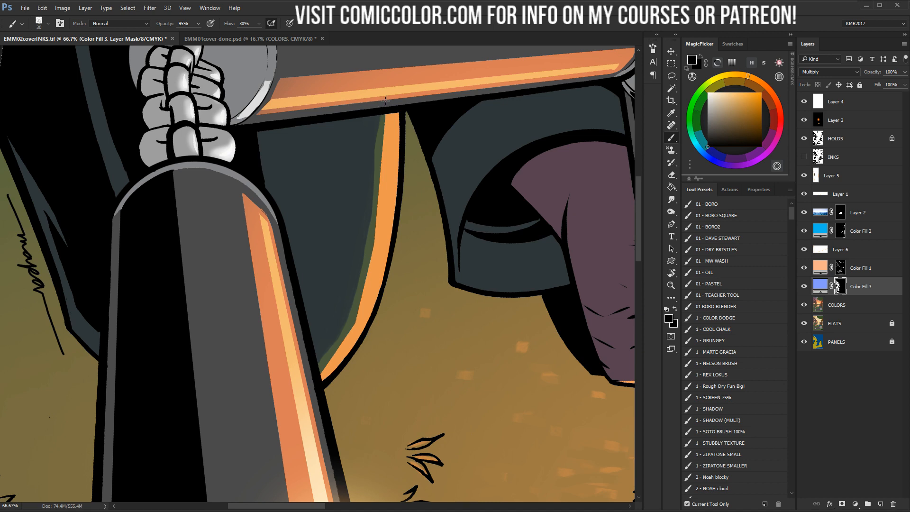
{"action": "left_click", "coordinate": [839, 268]}
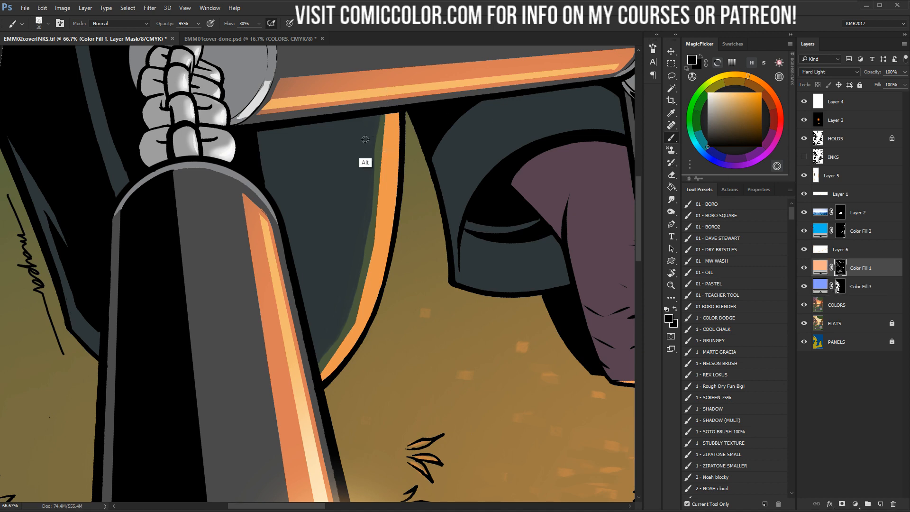
{"action": "left_click_drag", "start_coordinate": [382, 115], "coordinate": [372, 227]}
{"action": "mouse_move", "coordinate": [381, 136]}
{"action": "left_mouse_down"}
{"action": "mouse_move", "coordinate": [366, 275]}
{"action": "mouse_move", "coordinate": [343, 334]}
{"action": "mouse_move", "coordinate": [361, 287]}
{"action": "mouse_move", "coordinate": [314, 363]}
{"action": "left_mouse_up"}
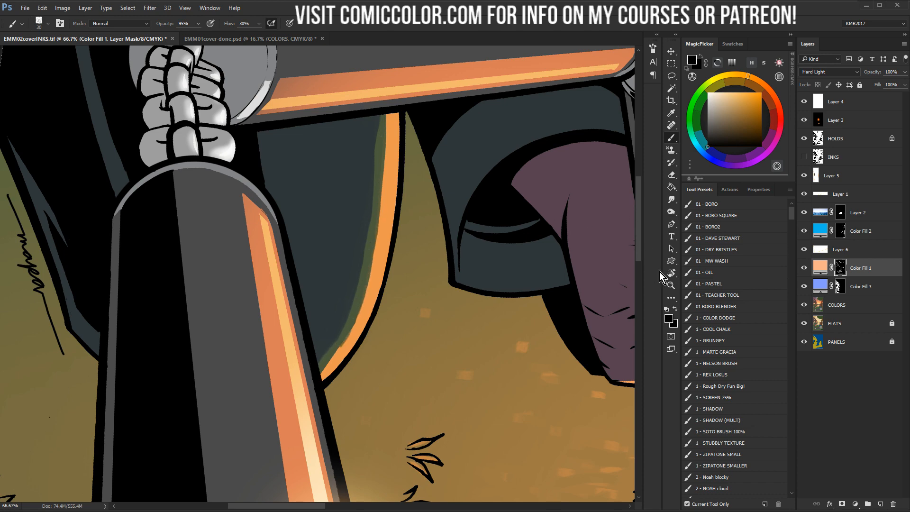
Reset the canvas rotation and examine the sleeve and knee lighting against the whole cover
{"action": "key", "text": "z"}
{"action": "left_click", "coordinate": [482, 264], "text": "alt"}
{"action": "left_click", "coordinate": [483, 264], "text": "alt"}
{"action": "left_click", "coordinate": [482, 265], "text": "alt"}
{"action": "key", "text": "r"}
{"action": "left_click_drag", "start_coordinate": [454, 174], "coordinate": [247, 209]}
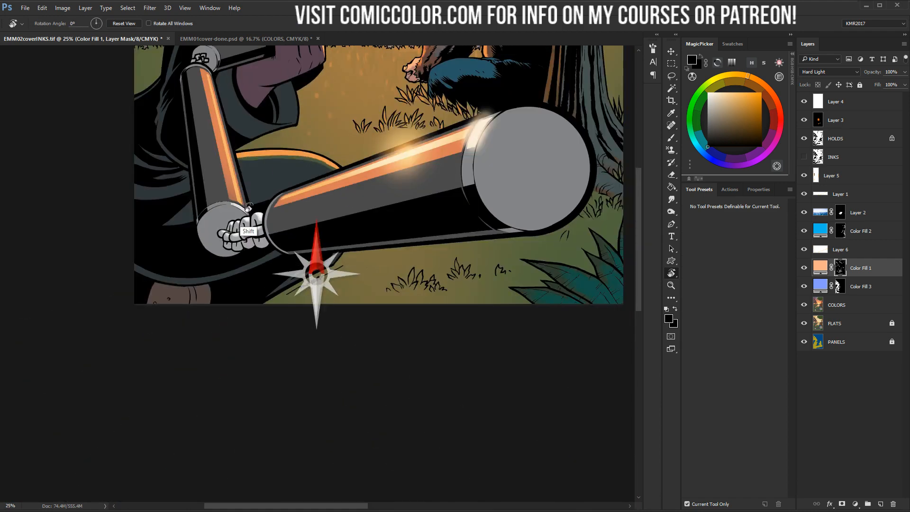
{"action": "left_click_drag", "start_coordinate": [409, 171], "coordinate": [352, 371]}
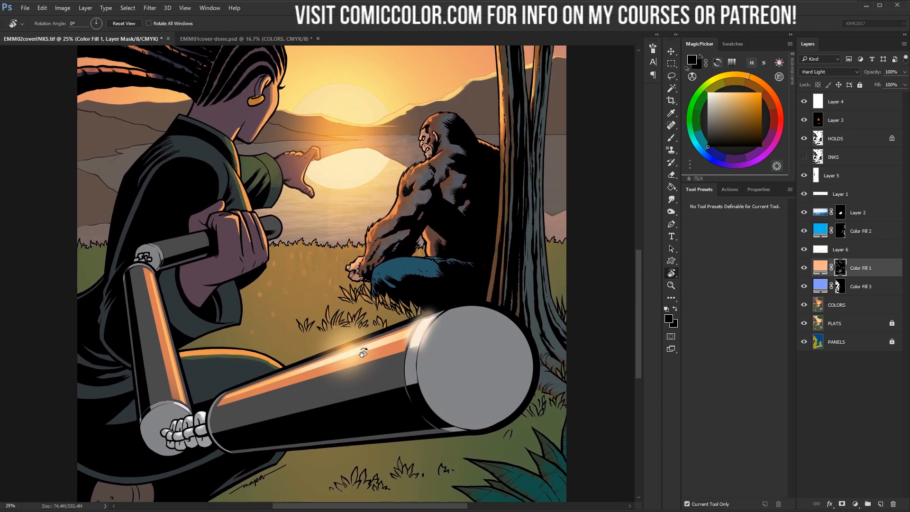
{"action": "key", "text": "l"}
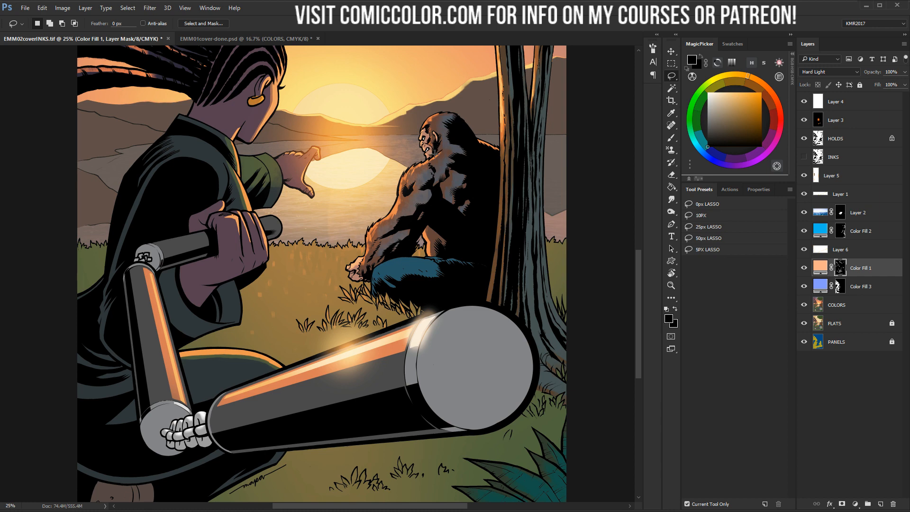
{"action": "left_click", "coordinate": [671, 285]}
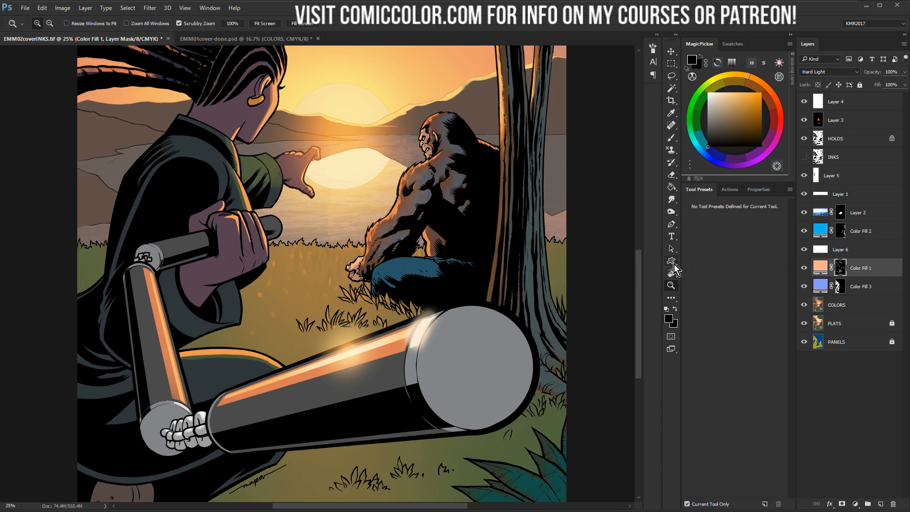
{"action": "left_click", "coordinate": [407, 272], "text": "alt"}
{"action": "left_click_drag", "start_coordinate": [422, 215], "coordinate": [437, 279]}
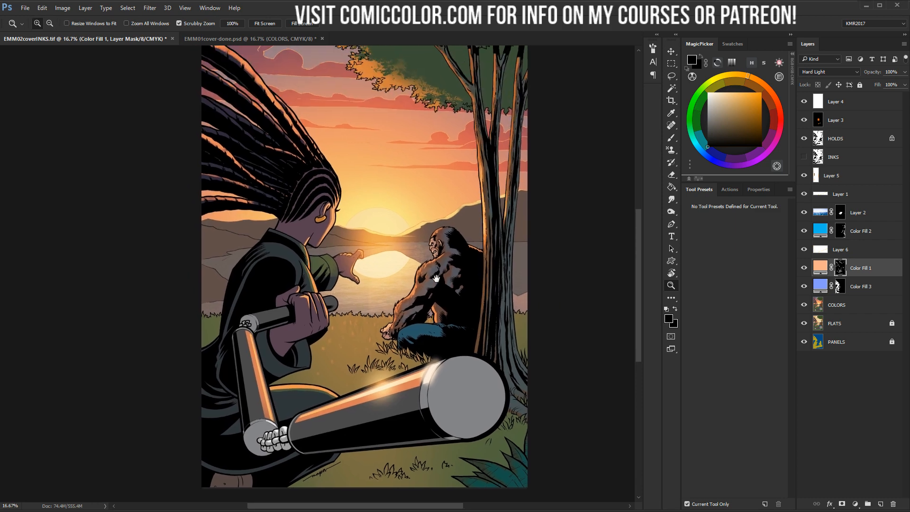
{"action": "left_click", "coordinate": [438, 302], "text": "alt"}
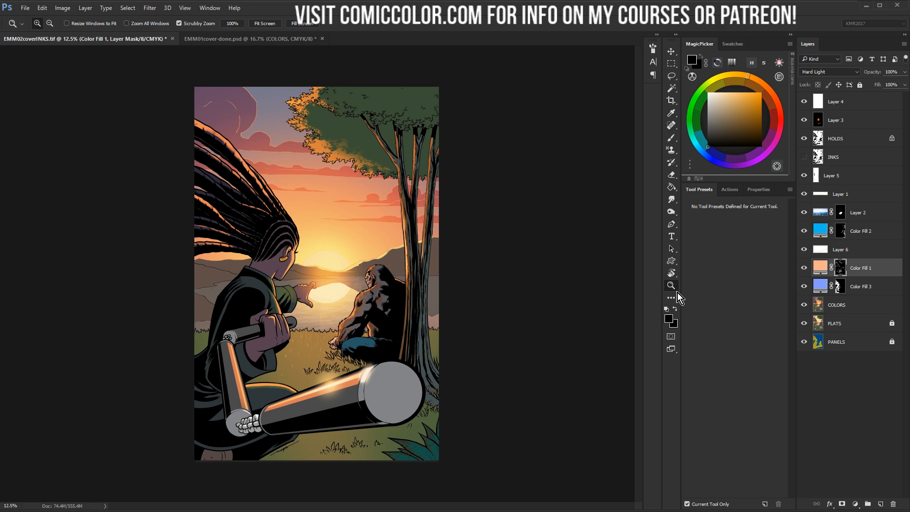
{"action": "left_click", "coordinate": [372, 269]}
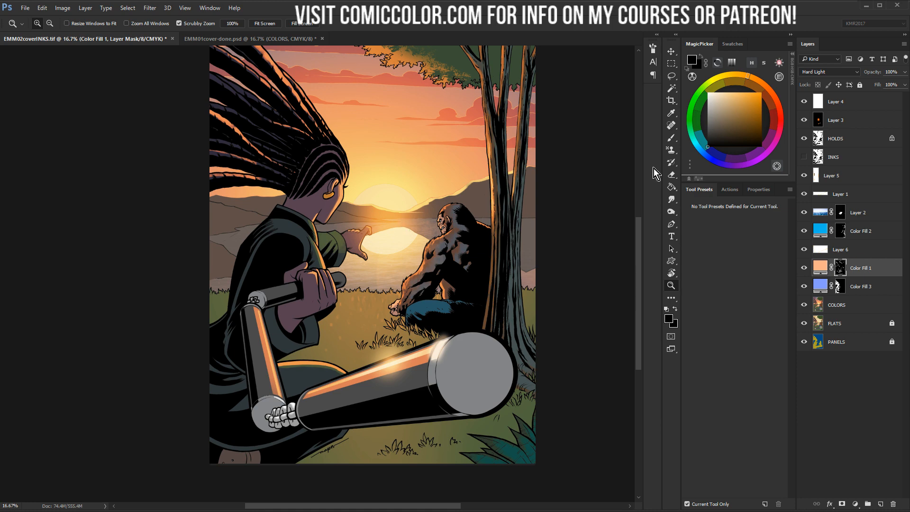
{"action": "left_click", "coordinate": [333, 263]}
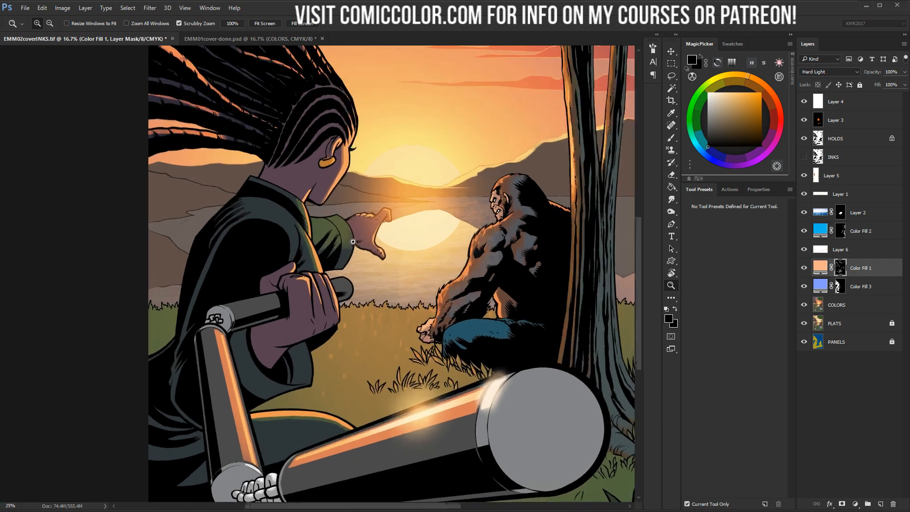
Select the woman's skin with the Magic Wand on the COLORS layer
{"action": "left_click", "coordinate": [836, 305]}
{"action": "key", "text": "w"}
{"action": "left_click", "coordinate": [337, 174]}
{"action": "left_click", "coordinate": [374, 270], "text": "ctrl"}
{"action": "left_click_drag", "start_coordinate": [374, 270], "coordinate": [411, 360]}
{"action": "left_click", "coordinate": [382, 256], "text": "ctrl"}
{"action": "left_click_drag", "start_coordinate": [520, 261], "coordinate": [530, 330]}
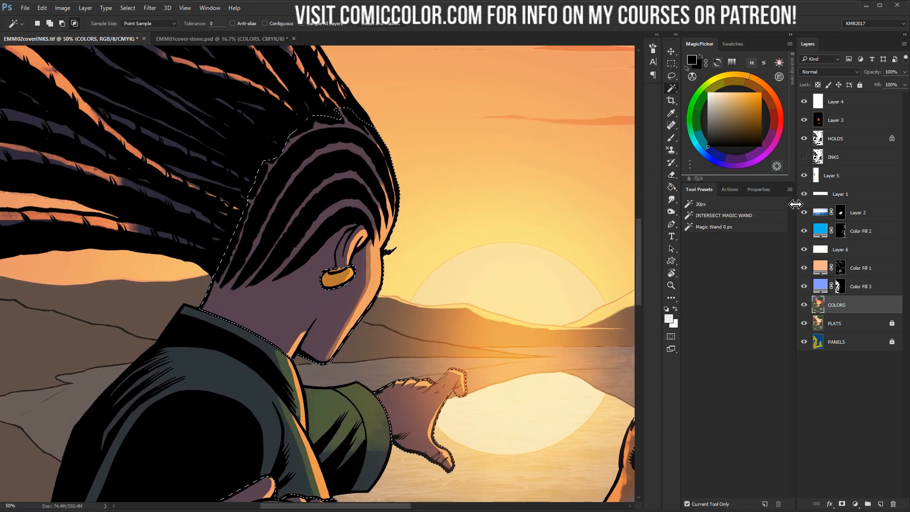
Brush light grey on the Color Fill 2 mask to add blue light over the back of the woman's head and neck
{"action": "left_click", "coordinate": [840, 220]}
{"action": "left_click_drag", "start_coordinate": [725, 111], "coordinate": [693, 110]}
{"action": "key", "text": "b"}
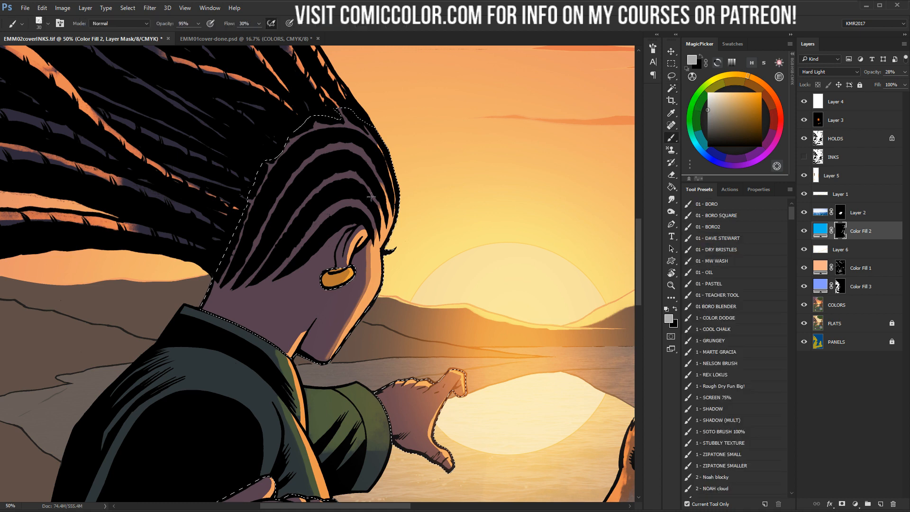
{"action": "mouse_move", "coordinate": [286, 226]}
{"action": "left_mouse_down"}
{"action": "mouse_move", "coordinate": [292, 249]}
{"action": "mouse_move", "coordinate": [317, 250]}
{"action": "left_mouse_up"}
{"action": "mouse_move", "coordinate": [311, 257]}
{"action": "left_mouse_down"}
{"action": "mouse_move", "coordinate": [268, 335]}
{"action": "mouse_move", "coordinate": [251, 335]}
{"action": "mouse_move", "coordinate": [261, 268]}
{"action": "mouse_move", "coordinate": [214, 298]}
{"action": "mouse_move", "coordinate": [198, 288]}
{"action": "left_mouse_up"}
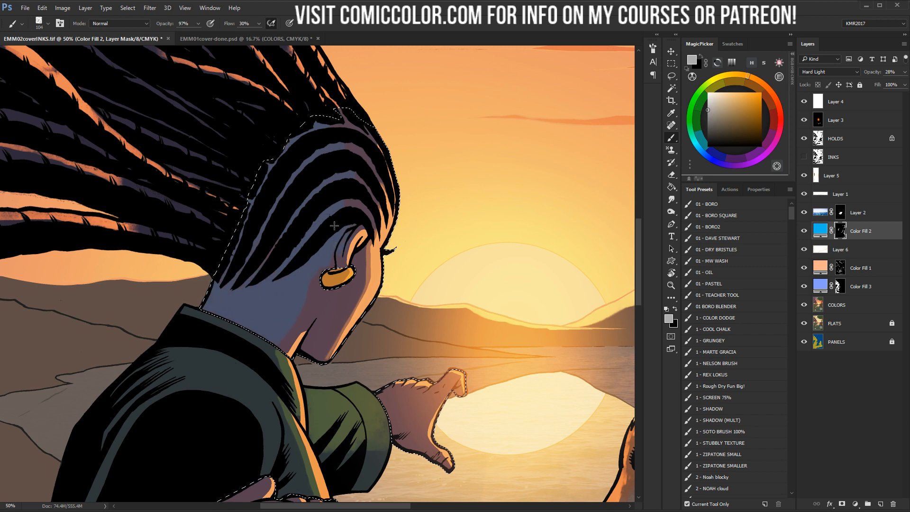
Brush blue light onto the lower edge of the outstretched hand with a smaller brush and deselect the skin
{"action": "right_click", "coordinate": [305, 277], "text": "alt"}
{"action": "scroll", "coordinate": [308, 349], "scroll_direction": "down", "scroll_amount": 3}
{"action": "left_click_drag", "start_coordinate": [390, 311], "coordinate": [423, 328]}
{"action": "left_click_drag", "start_coordinate": [427, 276], "coordinate": [407, 303]}
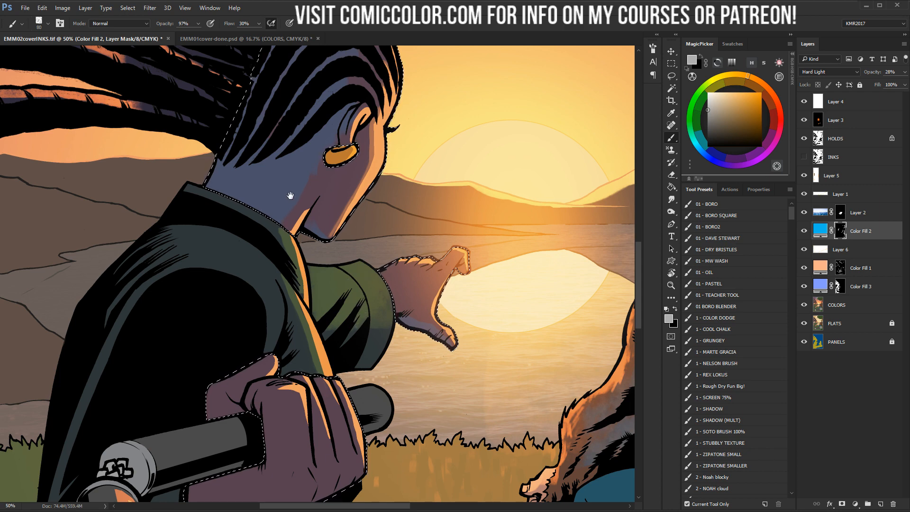
{"action": "left_click_drag", "start_coordinate": [295, 190], "coordinate": [332, 146]}
{"action": "key", "text": "ctrl+d"}
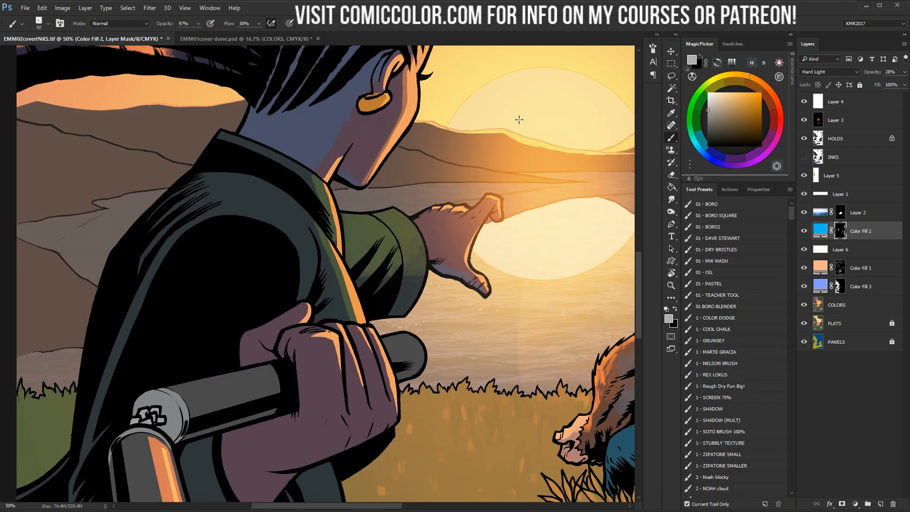
Select the jacket from the COLORS layer and brush blue light on the Color Fill 2 mask along its collar and back
{"action": "left_click", "coordinate": [837, 305]}
{"action": "key", "text": "w"}
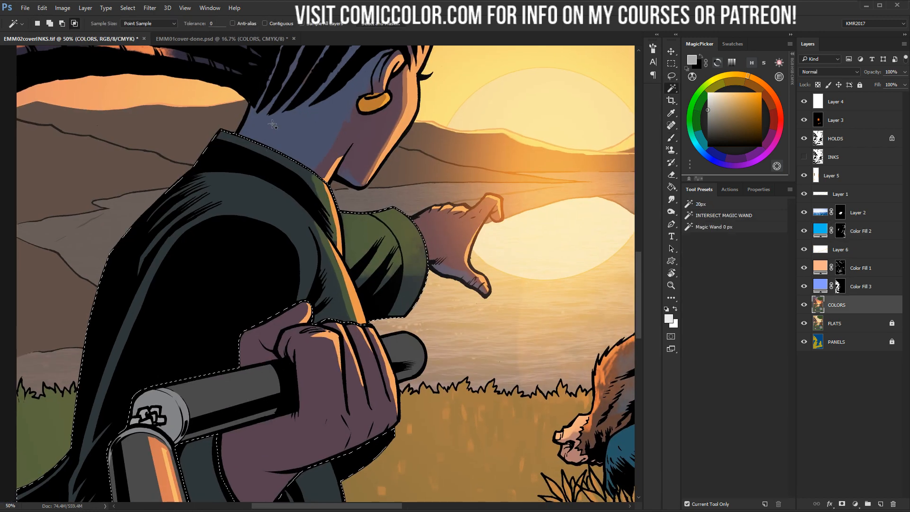
{"action": "left_click", "coordinate": [841, 231]}
{"action": "key", "text": "b"}
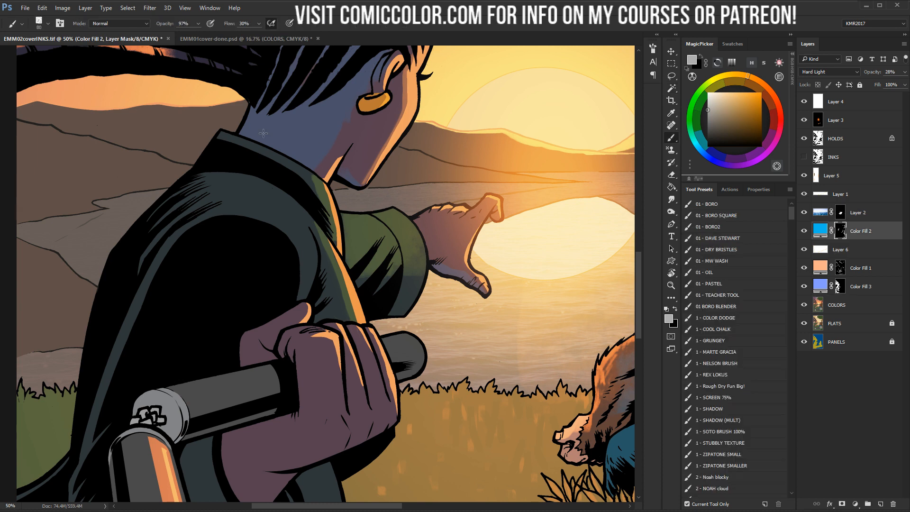
{"action": "left_click_drag", "start_coordinate": [228, 133], "coordinate": [286, 157]}
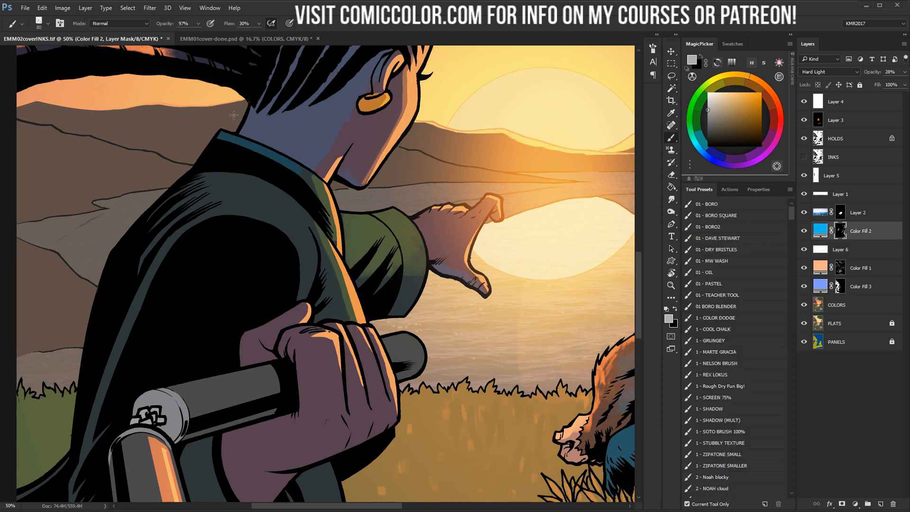
{"action": "mouse_move", "coordinate": [230, 187]}
{"action": "left_mouse_down"}
{"action": "mouse_move", "coordinate": [252, 188]}
{"action": "mouse_move", "coordinate": [243, 193]}
{"action": "mouse_move", "coordinate": [273, 233]}
{"action": "mouse_move", "coordinate": [201, 194]}
{"action": "left_mouse_up"}
{"action": "left_click_drag", "start_coordinate": [105, 328], "coordinate": [93, 398]}
Brush blue light on the Color Fill 2 mask over the folds along the coat's lower back
{"action": "left_click_drag", "start_coordinate": [197, 293], "coordinate": [313, 123]}
{"action": "mouse_move", "coordinate": [245, 175]}
{"action": "left_mouse_down"}
{"action": "mouse_move", "coordinate": [187, 302]}
{"action": "mouse_move", "coordinate": [148, 338]}
{"action": "mouse_move", "coordinate": [189, 359]}
{"action": "left_mouse_up"}
{"action": "left_click_drag", "start_coordinate": [241, 374], "coordinate": [256, 180]}
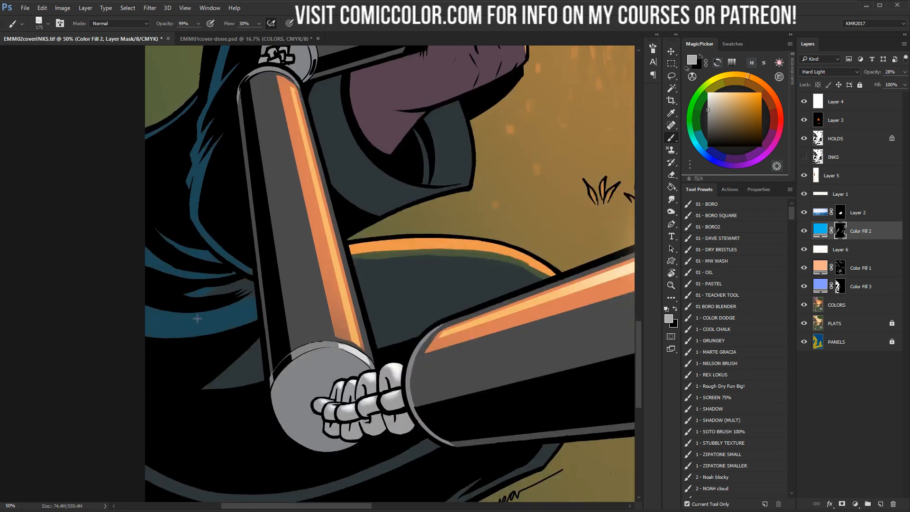
Brush blue light along the coat's bottom hem and limit it on the knee to the lower area beside the mechanical arm
{"action": "mouse_move", "coordinate": [259, 384]}
{"action": "left_mouse_down"}
{"action": "mouse_move", "coordinate": [260, 280]}
{"action": "mouse_move", "coordinate": [283, 223]}
{"action": "left_mouse_up"}
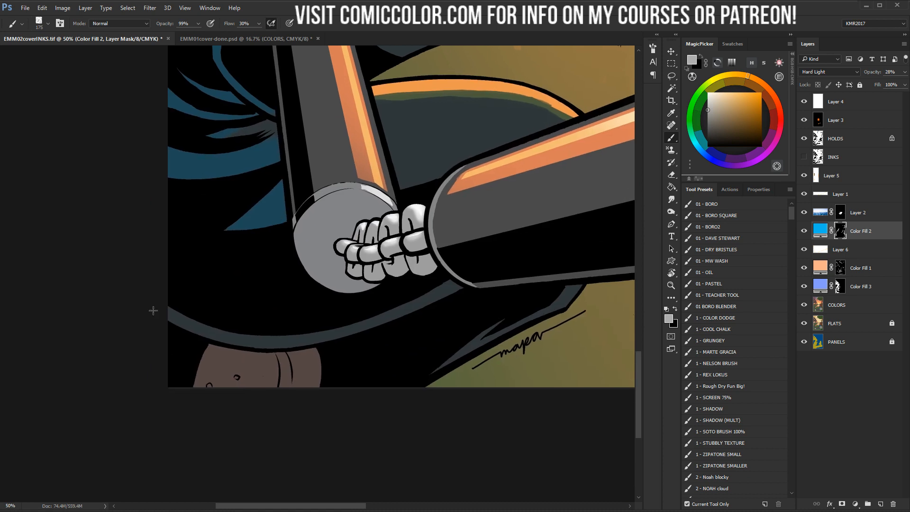
{"action": "left_click_drag", "start_coordinate": [382, 315], "coordinate": [445, 284]}
{"action": "left_click_drag", "start_coordinate": [385, 142], "coordinate": [382, 135]}
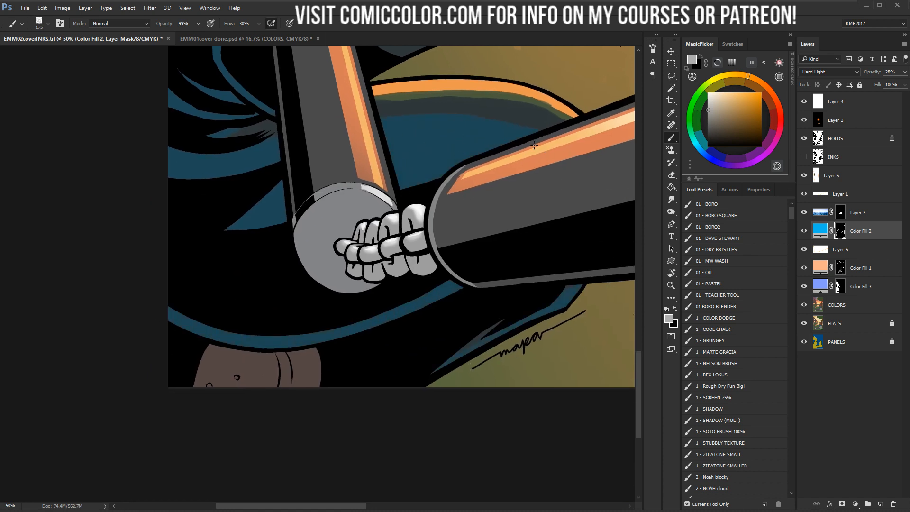
{"action": "left_click_drag", "start_coordinate": [499, 73], "coordinate": [397, 157]}
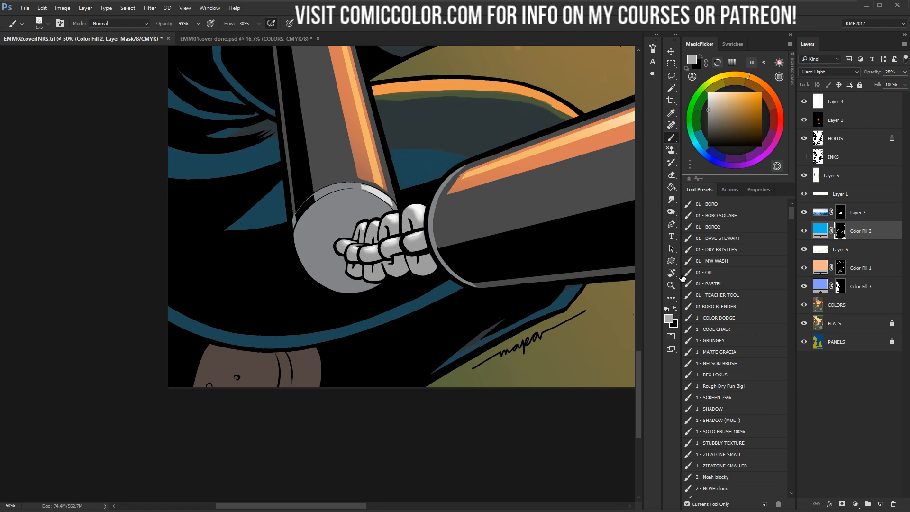
Check the blue light against the whole cover and brush it onto the hanging sleeve below the gripping forearm
{"action": "left_click", "coordinate": [671, 285]}
{"action": "left_click", "coordinate": [412, 260], "text": "alt"}
{"action": "left_click", "coordinate": [412, 261], "text": "alt"}
{"action": "left_click", "coordinate": [380, 213], "text": "alt"}
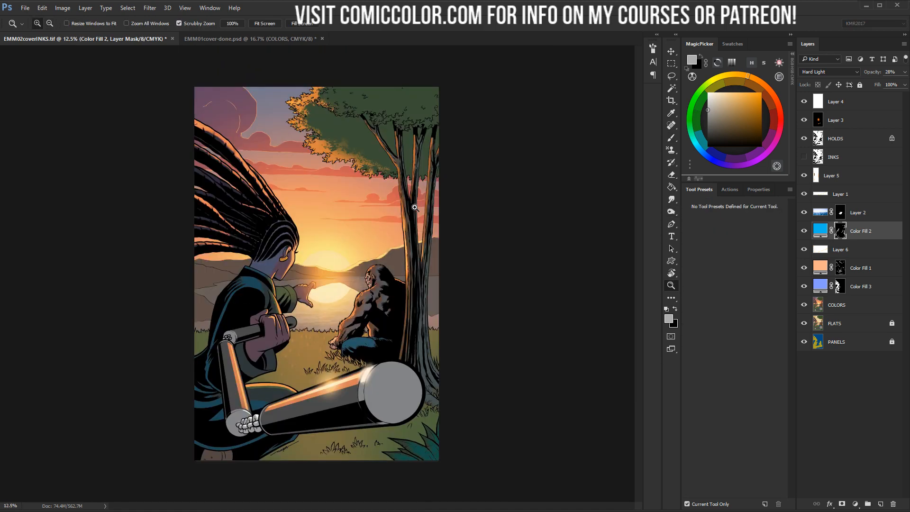
{"action": "left_click", "coordinate": [363, 290]}
{"action": "left_click", "coordinate": [242, 400]}
{"action": "left_click_drag", "start_coordinate": [241, 400], "coordinate": [372, 292]}
{"action": "left_click", "coordinate": [323, 290]}
{"action": "key", "text": "b"}
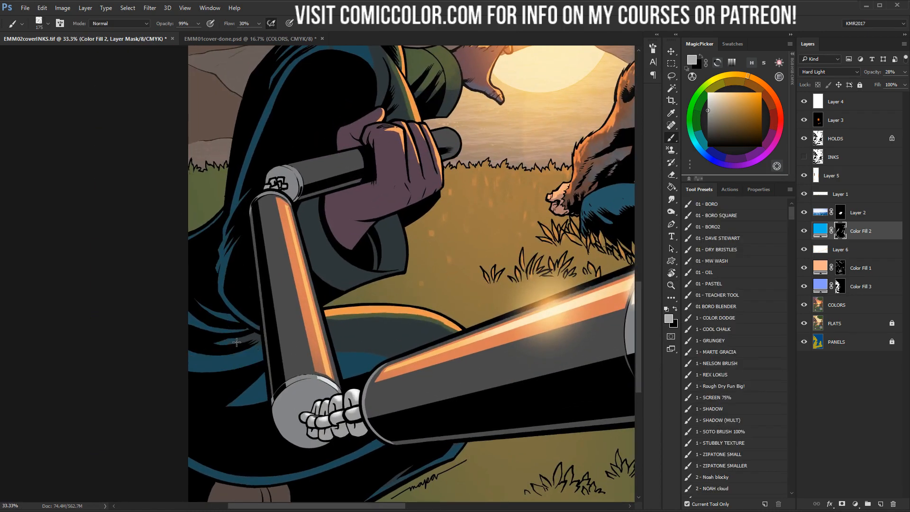
{"action": "mouse_move", "coordinate": [312, 231]}
{"action": "left_mouse_down"}
{"action": "mouse_move", "coordinate": [332, 240]}
{"action": "mouse_move", "coordinate": [322, 266]}
{"action": "mouse_move", "coordinate": [347, 259]}
{"action": "left_mouse_up"}
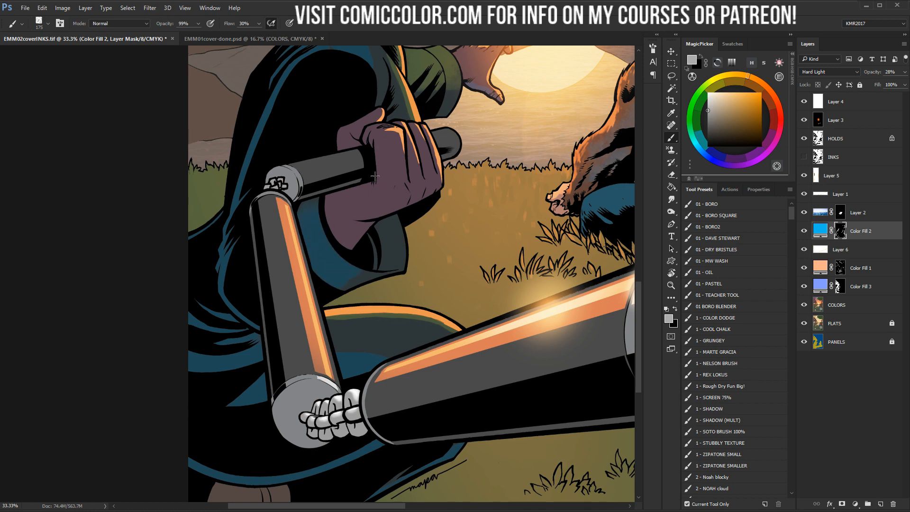
Try to brush blue light over the gripping hand's thumb on the Color Fill 2 mask
{"action": "left_click", "coordinate": [671, 285]}
{"action": "left_click", "coordinate": [387, 278], "text": "alt"}
{"action": "left_click", "coordinate": [389, 287]}
{"action": "left_click", "coordinate": [384, 285]}
{"action": "left_click_drag", "start_coordinate": [384, 285], "coordinate": [387, 139]}
{"action": "left_click", "coordinate": [351, 168]}
{"action": "key", "text": "b"}
{"action": "left_click_drag", "start_coordinate": [323, 162], "coordinate": [303, 189]}
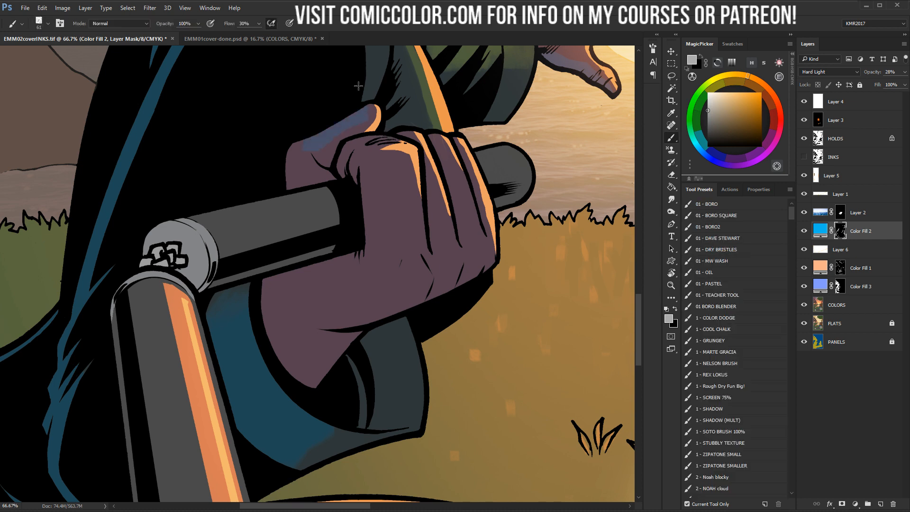
Isolate the gripping hand's skin from the COLORS layer and brush blue light over its thumb, back and wrist on the Color Fill 2 mask
{"action": "left_click", "coordinate": [831, 306]}
{"action": "key", "text": "w"}
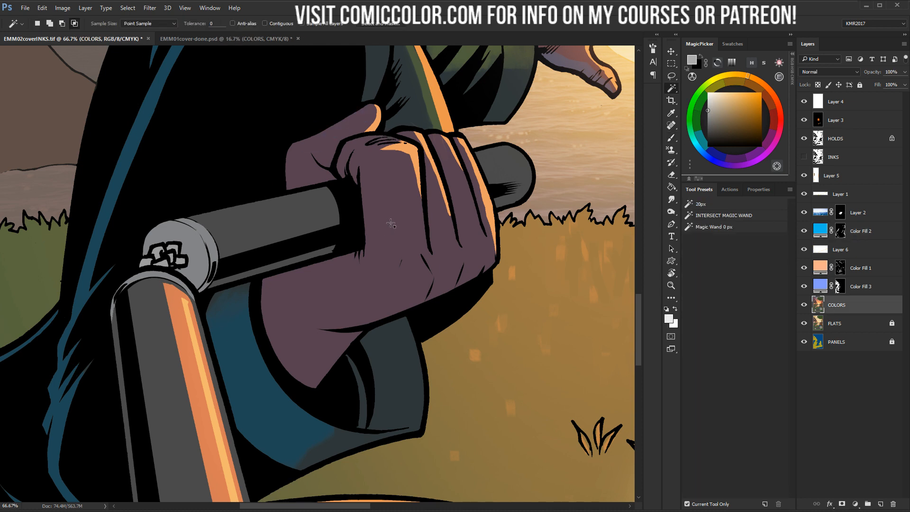
{"action": "left_click", "coordinate": [841, 231]}
{"action": "key", "text": "b"}
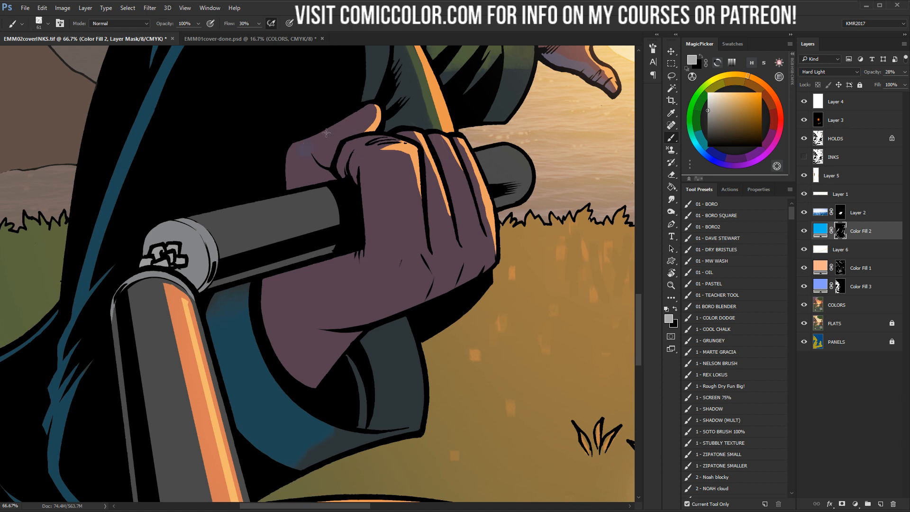
{"action": "mouse_move", "coordinate": [287, 184]}
{"action": "left_mouse_down"}
{"action": "mouse_move", "coordinate": [303, 173]}
{"action": "mouse_move", "coordinate": [309, 181]}
{"action": "left_mouse_up"}
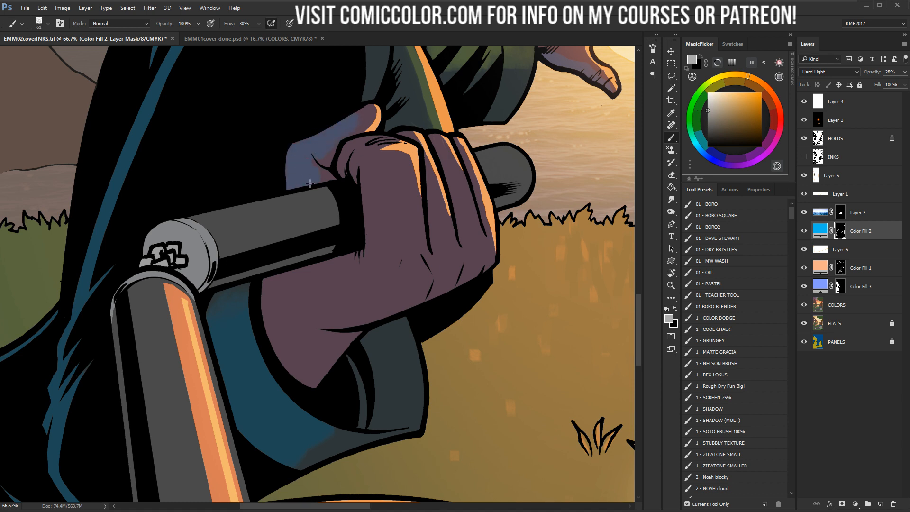
{"action": "left_click_drag", "start_coordinate": [381, 180], "coordinate": [371, 200]}
{"action": "mouse_move", "coordinate": [355, 152]}
{"action": "left_mouse_down"}
{"action": "mouse_move", "coordinate": [343, 177]}
{"action": "mouse_move", "coordinate": [369, 161]}
{"action": "mouse_move", "coordinate": [375, 243]}
{"action": "mouse_move", "coordinate": [368, 240]}
{"action": "mouse_move", "coordinate": [386, 252]}
{"action": "mouse_move", "coordinate": [352, 287]}
{"action": "mouse_move", "coordinate": [289, 302]}
{"action": "mouse_move", "coordinate": [284, 346]}
{"action": "mouse_move", "coordinate": [317, 323]}
{"action": "left_mouse_up"}
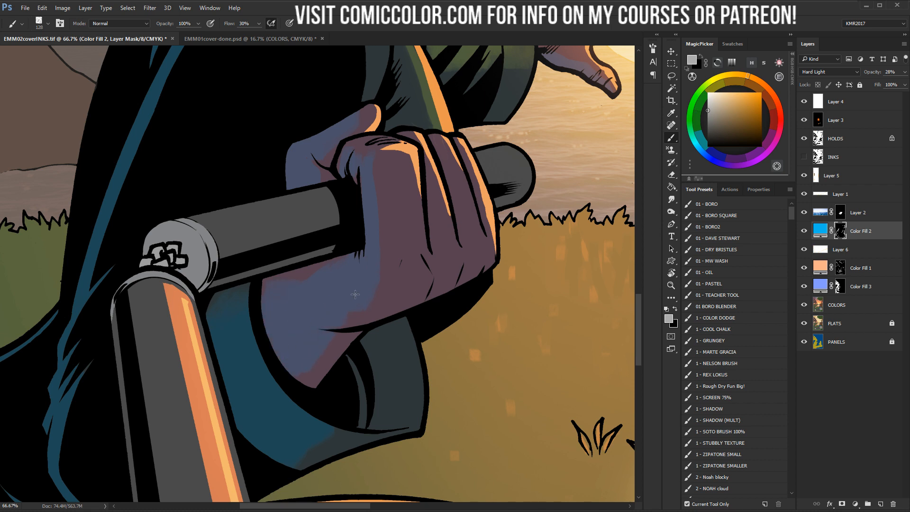
Brush small touches of blue light between the gripping hand's knuckles and refine their shapes on the Color Fill 2 mask
{"action": "left_click_drag", "start_coordinate": [441, 234], "coordinate": [414, 253]}
{"action": "left_click_drag", "start_coordinate": [432, 199], "coordinate": [433, 247]}
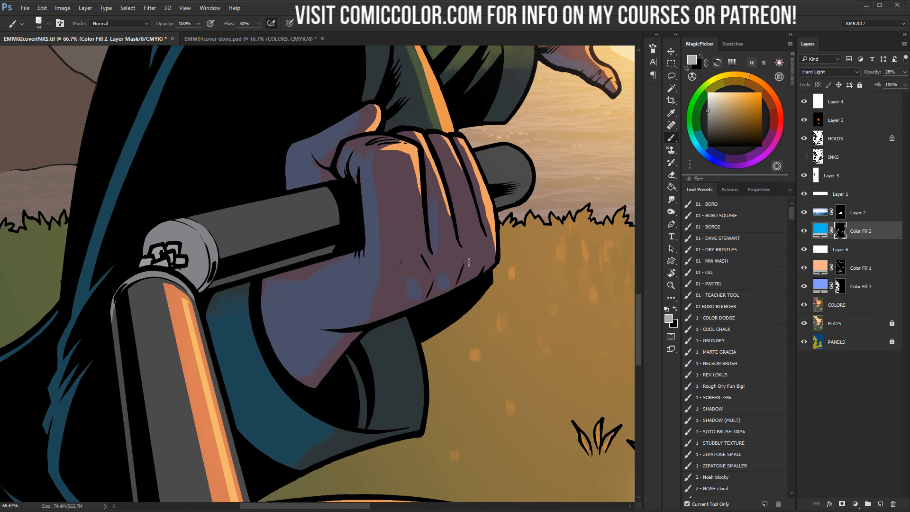
{"action": "key", "text": "x"}
{"action": "left_click", "coordinate": [460, 226], "text": "alt"}
{"action": "left_click", "coordinate": [460, 218], "text": "alt"}
Brush blue light onto the lower part of the outstretched arm's green sleeve cuff on the Color Fill 2 mask
{"action": "left_click", "coordinate": [671, 285]}
{"action": "left_click", "coordinate": [444, 288], "text": "alt"}
{"action": "left_click", "coordinate": [444, 288], "text": "alt"}
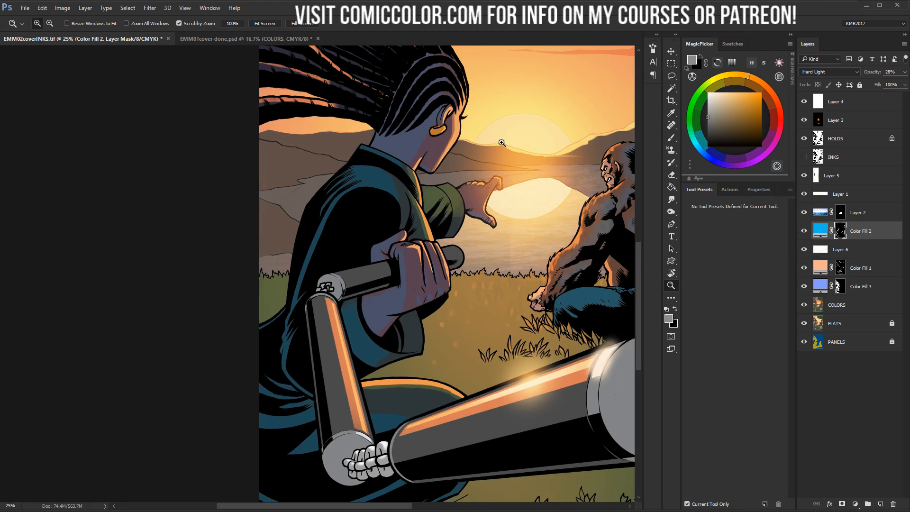
{"action": "left_click", "coordinate": [383, 181]}
{"action": "key", "text": "b"}
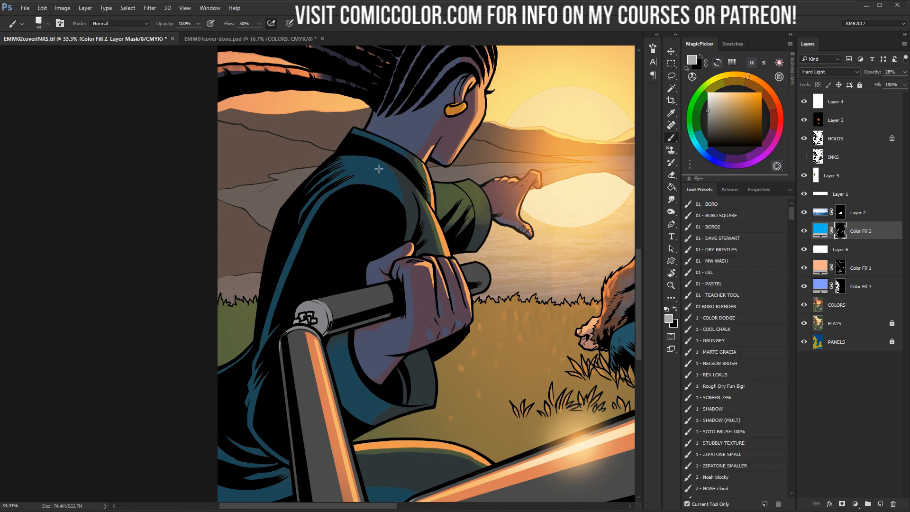
{"action": "left_click", "coordinate": [403, 163]}
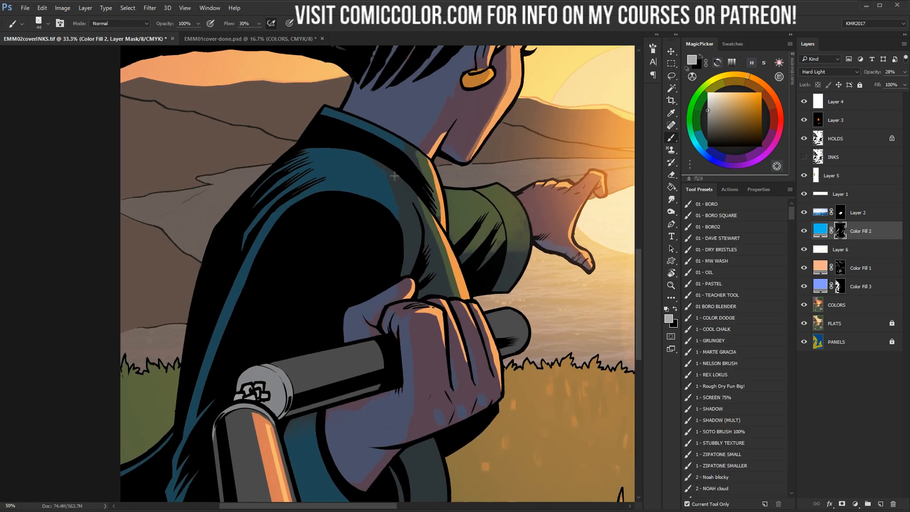
{"action": "key", "text": "x"}
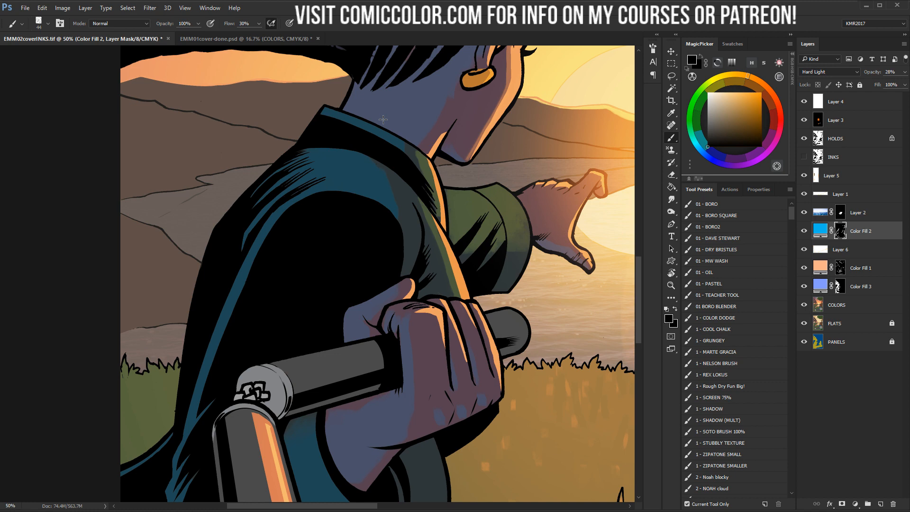
{"action": "key", "text": "z"}
{"action": "left_click", "coordinate": [537, 209]}
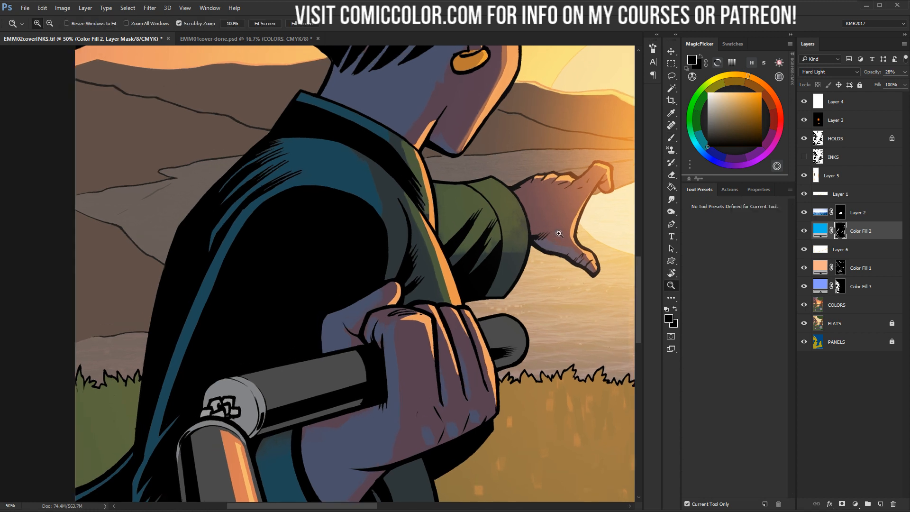
{"action": "key", "text": "b"}
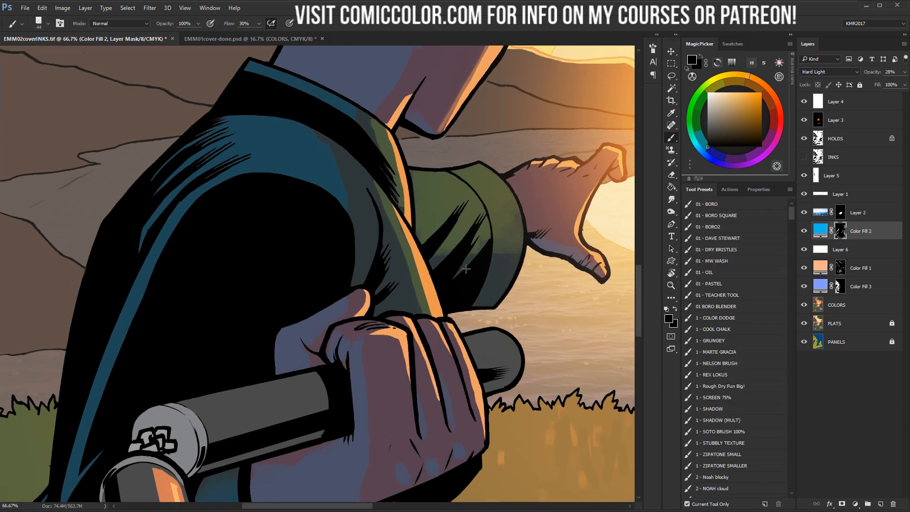
{"action": "left_click", "coordinate": [367, 381], "text": "alt"}
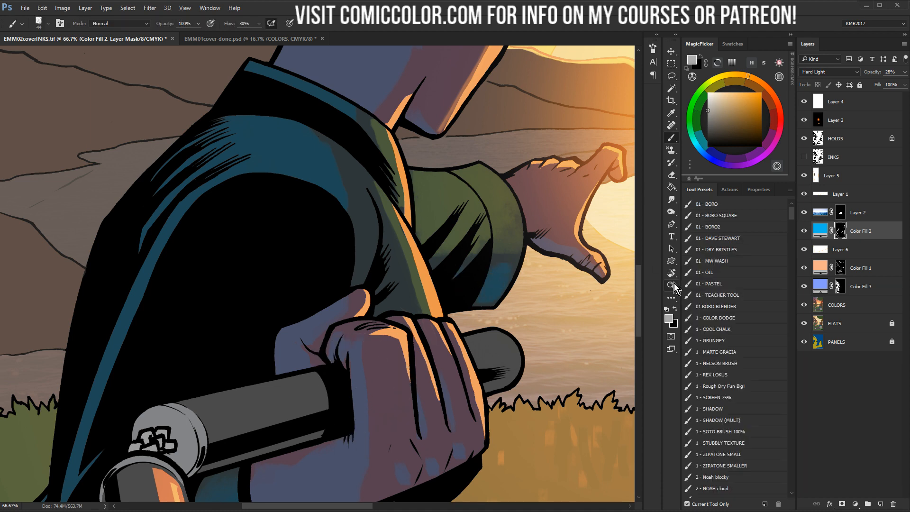
Select the mechanical arm's dark gray metal from the COLORS layer and brush blue light along the upright segment and the large segment's lower edge
{"action": "key", "text": "z"}
{"action": "left_click", "coordinate": [442, 346], "text": "alt"}
{"action": "left_click", "coordinate": [458, 325], "text": "alt"}
{"action": "left_click", "coordinate": [457, 326], "text": "alt"}
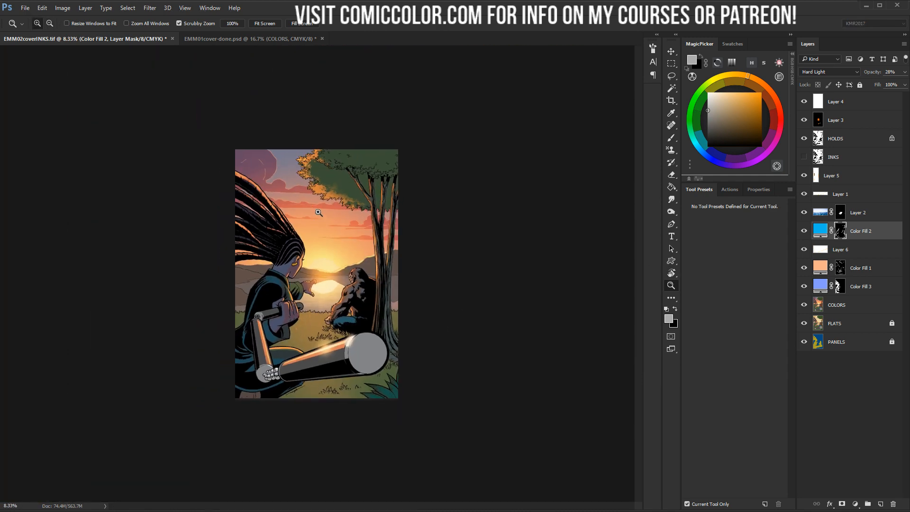
{"action": "left_click", "coordinate": [293, 260]}
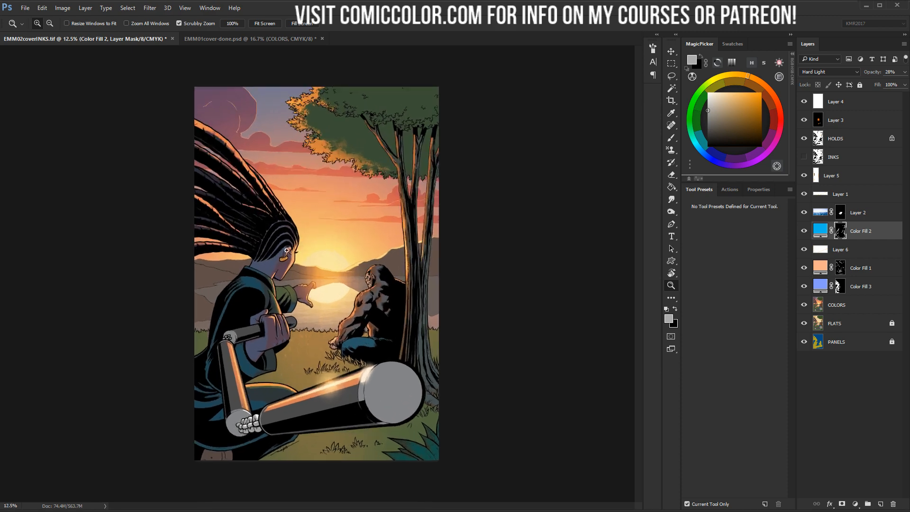
{"action": "left_click_drag", "start_coordinate": [293, 258], "coordinate": [402, 124]}
{"action": "left_click", "coordinate": [379, 220]}
{"action": "key", "text": "l"}
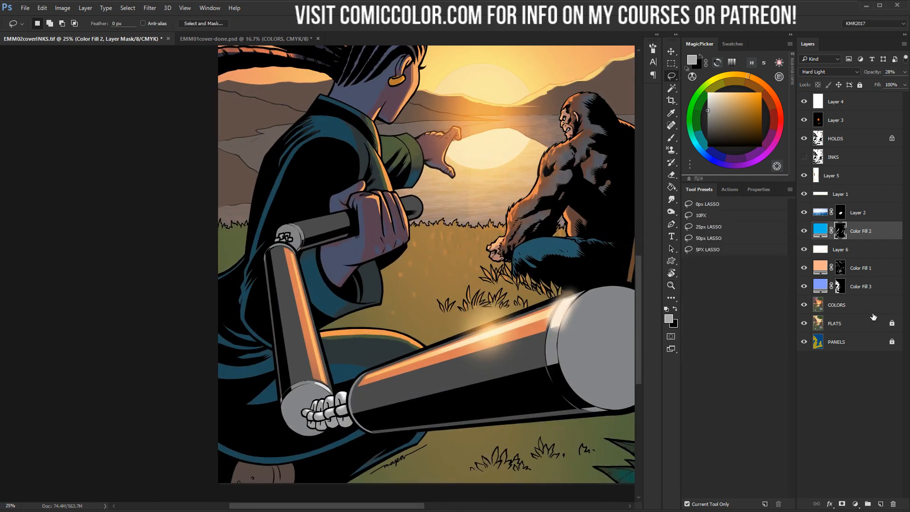
{"action": "left_click", "coordinate": [863, 309]}
{"action": "key", "text": "w"}
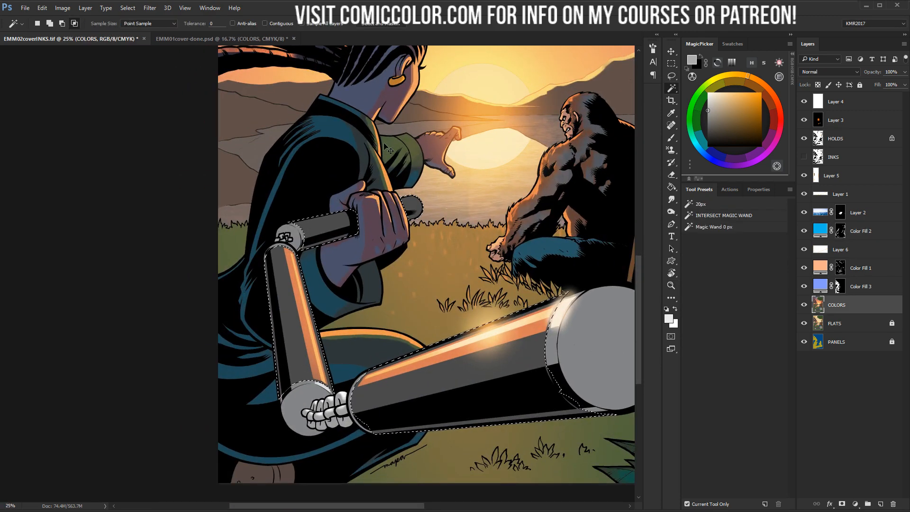
{"action": "left_click", "coordinate": [841, 287]}
{"action": "left_click", "coordinate": [840, 231]}
{"action": "key", "text": "b"}
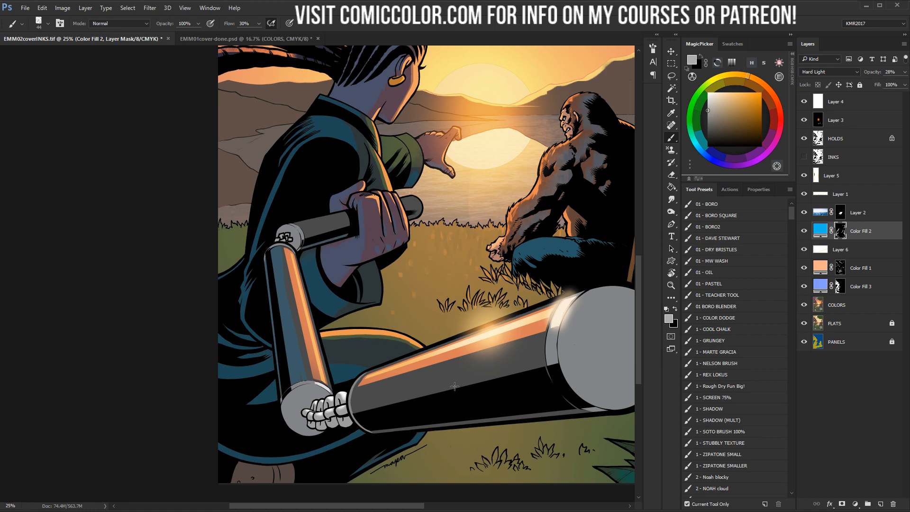
{"action": "left_click_drag", "start_coordinate": [435, 430], "coordinate": [462, 430], "text": "alt"}
Select the mechanical arm's light gray metal from COLORS and brush blue light over its round joints and large end disc on the Color Fill 2 mask
{"action": "left_click_drag", "start_coordinate": [567, 318], "coordinate": [513, 228]}
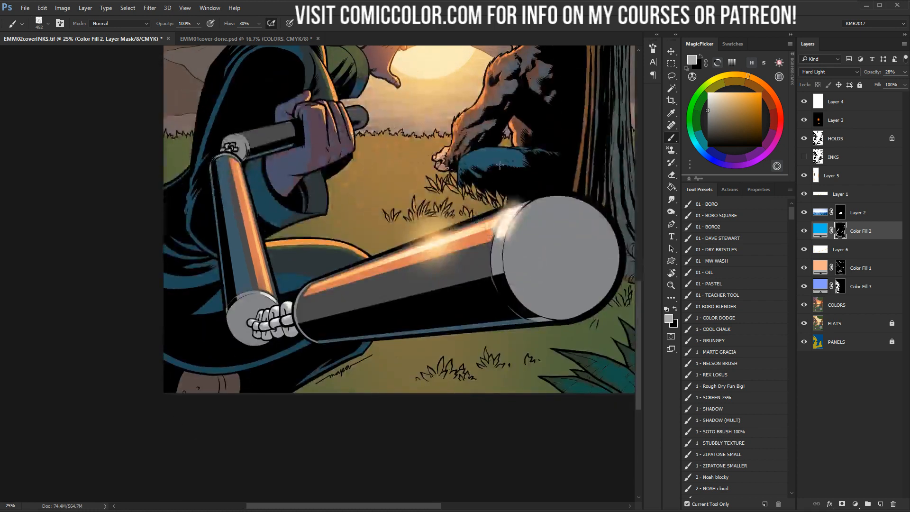
{"action": "left_click", "coordinate": [833, 306]}
{"action": "key", "text": "w"}
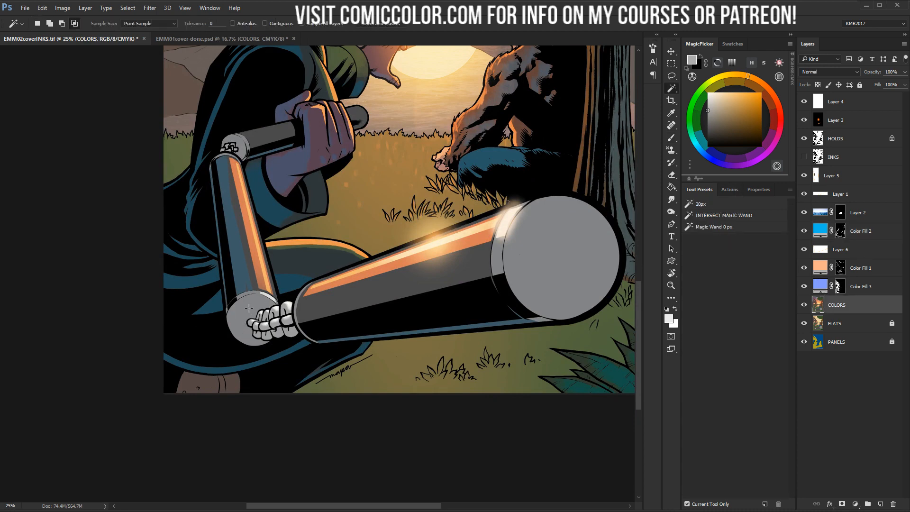
{"action": "key", "text": "ctrl+plus"}
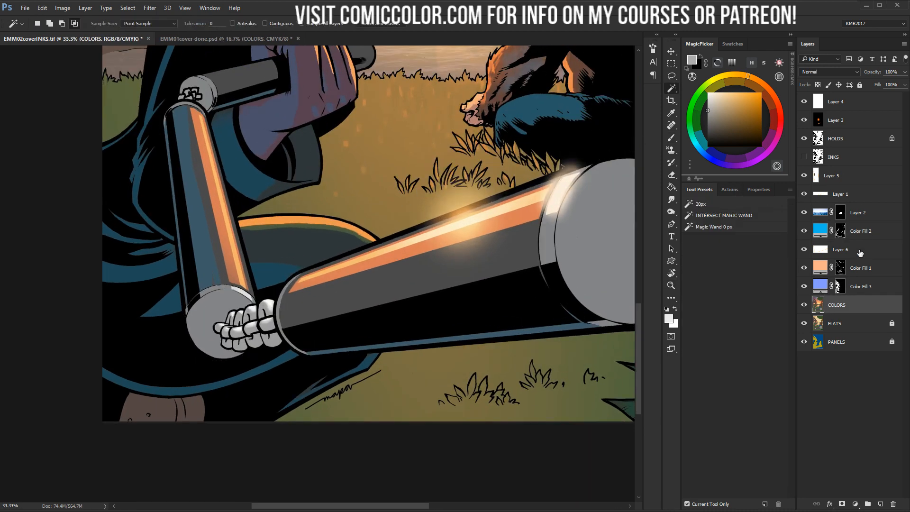
{"action": "left_click", "coordinate": [840, 231]}
{"action": "key", "text": "b"}
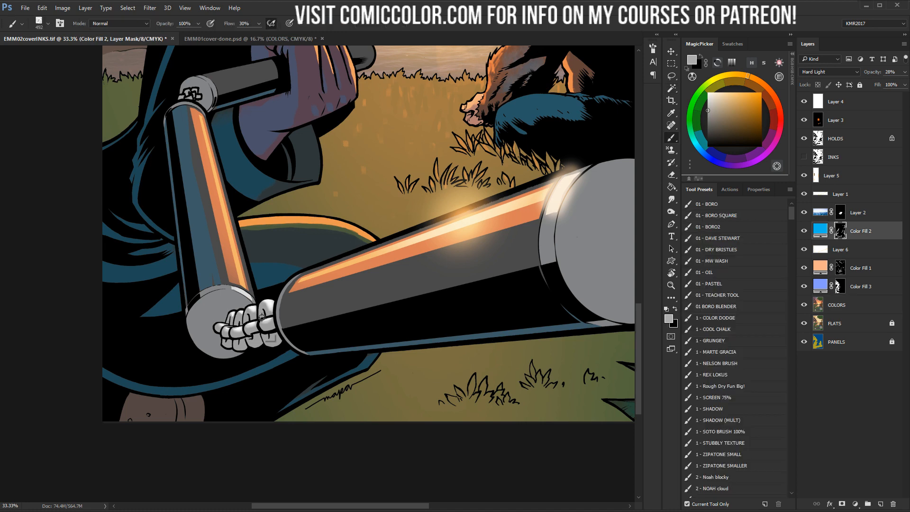
{"action": "mouse_move", "coordinate": [240, 333]}
{"action": "left_mouse_down"}
{"action": "mouse_move", "coordinate": [261, 336]}
{"action": "mouse_move", "coordinate": [236, 339]}
{"action": "mouse_move", "coordinate": [222, 317]}
{"action": "left_mouse_up"}
{"action": "left_click_drag", "start_coordinate": [557, 233], "coordinate": [373, 197]}
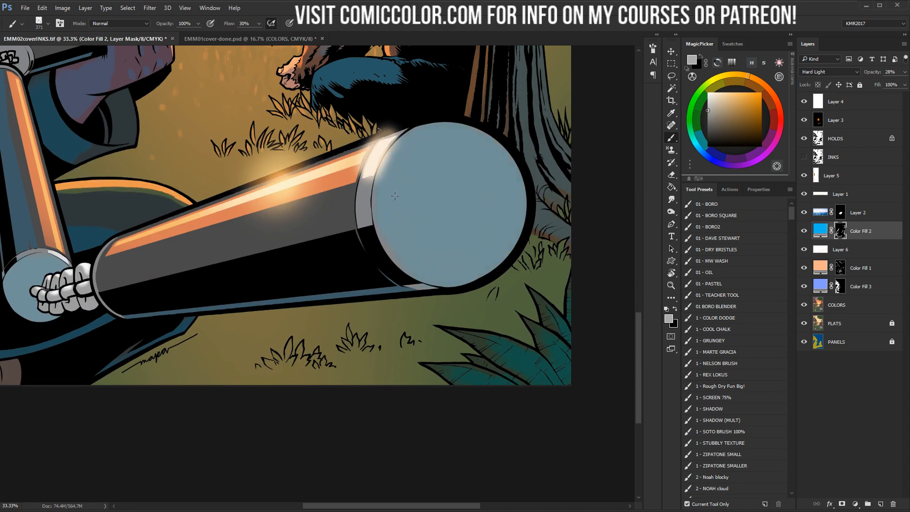
{"action": "mouse_move", "coordinate": [326, 193]}
{"action": "left_mouse_down"}
{"action": "mouse_move", "coordinate": [400, 315]}
{"action": "mouse_move", "coordinate": [514, 446]}
{"action": "left_mouse_up"}
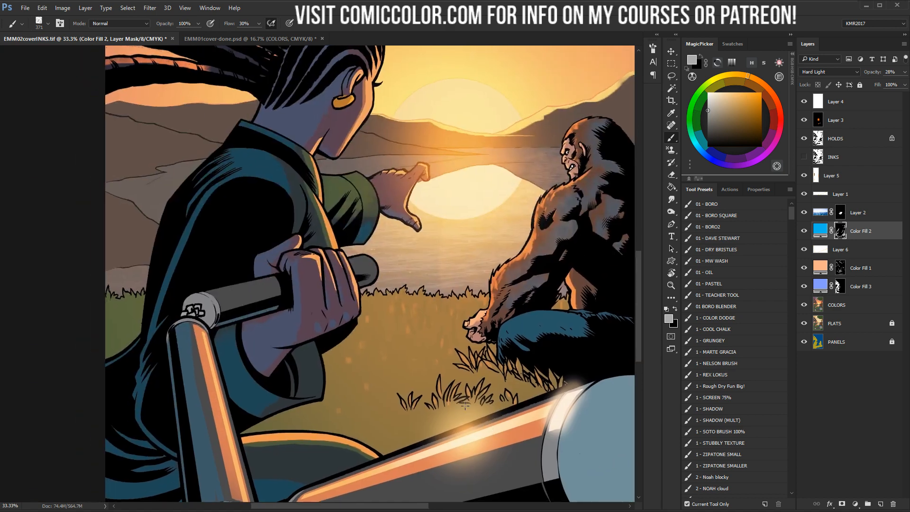
{"action": "left_click_drag", "start_coordinate": [191, 286], "coordinate": [185, 306]}
Select the mechanical hand's finger segments from the COLORS layer and brush blue light along their shadowed edges on the Color Fill 2 mask
{"action": "left_click_drag", "start_coordinate": [273, 311], "coordinate": [407, 77]}
{"action": "left_click", "coordinate": [333, 213], "text": "ctrl"}
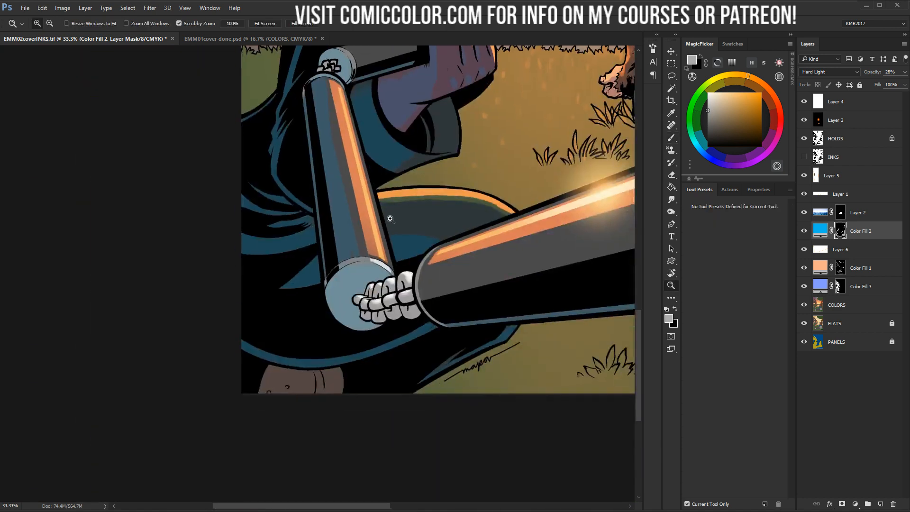
{"action": "left_click", "coordinate": [462, 299], "text": "ctrl"}
{"action": "key", "text": "l"}
{"action": "left_click_drag", "start_coordinate": [464, 298], "coordinate": [436, 194]}
{"action": "key", "text": "z"}
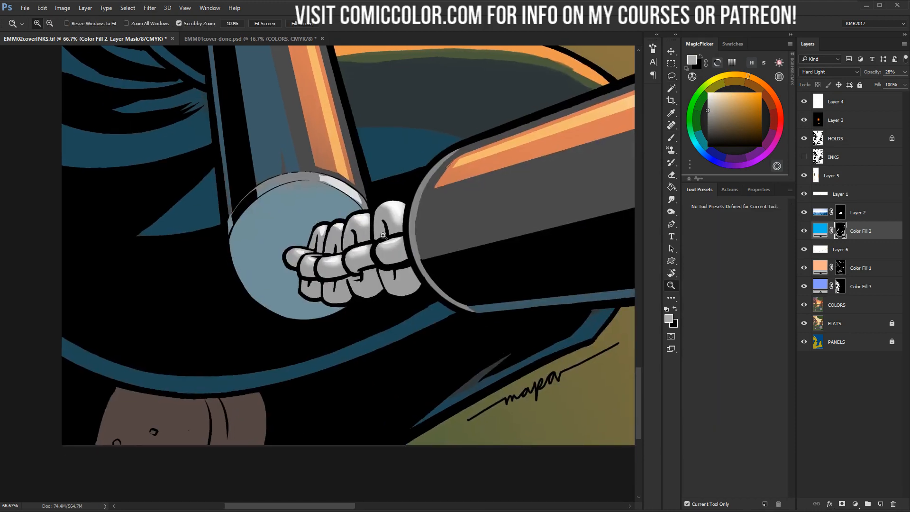
{"action": "left_click", "coordinate": [381, 231]}
{"action": "left_click", "coordinate": [860, 309]}
{"action": "key", "text": "w"}
{"action": "key", "text": "l"}
{"action": "key", "text": "w"}
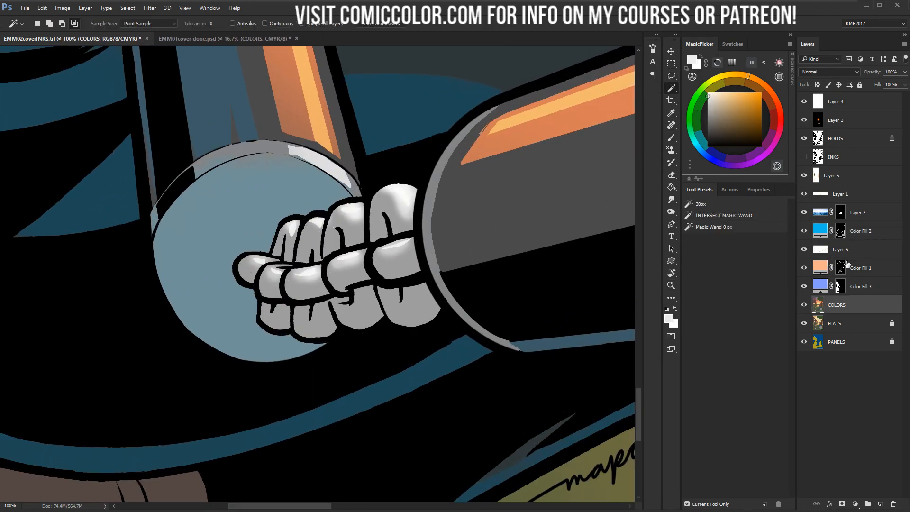
{"action": "left_click", "coordinate": [840, 232]}
{"action": "key", "text": "b"}
{"action": "left_click_drag", "start_coordinate": [280, 280], "coordinate": [255, 276]}
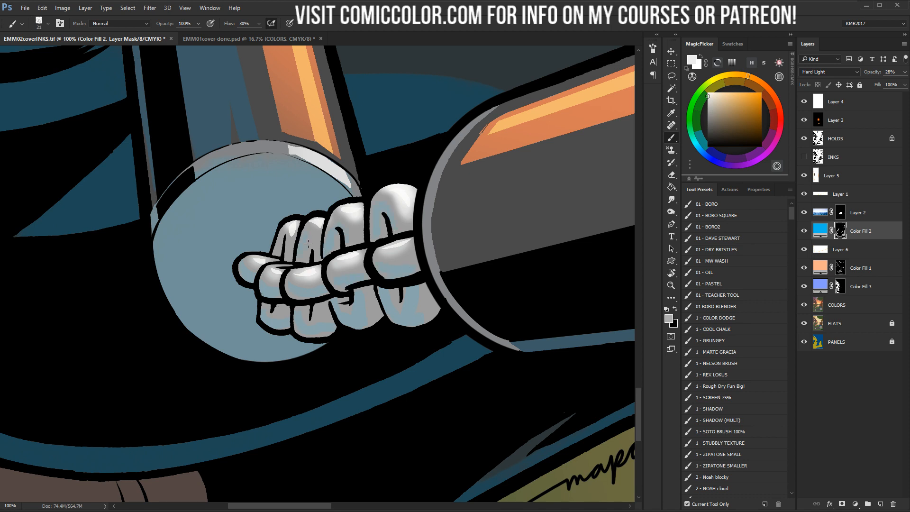
Brush blue light over the near part of the brown leg below the coat hem on the Color Fill 2 mask
{"action": "left_click", "coordinate": [671, 285]}
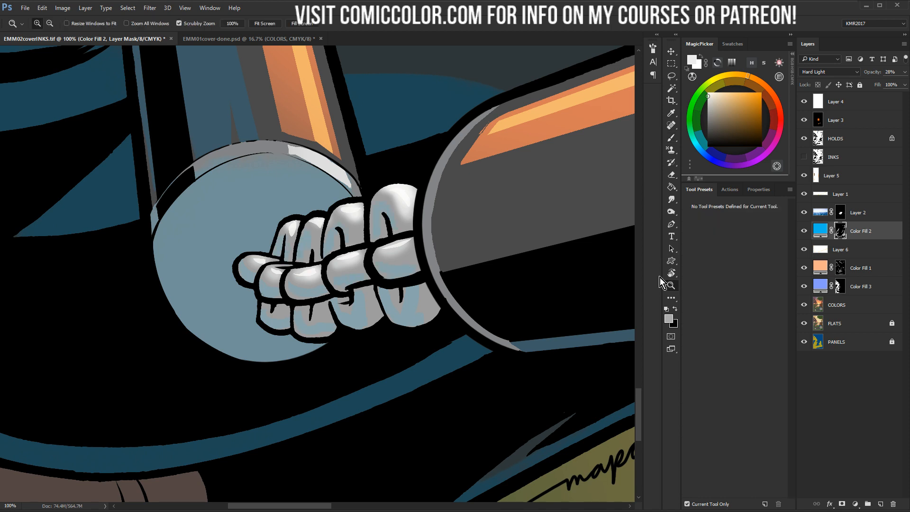
{"action": "left_click", "coordinate": [382, 319], "text": "alt"}
{"action": "left_click", "coordinate": [397, 305], "text": "alt"}
{"action": "left_click", "coordinate": [421, 301], "text": "alt"}
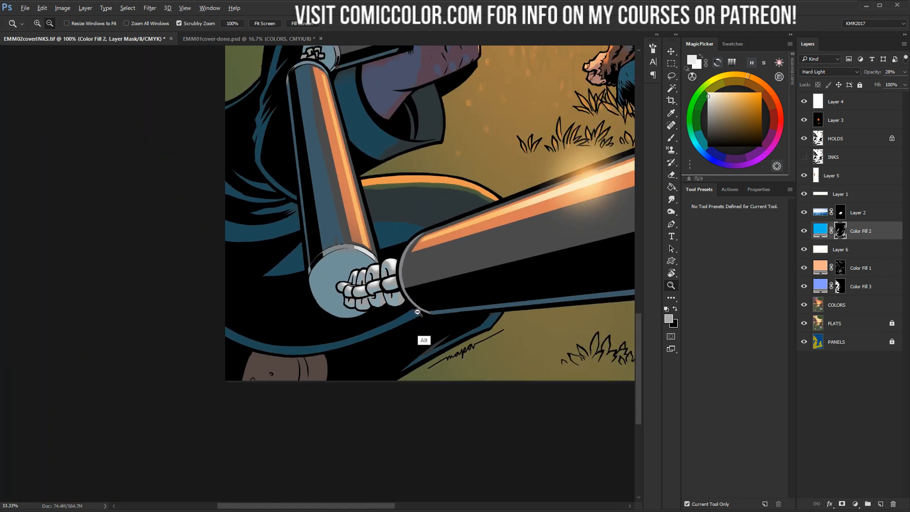
{"action": "left_click", "coordinate": [858, 304]}
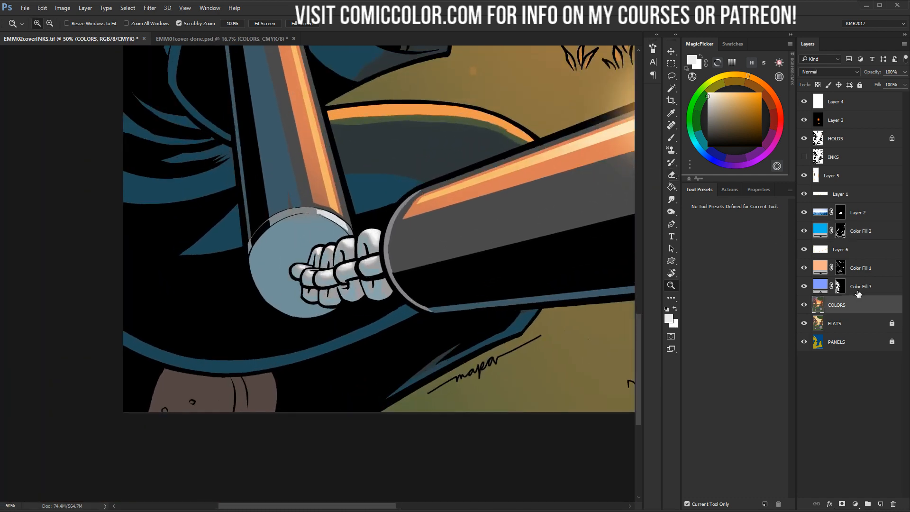
{"action": "key", "text": "w"}
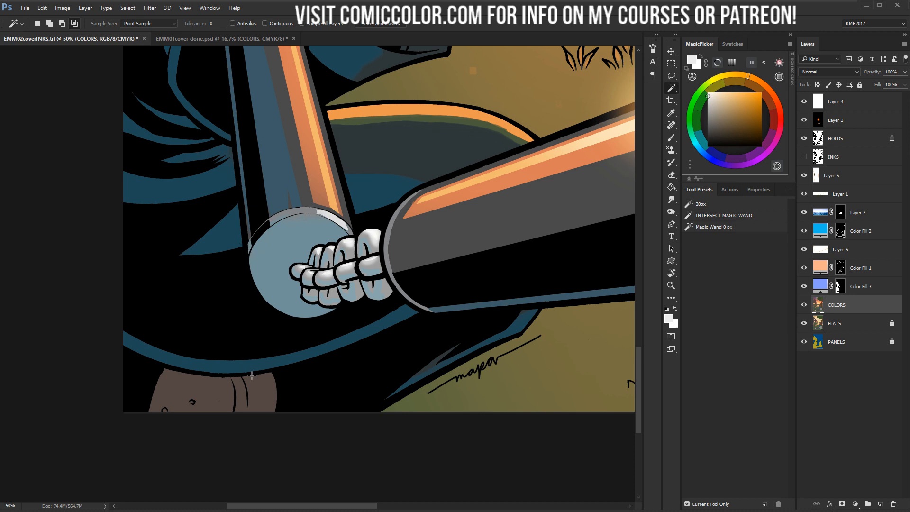
{"action": "key", "text": "b"}
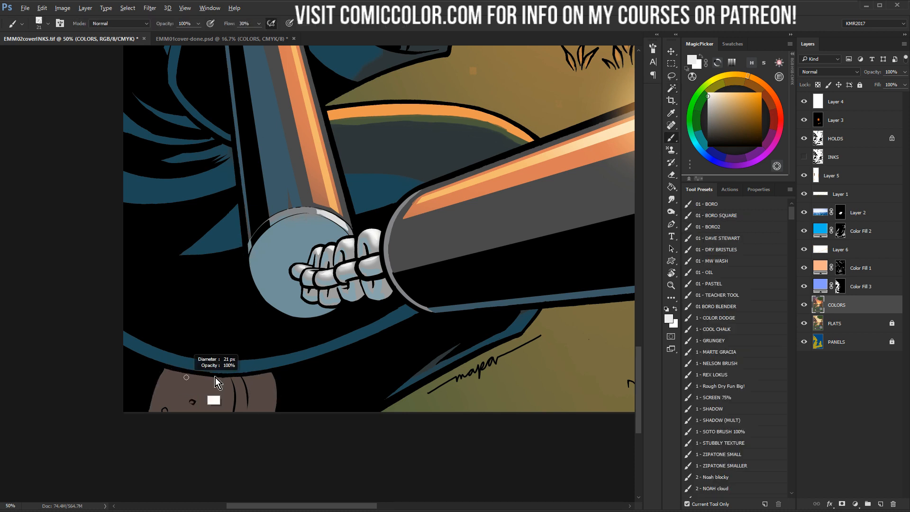
{"action": "left_click_drag", "start_coordinate": [184, 379], "coordinate": [173, 417]}
{"action": "key", "text": "ctrl+z"}
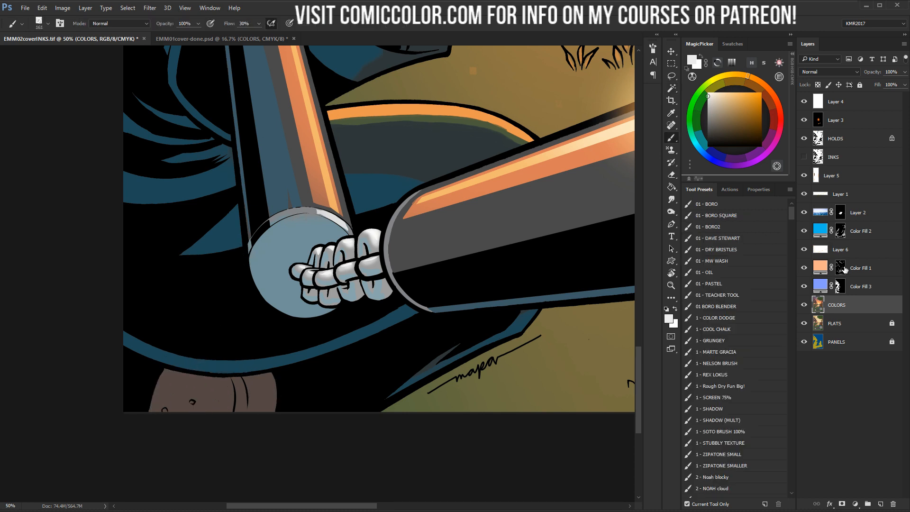
{"action": "left_click", "coordinate": [841, 233]}
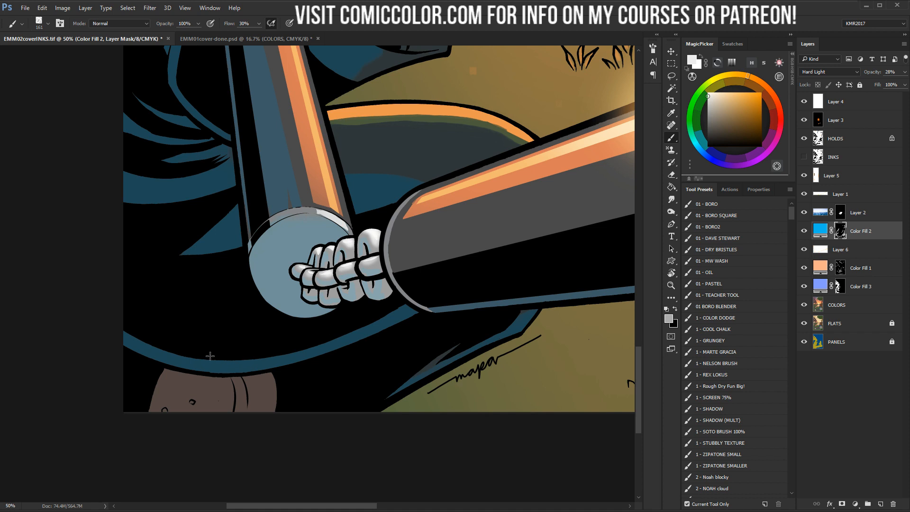
{"action": "key", "text": "ctrl+alt+z"}
{"action": "left_click", "coordinate": [219, 403]}
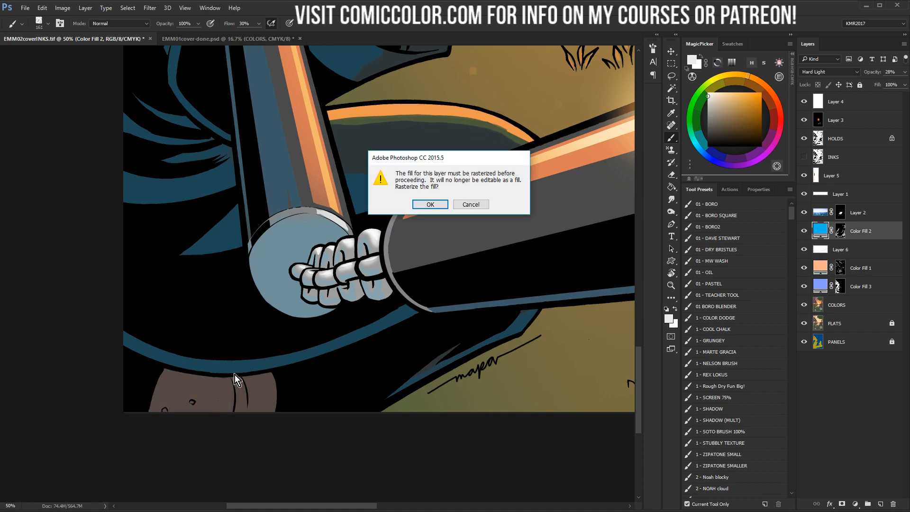
{"action": "left_click", "coordinate": [471, 205]}
{"action": "left_click", "coordinate": [840, 232]}
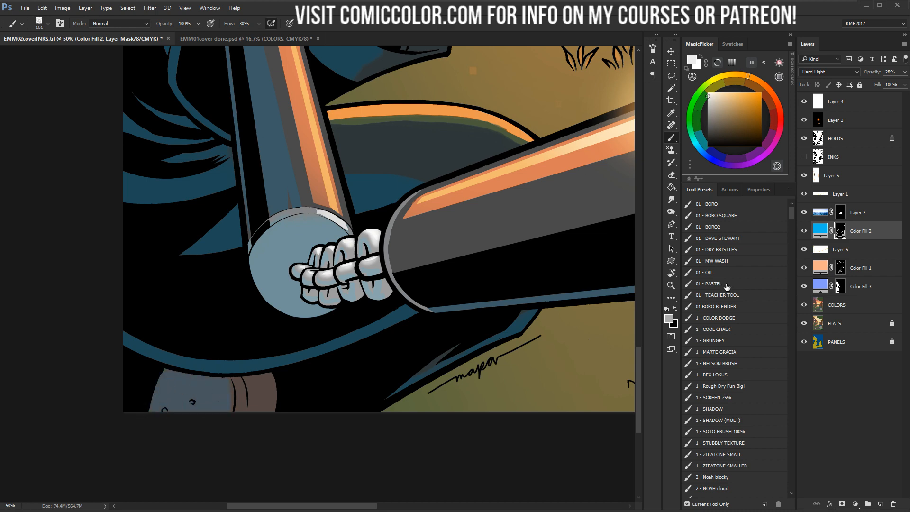
Examine the whole cover and the color balance of the woman's dreadlocks against the sunset
{"action": "left_click", "coordinate": [671, 285]}
{"action": "left_click", "coordinate": [370, 283], "text": "alt"}
{"action": "left_click", "coordinate": [400, 294], "text": "alt"}
{"action": "left_click", "coordinate": [418, 300], "text": "alt"}
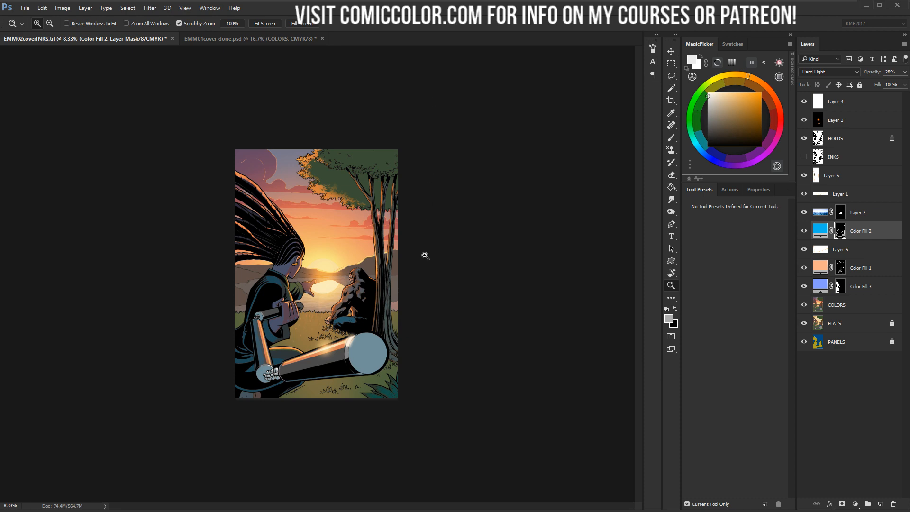
{"action": "left_click", "coordinate": [336, 298]}
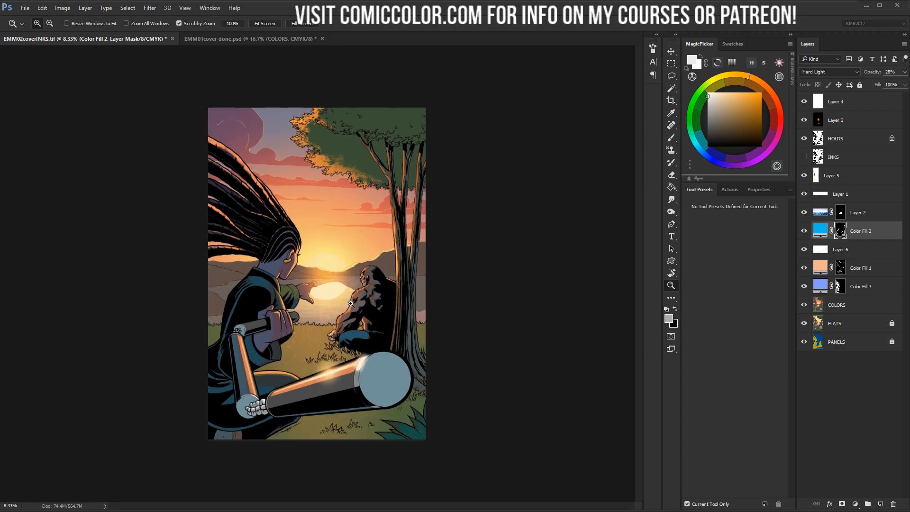
{"action": "left_click", "coordinate": [291, 243]}
{"action": "left_click", "coordinate": [292, 242]}
{"action": "left_click_drag", "start_coordinate": [267, 215], "coordinate": [367, 266]}
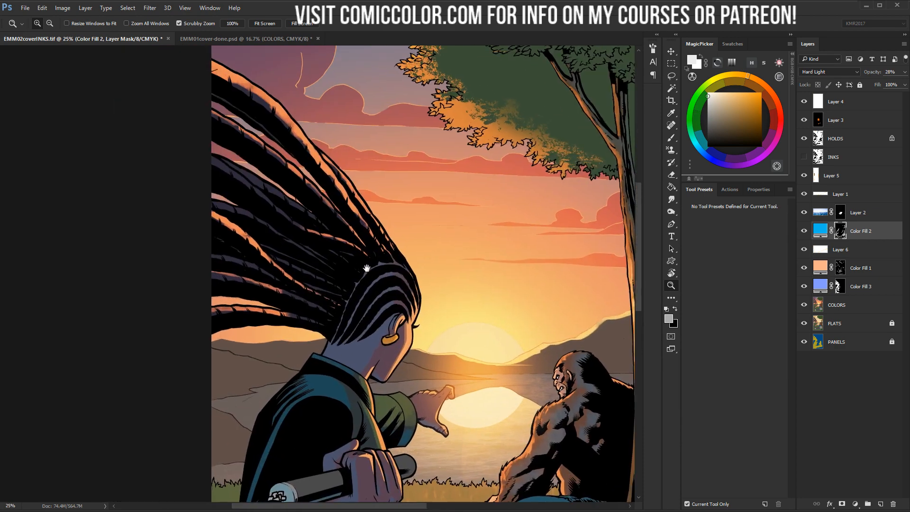
Brush mid-gray over the woman's dreadlocks on the Color Fill 3 mask to soften their multiply shadow
{"action": "left_click", "coordinate": [848, 306]}
{"action": "key", "text": "w"}
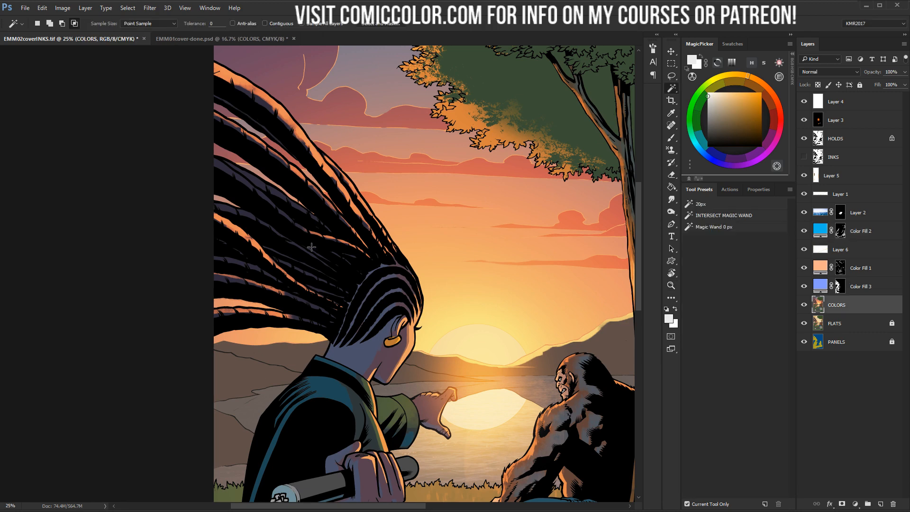
{"action": "key", "text": "b"}
{"action": "scroll", "coordinate": [332, 246], "scroll_direction": "up", "scroll_amount": 1}
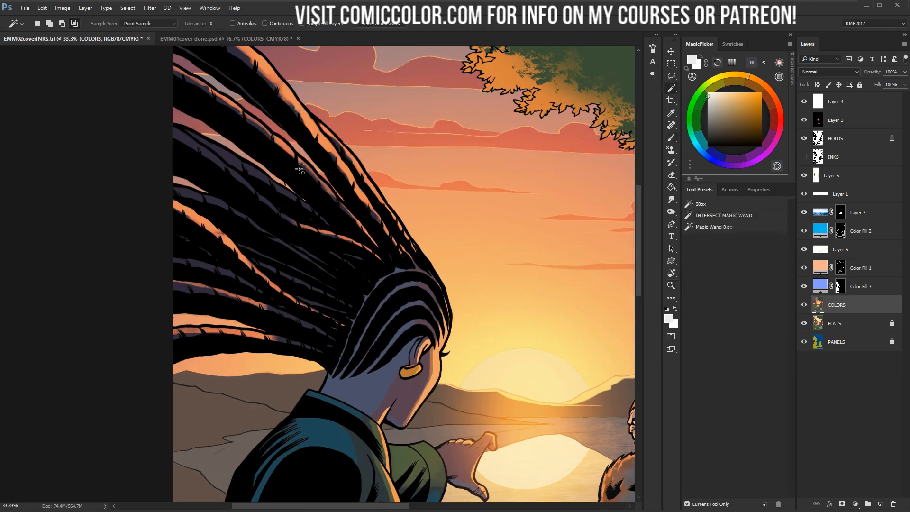
{"action": "right_click", "coordinate": [278, 321], "text": "alt"}
{"action": "mouse_move", "coordinate": [196, 152]}
{"action": "left_mouse_down"}
{"action": "mouse_move", "coordinate": [242, 180]}
{"action": "mouse_move", "coordinate": [256, 213]}
{"action": "mouse_move", "coordinate": [241, 161]}
{"action": "left_mouse_up"}
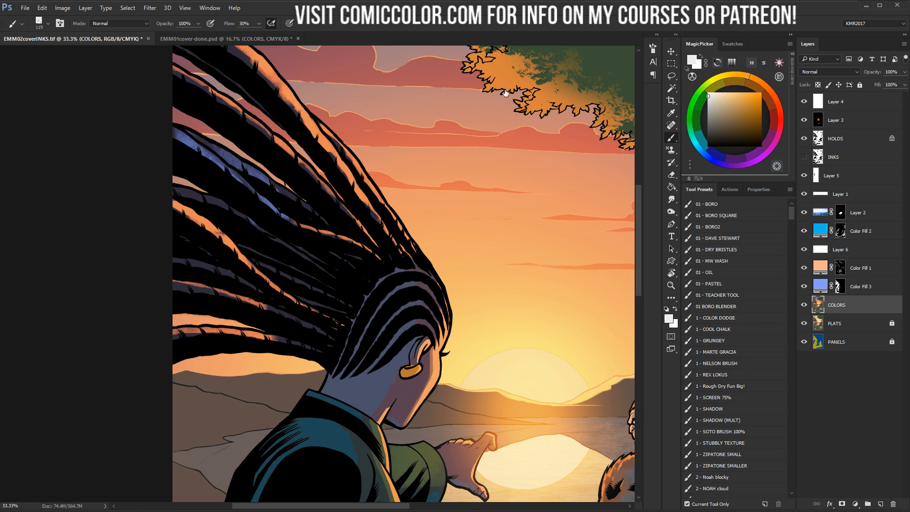
{"action": "key", "text": "ctrl+alt+z"}
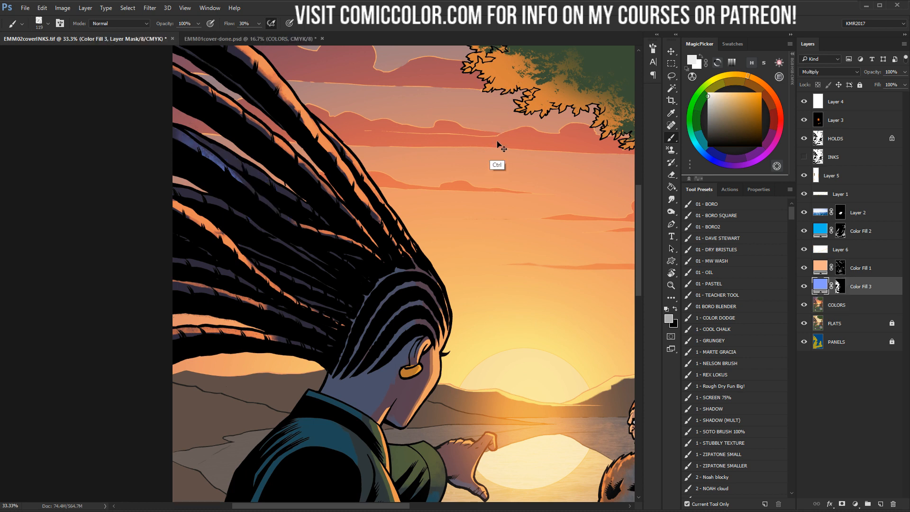
{"action": "key", "text": "ctrl+alt+z"}
{"action": "left_click", "coordinate": [839, 286]}
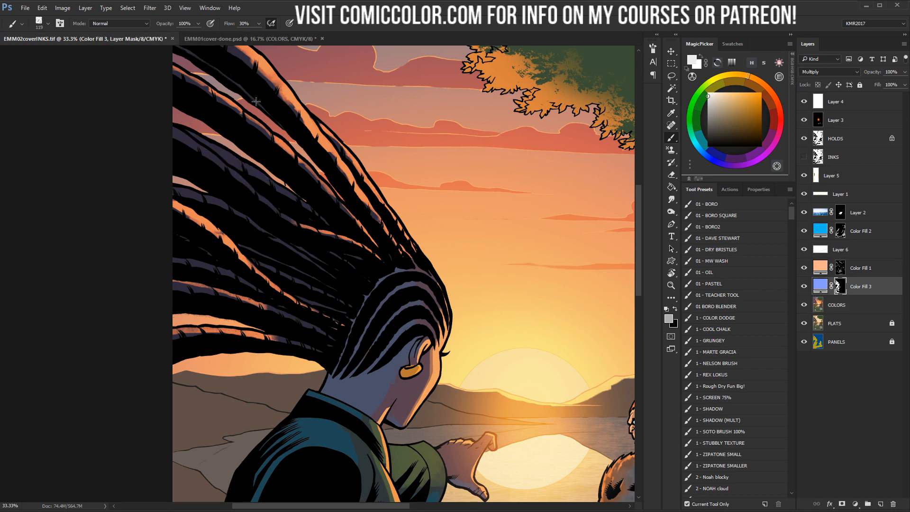
{"action": "left_click", "coordinate": [708, 118]}
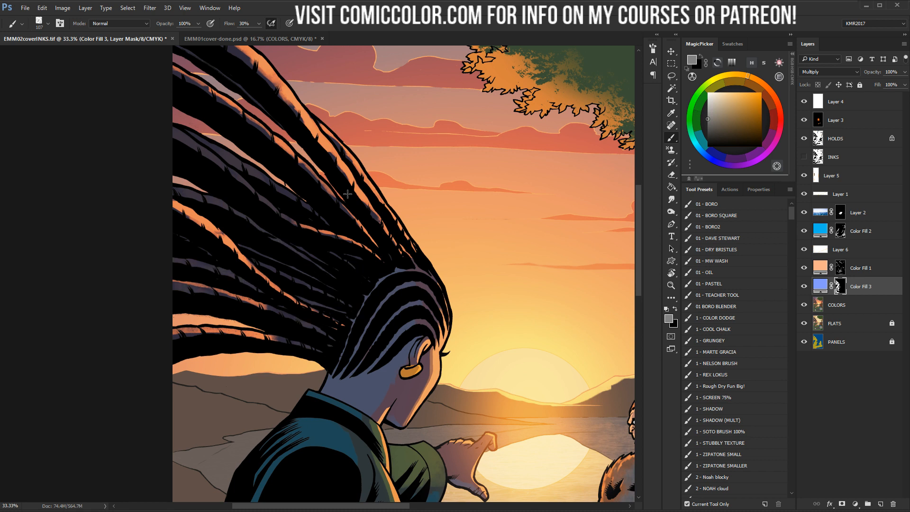
Select the colored contour lines of the background hills and shoreline on the HOLDS layer with the Magic Wand
{"action": "left_click", "coordinate": [671, 285]}
{"action": "left_click_drag", "start_coordinate": [342, 225], "coordinate": [404, 294]}
{"action": "left_click", "coordinate": [376, 270]}
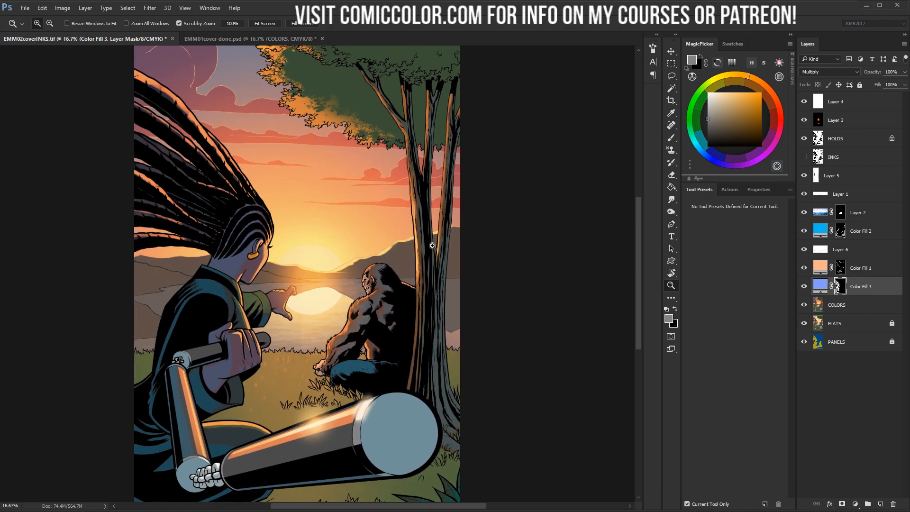
{"action": "left_click", "coordinate": [478, 296]}
{"action": "key", "text": "l"}
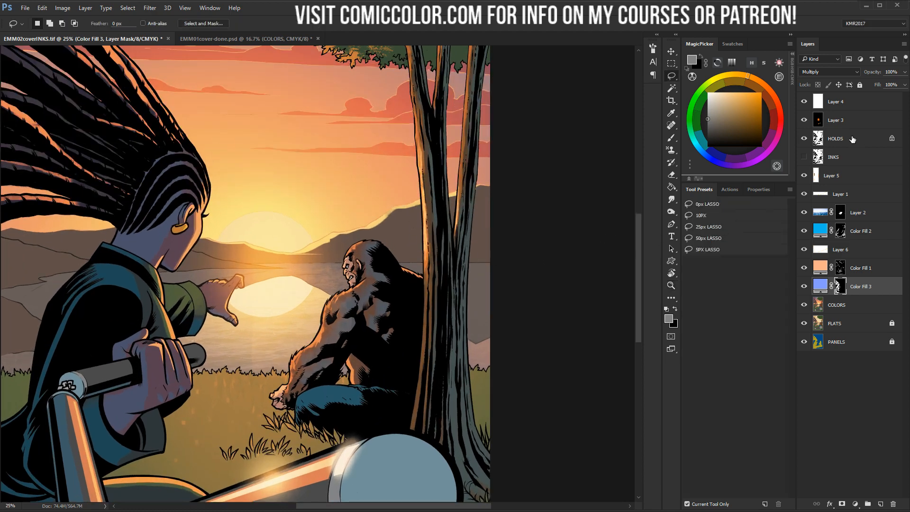
{"action": "left_click", "coordinate": [841, 137]}
{"action": "left_click_drag", "start_coordinate": [377, 233], "coordinate": [557, 130]}
{"action": "key", "text": "w"}
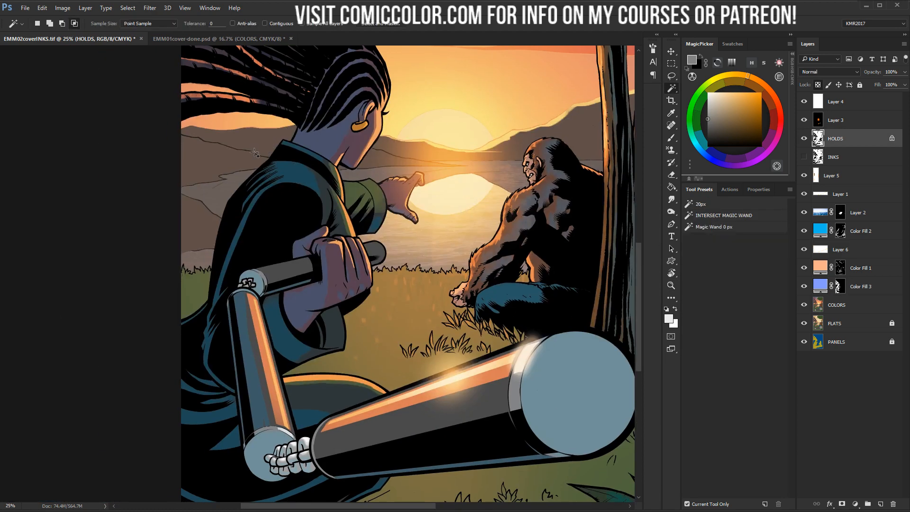
{"action": "key", "text": "l"}
{"action": "key", "text": "w"}
{"action": "key", "text": "z"}
{"action": "left_click", "coordinate": [255, 151]}
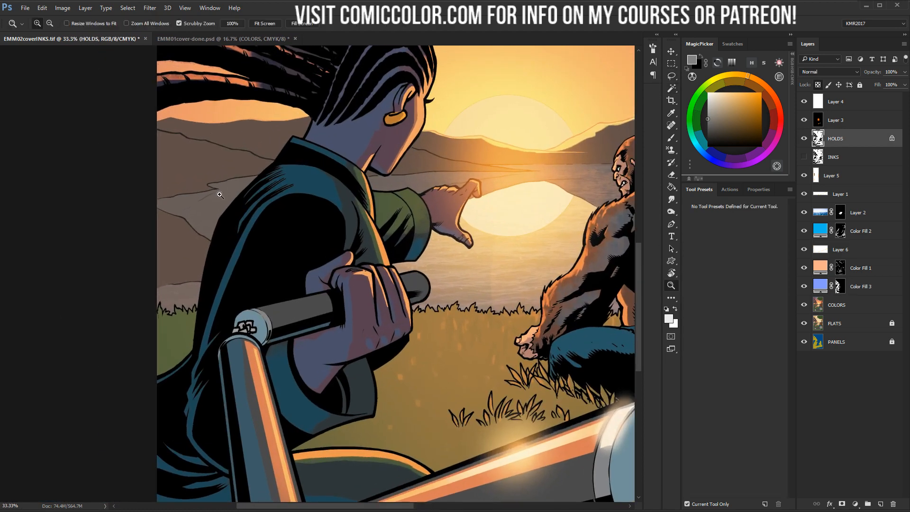
{"action": "left_click", "coordinate": [219, 193]}
{"action": "key", "text": "l"}
{"action": "key", "text": "w"}
{"action": "left_click", "coordinate": [272, 132]}
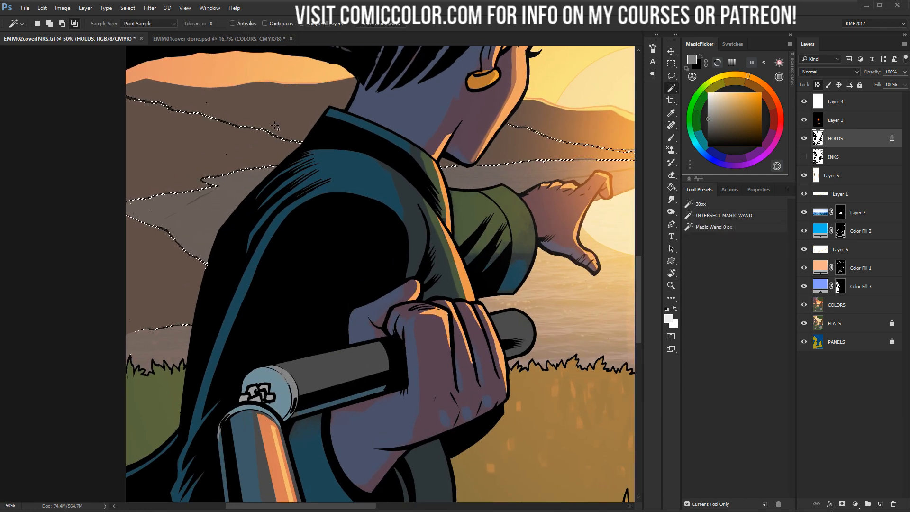
Lighten the selected background contour lines with Hue/Saturation, setting Lightness to +14
{"action": "left_click", "coordinate": [671, 284]}
{"action": "left_click", "coordinate": [491, 327], "text": "alt"}
{"action": "left_click", "coordinate": [491, 327], "text": "alt"}
{"action": "left_click", "coordinate": [491, 327], "text": "alt"}
{"action": "left_click_drag", "start_coordinate": [564, 284], "coordinate": [328, 258]}
{"action": "left_click", "coordinate": [341, 248]}
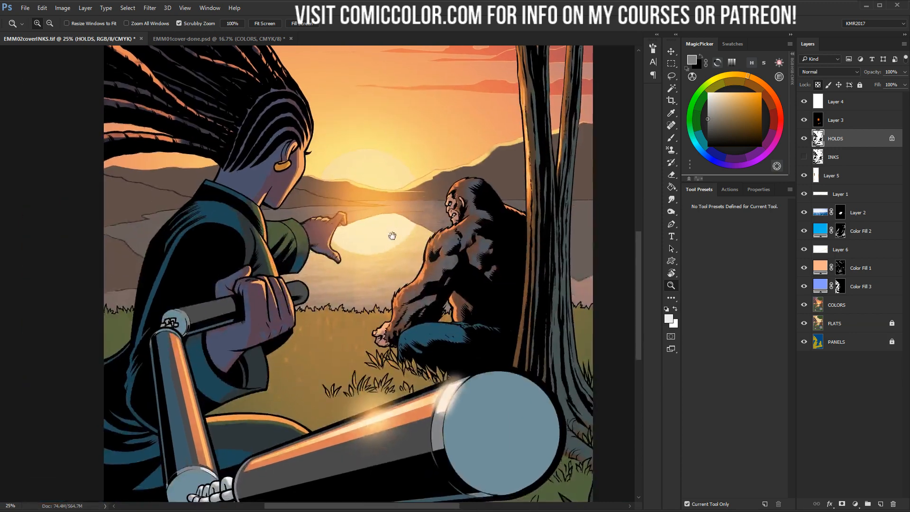
{"action": "key", "text": "ctrl+u"}
{"action": "left_click_drag", "start_coordinate": [661, 252], "coordinate": [671, 252]}
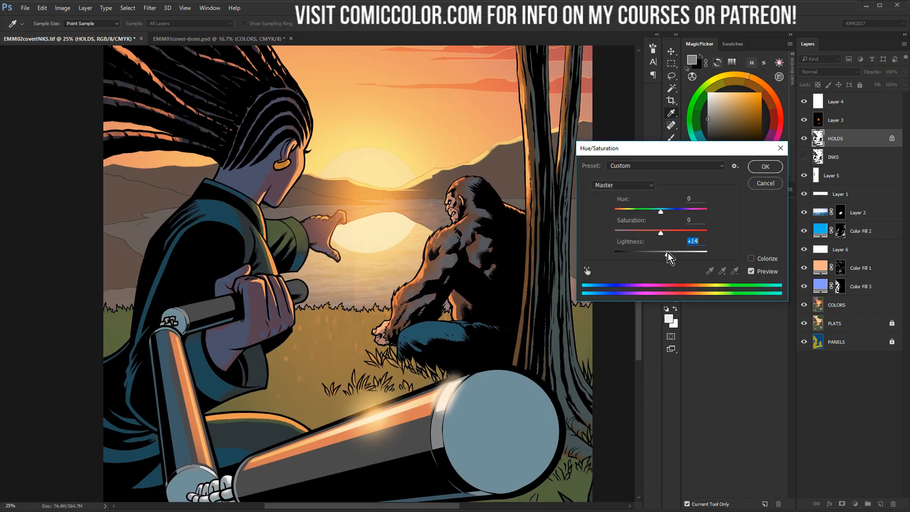
{"action": "left_click", "coordinate": [765, 166]}
Examine the full cover and compare it with the Color Fill, COLORS and effect layers toggled, leaving Color Fill 1 hidden
{"action": "left_click", "coordinate": [671, 285]}
{"action": "left_click", "coordinate": [372, 301], "text": "alt"}
{"action": "left_click", "coordinate": [393, 306], "text": "alt"}
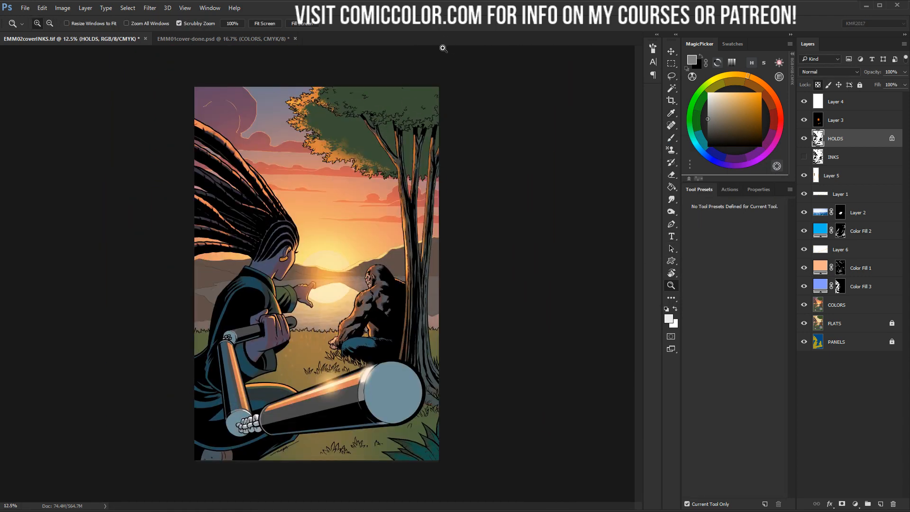
{"action": "left_click", "coordinate": [374, 313], "text": "alt"}
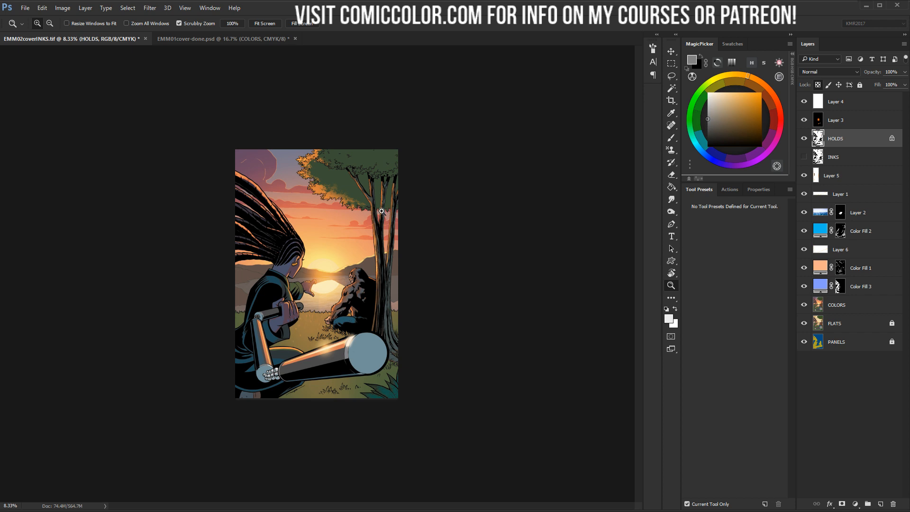
{"action": "left_click", "coordinate": [332, 191]}
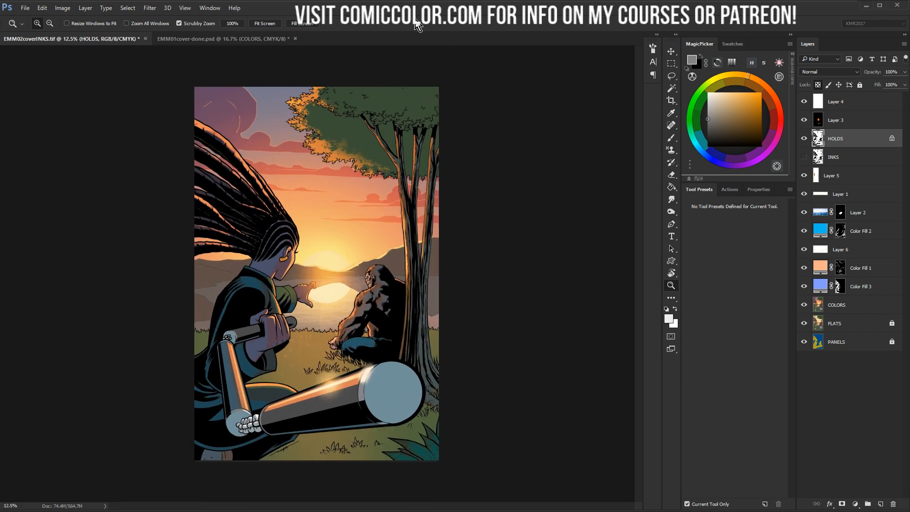
{"action": "left_click", "coordinate": [846, 305]}
{"action": "left_click", "coordinate": [846, 323]}
{"action": "key", "text": "w"}
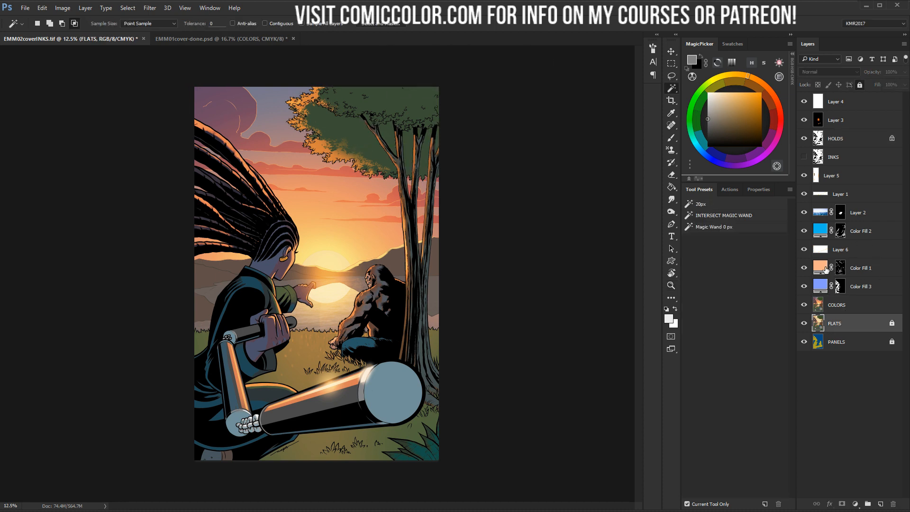
{"action": "left_click", "coordinate": [804, 268]}
{"action": "left_click", "coordinate": [807, 268]}
{"action": "left_click", "coordinate": [804, 250]}
{"action": "left_click", "coordinate": [804, 196]}
{"action": "left_click", "coordinate": [805, 195]}
{"action": "left_click", "coordinate": [804, 175]}
{"action": "left_click", "coordinate": [804, 268]}
{"action": "left_click", "coordinate": [804, 268]}
{"action": "left_click", "coordinate": [804, 268]}
{"action": "left_click", "coordinate": [805, 268]}
{"action": "left_click", "coordinate": [804, 287]}
{"action": "left_click", "coordinate": [805, 286]}
{"action": "left_click", "coordinate": [804, 305]}
{"action": "left_click", "coordinate": [805, 304]}
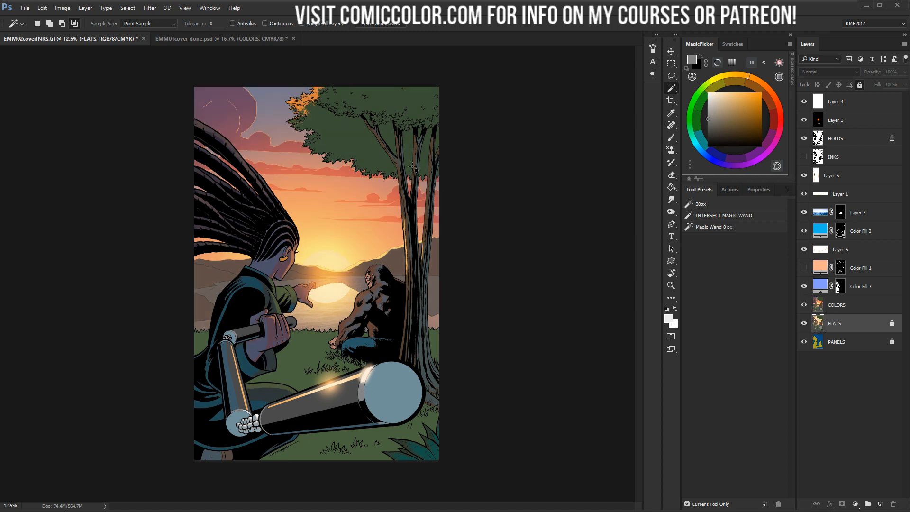
Select the tree foliage from FLATS, repaint it with its flat dark green on the COLORS layer, and show Color Fill 1 again
{"action": "key", "text": "z"}
{"action": "left_click", "coordinate": [363, 150]}
{"action": "left_click_drag", "start_coordinate": [364, 149], "coordinate": [393, 313]}
{"action": "key", "text": "l"}
{"action": "left_click", "coordinate": [833, 308]}
{"action": "left_click", "coordinate": [829, 325]}
{"action": "key", "text": "z"}
{"action": "key", "text": "w"}
{"action": "left_click", "coordinate": [407, 253]}
{"action": "key", "text": "b"}
{"action": "left_click", "coordinate": [414, 271], "text": "alt"}
{"action": "left_click", "coordinate": [835, 309]}
{"action": "key", "text": "shift+b"}
{"action": "left_click_drag", "start_coordinate": [336, 224], "coordinate": [389, 240]}
{"action": "left_click", "coordinate": [804, 267]}
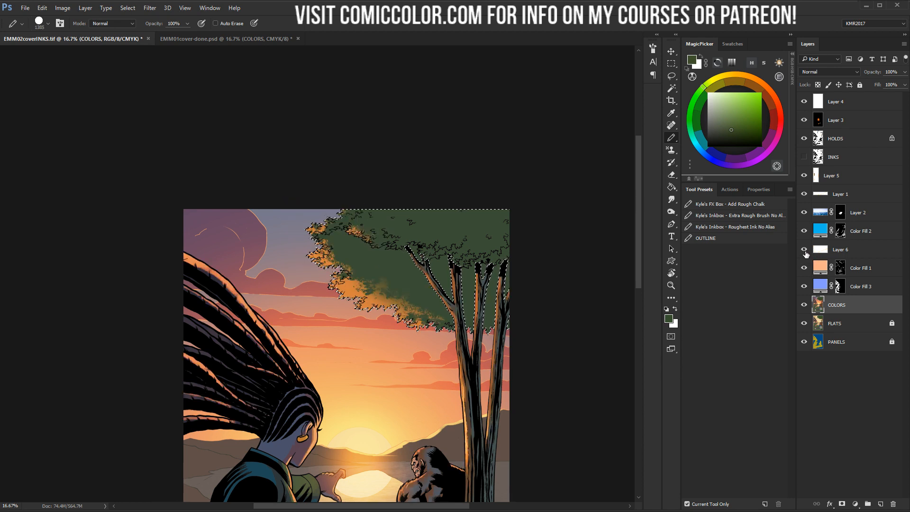
Deselect and paint black with the 2 - NOAH cloud brush on the Color Fill 1 mask to remove the orange light from the foliage
{"action": "left_click", "coordinate": [841, 270]}
{"action": "key", "text": "ctrl+d"}
{"action": "key", "text": "b"}
{"action": "left_click", "coordinate": [384, 275], "text": "alt"}
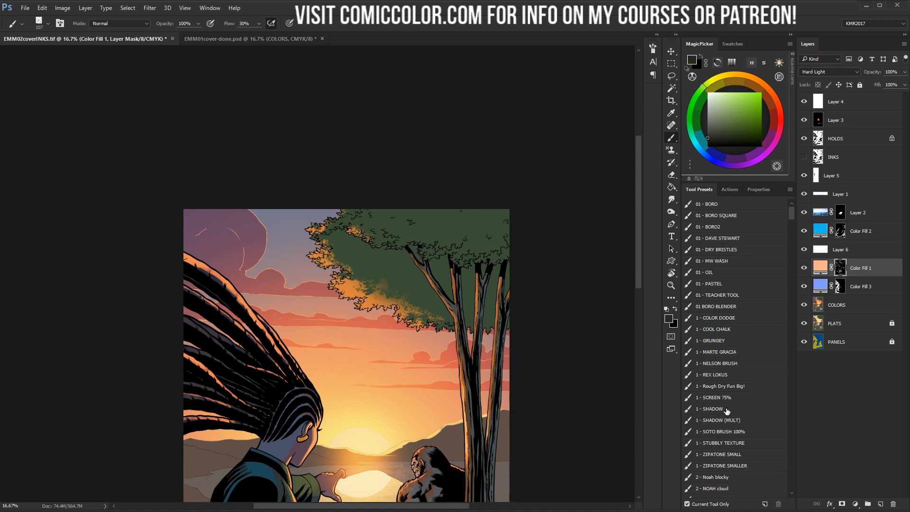
{"action": "left_click", "coordinate": [725, 488]}
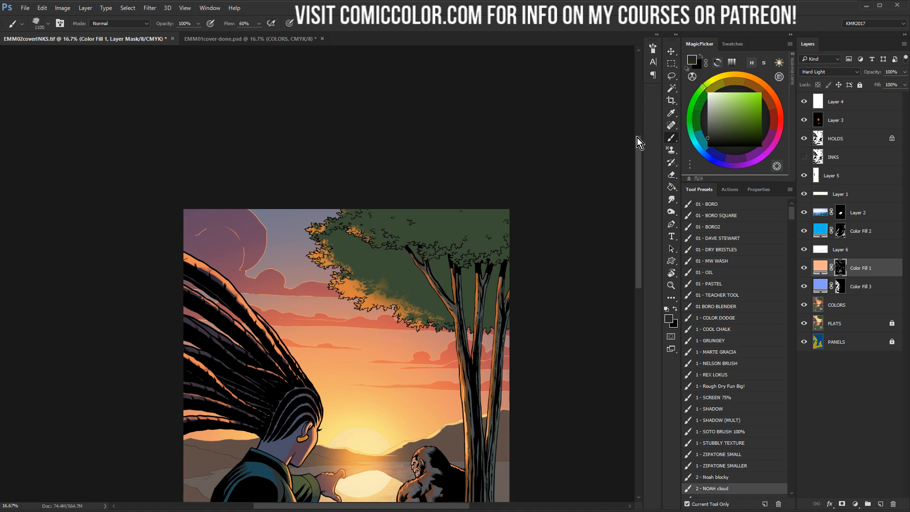
{"action": "left_click_drag", "start_coordinate": [524, 217], "coordinate": [463, 239]}
{"action": "mouse_move", "coordinate": [375, 241]}
{"action": "left_mouse_down"}
{"action": "mouse_move", "coordinate": [353, 238]}
{"action": "mouse_move", "coordinate": [339, 266]}
{"action": "mouse_move", "coordinate": [362, 290]}
{"action": "left_mouse_up"}
{"action": "key", "text": "ctrl+z"}
{"action": "left_click", "coordinate": [376, 267], "text": "alt"}
{"action": "left_click_drag", "start_coordinate": [438, 324], "coordinate": [367, 300]}
{"action": "mouse_move", "coordinate": [374, 244]}
{"action": "left_mouse_down"}
{"action": "mouse_move", "coordinate": [394, 251]}
{"action": "mouse_move", "coordinate": [355, 268]}
{"action": "mouse_move", "coordinate": [464, 331]}
{"action": "left_mouse_up"}
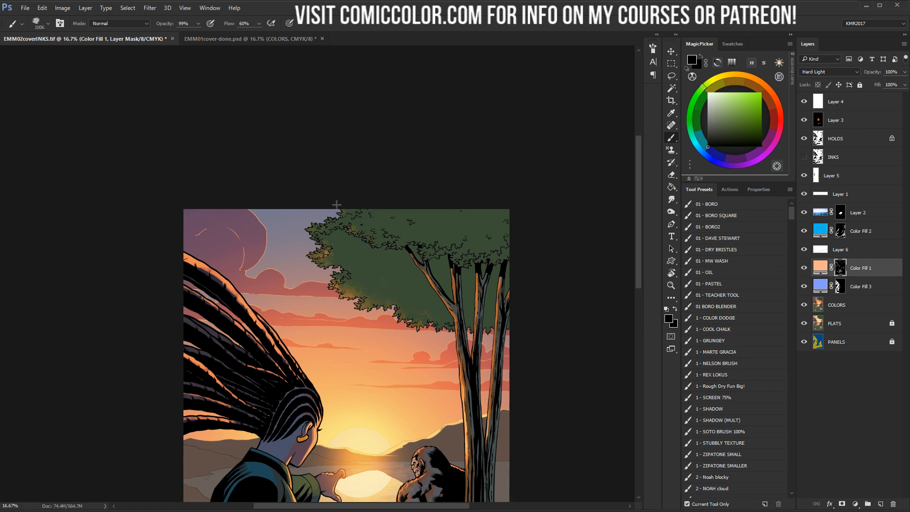
{"action": "left_click", "coordinate": [670, 282]}
{"action": "left_click", "coordinate": [496, 268], "text": "alt"}
{"action": "left_click", "coordinate": [495, 268], "text": "alt"}
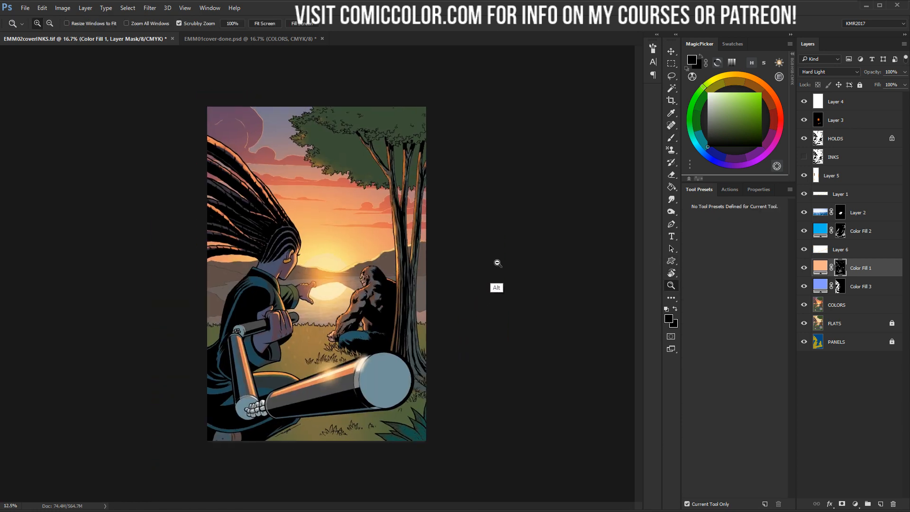
Paint mid-grey on the Color Fill 2 mask over the selected tree foliage to tint it with blue secondary light
{"action": "left_click_drag", "start_coordinate": [374, 212], "coordinate": [391, 217]}
{"action": "left_click", "coordinate": [392, 217]}
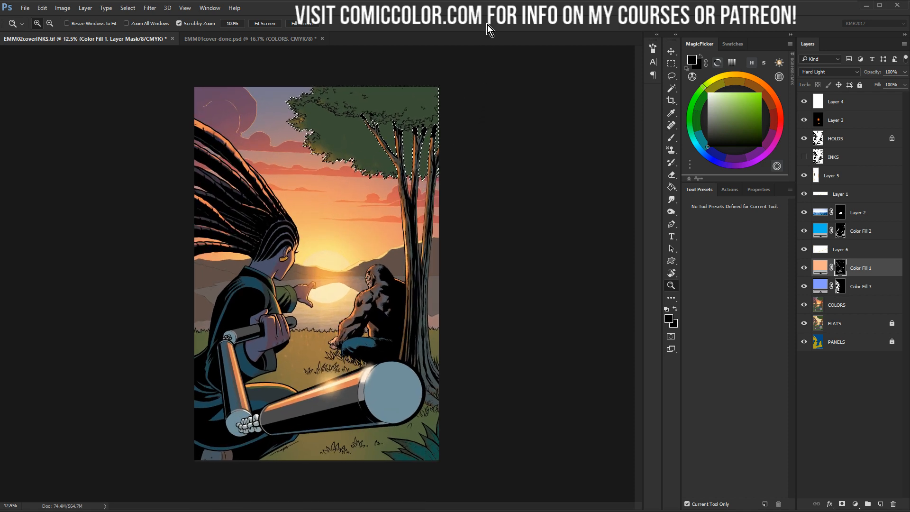
{"action": "left_click", "coordinate": [841, 234]}
{"action": "key", "text": "b"}
{"action": "left_click", "coordinate": [708, 118]}
{"action": "left_click_drag", "start_coordinate": [399, 153], "coordinate": [451, 155]}
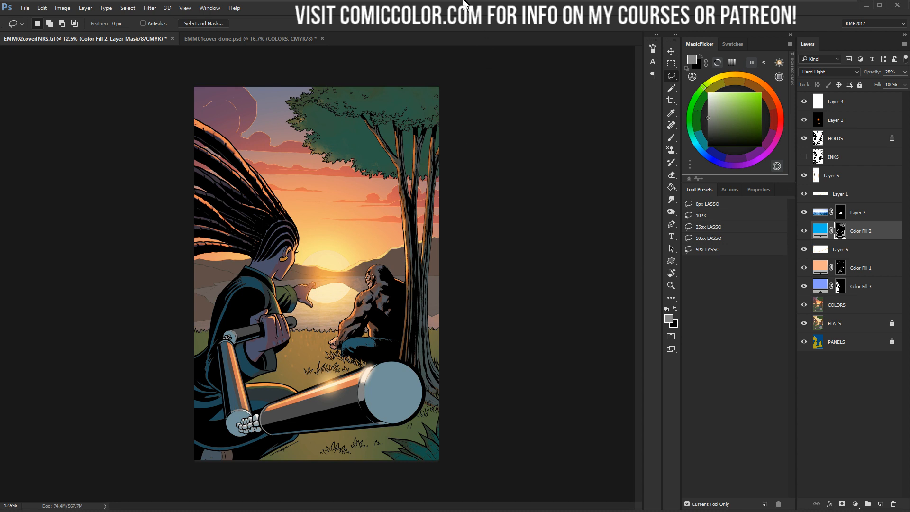
Examine the tinted foliage up close and against the full cover
{"action": "left_click", "coordinate": [672, 286]}
{"action": "left_click", "coordinate": [373, 285], "text": "alt"}
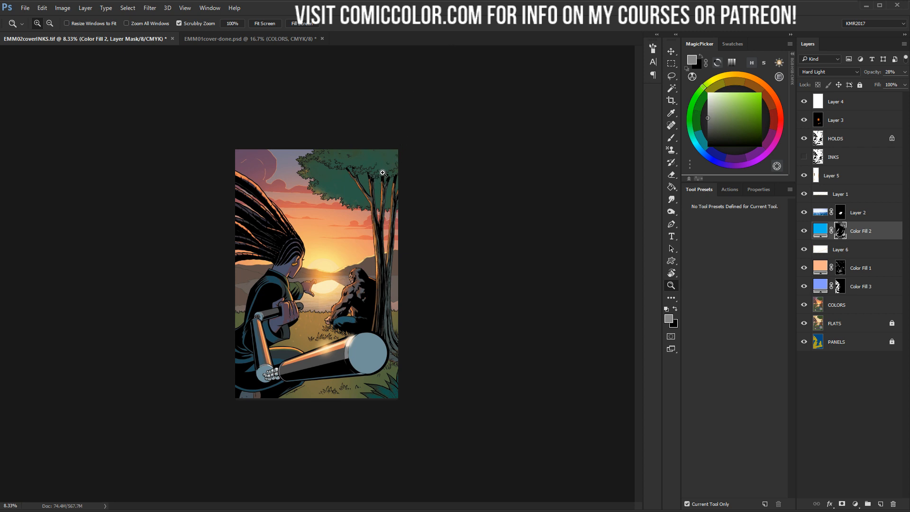
{"action": "left_click", "coordinate": [369, 196]}
{"action": "left_click", "coordinate": [336, 123]}
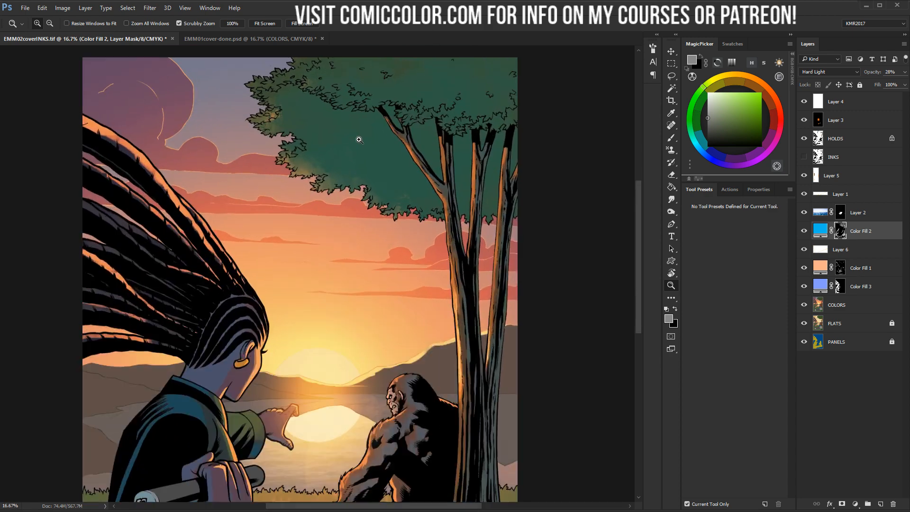
{"action": "scroll", "coordinate": [469, 118], "scroll_direction": "down", "scroll_amount": 5}
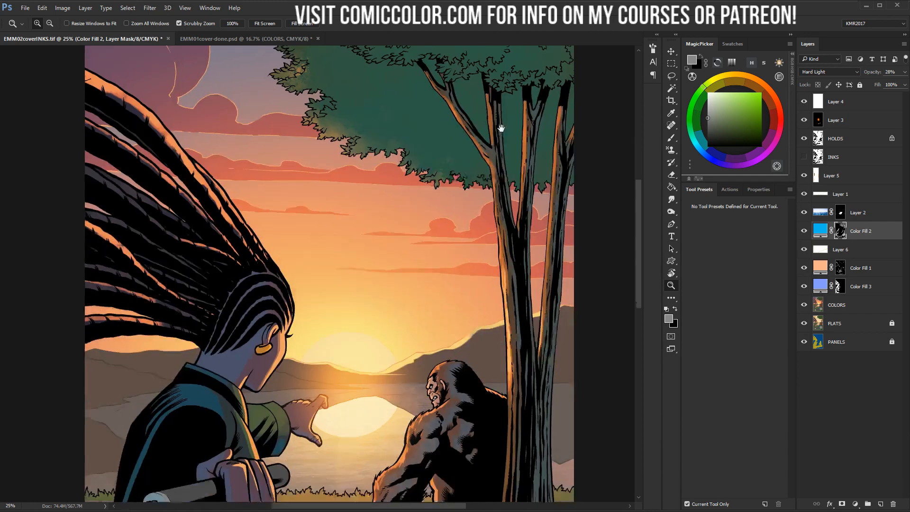
{"action": "left_click", "coordinate": [465, 308], "text": "alt"}
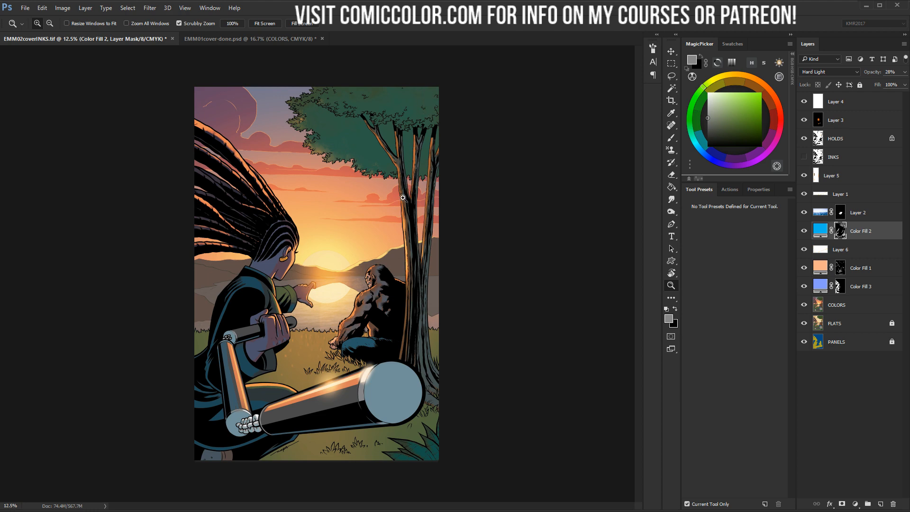
{"action": "left_click", "coordinate": [324, 322]}
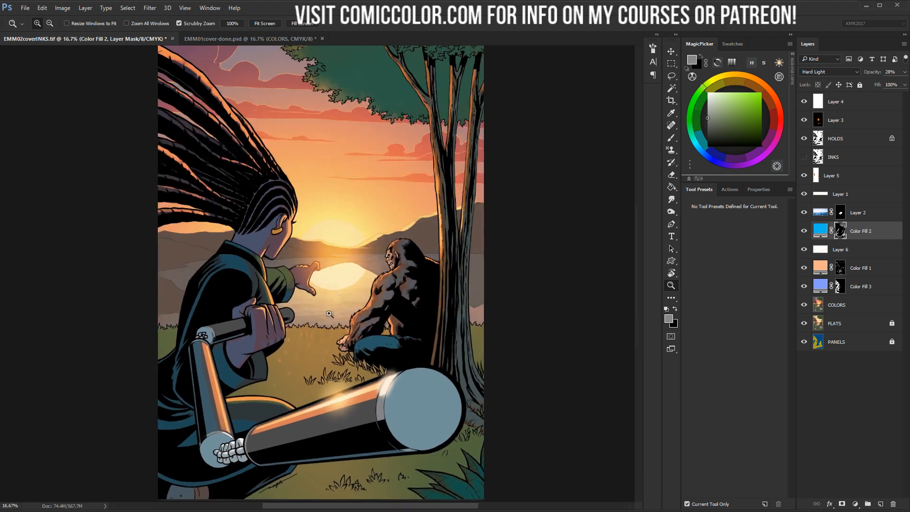
Select the woman's coat and activate the Color Fill 3 mask with 1 - SOTO BRUSH 100% and white
{"action": "left_click", "coordinate": [832, 311]}
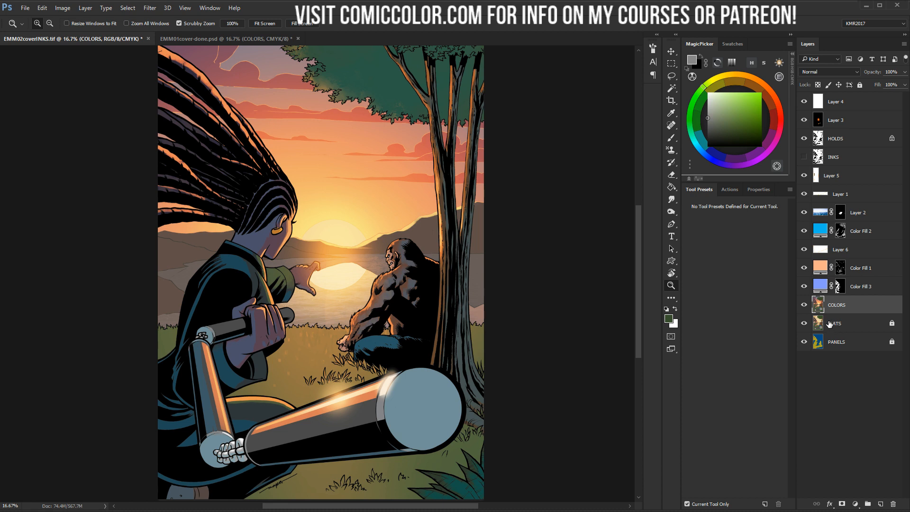
{"action": "key", "text": "w"}
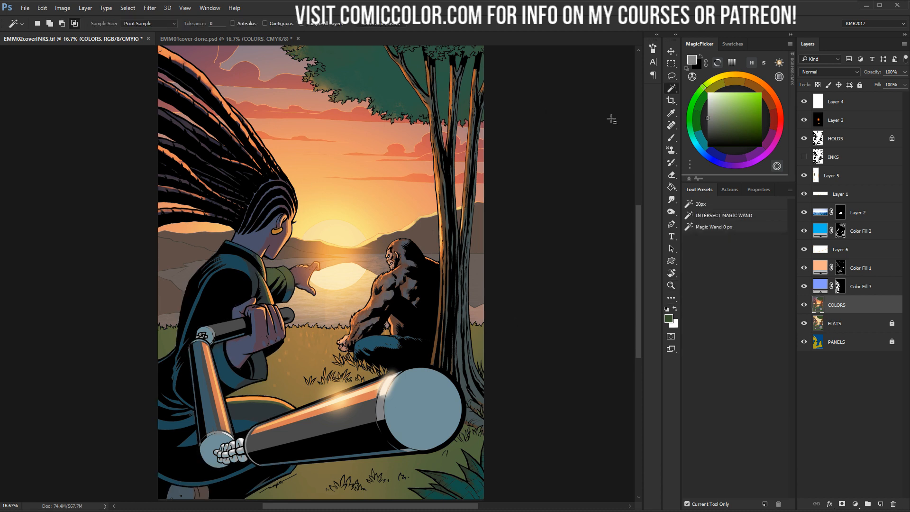
{"action": "left_click", "coordinate": [808, 289]}
{"action": "left_click", "coordinate": [807, 287]}
{"action": "left_click", "coordinate": [836, 287]}
{"action": "key", "text": "d"}
{"action": "key", "text": "b"}
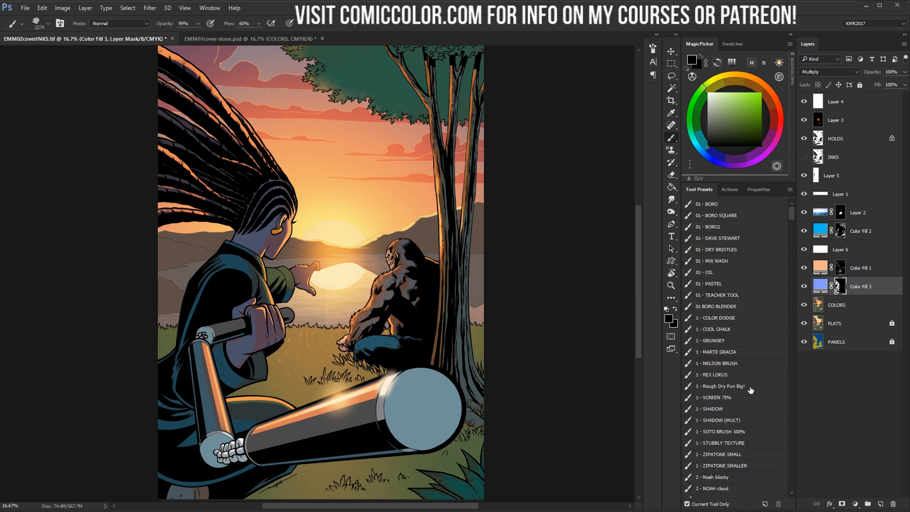
{"action": "left_click", "coordinate": [735, 432]}
{"action": "key", "text": "x"}
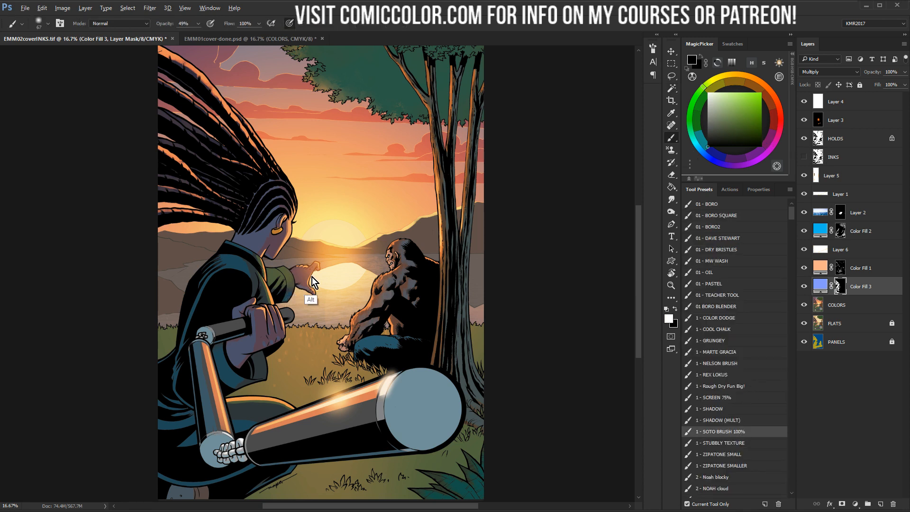
{"action": "mouse_move", "coordinate": [306, 266]}
{"action": "left_mouse_down"}
{"action": "mouse_move", "coordinate": [251, 253]}
{"action": "mouse_move", "coordinate": [277, 298]}
{"action": "left_mouse_up"}
{"action": "key", "text": "ctrl+z"}
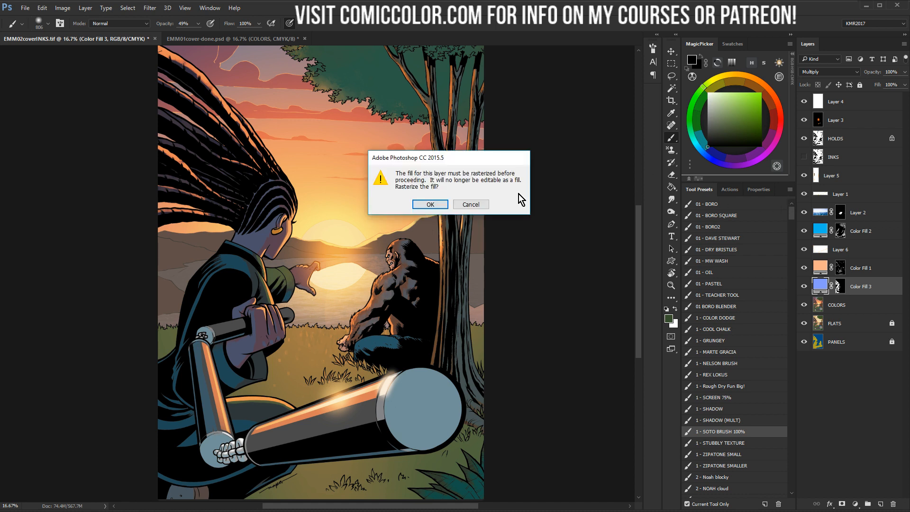
{"action": "left_click", "coordinate": [477, 204]}
{"action": "left_click", "coordinate": [839, 286]}
{"action": "left_click", "coordinate": [276, 253]}
{"action": "key", "text": "ctrl+z"}
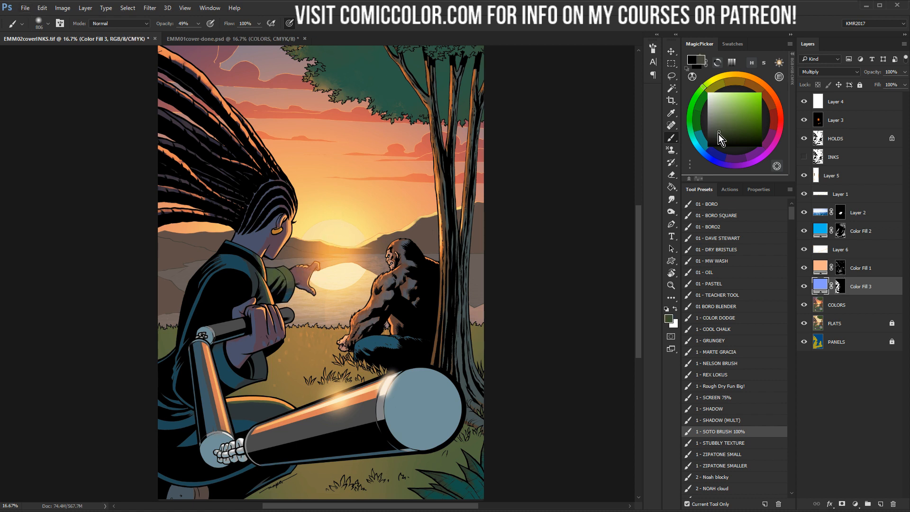
{"action": "left_click", "coordinate": [716, 147]}
{"action": "left_click", "coordinate": [301, 255]}
{"action": "left_click", "coordinate": [470, 208]}
{"action": "left_click", "coordinate": [839, 285]}
{"action": "right_click", "coordinate": [336, 260], "text": "alt"}
{"action": "left_click_drag", "start_coordinate": [358, 261], "coordinate": [361, 261]}
{"action": "left_click", "coordinate": [280, 275]}
{"action": "key", "text": "ctrl+z"}
{"action": "mouse_move", "coordinate": [718, 117]}
{"action": "left_mouse_down"}
{"action": "mouse_move", "coordinate": [697, 54]}
{"action": "mouse_move", "coordinate": [709, 57]}
{"action": "left_mouse_up"}
{"action": "right_click", "coordinate": [337, 258], "text": "alt"}
{"action": "left_click", "coordinate": [289, 267]}
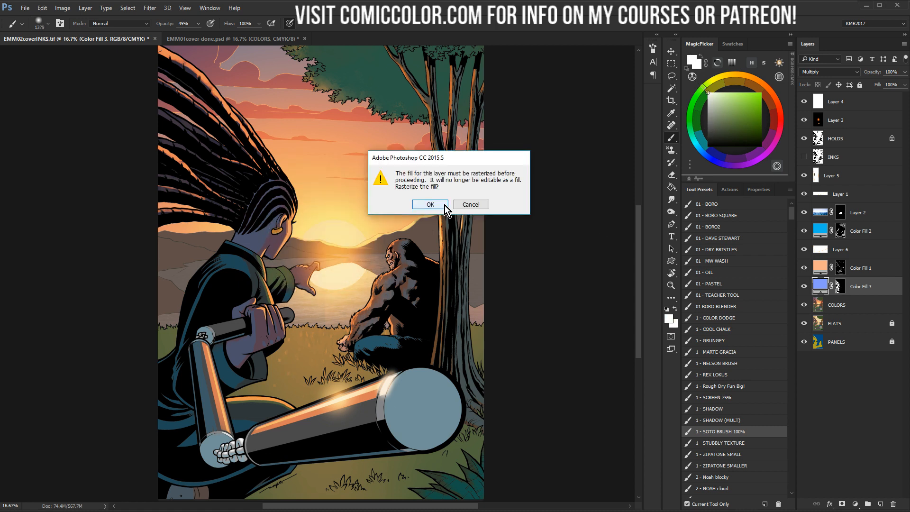
{"action": "left_click", "coordinate": [472, 205]}
Paint black on the Color Fill 3 mask over the woman's coat to reduce its blue shadow
{"action": "left_click", "coordinate": [843, 282]}
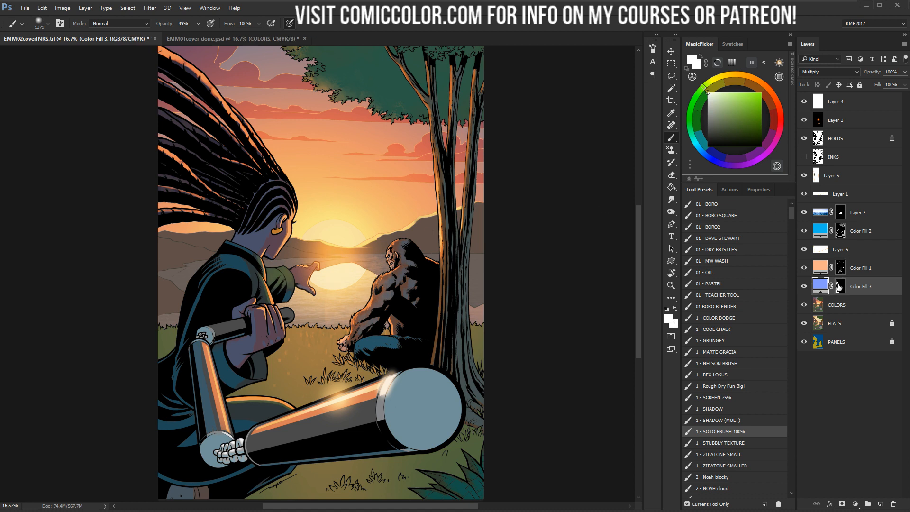
{"action": "left_click_drag", "start_coordinate": [734, 132], "coordinate": [646, 146]}
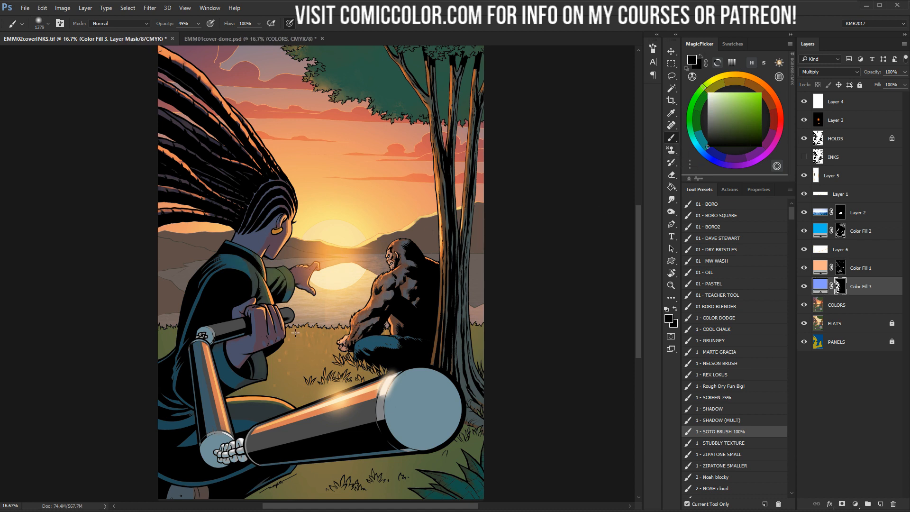
{"action": "left_click_drag", "start_coordinate": [289, 270], "coordinate": [278, 308]}
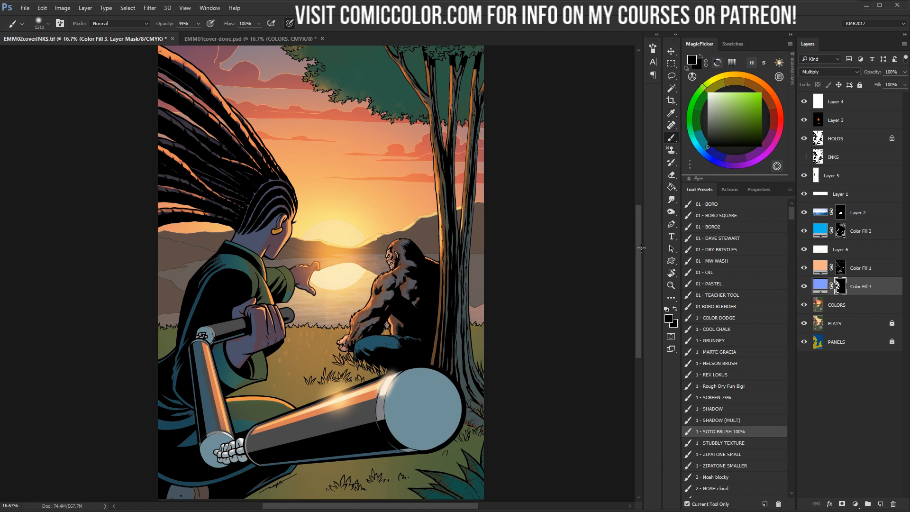
Check the coat and tree against the full cover and deselect the coat
{"action": "left_click", "coordinate": [671, 285]}
{"action": "key", "text": "z"}
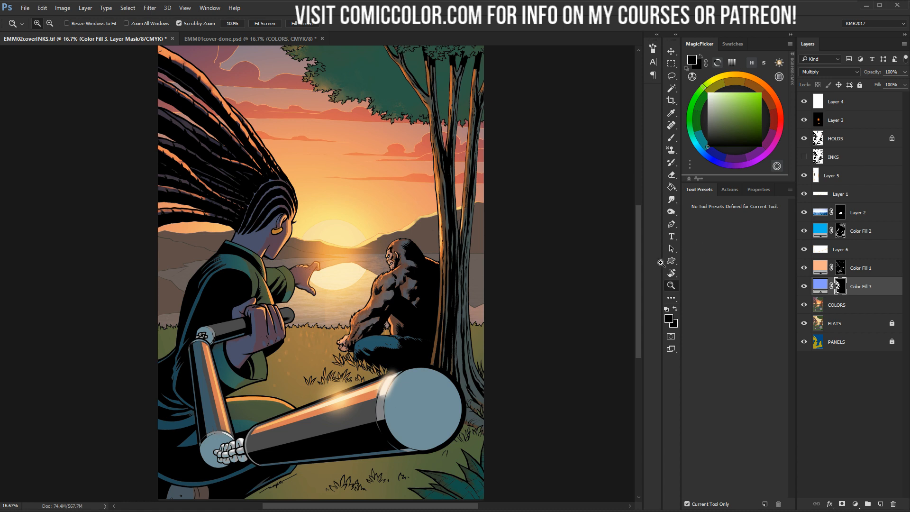
{"action": "key", "text": "l"}
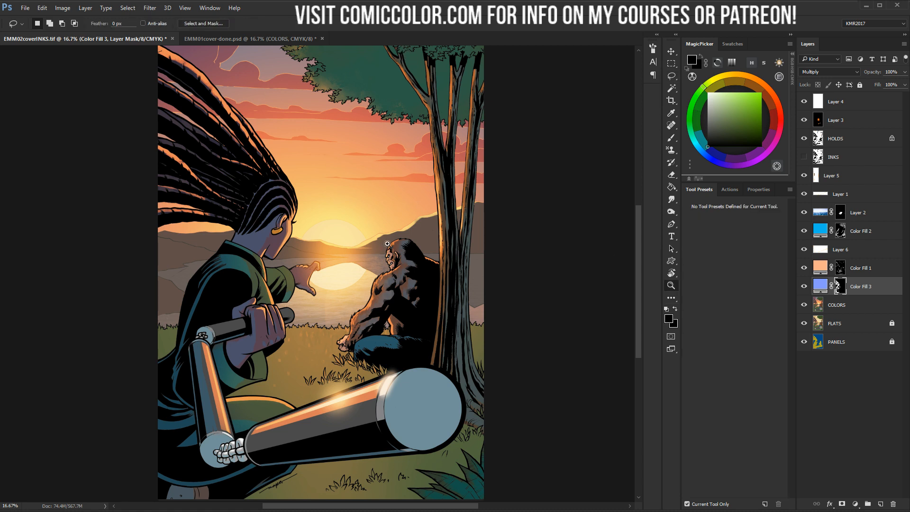
{"action": "key", "text": "ctrl+space"}
{"action": "key", "text": "ctrl+alt+space"}
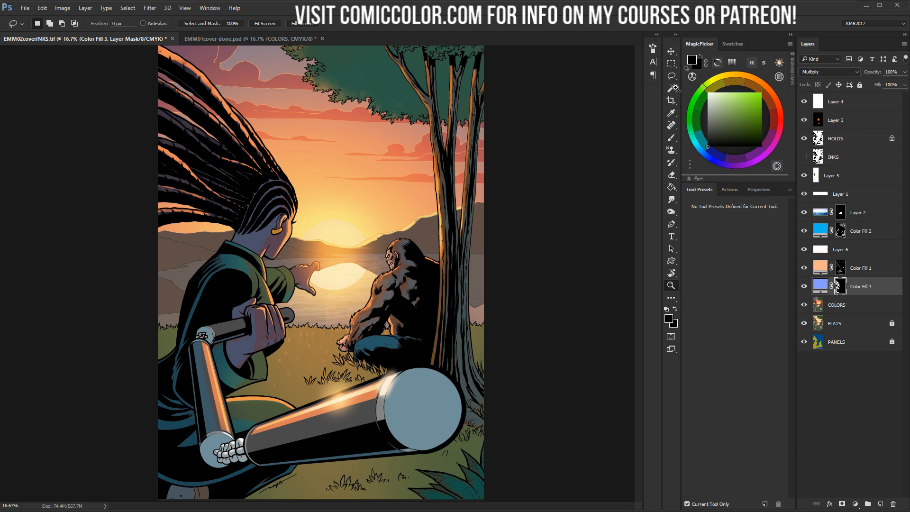
{"action": "left_click", "coordinate": [366, 143]}
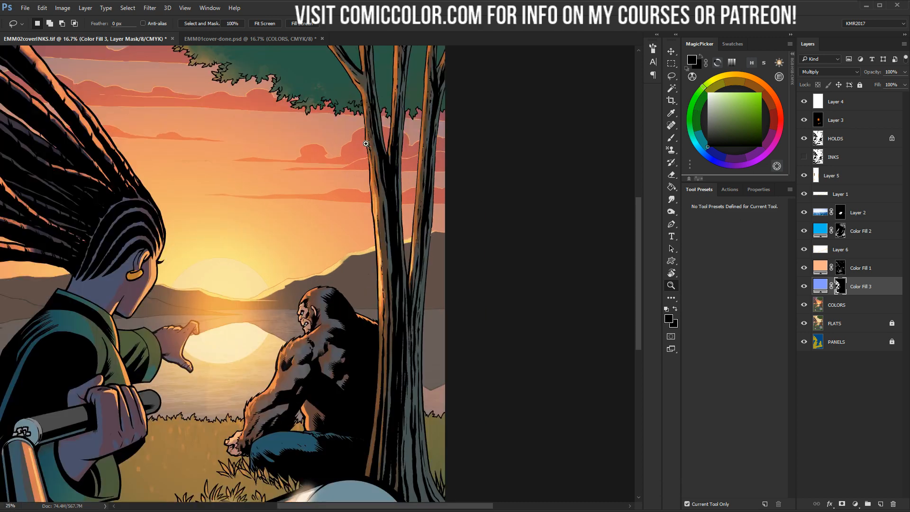
{"action": "key", "text": "ctrl+minus"}
{"action": "key", "text": "ctrl+minus"}
{"action": "key", "text": "w"}
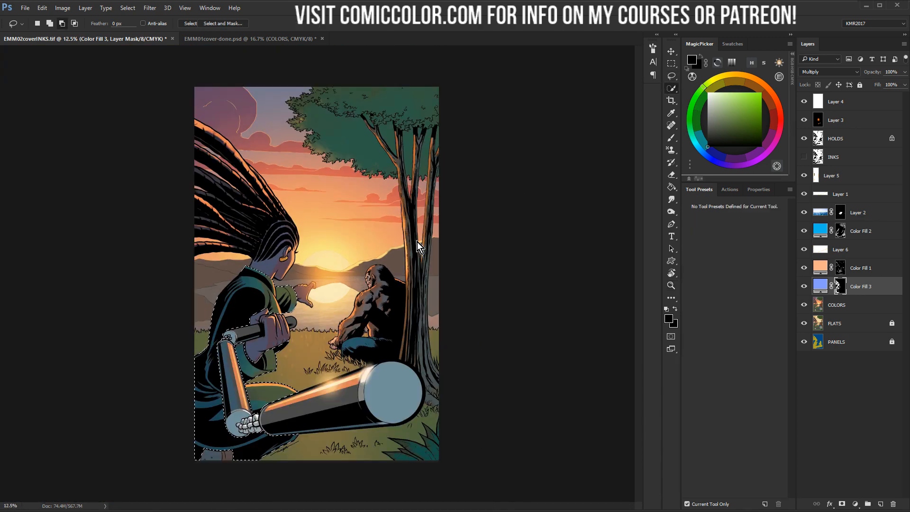
{"action": "key", "text": "ctrl+d"}
{"action": "key", "text": "l"}
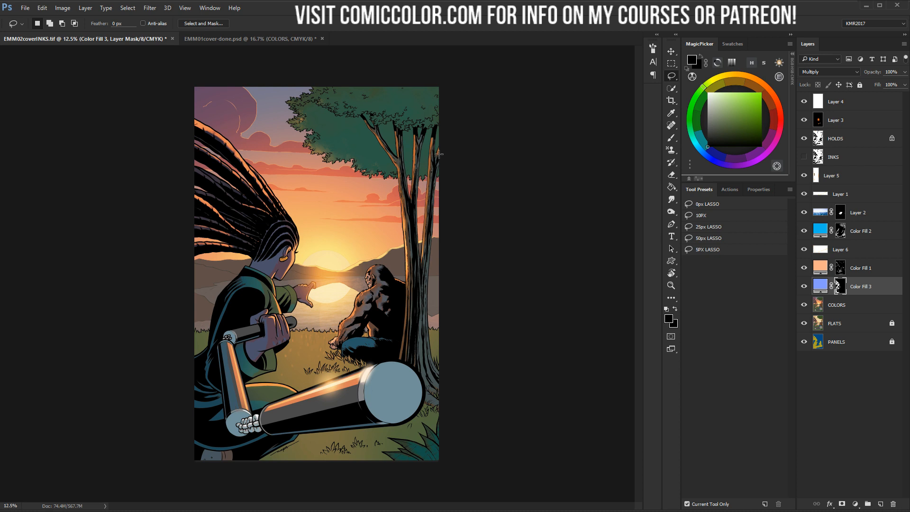
Activate the Color Fill 3 mask with white as the brush color for shading the tree foliage
{"action": "left_click", "coordinate": [848, 307]}
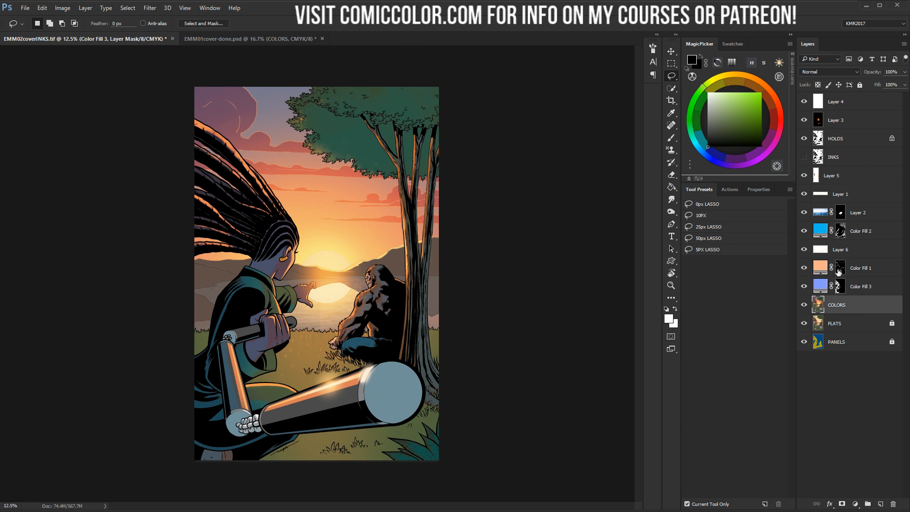
{"action": "key", "text": "w"}
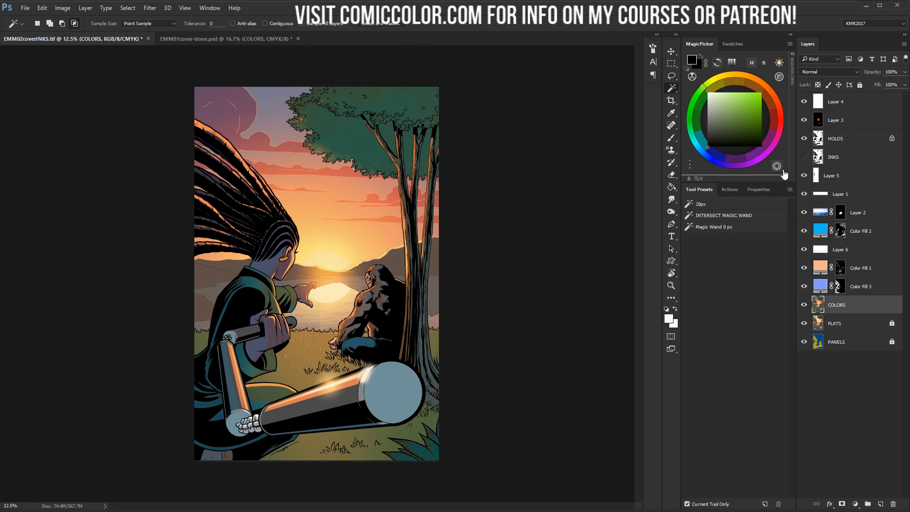
{"action": "left_click", "coordinate": [842, 291]}
{"action": "key", "text": "x"}
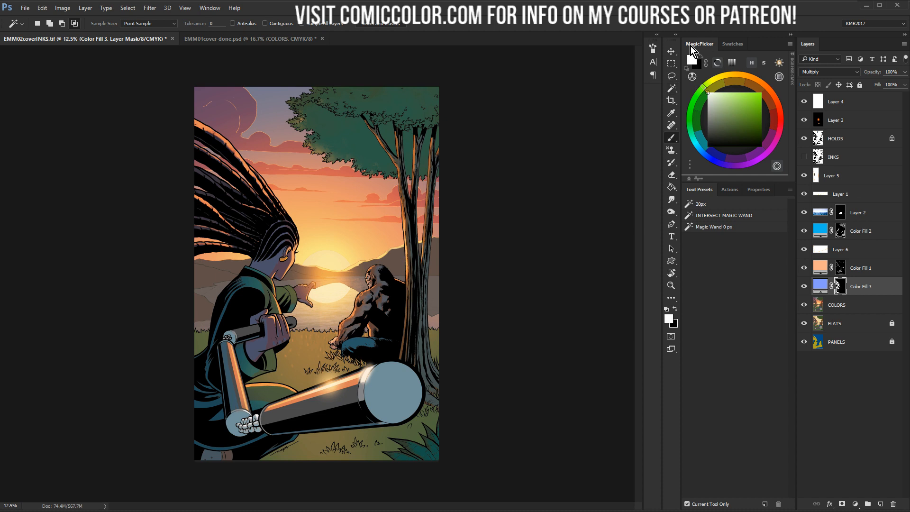
{"action": "key", "text": "b"}
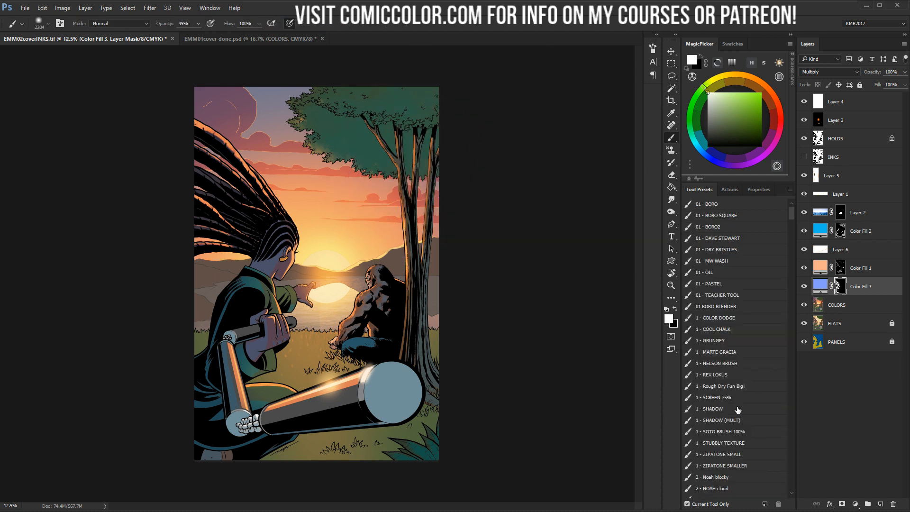
{"action": "left_click", "coordinate": [372, 151], "text": "alt"}
Sample the tree foliage's dark green with the COLORS layer active
{"action": "left_click", "coordinate": [832, 303]}
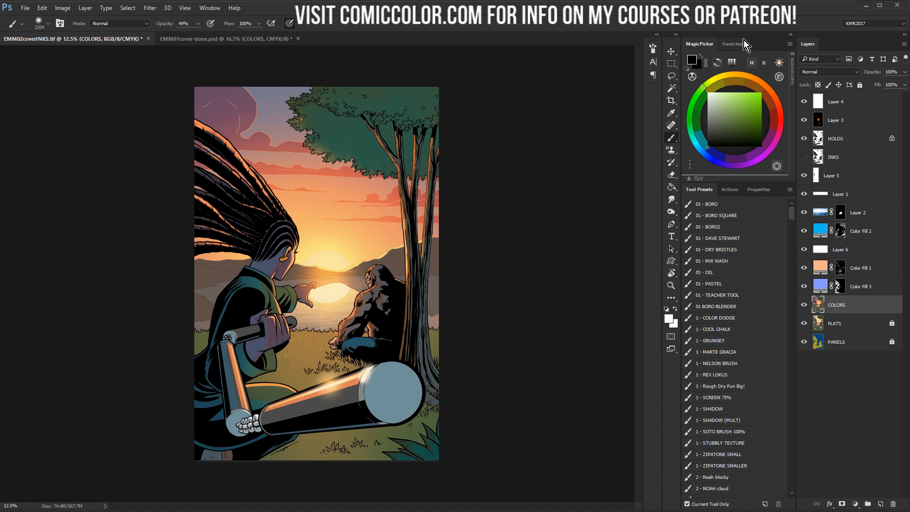
{"action": "left_click", "coordinate": [734, 44]}
{"action": "left_click", "coordinate": [698, 47]}
{"action": "left_click", "coordinate": [379, 164], "text": "alt"}
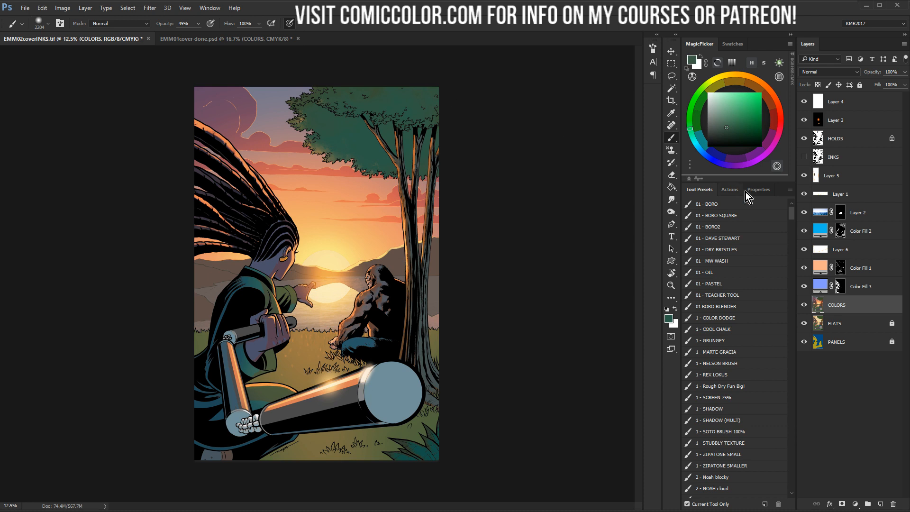
{"action": "left_click", "coordinate": [671, 285]}
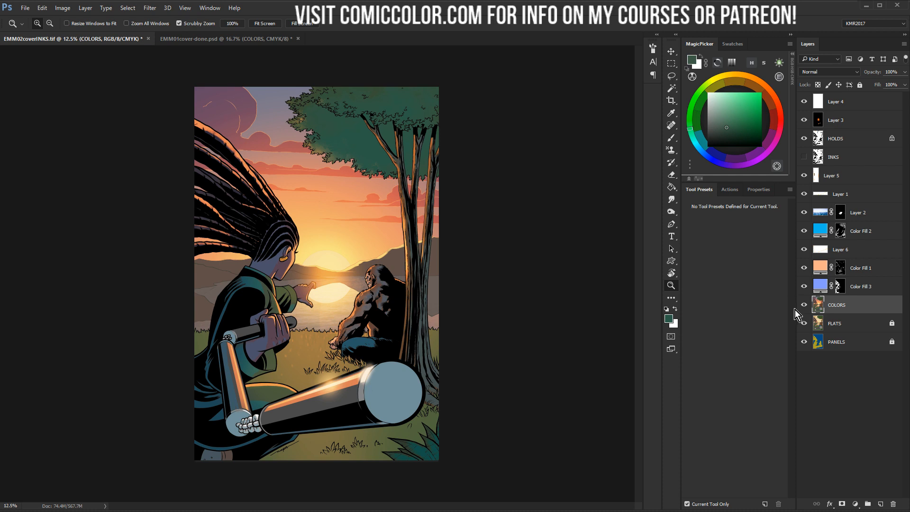
{"action": "key", "text": "b"}
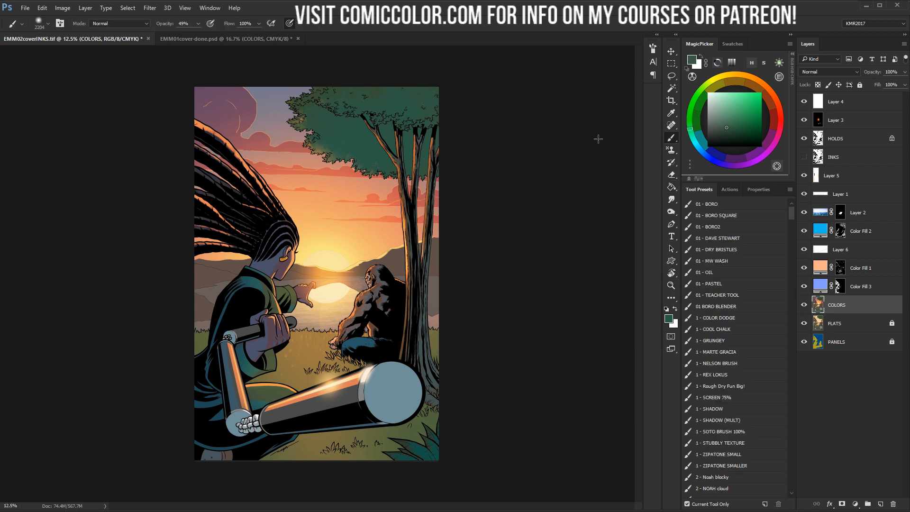
Paint near-white on the Color Fill 3 mask with a large soft brush to shade the tree foliage
{"action": "left_click", "coordinate": [839, 286]}
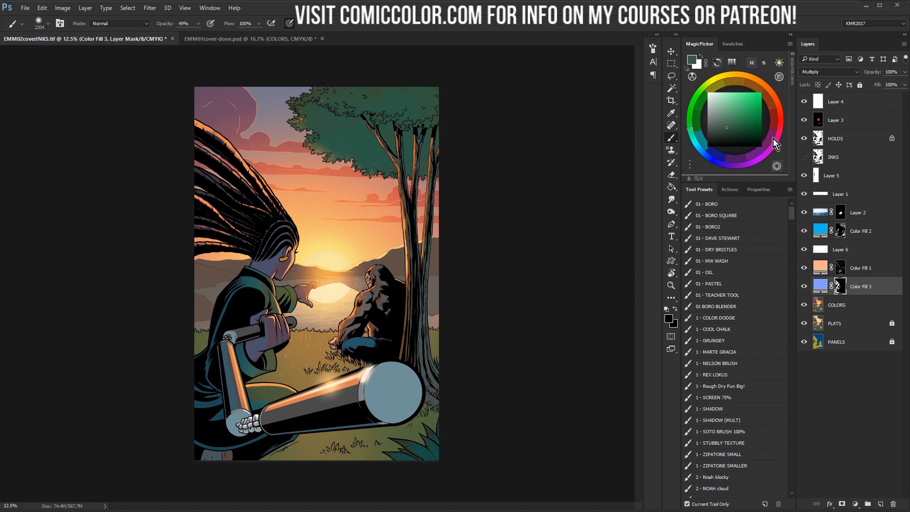
{"action": "left_click", "coordinate": [708, 99]}
{"action": "mouse_move", "coordinate": [429, 169]}
{"action": "left_mouse_down", "text": "alt"}
{"action": "mouse_move", "coordinate": [461, 178]}
{"action": "mouse_move", "coordinate": [400, 219]}
{"action": "mouse_move", "coordinate": [390, 208]}
{"action": "left_mouse_up", "text": "alt"}
{"action": "key", "text": "ctrl+2"}
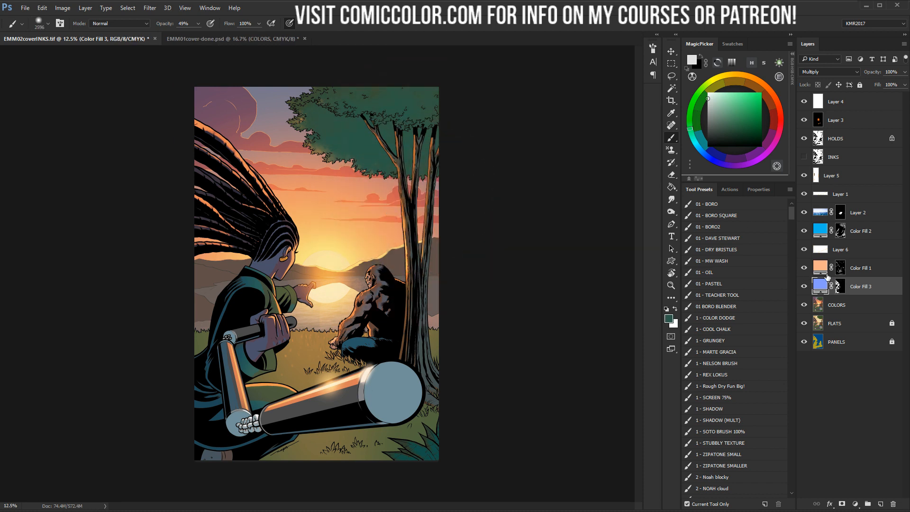
{"action": "left_click", "coordinate": [839, 285]}
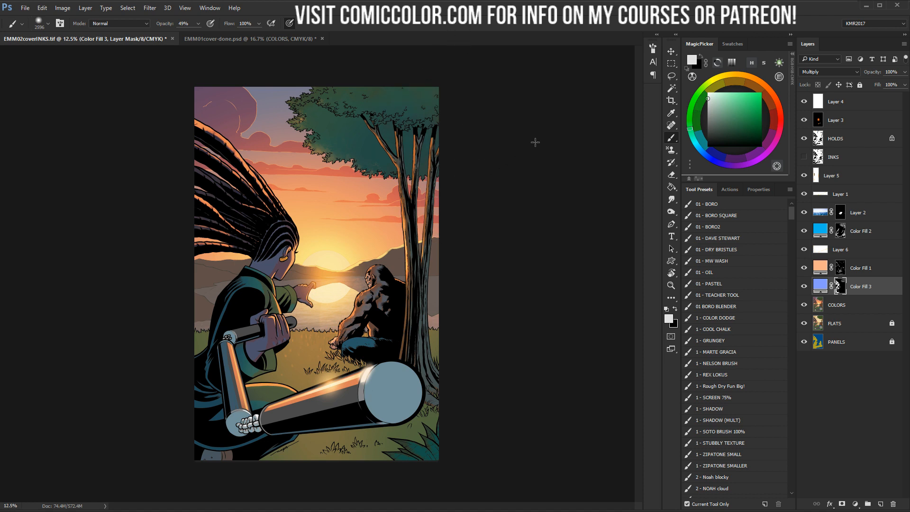
{"action": "key", "text": "l"}
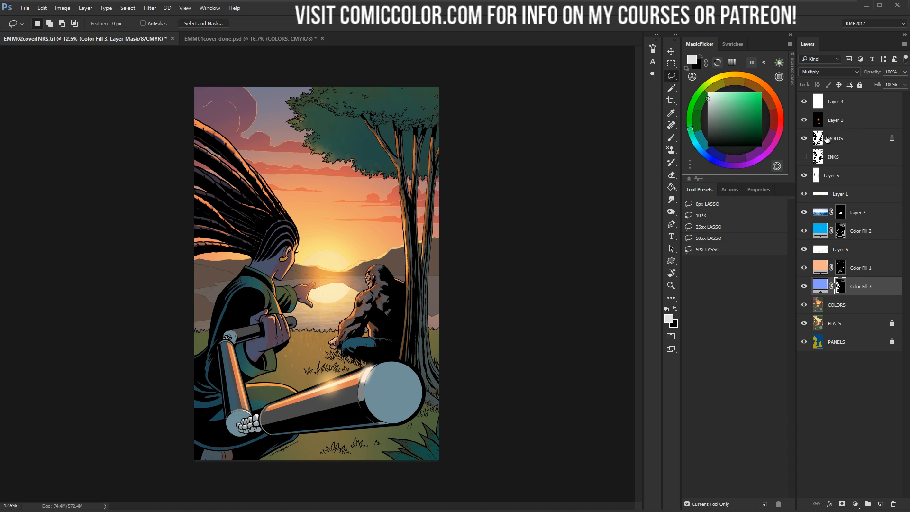
Activate the COLORS layer and sample the dark blue of the woman's coat
{"action": "key", "text": "b"}
{"action": "left_click", "coordinate": [251, 281], "text": "alt"}
{"action": "left_click", "coordinate": [385, 295], "text": "alt"}
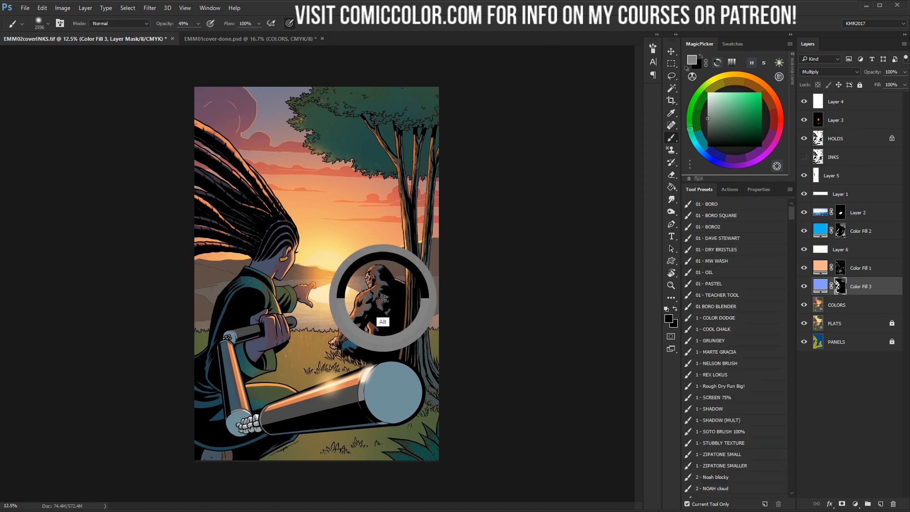
{"action": "left_click", "coordinate": [818, 304]}
{"action": "left_click", "coordinate": [209, 404], "text": "alt"}
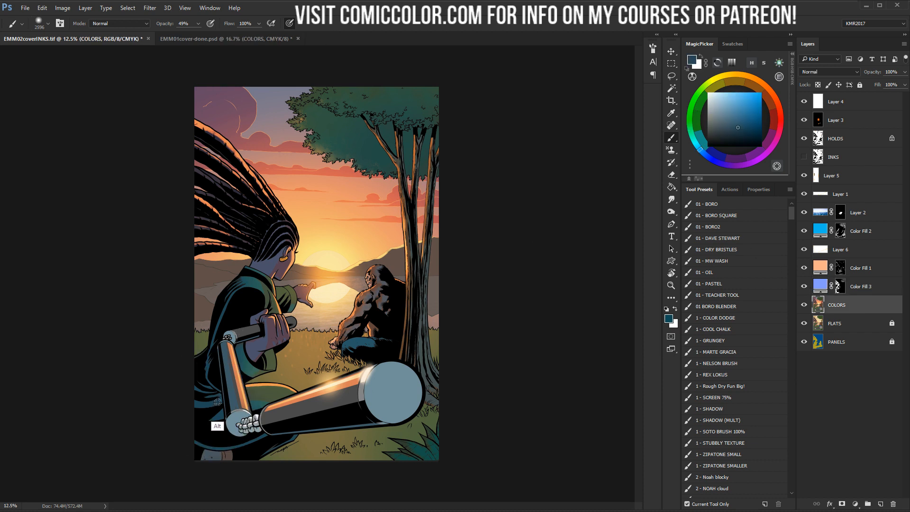
Check the numeric HSB, RGB and CMYK values of colors sampled from the tree foliage and the scene around the gorilla
{"action": "left_click", "coordinate": [790, 61]}
{"action": "left_click_drag", "start_coordinate": [778, 183], "coordinate": [774, 195]}
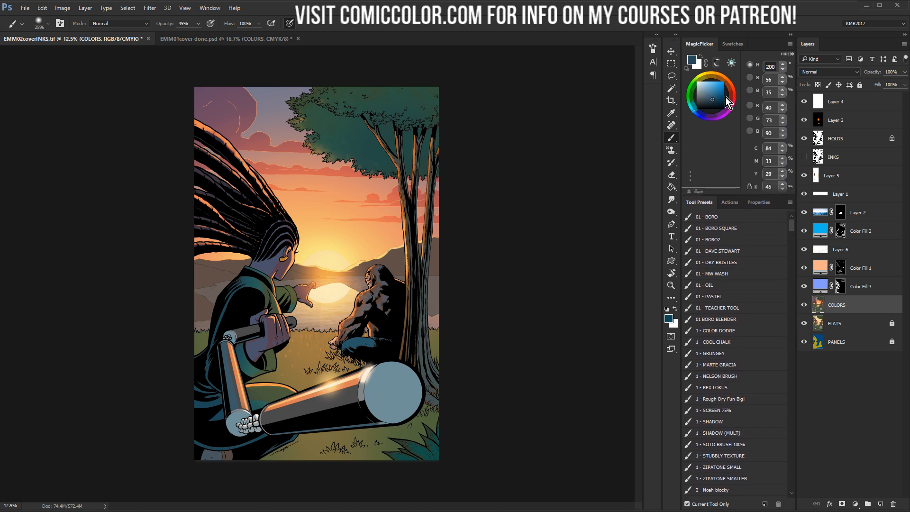
{"action": "left_click", "coordinate": [375, 142], "text": "alt"}
{"action": "left_click", "coordinate": [396, 264], "text": "alt"}
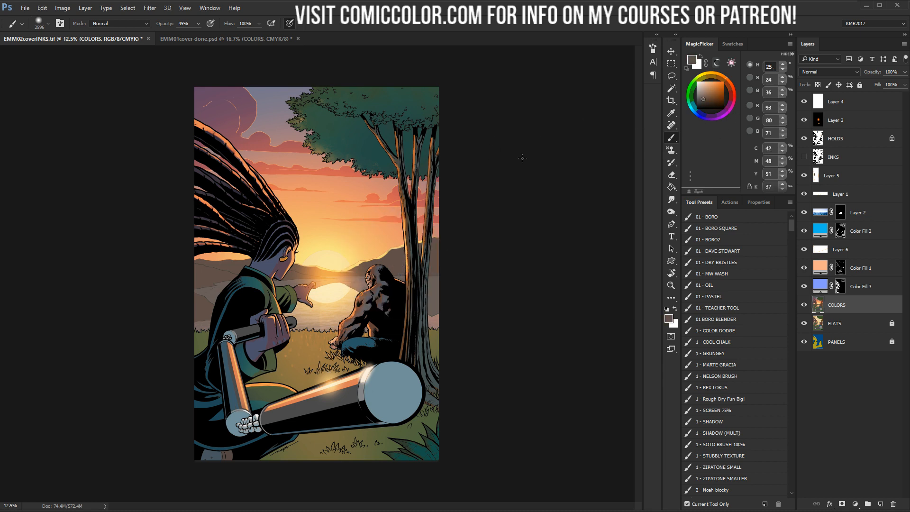
{"action": "key", "text": "l"}
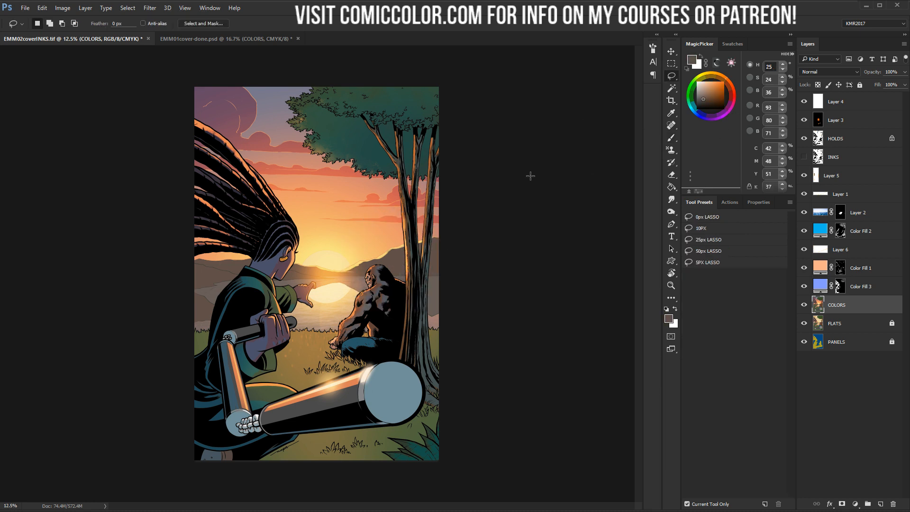
{"action": "left_click", "coordinate": [789, 53]}
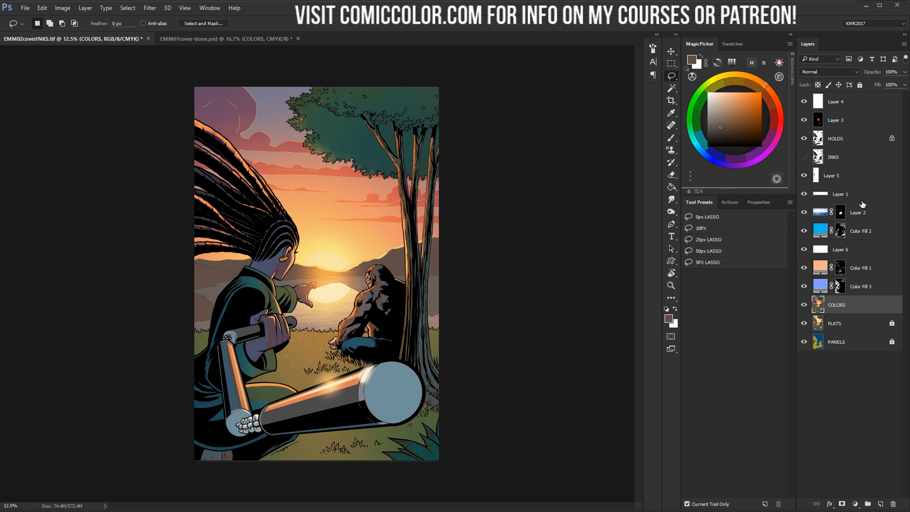
Add a Levels adjustment layer above INKS with the midtones at 1.12 and the white input at 248
{"action": "left_click", "coordinate": [853, 154]}
{"action": "left_click", "coordinate": [855, 503]}
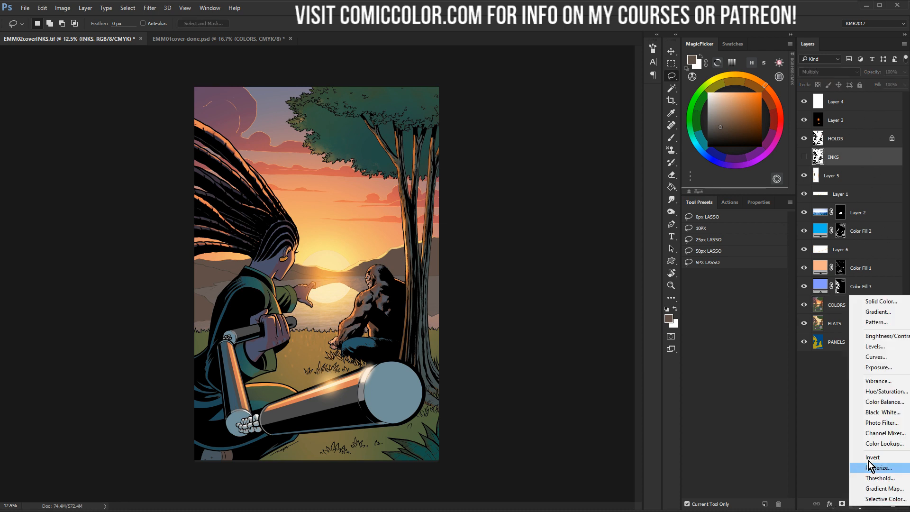
{"action": "left_click", "coordinate": [878, 345]}
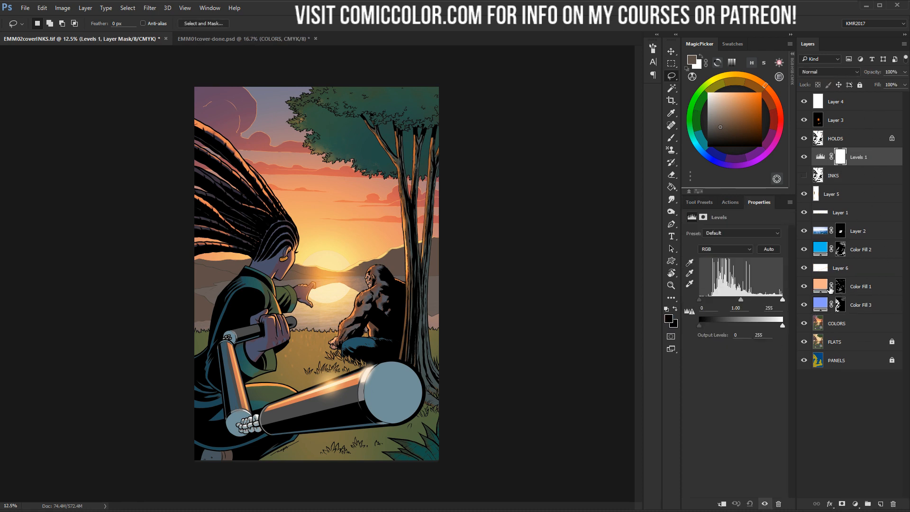
{"action": "left_click_drag", "start_coordinate": [741, 300], "coordinate": [734, 300]}
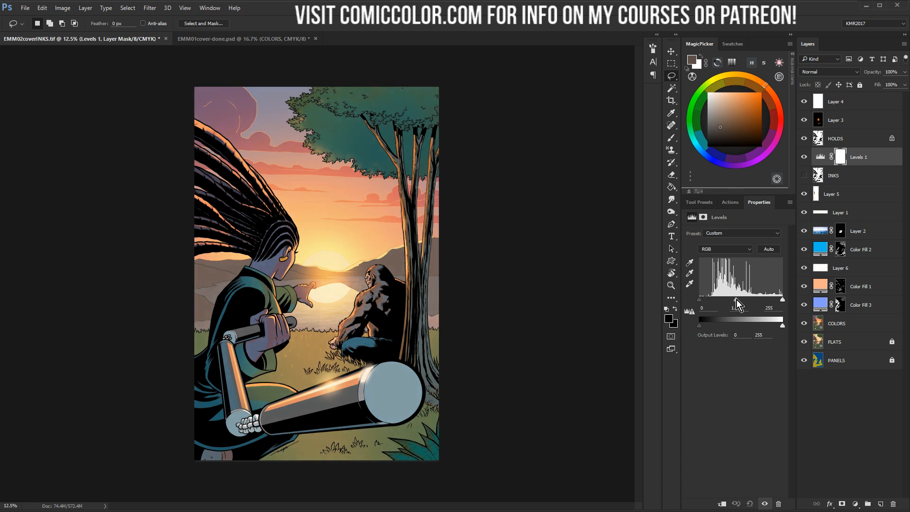
{"action": "left_click_drag", "start_coordinate": [782, 300], "coordinate": [778, 300]}
Add a Vibrance adjustment layer with Vibrance at +12 and check the cover up close and in full
{"action": "left_click", "coordinate": [856, 504]}
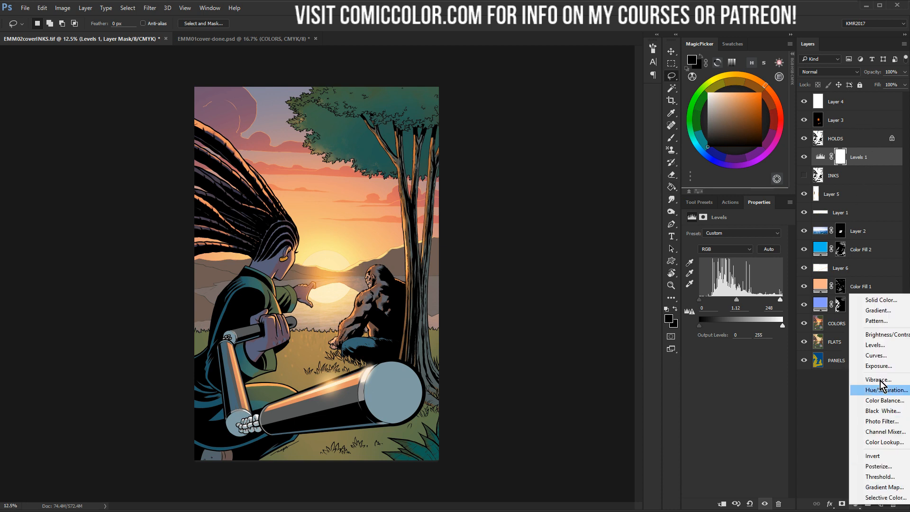
{"action": "left_click", "coordinate": [882, 378]}
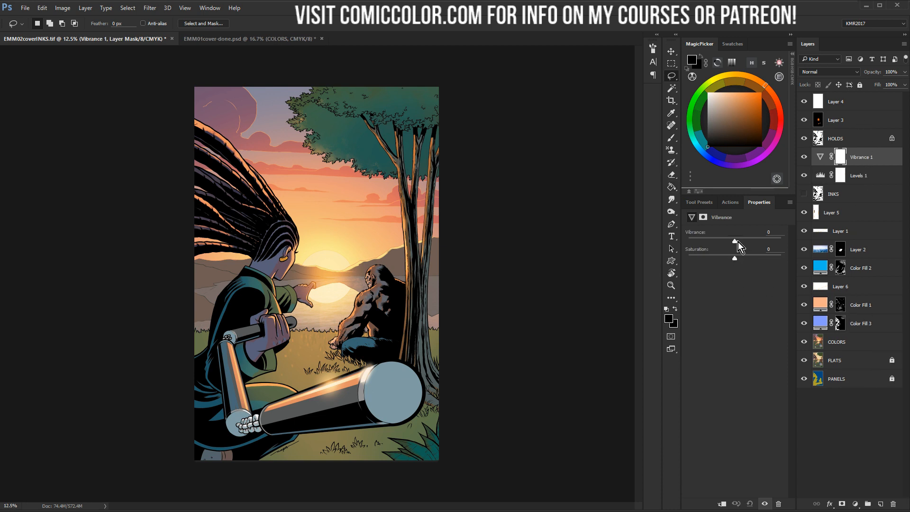
{"action": "left_click_drag", "start_coordinate": [761, 237], "coordinate": [743, 242]}
{"action": "left_click", "coordinate": [671, 285]}
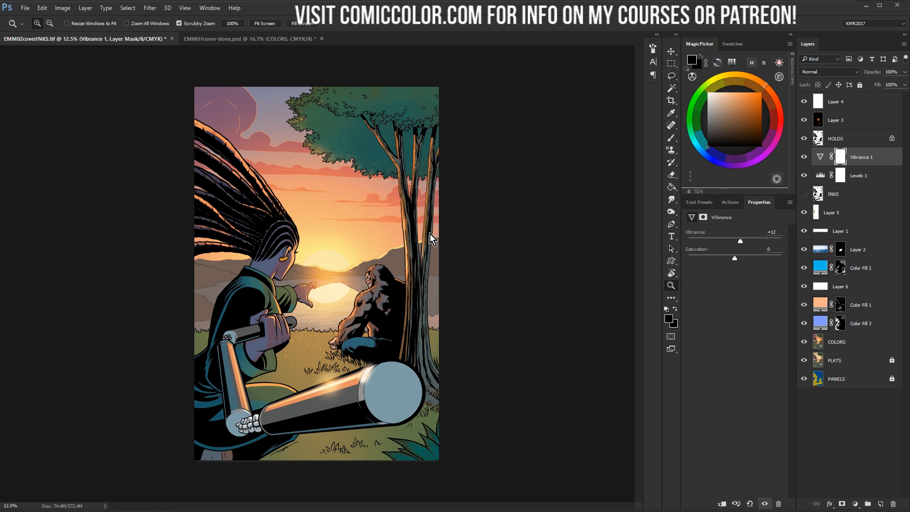
{"action": "left_click", "coordinate": [473, 61]}
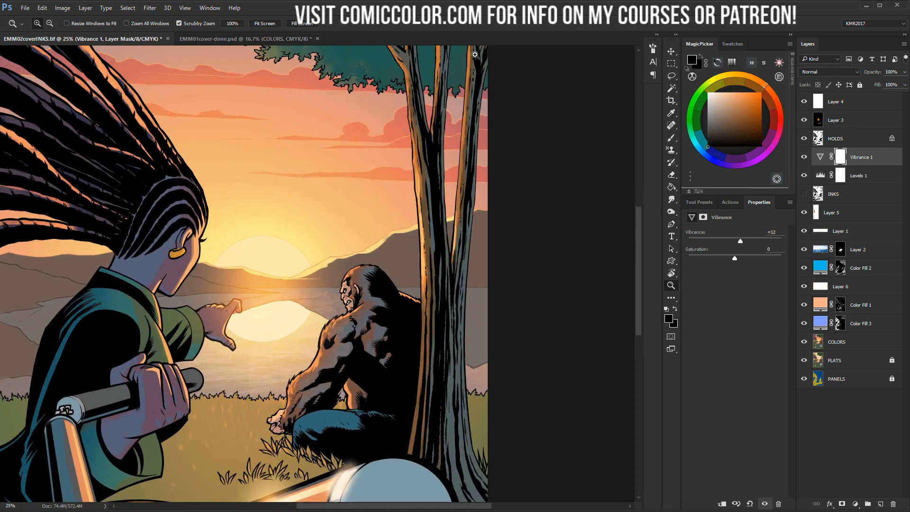
{"action": "left_click", "coordinate": [375, 302], "text": "alt"}
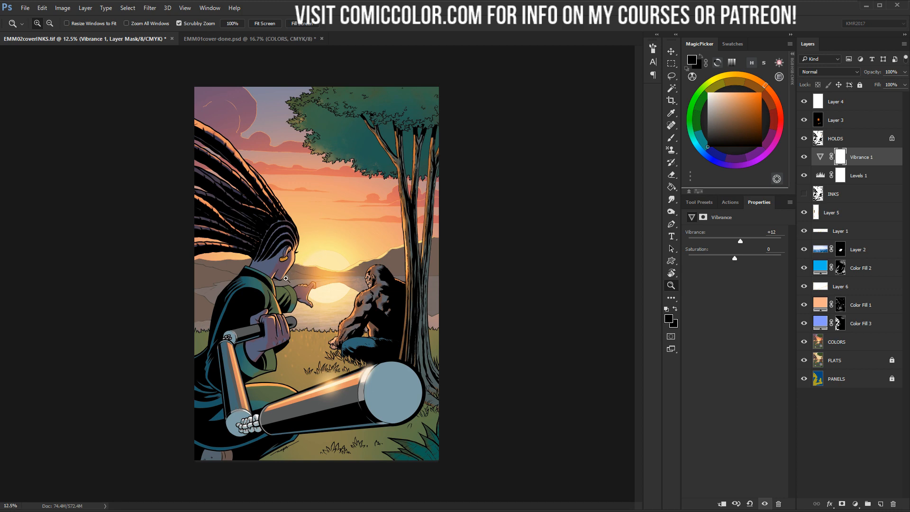
Add a new empty layer directly above Layer 5 for highlights on the woman's face
{"action": "left_click", "coordinate": [304, 256]}
{"action": "left_click", "coordinate": [310, 263]}
{"action": "left_click", "coordinate": [303, 259]}
{"action": "left_click", "coordinate": [290, 248]}
{"action": "left_click", "coordinate": [284, 241]}
{"action": "left_click_drag", "start_coordinate": [286, 240], "coordinate": [331, 270]}
{"action": "key", "text": "b"}
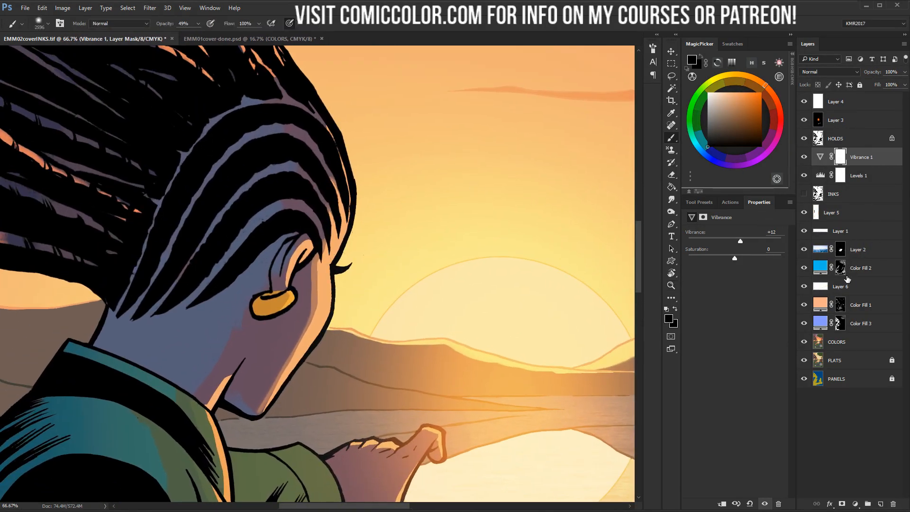
{"action": "left_click", "coordinate": [846, 216]}
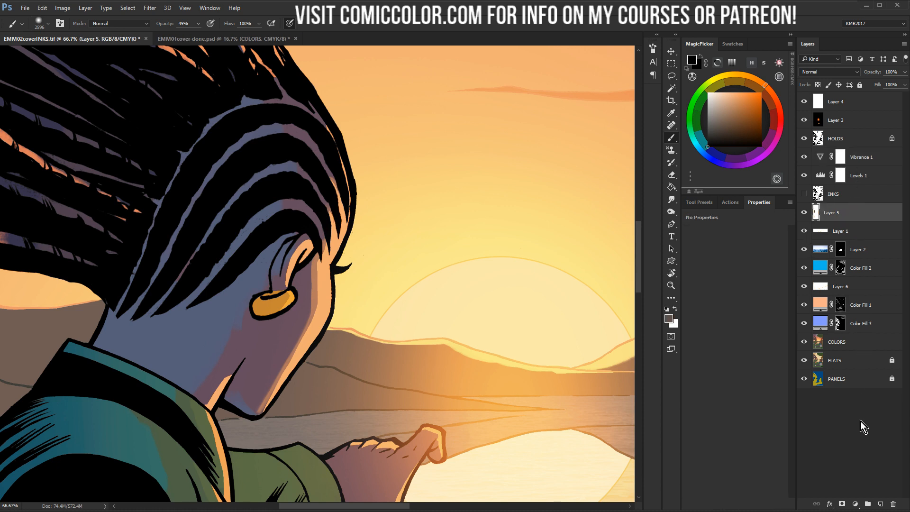
{"action": "left_click", "coordinate": [880, 504]}
Sample the orange rim light on the face and lighten it to a pale peach brush color
{"action": "left_click", "coordinate": [319, 281], "text": "alt"}
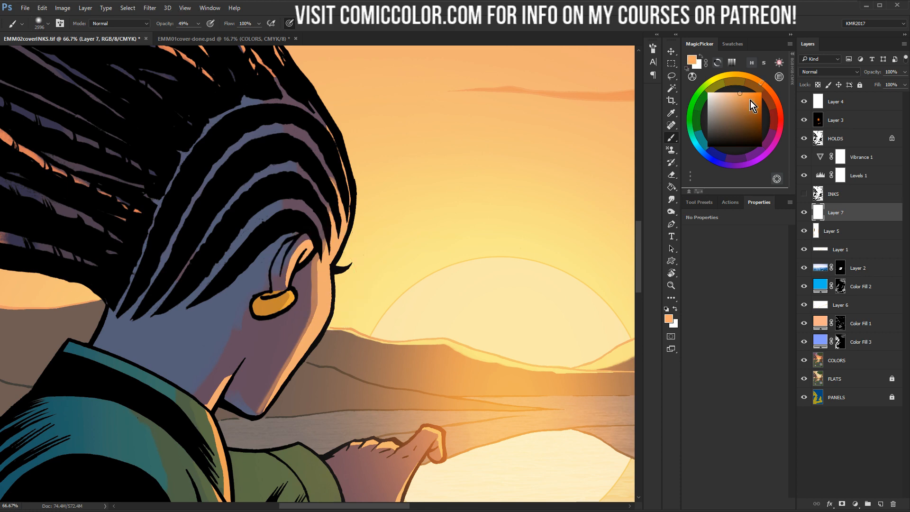
{"action": "left_click", "coordinate": [720, 92]}
{"action": "left_click", "coordinate": [750, 77]}
{"action": "mouse_move", "coordinate": [324, 275]}
{"action": "left_mouse_down"}
{"action": "mouse_move", "coordinate": [323, 297]}
{"action": "mouse_move", "coordinate": [266, 297]}
{"action": "left_mouse_up"}
Choose the 01 - BORO SQUARE brush, adjust its size, and try a pale peach stroke along the cheek's rim light
{"action": "left_click", "coordinate": [699, 202]}
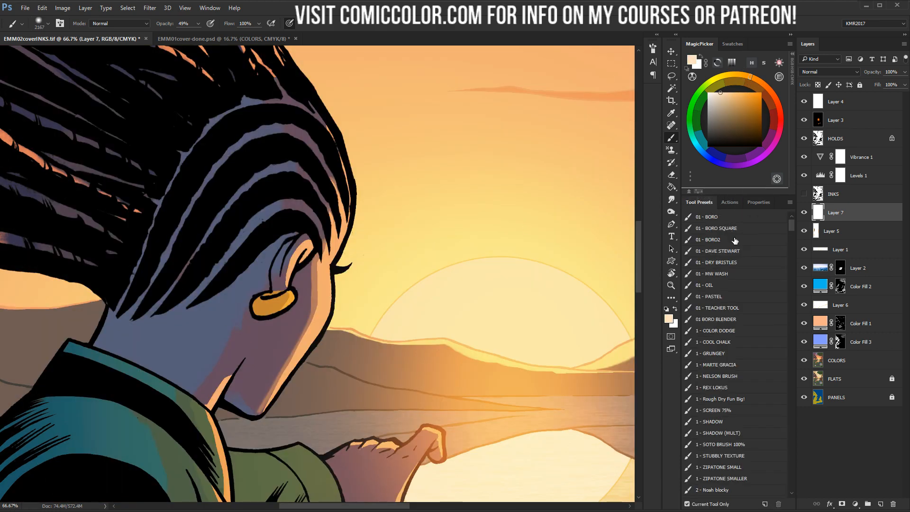
{"action": "left_click", "coordinate": [715, 228]}
{"action": "mouse_move", "coordinate": [444, 219]}
{"action": "left_mouse_down"}
{"action": "mouse_move", "coordinate": [424, 255]}
{"action": "mouse_move", "coordinate": [382, 255]}
{"action": "left_mouse_up"}
{"action": "left_click_drag", "start_coordinate": [320, 267], "coordinate": [321, 306]}
{"action": "key", "text": "ctrl+z"}
Sample the yellow of the sky, paint highlights on the cheek rim, ear and gold earring, and check the full cover
{"action": "left_click", "coordinate": [343, 278], "text": "alt"}
{"action": "left_click_drag", "start_coordinate": [322, 272], "coordinate": [316, 331]}
{"action": "mouse_move", "coordinate": [303, 256]}
{"action": "left_mouse_down"}
{"action": "mouse_move", "coordinate": [310, 247]}
{"action": "mouse_move", "coordinate": [303, 259]}
{"action": "left_mouse_up"}
{"action": "mouse_move", "coordinate": [290, 298]}
{"action": "left_mouse_down"}
{"action": "mouse_move", "coordinate": [274, 309]}
{"action": "mouse_move", "coordinate": [289, 297]}
{"action": "left_mouse_up"}
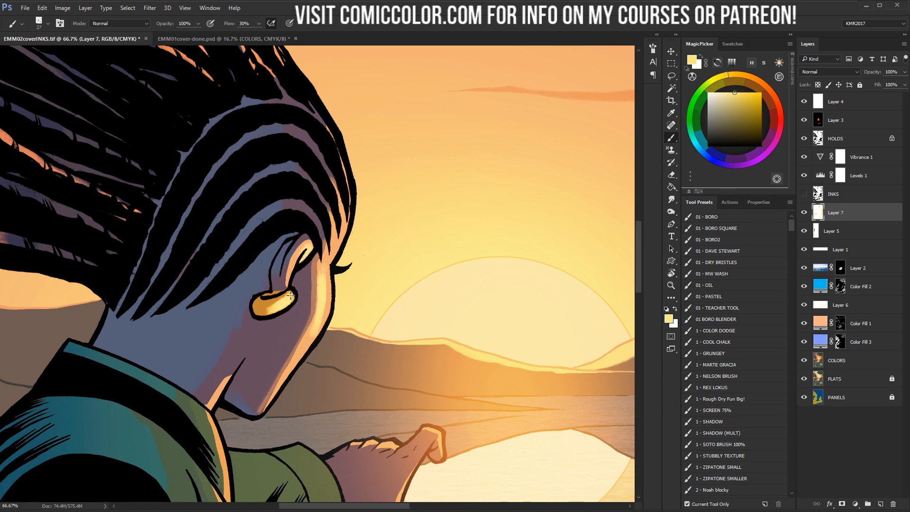
{"action": "left_click", "coordinate": [671, 285]}
{"action": "left_click", "coordinate": [404, 292], "text": "alt"}
{"action": "left_click", "coordinate": [416, 299], "text": "alt"}
{"action": "left_click", "coordinate": [417, 331], "text": "alt"}
{"action": "left_click", "coordinate": [423, 263], "text": "alt"}
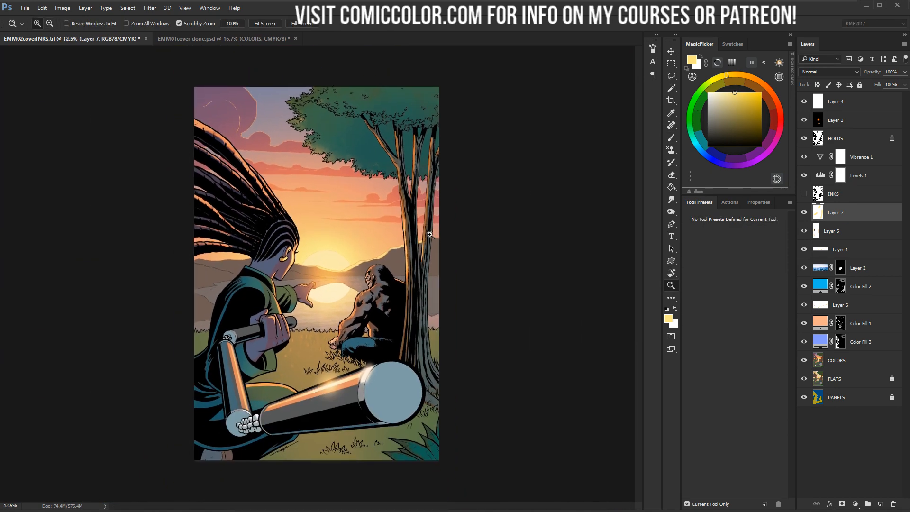